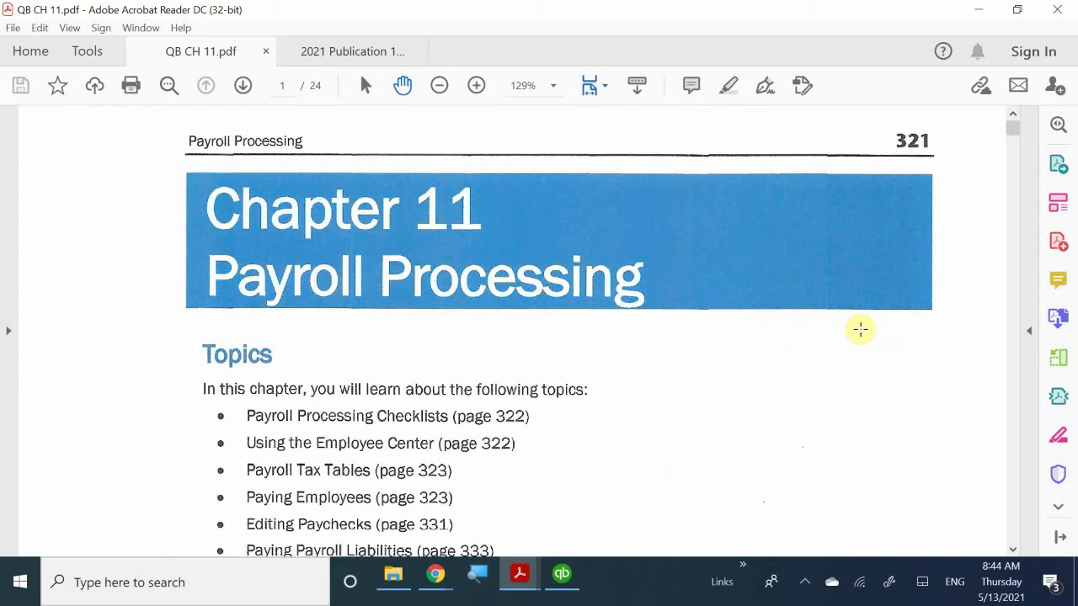
# - Scroll QB CH 11.pdf through the Chapter 11 topic list to the PRProcessing-18.QBW restore note
pyautogui.scroll(-1, 859, 329)
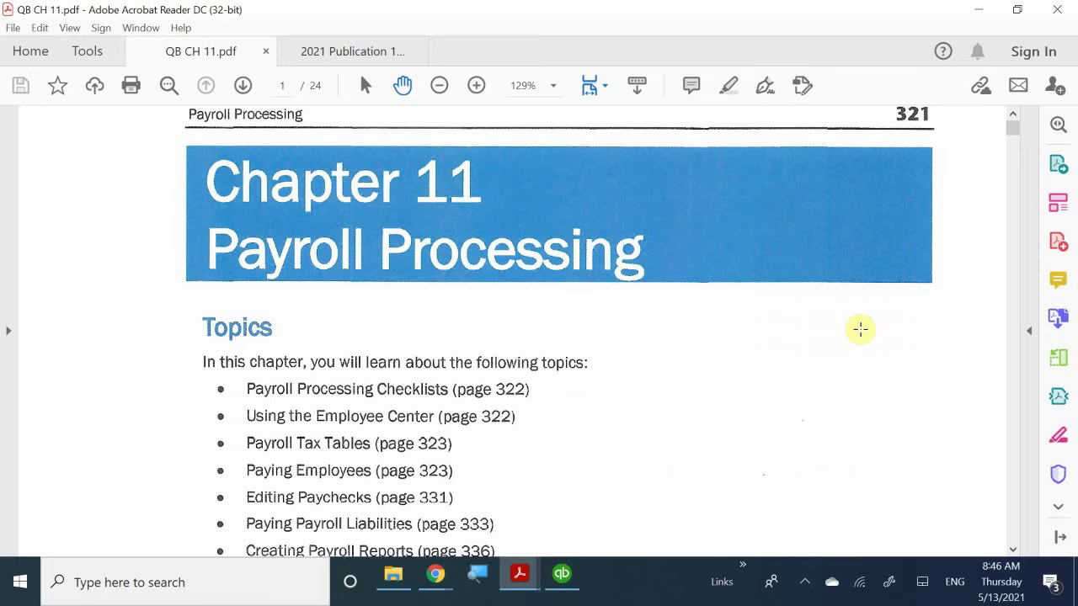
pyautogui.scroll(-8, 859, 329)
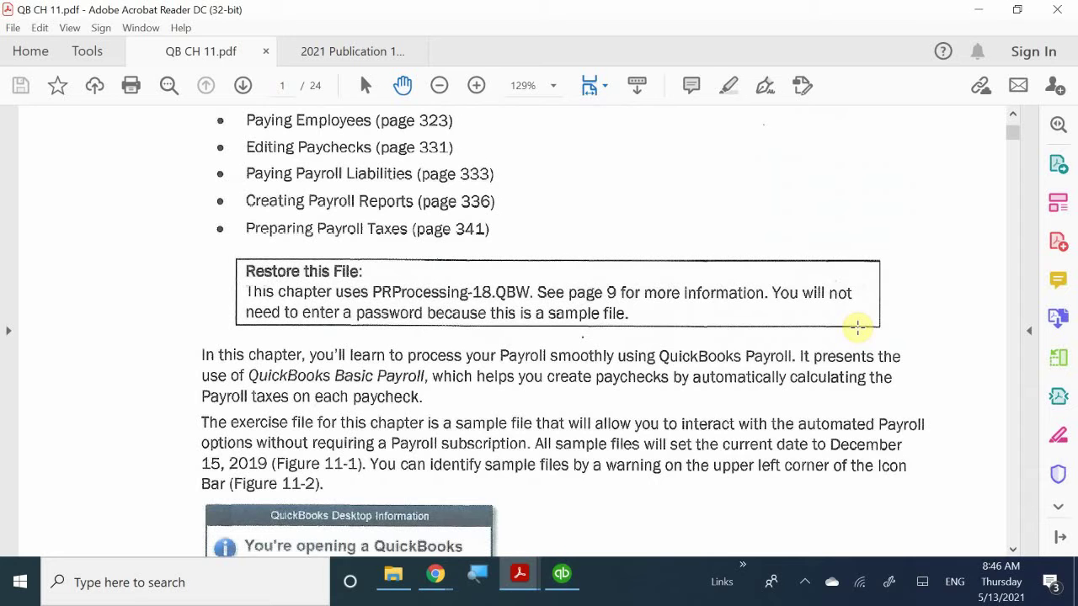
# - Scroll down to Figure 11-1, the sample-file warning that sets the date to 12/15/2019
pyautogui.scroll(-2, 857, 328)
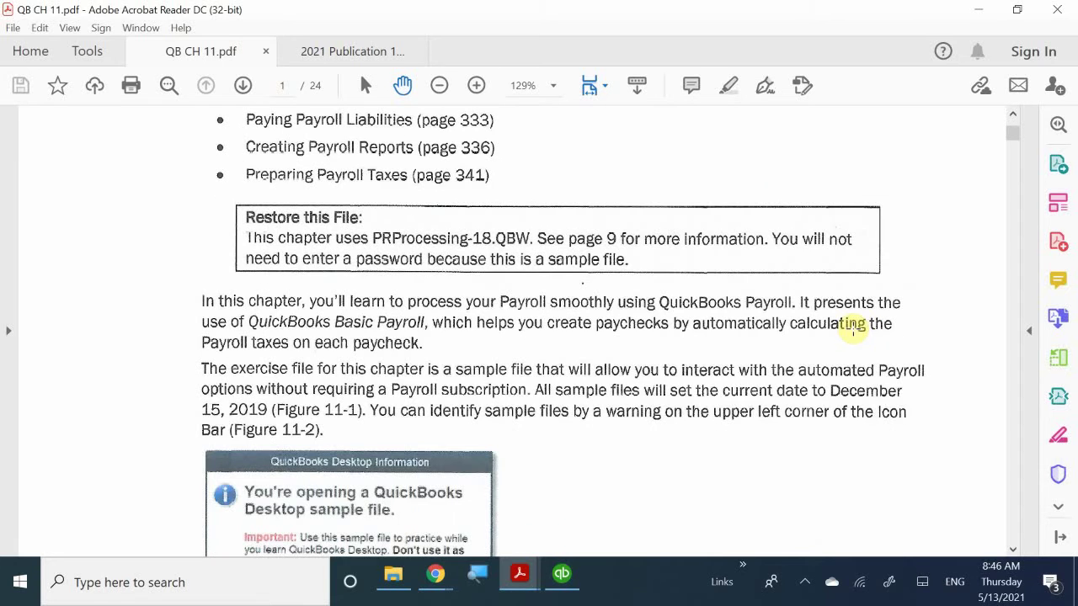
pyautogui.scroll(-5, 853, 328)
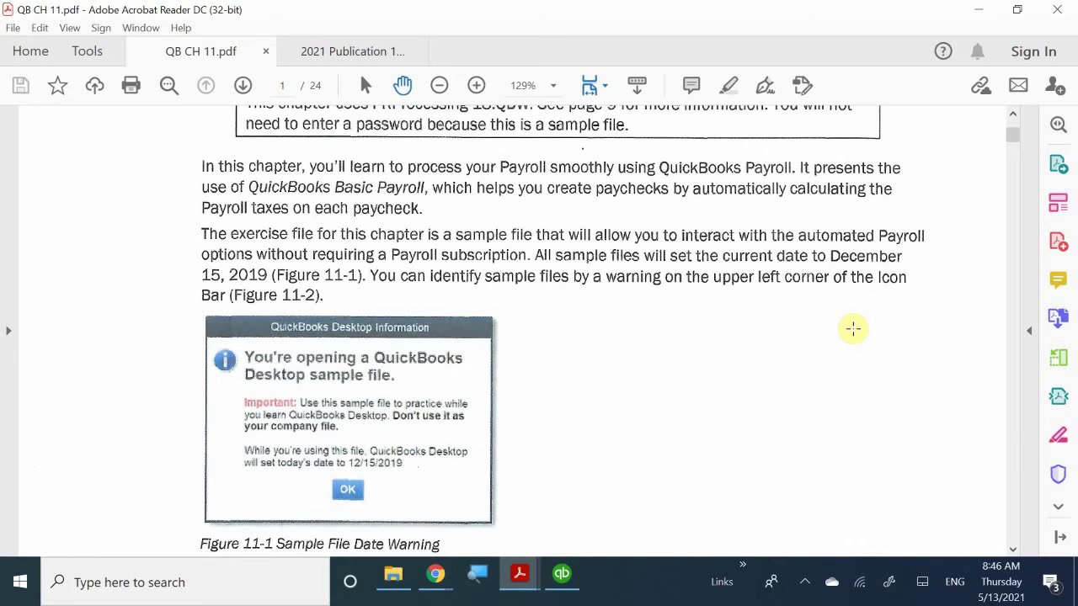
pyautogui.scroll(-2, 853, 328)
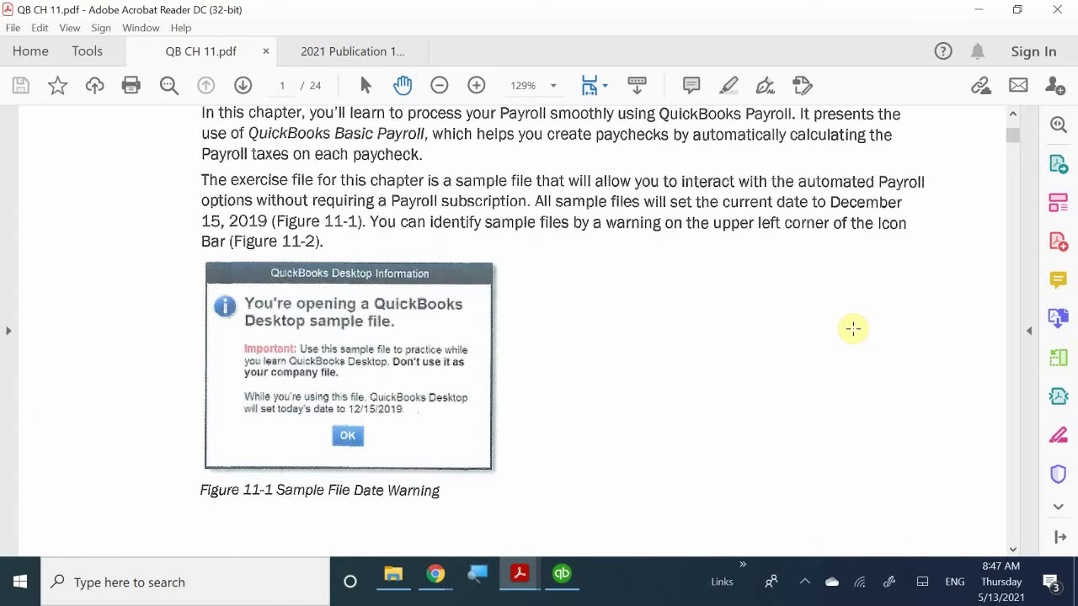
pyautogui.scroll(-2, 852, 324)
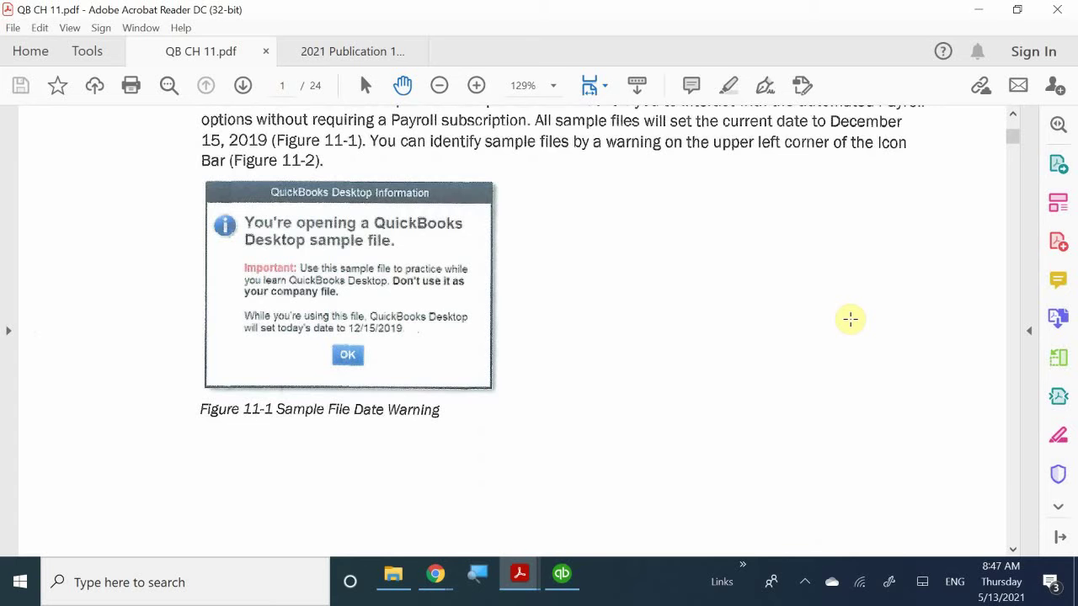
# - Scroll QB CH 11.pdf to the Payroll Processing Checklists on page 322
pyautogui.scroll(-8, 851, 318)
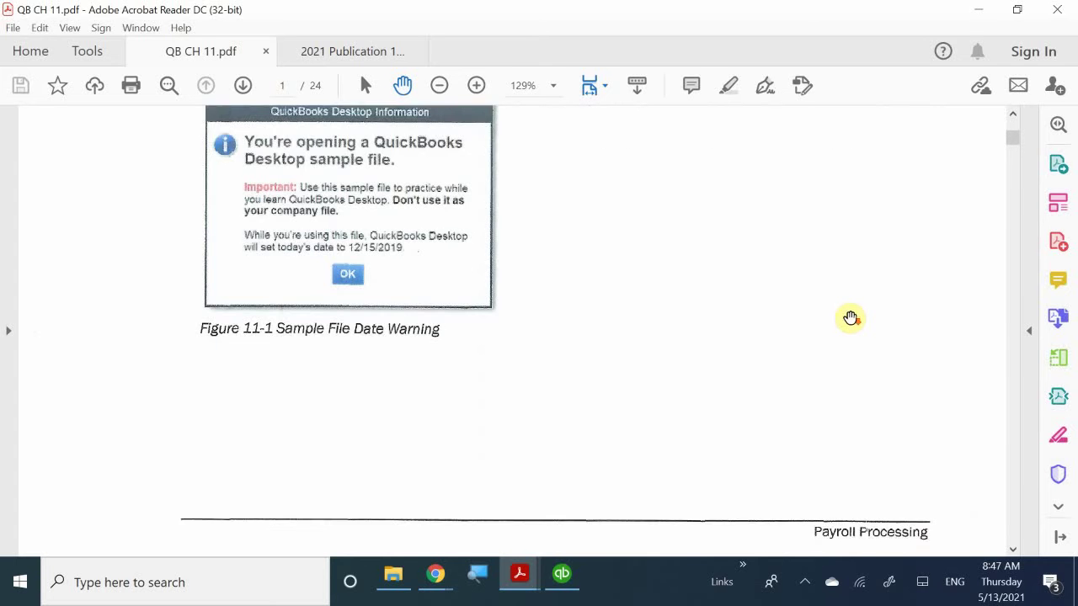
pyautogui.scroll(-5, 850, 318)
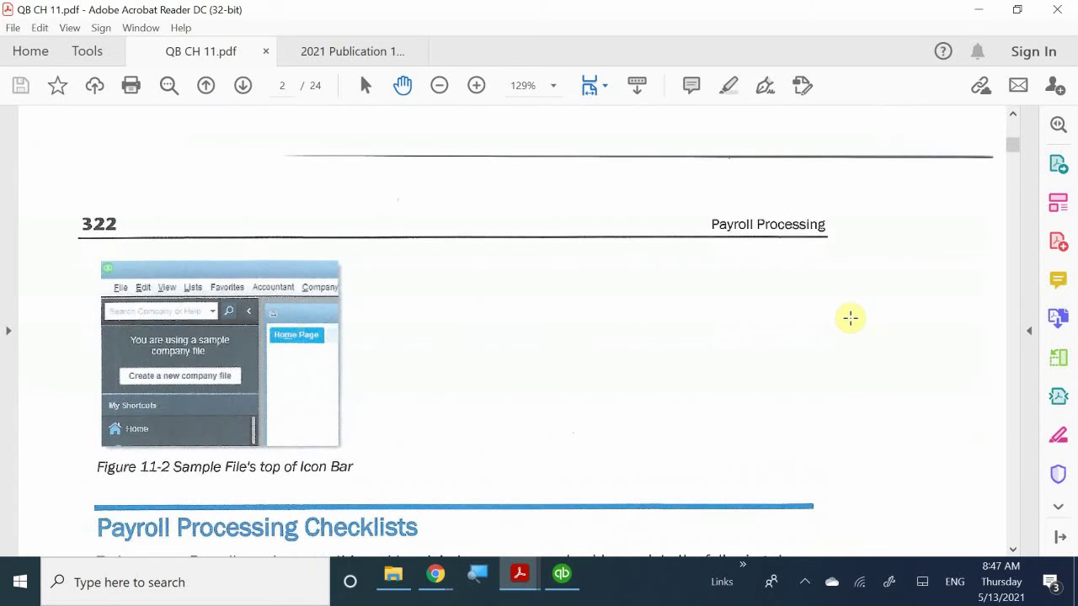
pyautogui.scroll(-4, 850, 318)
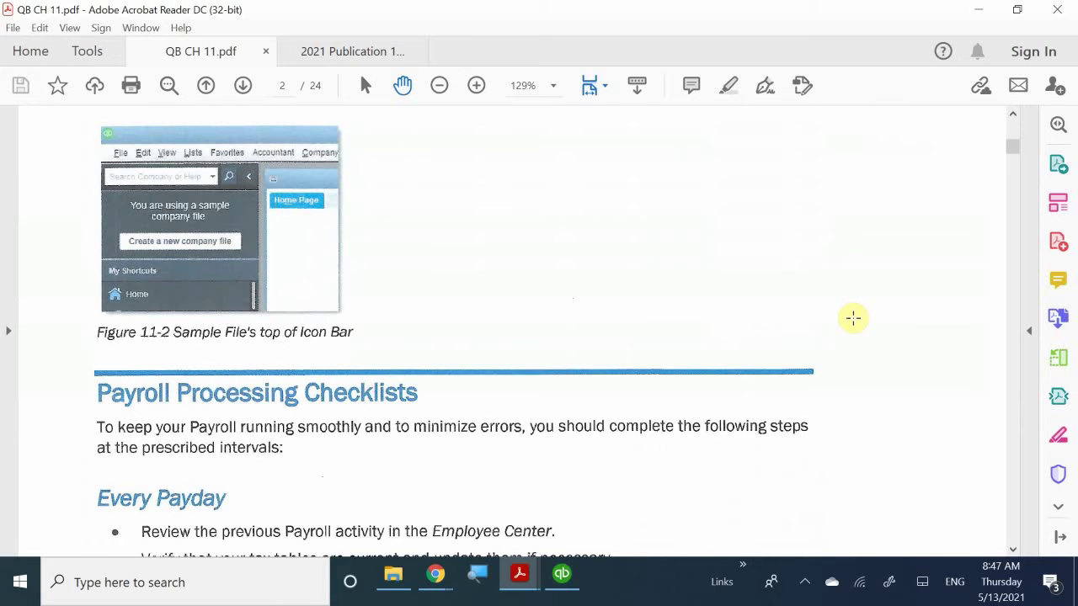
pyautogui.scroll(-3, 853, 319)
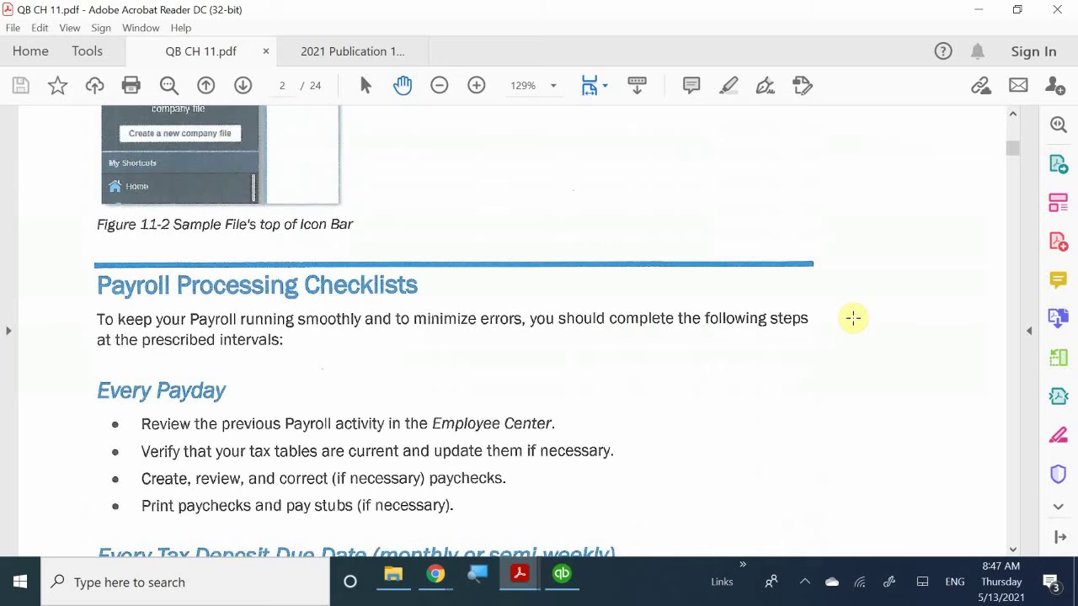
pyautogui.scroll(3, 852, 318)
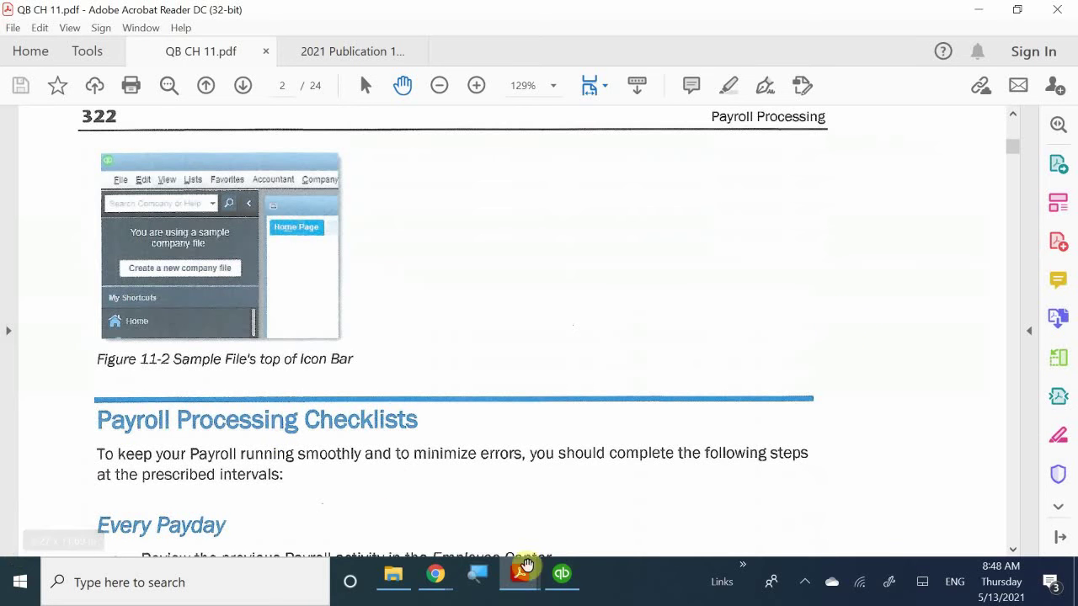
# - Switch Acrobat to the 2021 Publication 15-T PDF at its contents page
pyautogui.moveTo(564, 581)
pyautogui.click(568, 524)
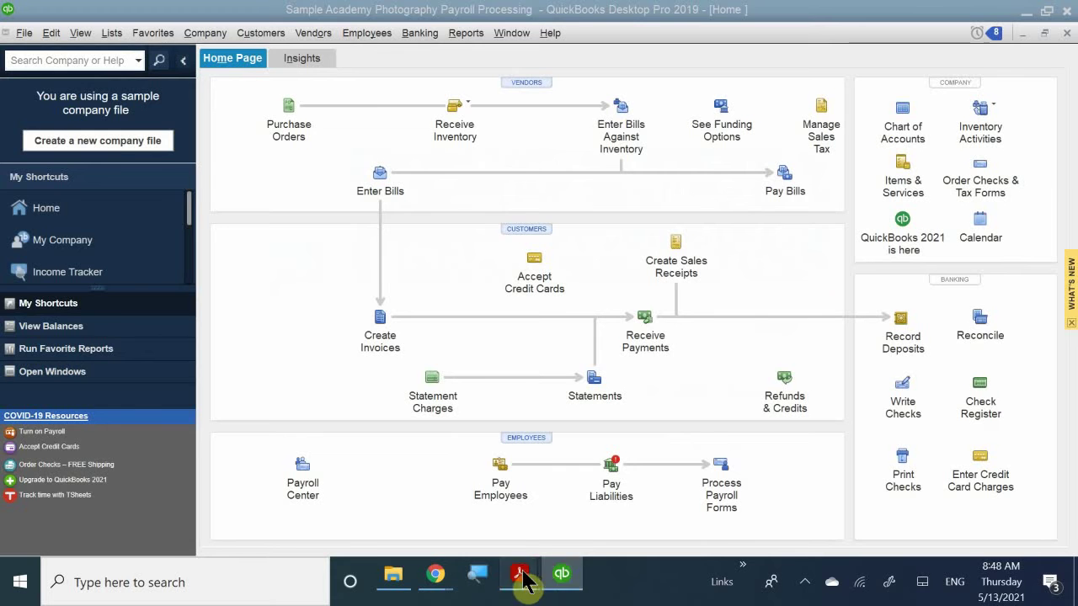
pyautogui.moveTo(519, 575)
pyautogui.click(577, 518)
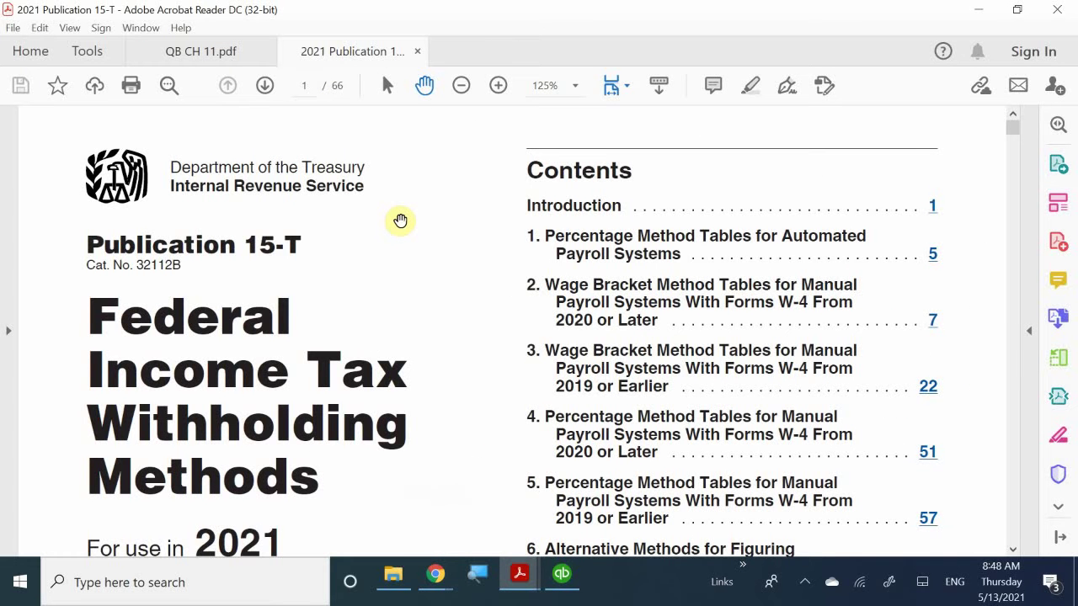
# - Scroll through pages 3 and 4 of Publication 15-T to page 5's Worksheet 1 and Table 3
pyautogui.scroll(-4, 400, 221)
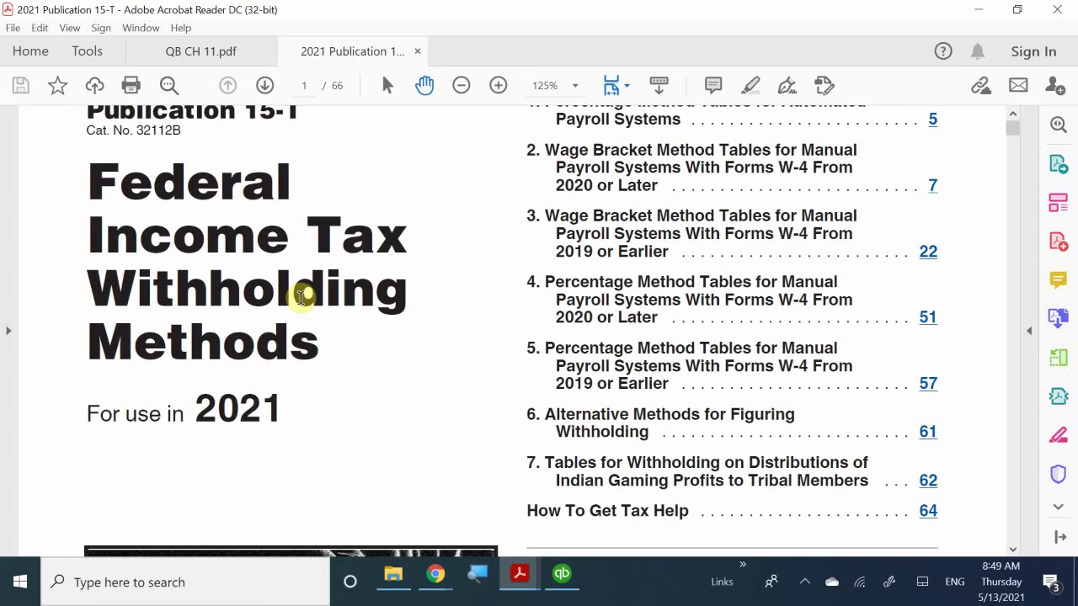
pyautogui.scroll(-6, 301, 297)
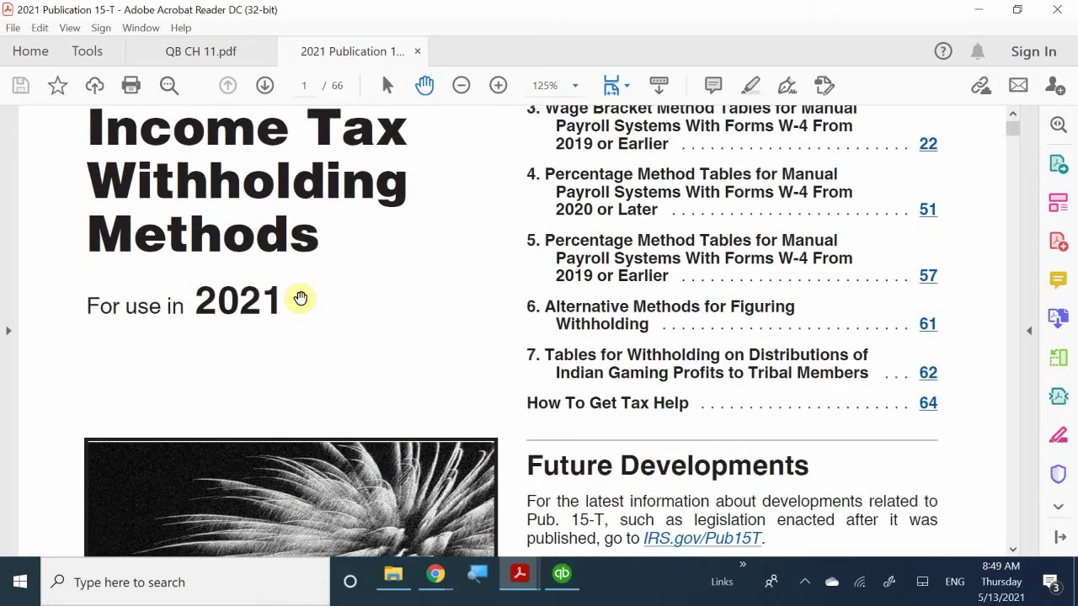
pyautogui.scroll(-2, 301, 297)
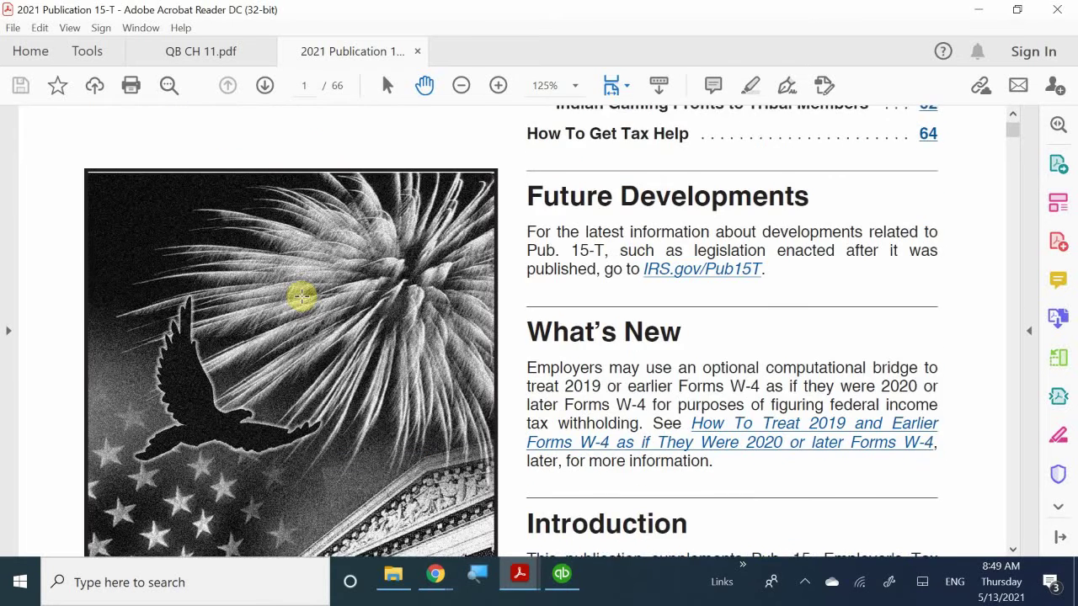
pyautogui.scroll(-15, 301, 297)
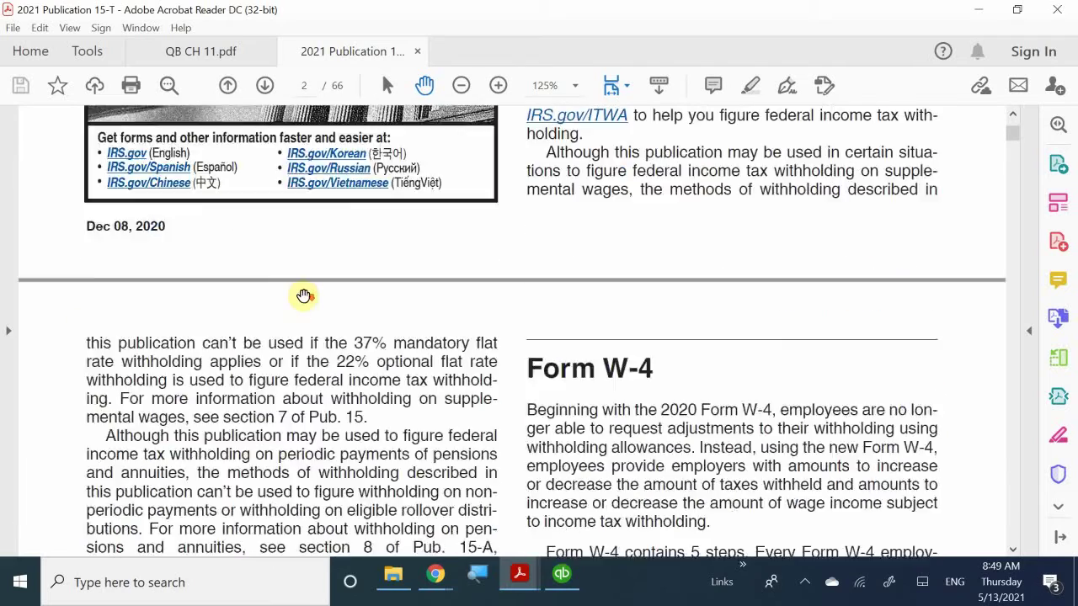
pyautogui.scroll(-20, 303, 295)
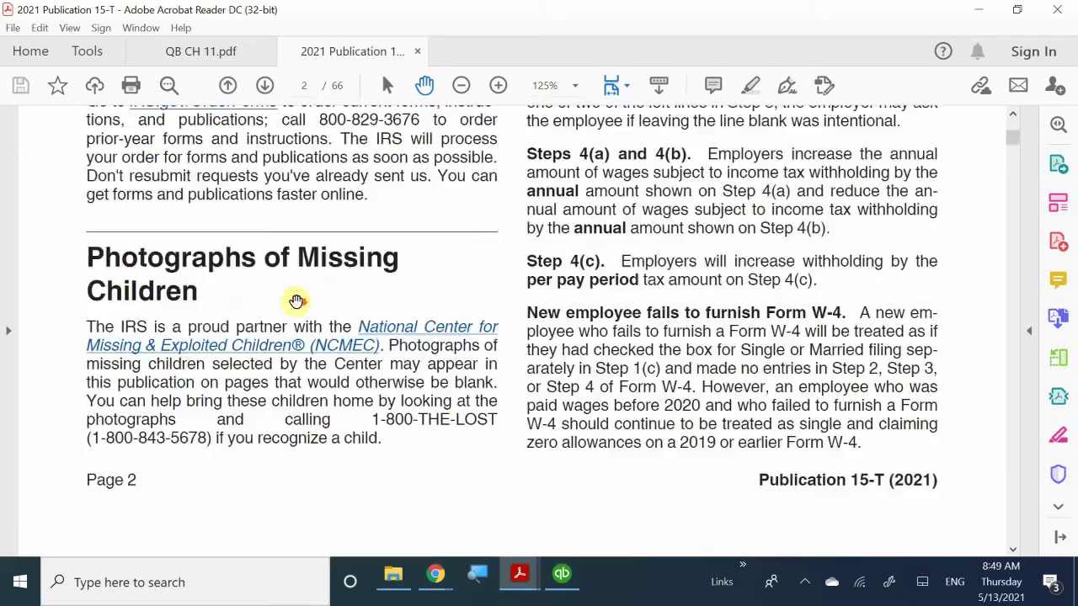
pyautogui.scroll(-12, 296, 301)
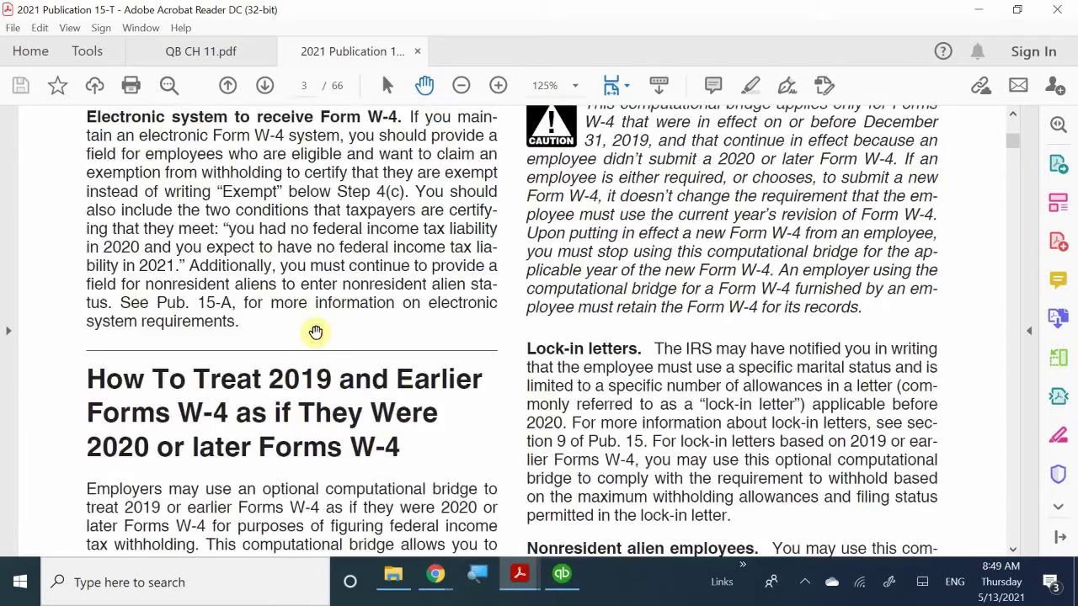
pyautogui.scroll(-3, 315, 331)
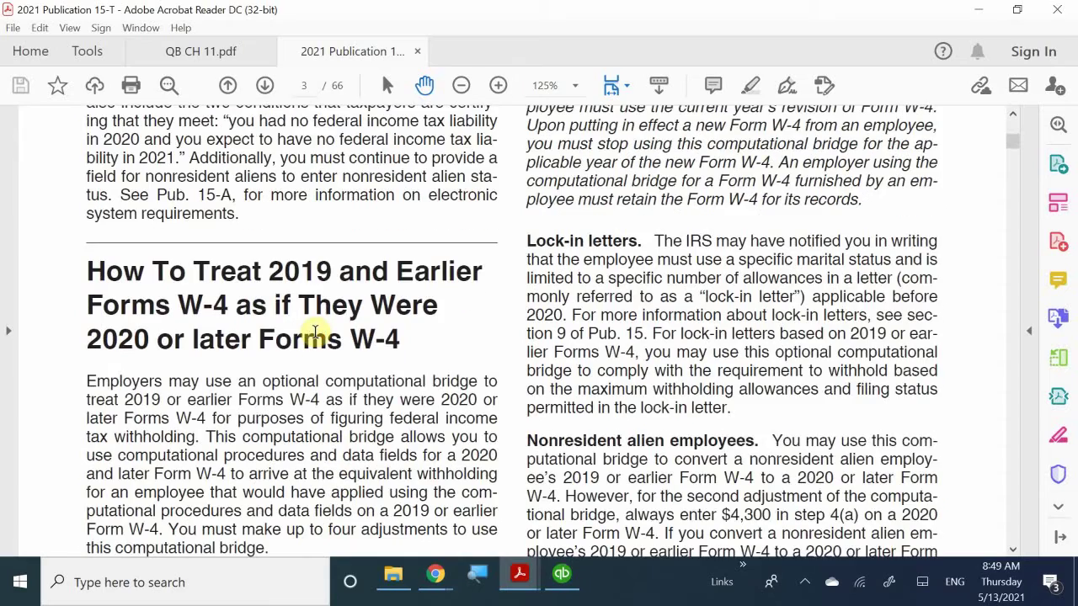
pyautogui.scroll(-18, 316, 331)
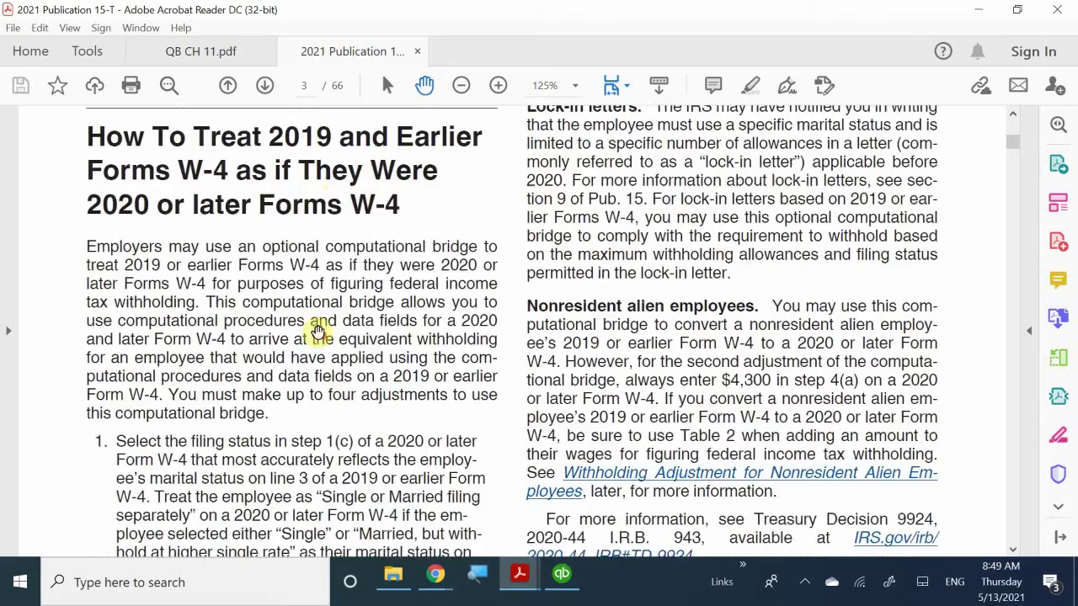
pyautogui.scroll(-20, 319, 332)
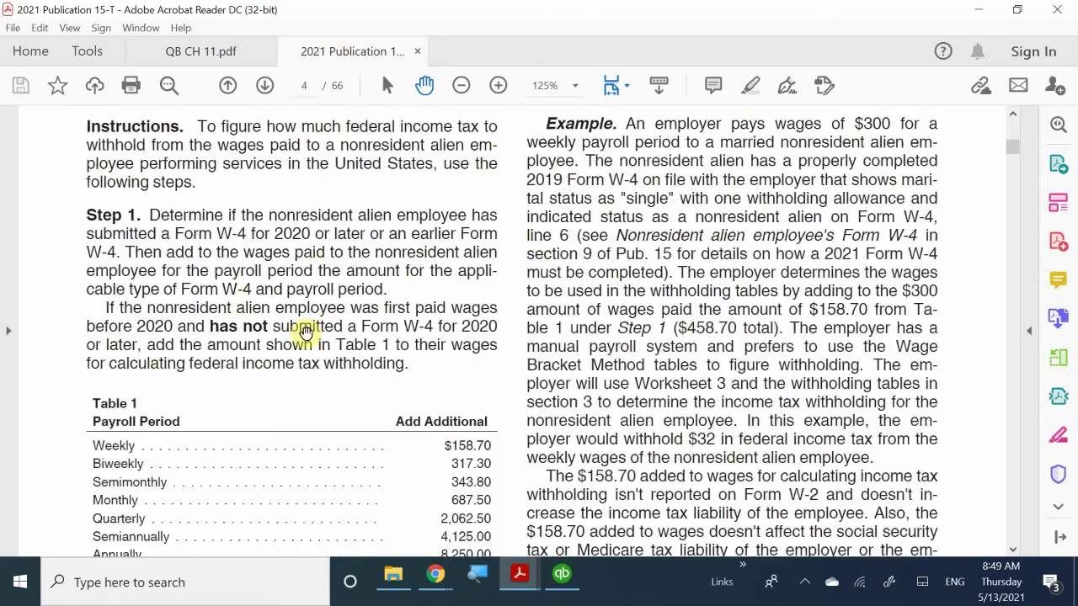
pyautogui.scroll(1, 304, 336)
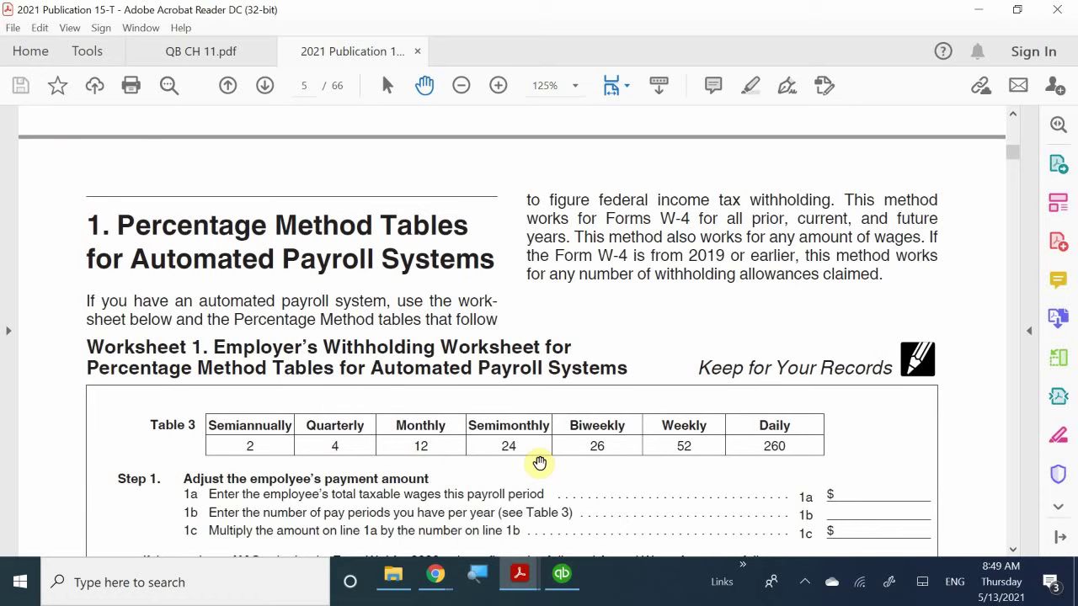
# - Review the 2021 Percentage Method Tables on pages 6 and 7
pyautogui.scroll(-5, 540, 462)
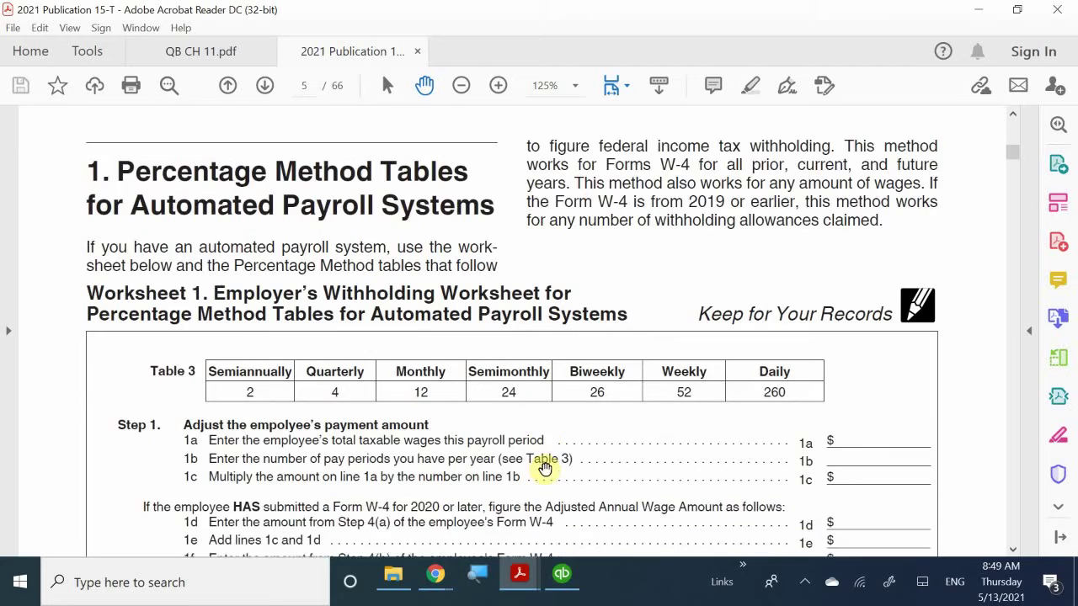
pyautogui.scroll(-6, 555, 497)
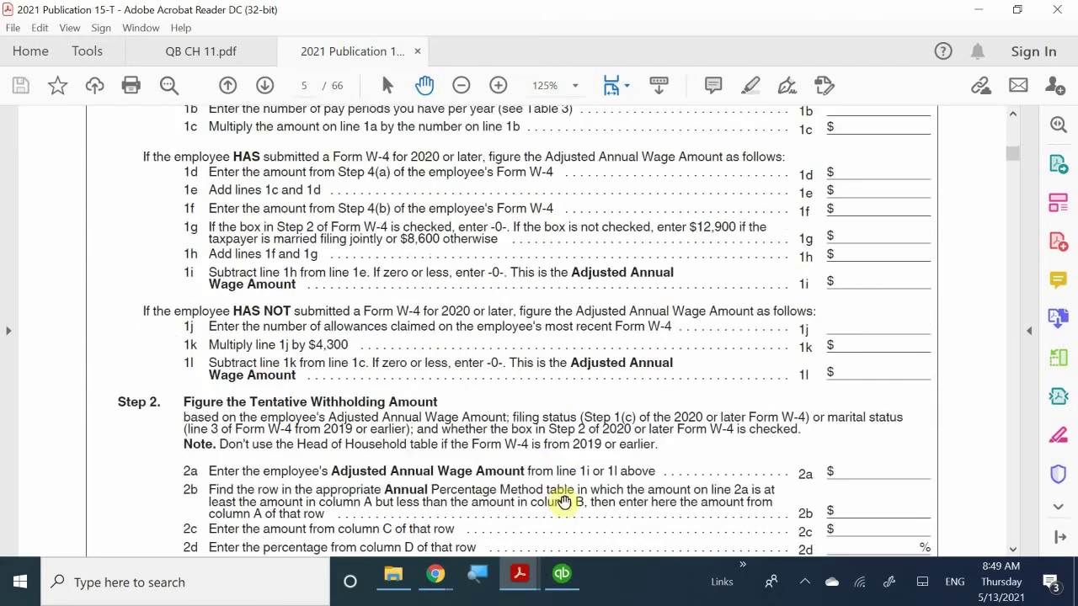
pyautogui.scroll(-10, 564, 502)
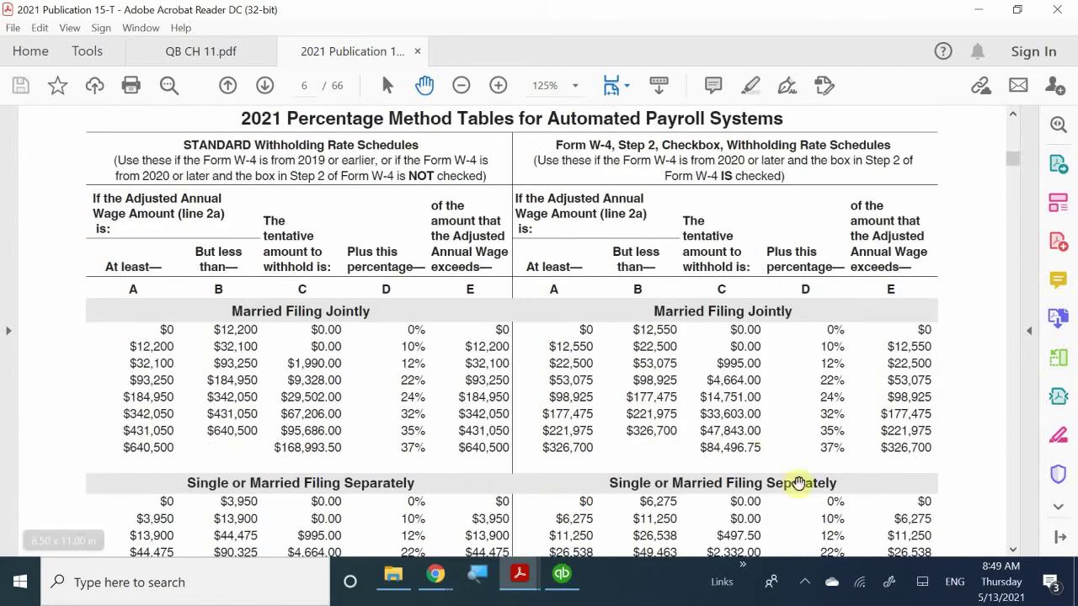
pyautogui.scroll(-1, 673, 536)
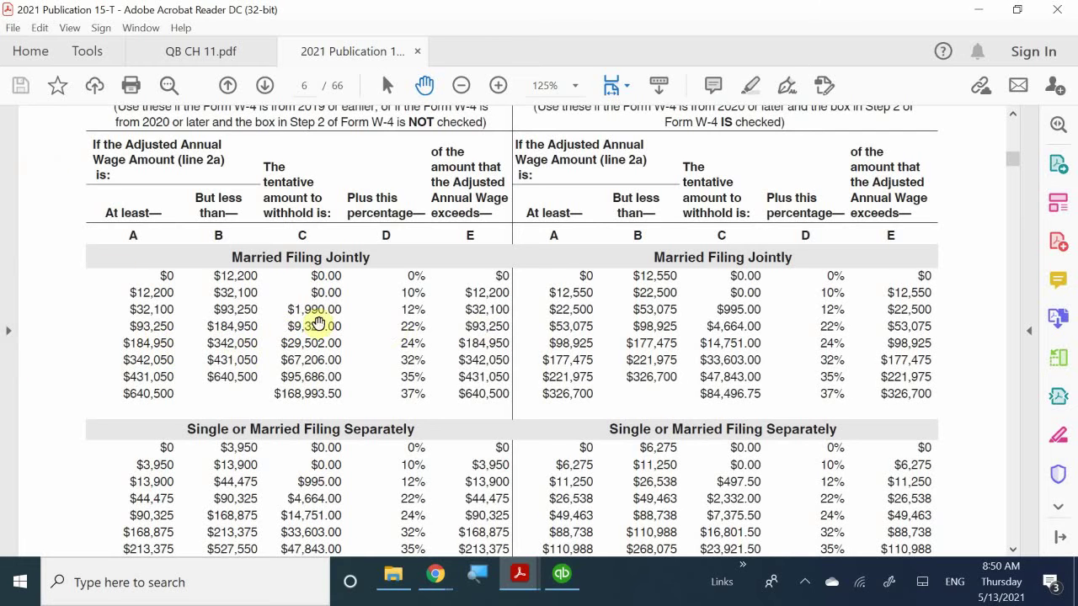
pyautogui.scroll(-5, 392, 344)
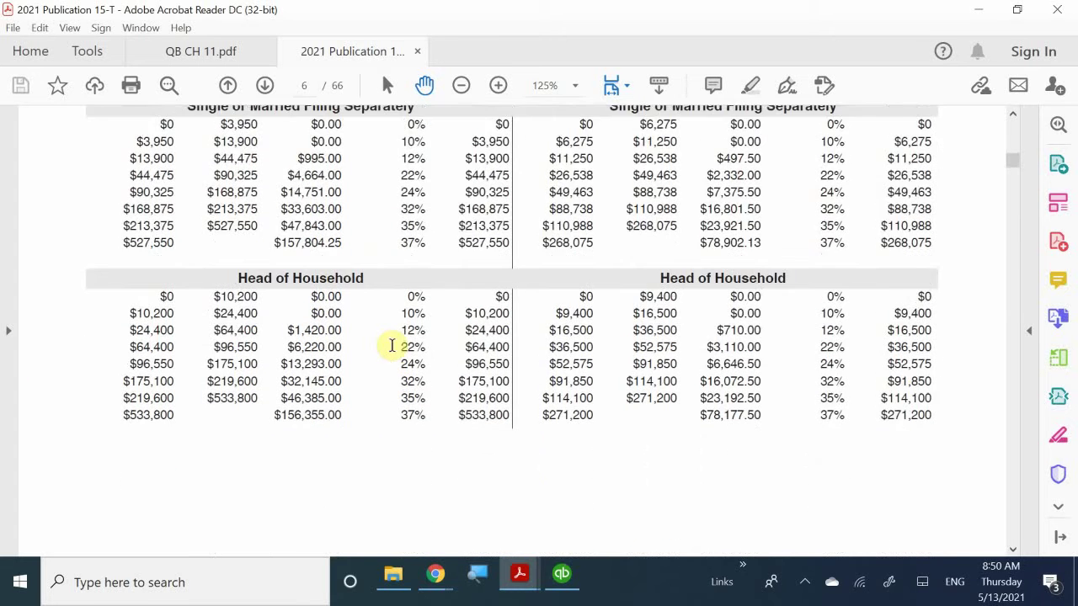
pyautogui.scroll(-4, 393, 344)
pyautogui.scroll(5, 392, 344)
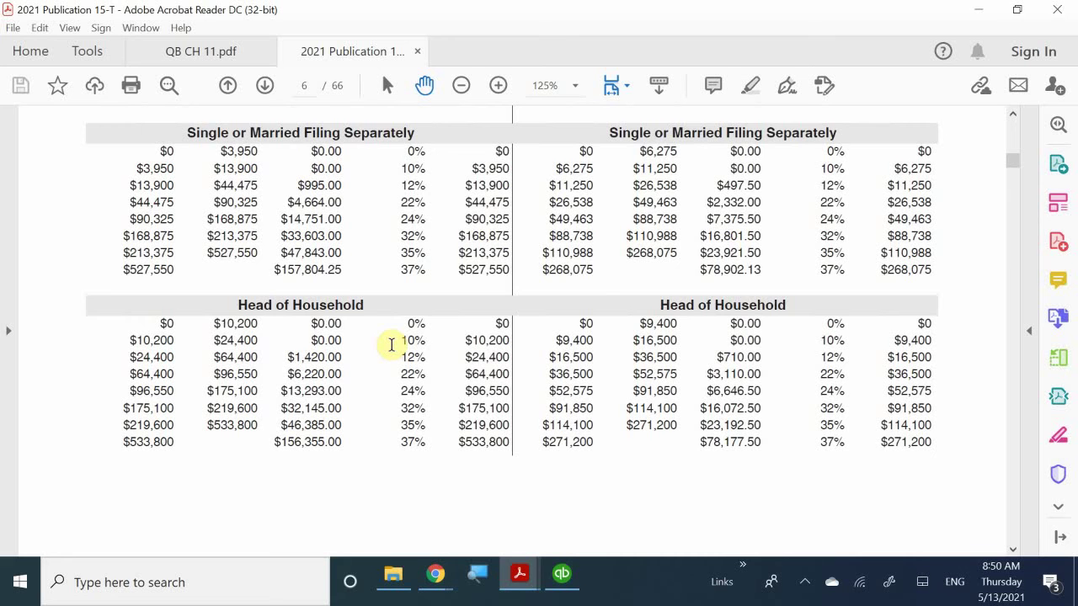
pyautogui.scroll(-5, 392, 344)
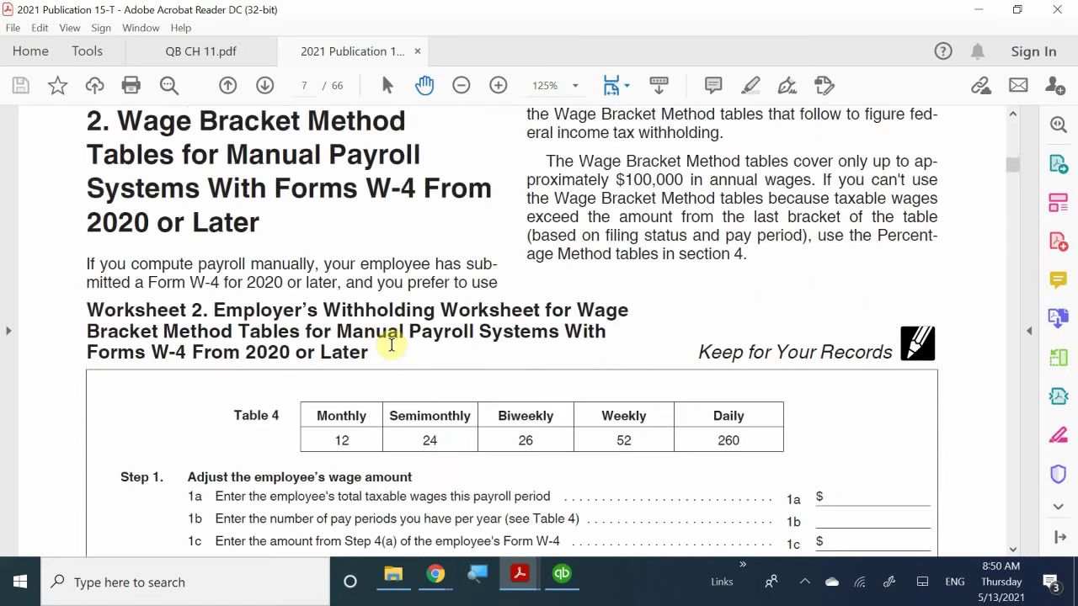
# - Scroll back up to Worksheet 1's Step 2, lines 2a–2h, on page 5
pyautogui.scroll(2, 391, 344)
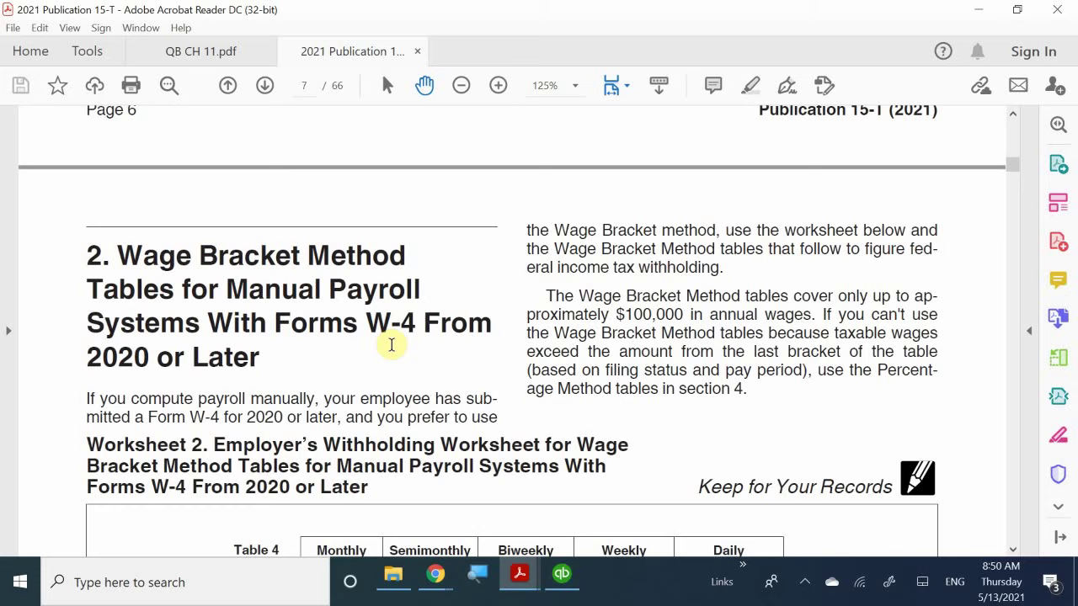
pyautogui.scroll(4, 392, 345)
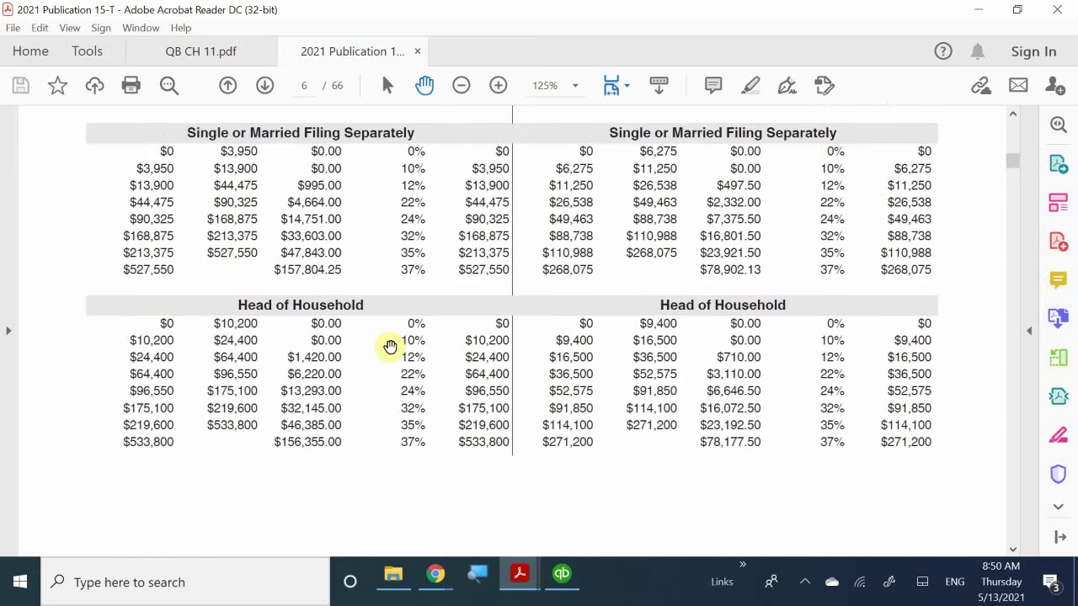
pyautogui.scroll(1, 390, 346)
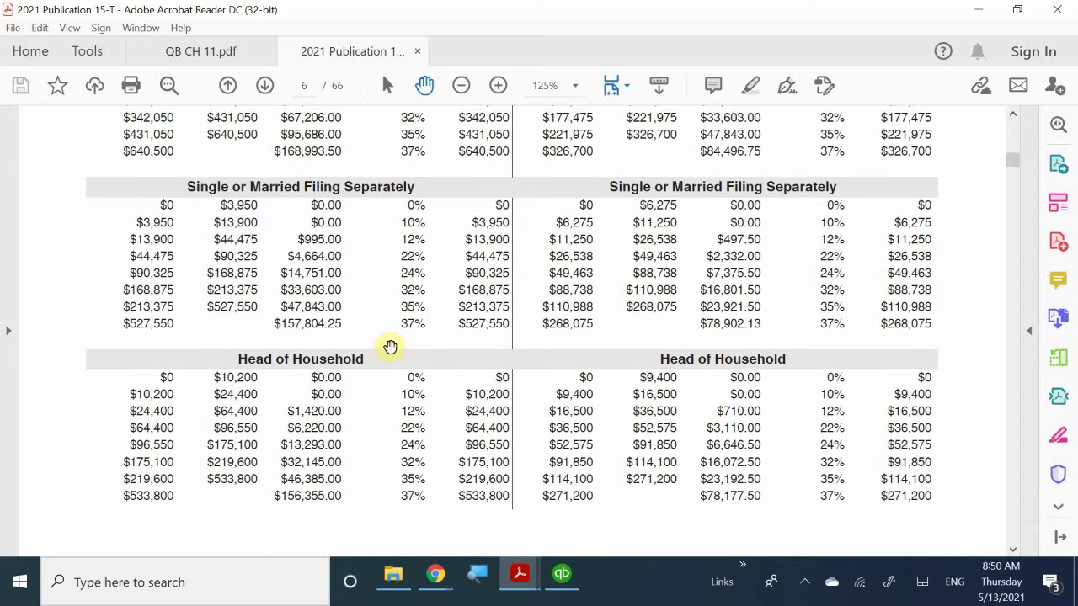
pyautogui.scroll(10, 390, 346)
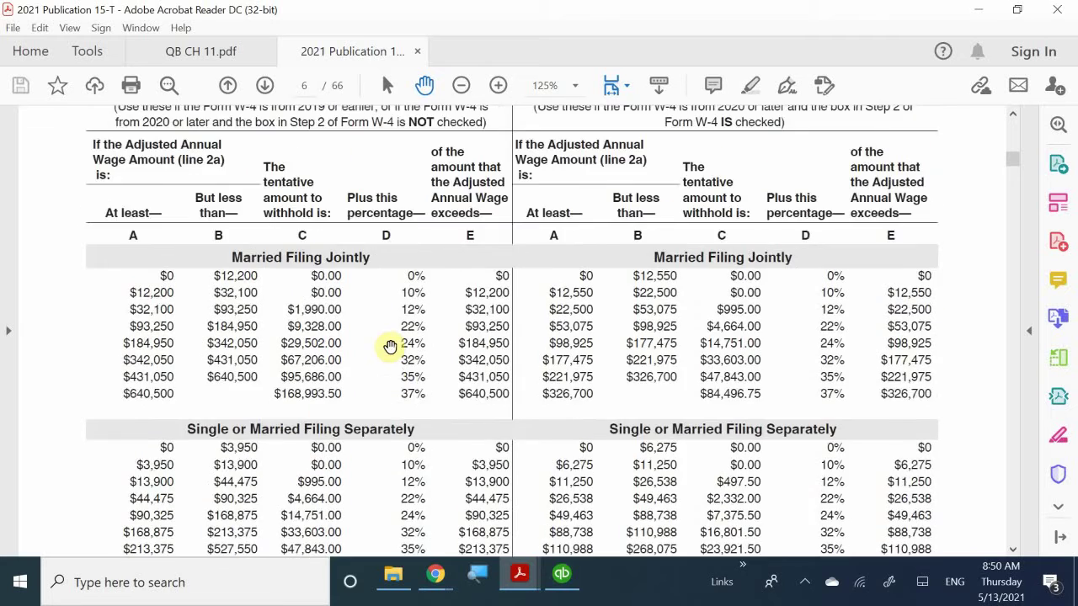
pyautogui.scroll(15, 391, 345)
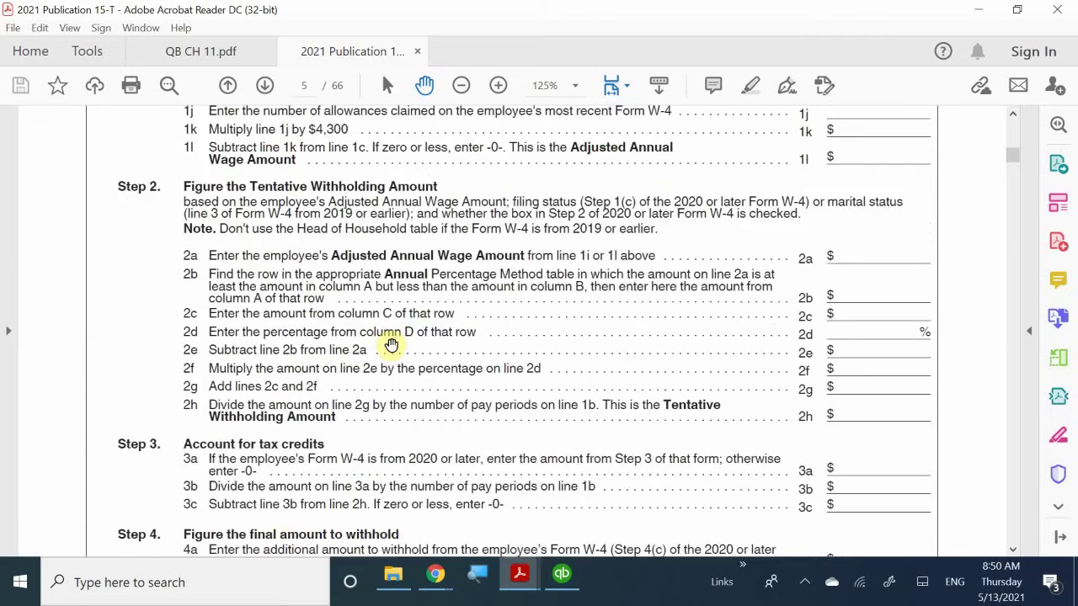
# - Show page 6's Married Filing Jointly and Single or Married Filing Separately rate tables
pyautogui.scroll(3, 390, 345)
pyautogui.scroll(-1, 389, 347)
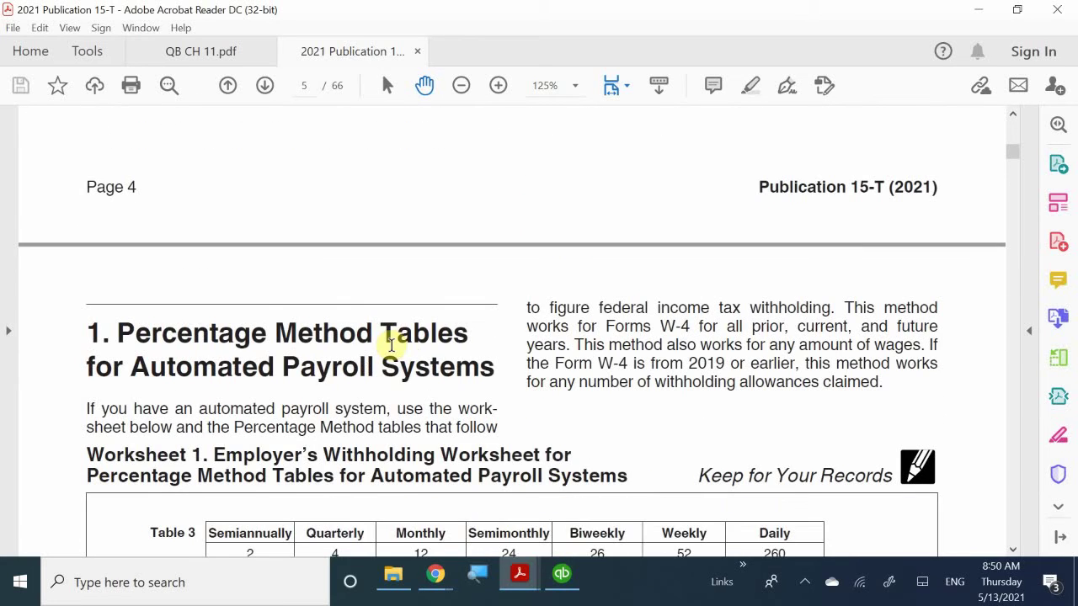
pyautogui.scroll(-1, 380, 324)
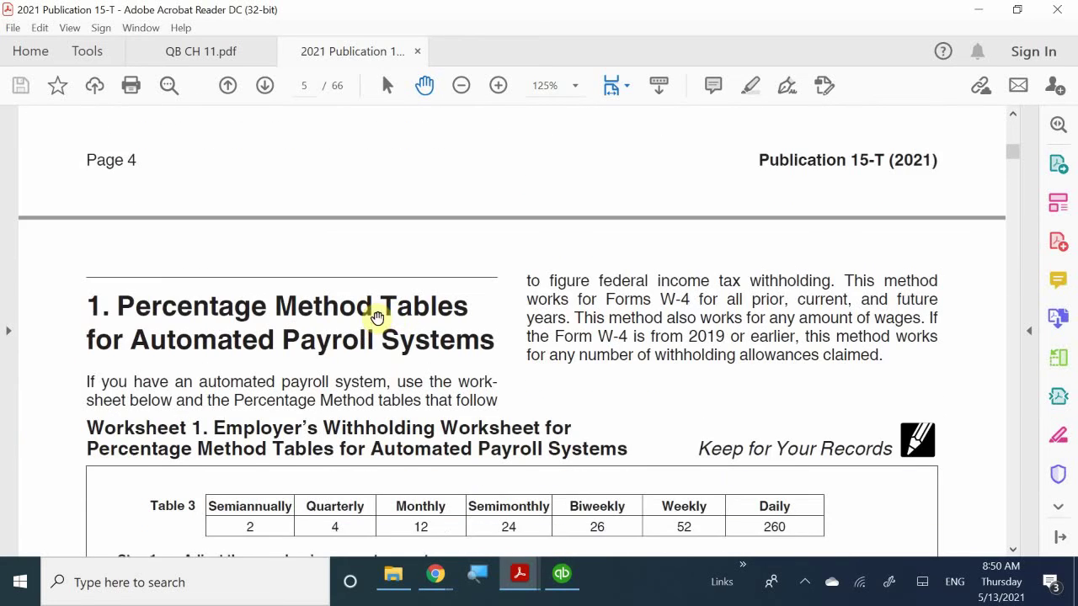
pyautogui.scroll(-1, 423, 331)
pyautogui.scroll(-4, 426, 338)
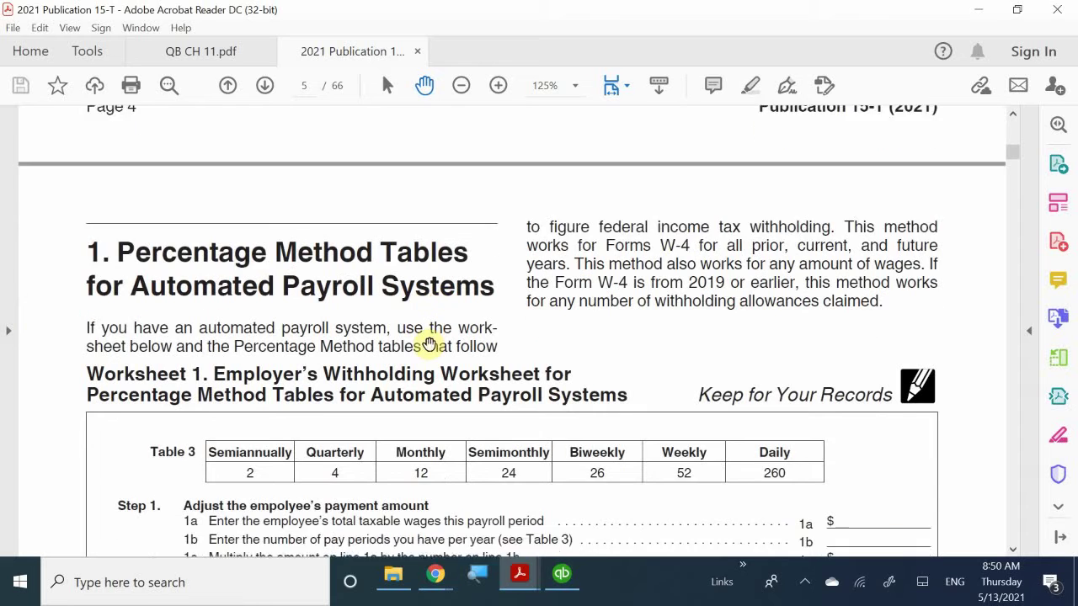
pyautogui.scroll(-4, 427, 347)
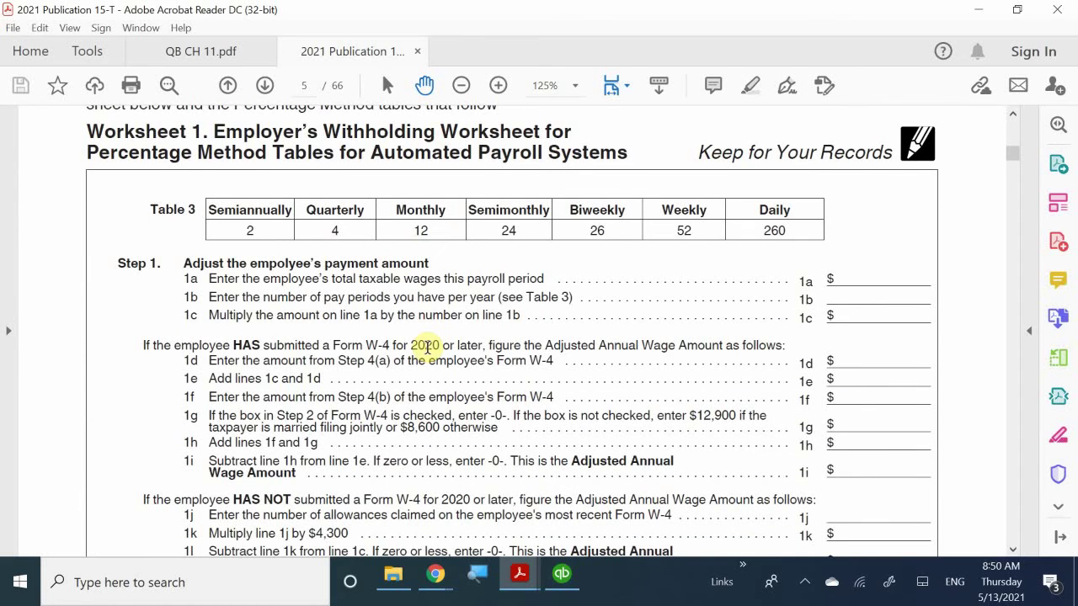
pyautogui.scroll(-20, 427, 347)
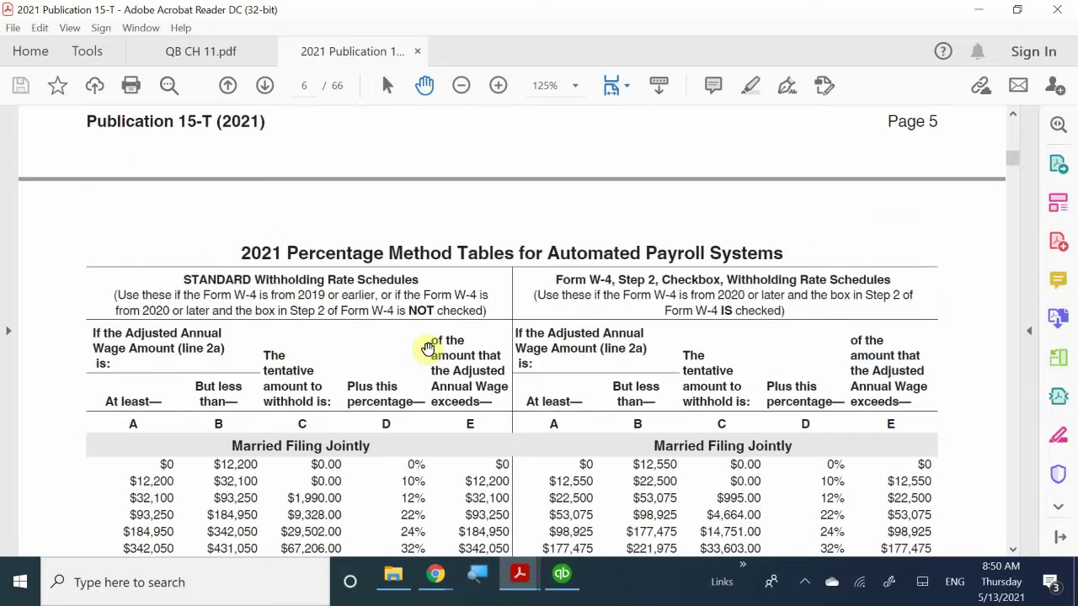
pyautogui.scroll(-12, 428, 348)
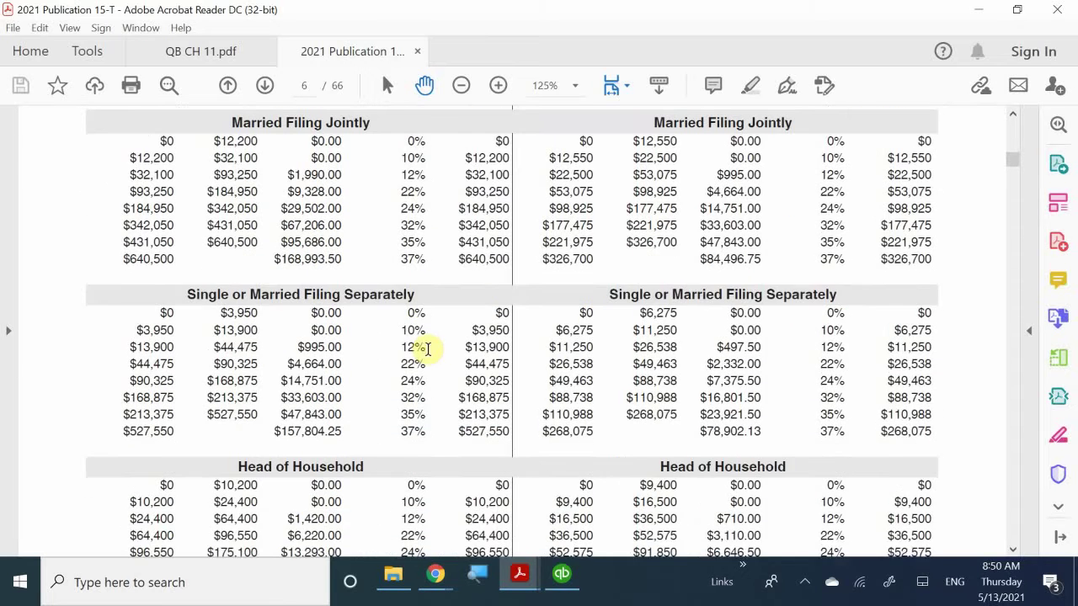
pyautogui.scroll(3, 428, 349)
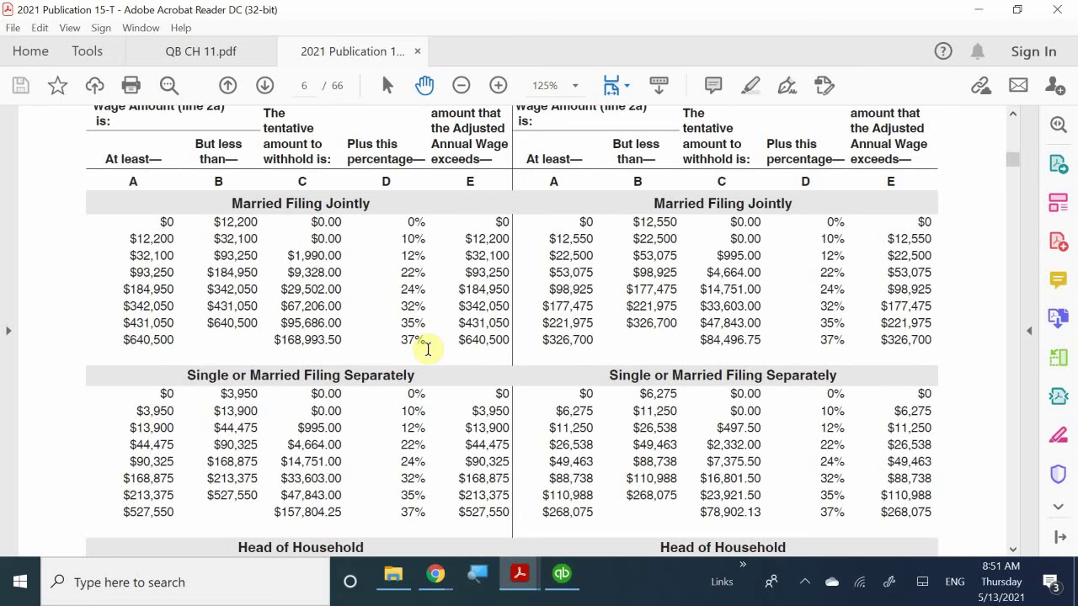
# - Switch Acrobat back to the QB CH 11.pdf chapter
pyautogui.click(522, 580)
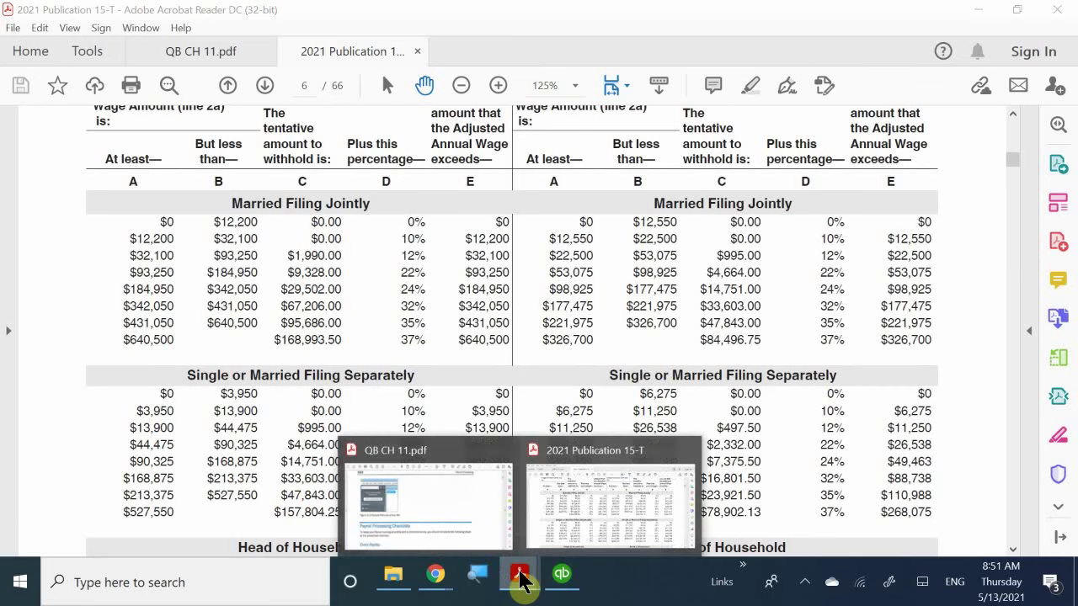
pyautogui.click(561, 576)
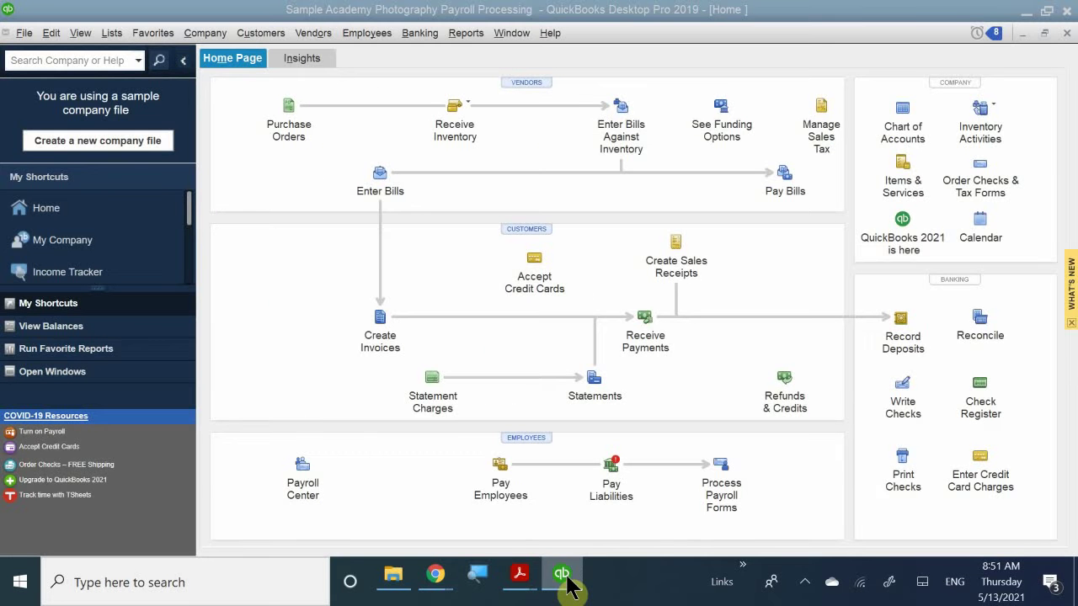
pyautogui.click(519, 578)
pyautogui.click(411, 499)
# - Scroll to page 2's Payroll Processing Checklists showing the Every Payday steps
pyautogui.scroll(-2, 505, 409)
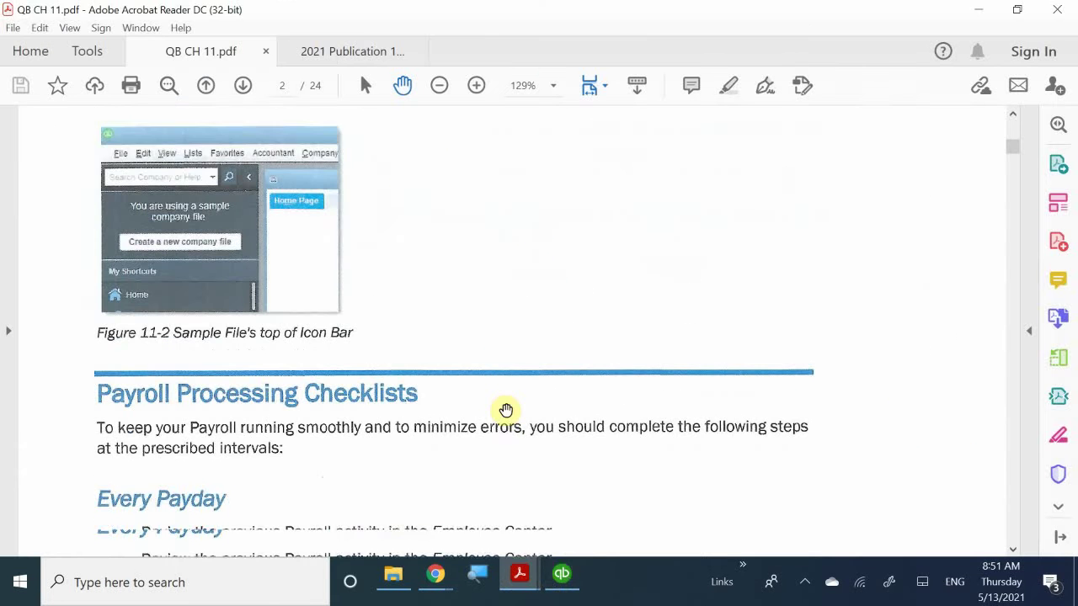
pyautogui.scroll(-5, 505, 410)
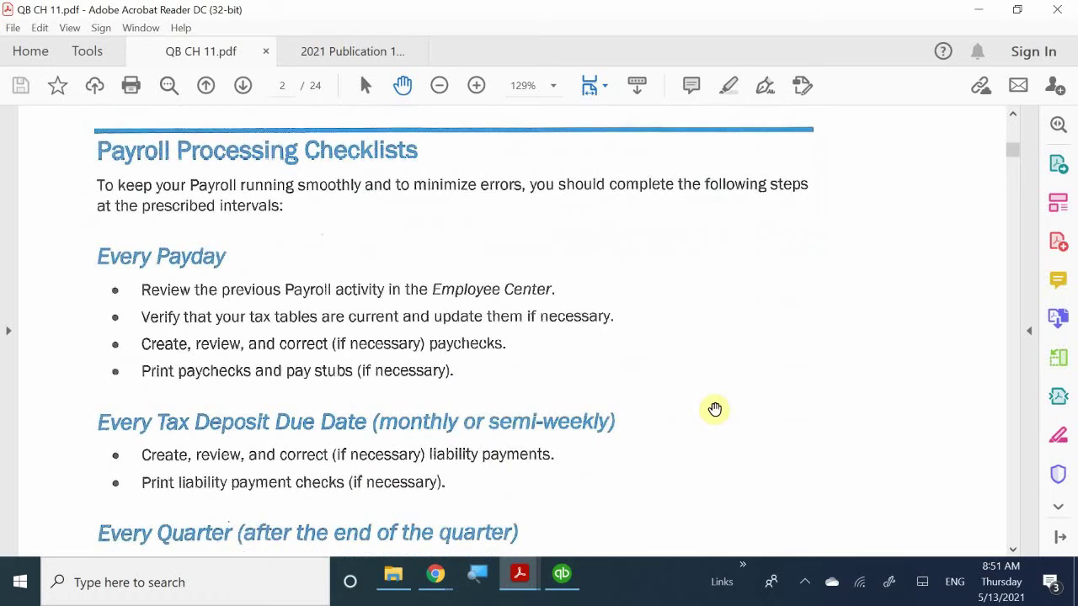
pyautogui.scroll(1, 713, 409)
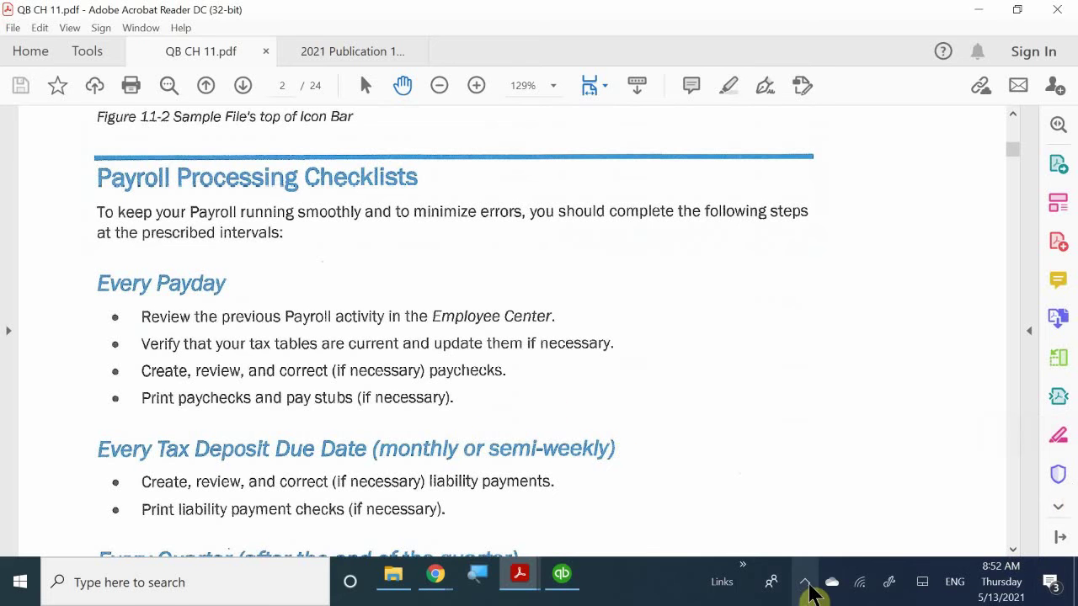
pyautogui.click(806, 583)
pyautogui.click(808, 589)
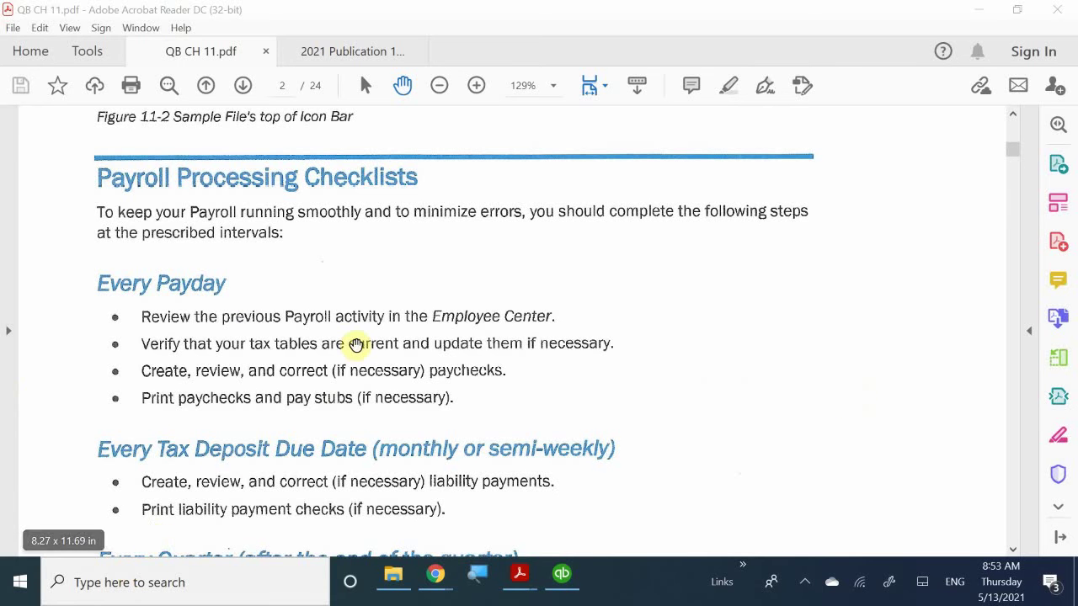
pyautogui.scroll(-4, 357, 345)
pyautogui.scroll(1, 328, 356)
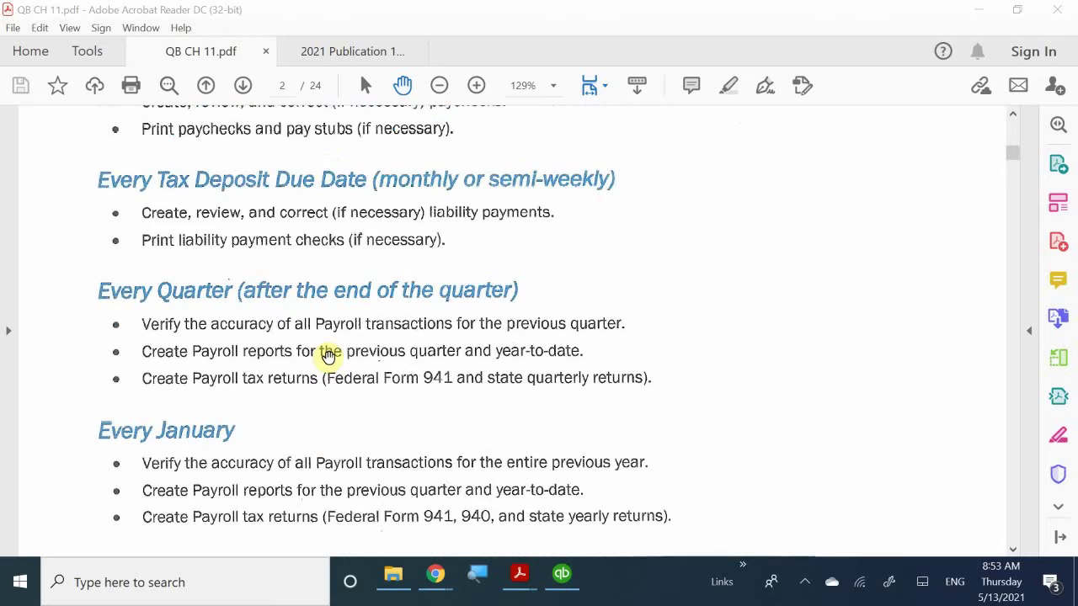
pyautogui.scroll(3, 329, 356)
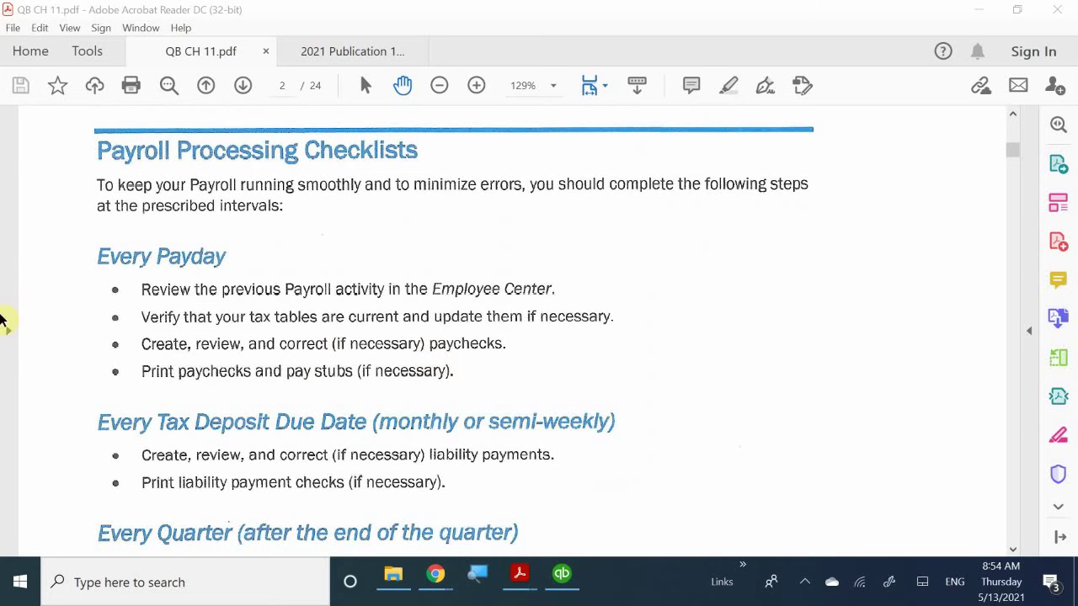
# - Scroll down to the Every Quarter and Every January checklists covering Forms 941 and 940
pyautogui.scroll(-2, 261, 308)
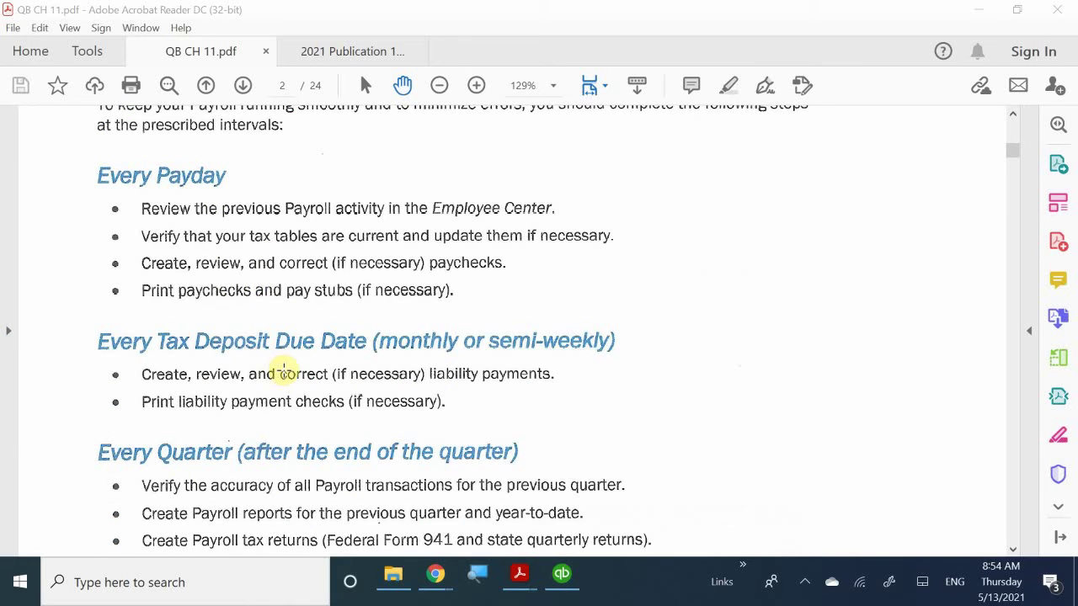
pyautogui.scroll(-1, 284, 371)
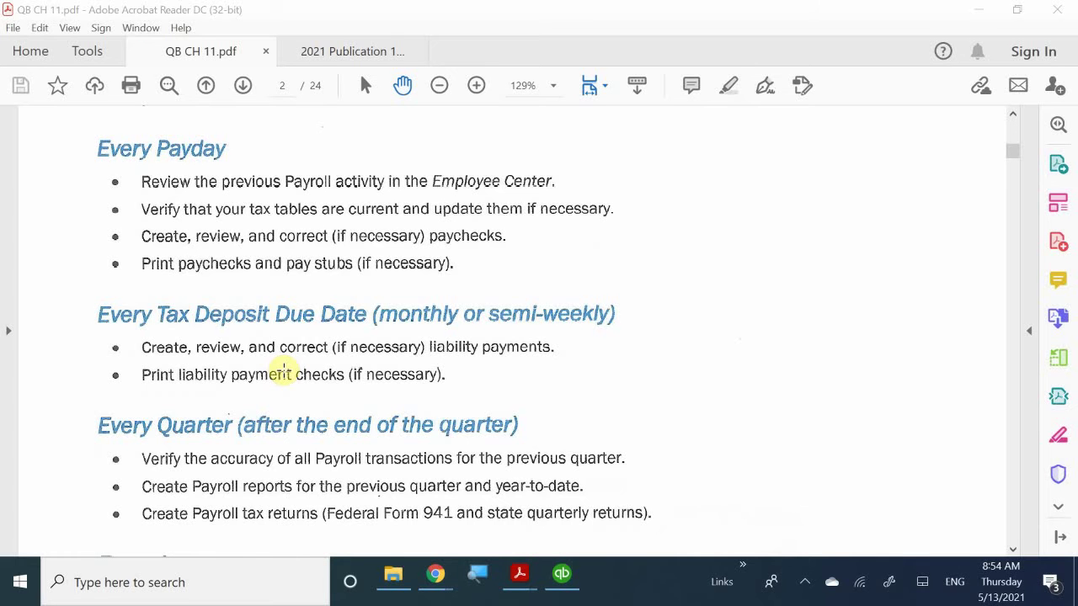
pyautogui.scroll(-4, 284, 371)
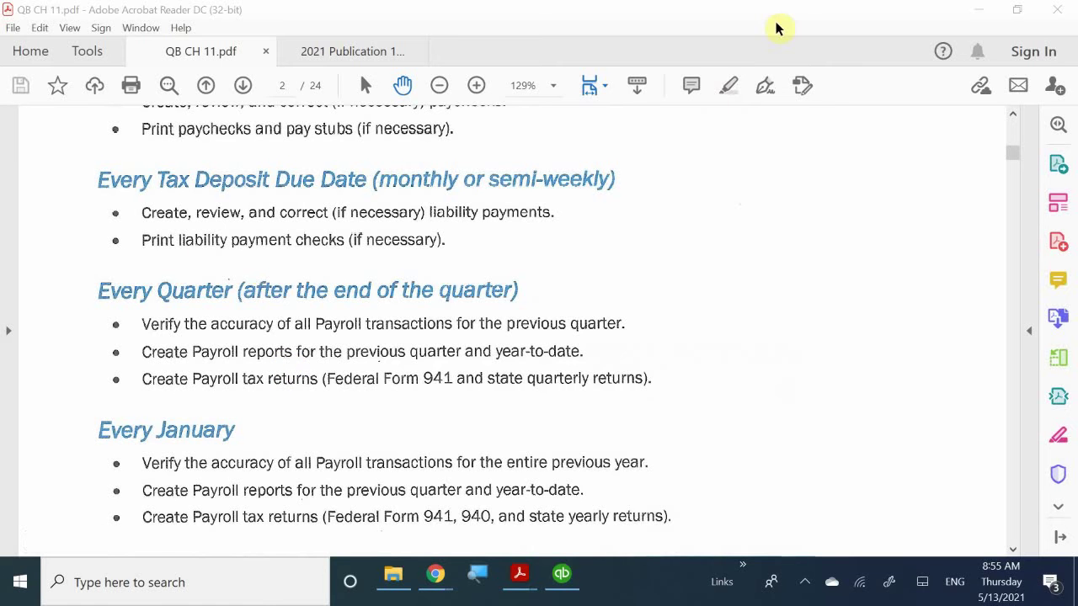
# - Scroll to Using the Employee Center, then bring QuickBooks' Home page to the front
pyautogui.scroll(-5, 332, 380)
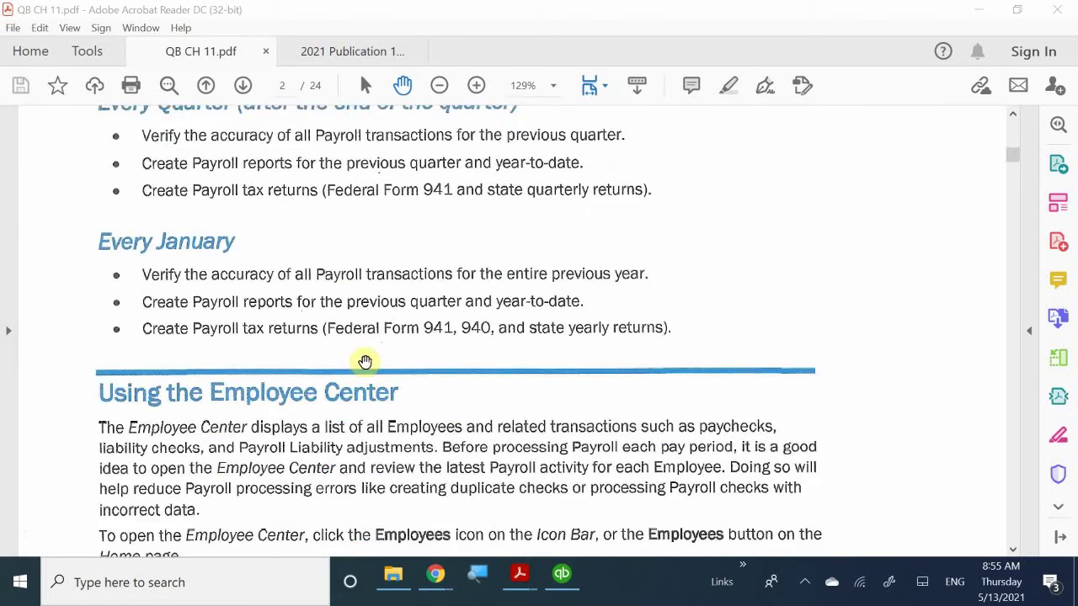
pyautogui.scroll(-1, 365, 362)
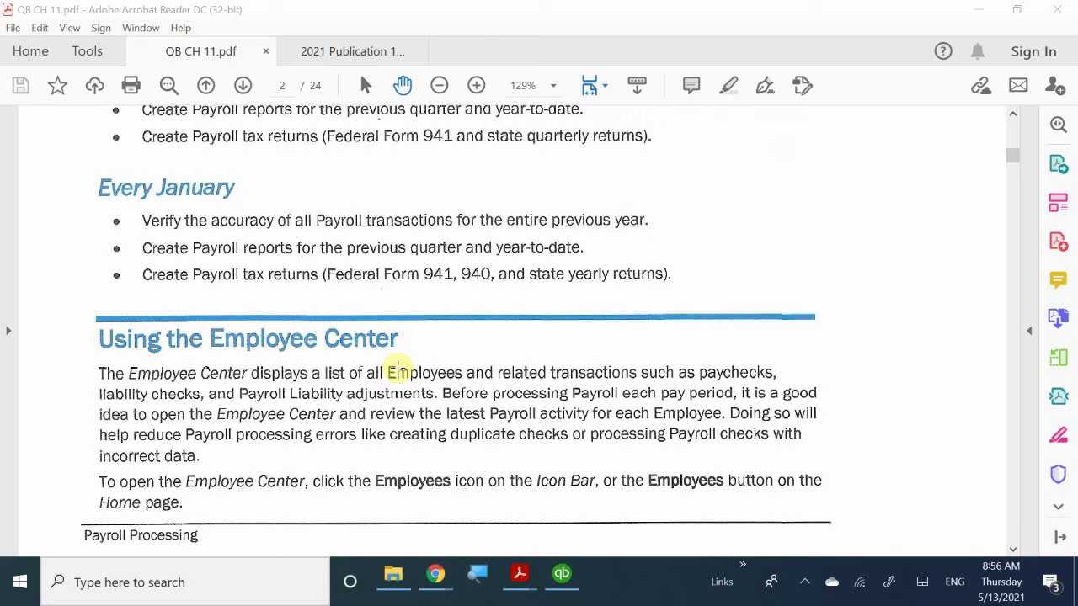
pyautogui.scroll(-2, 415, 344)
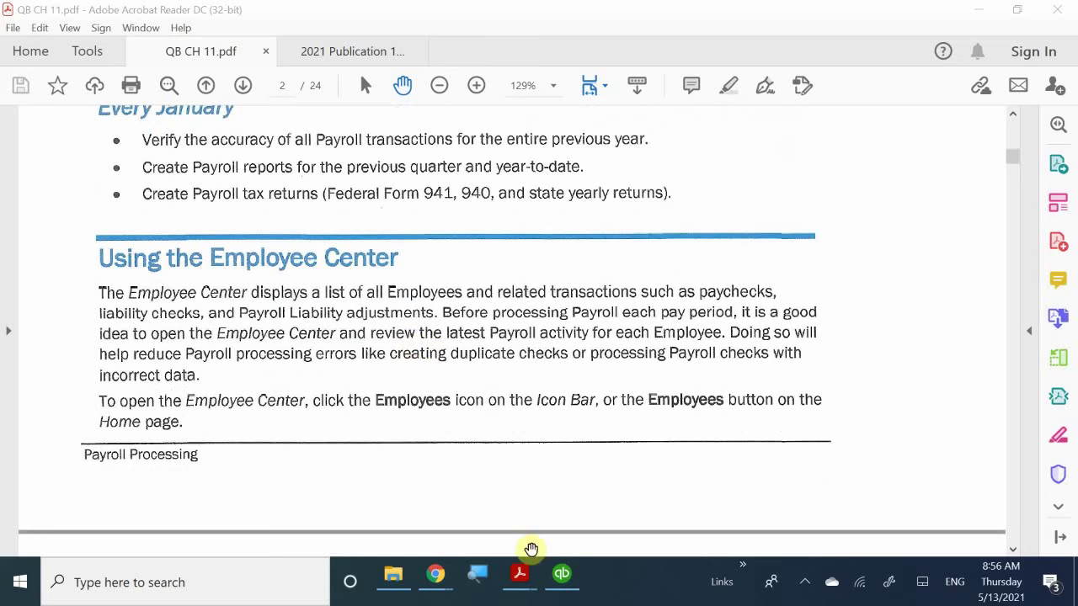
pyautogui.click(558, 576)
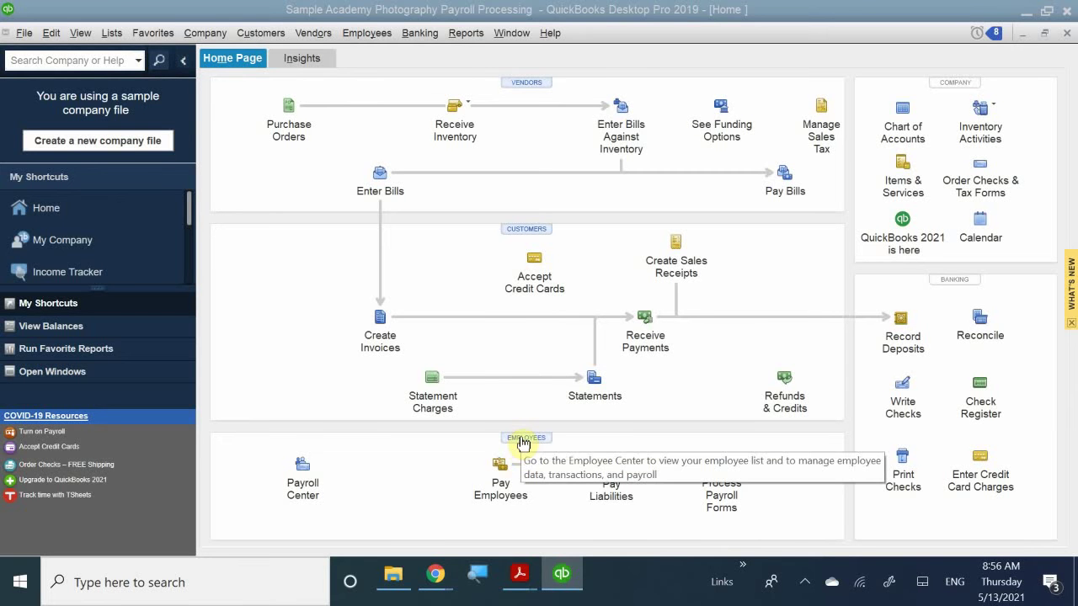
pyautogui.scroll(-4, 84, 243)
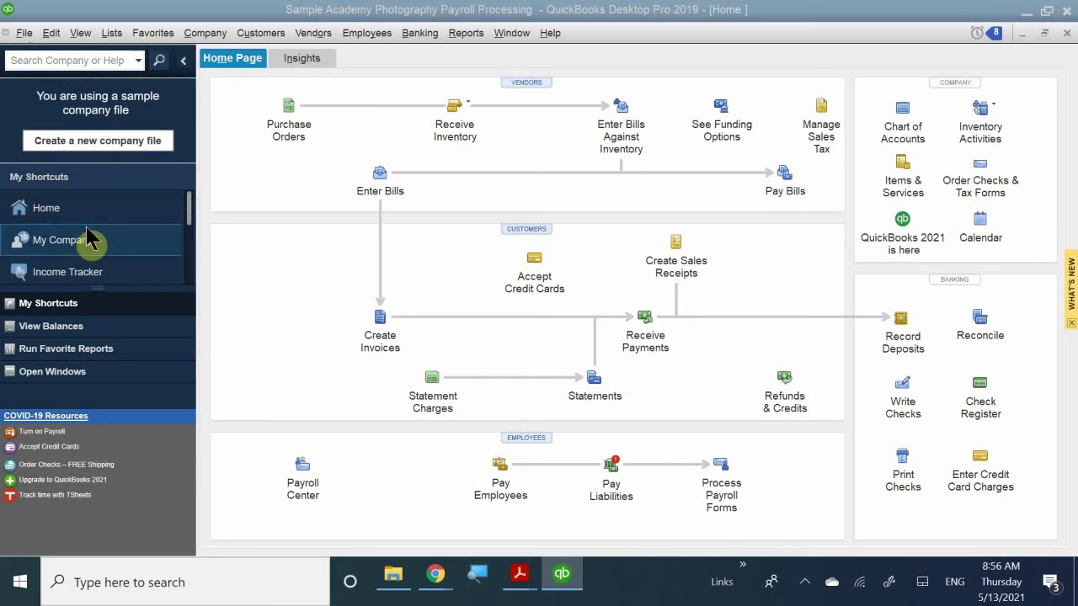
pyautogui.scroll(-2, 84, 244)
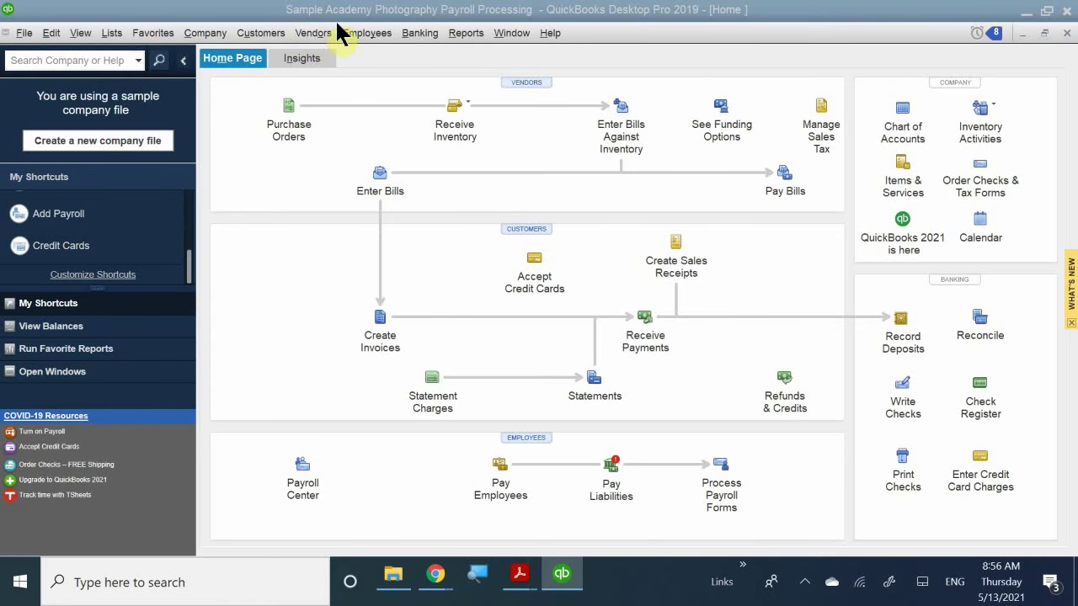
pyautogui.click(348, 34)
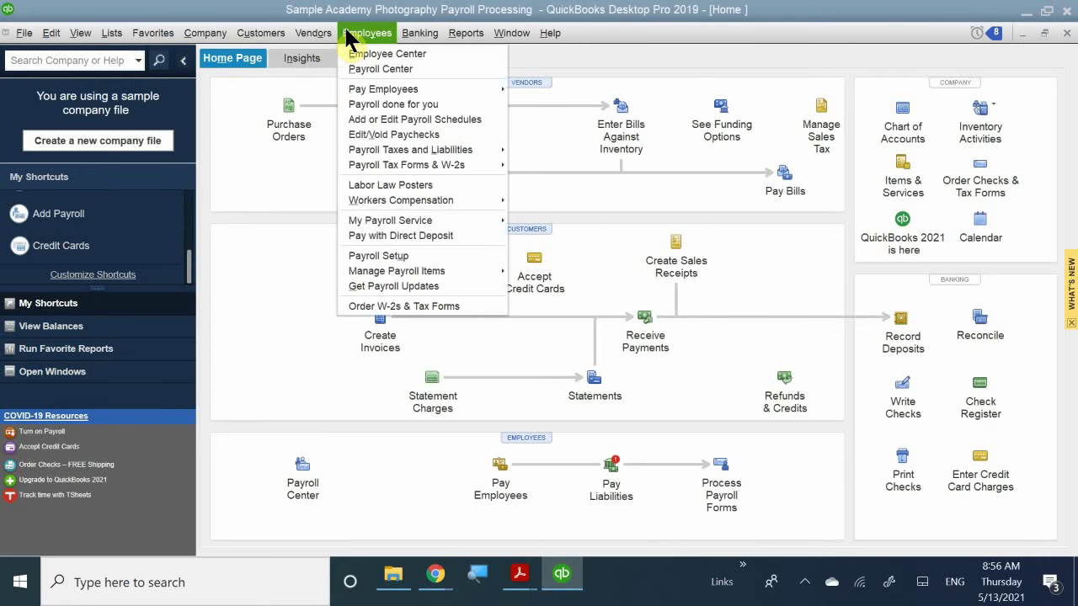
pyautogui.click(418, 53)
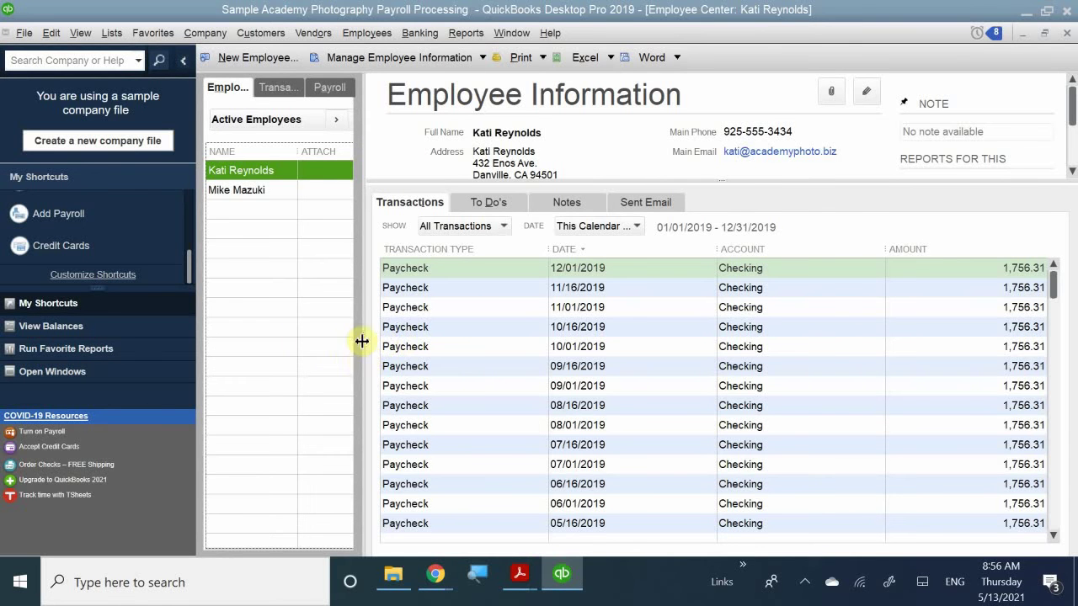
pyautogui.moveTo(363, 340); pyautogui.dragTo(511, 345)
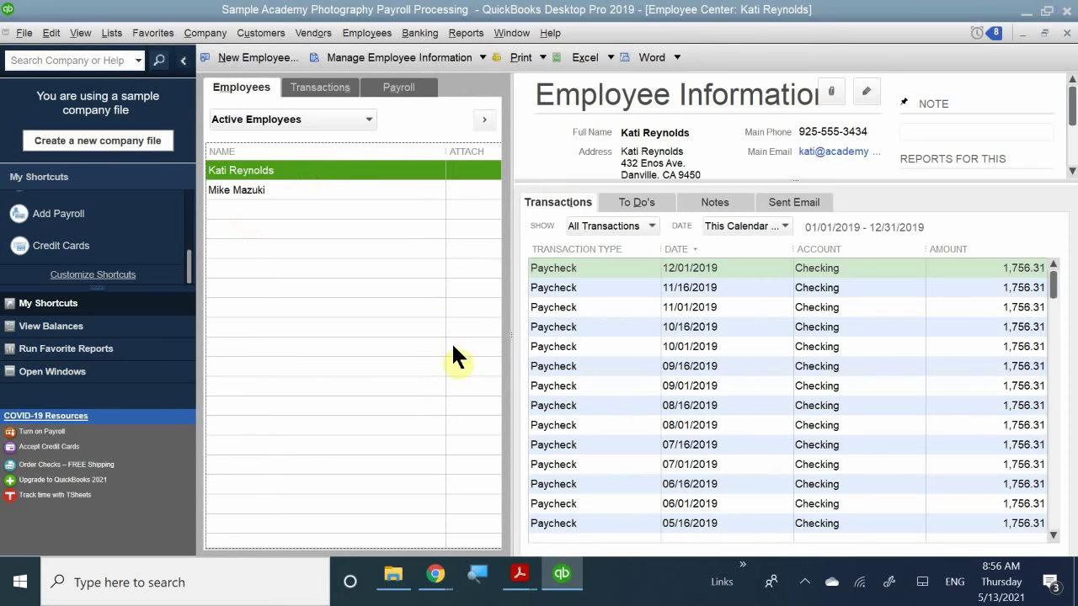
pyautogui.click(399, 92)
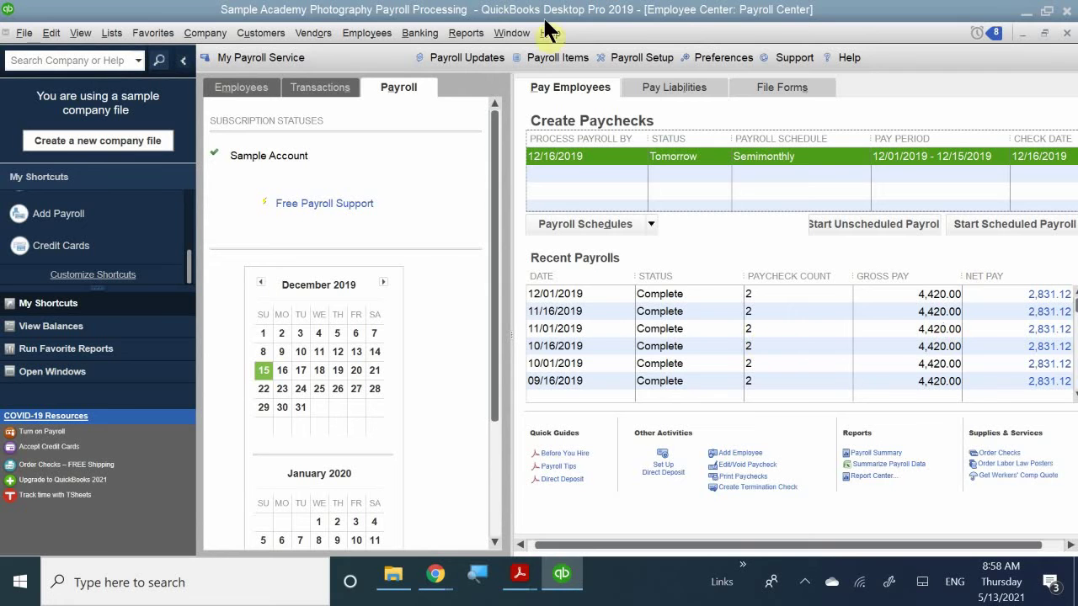
pyautogui.click(568, 156)
# - Check the Employees and Transactions tabs, then close the Employee Center back to Home
pyautogui.click(233, 84)
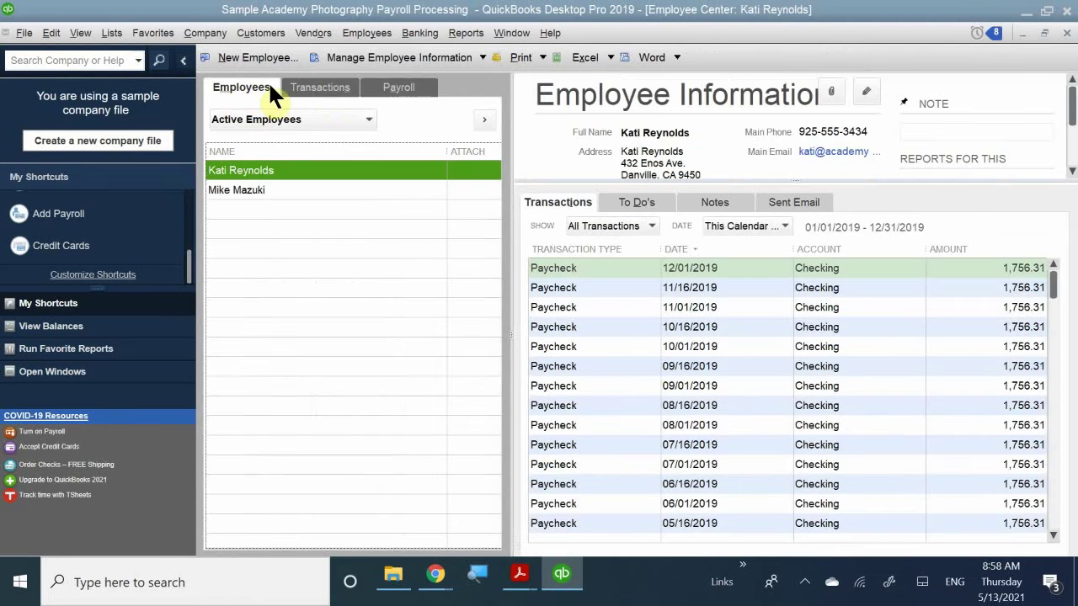
pyautogui.click(329, 83)
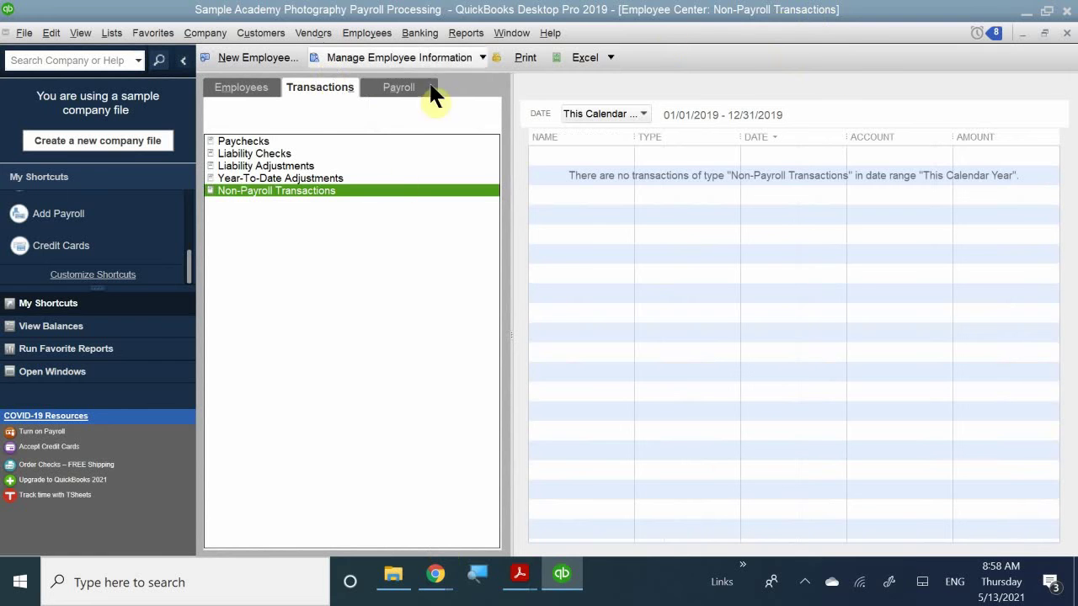
pyautogui.click(257, 89)
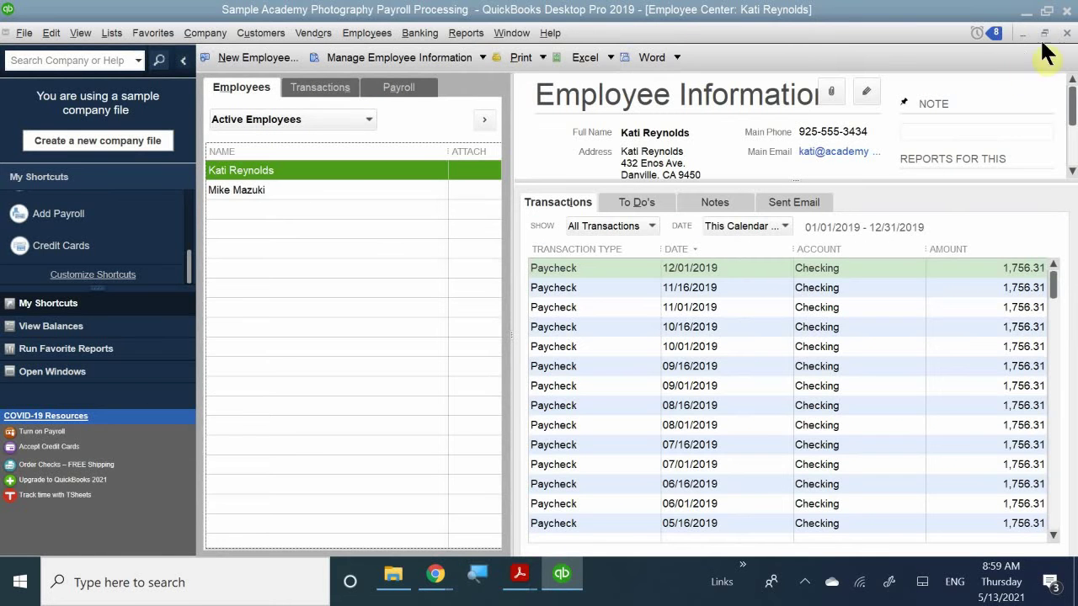
pyautogui.click(1067, 33)
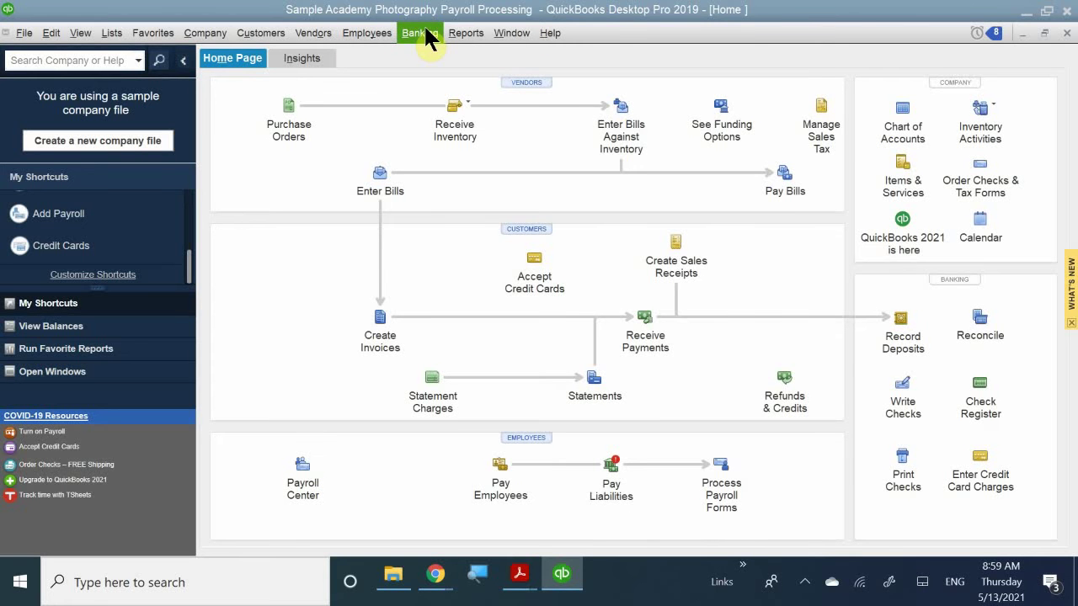
# - Open the Payroll Center showing the 12/16/2019 semimonthly payroll due and six recent payrolls
pyautogui.click(305, 472)
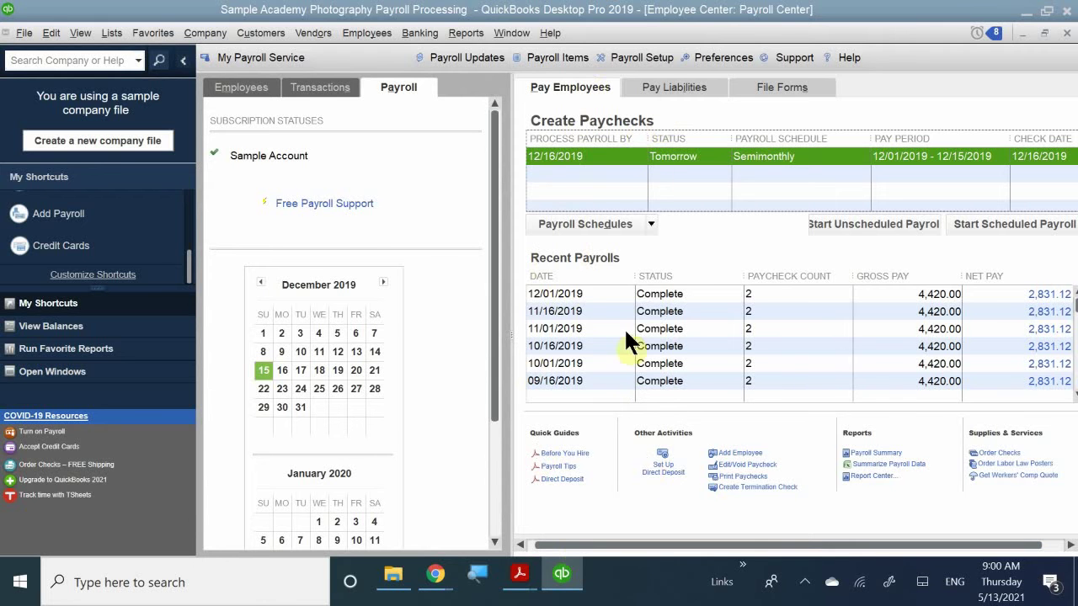
# - Review the Pay Liabilities and File Forms tabs, dismiss the update warning, then close the Payroll Center
pyautogui.click(659, 87)
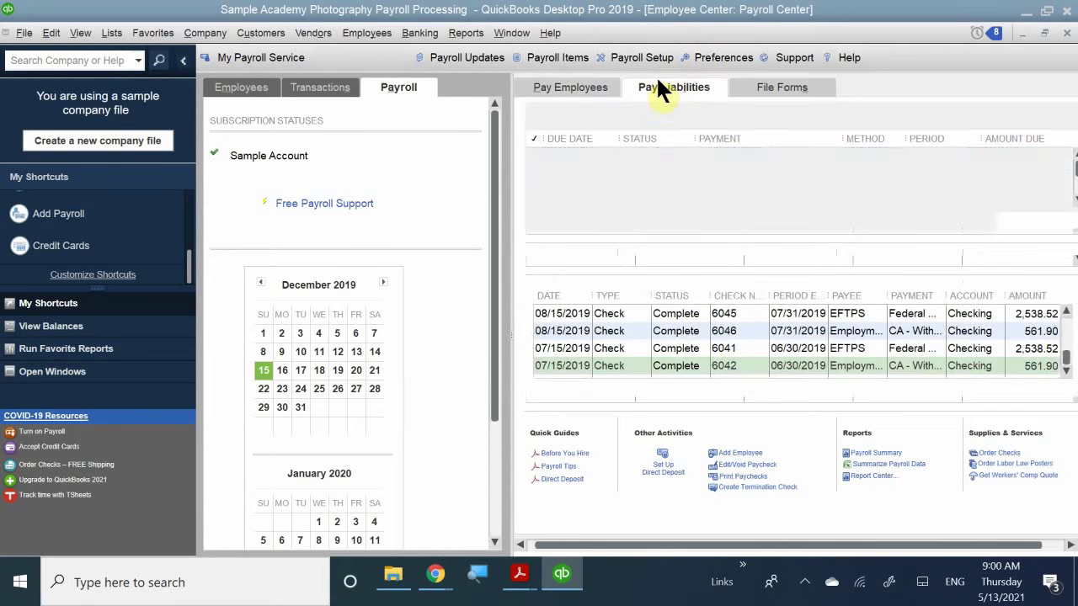
pyautogui.click(768, 84)
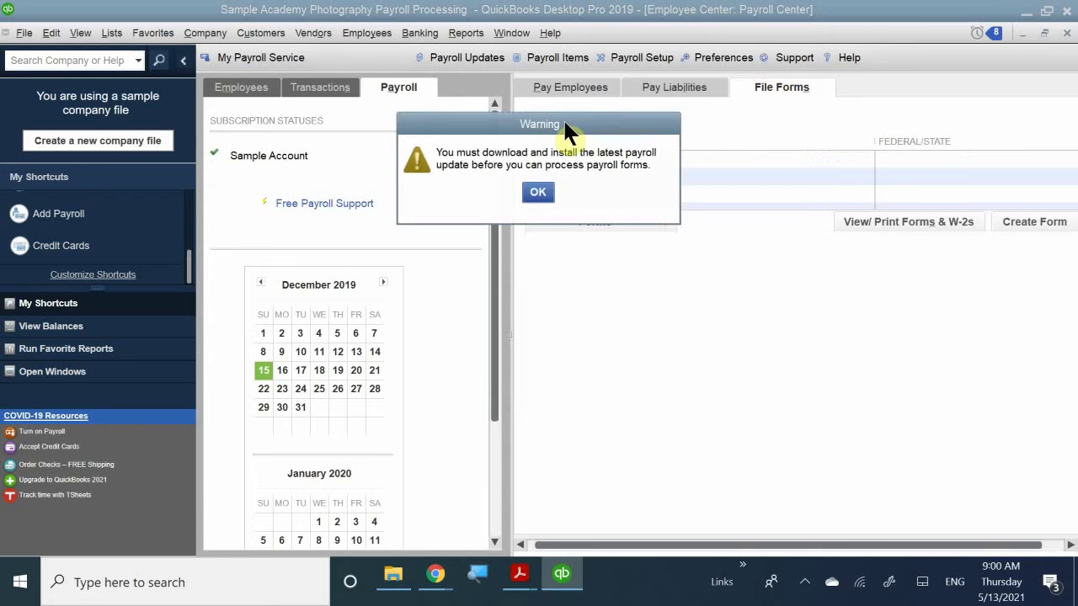
pyautogui.moveTo(557, 121); pyautogui.dragTo(576, 302)
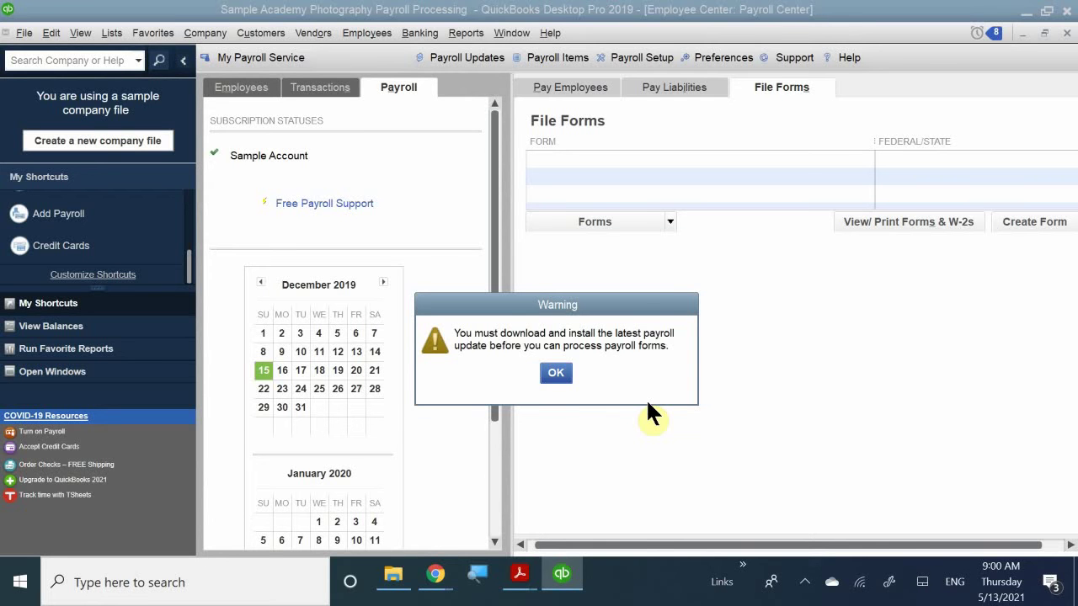
pyautogui.click(543, 374)
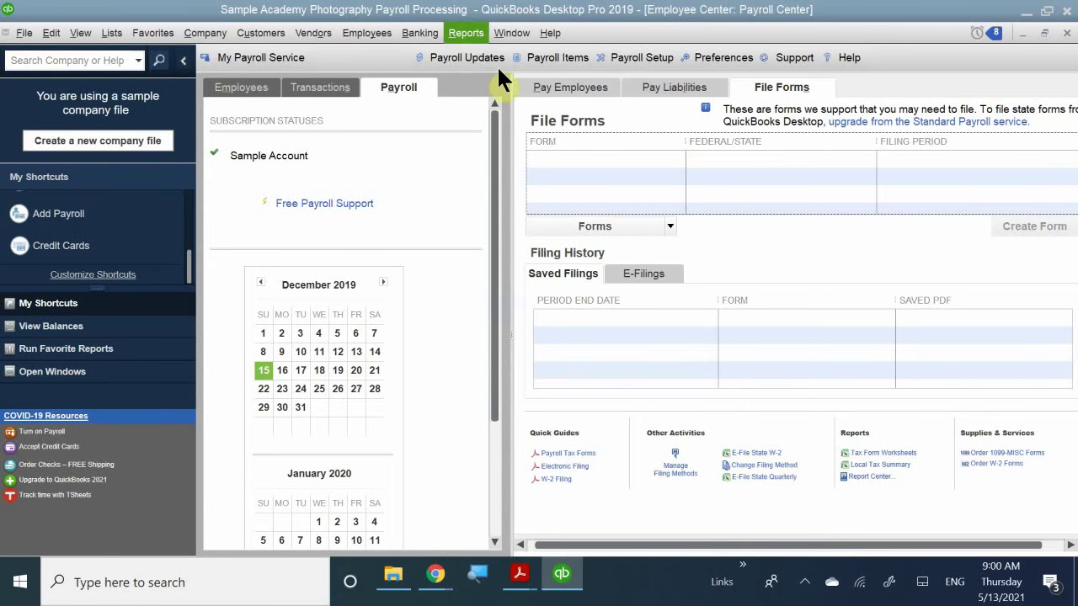
pyautogui.click(552, 87)
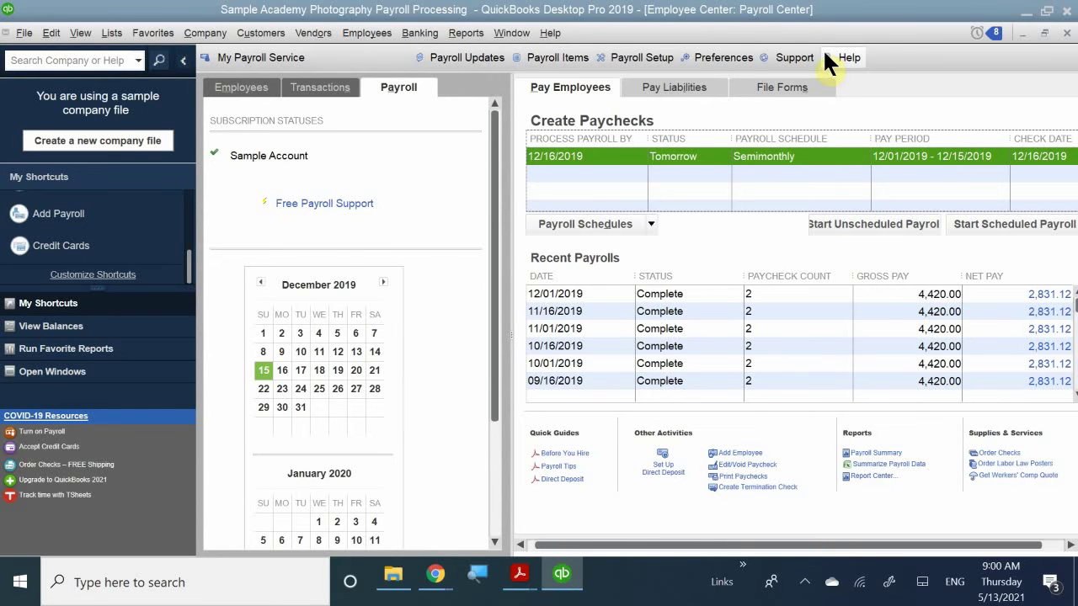
pyautogui.click(1066, 33)
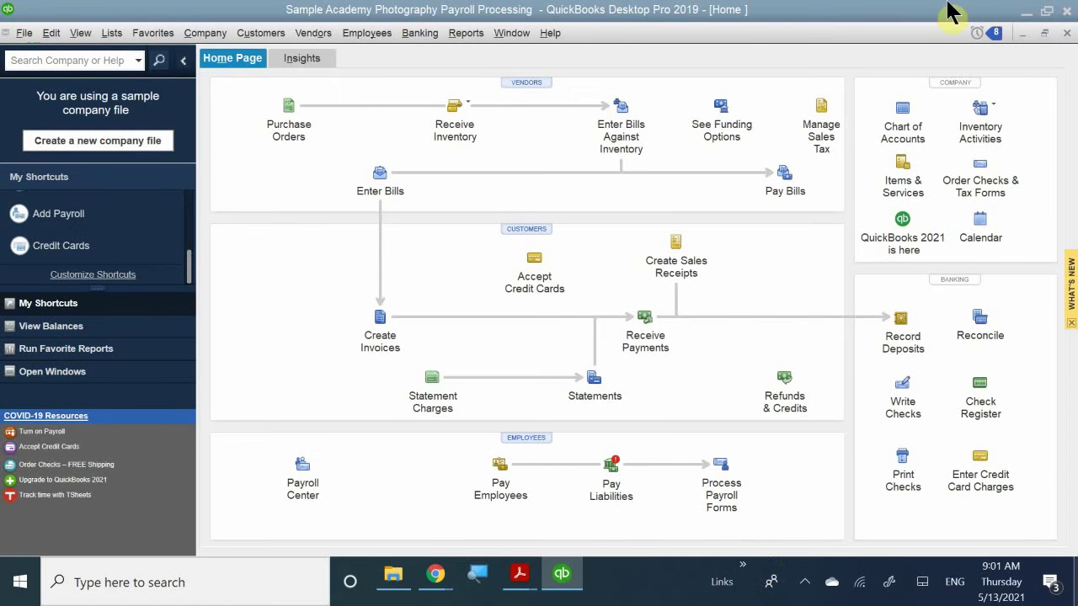
pyautogui.click(352, 34)
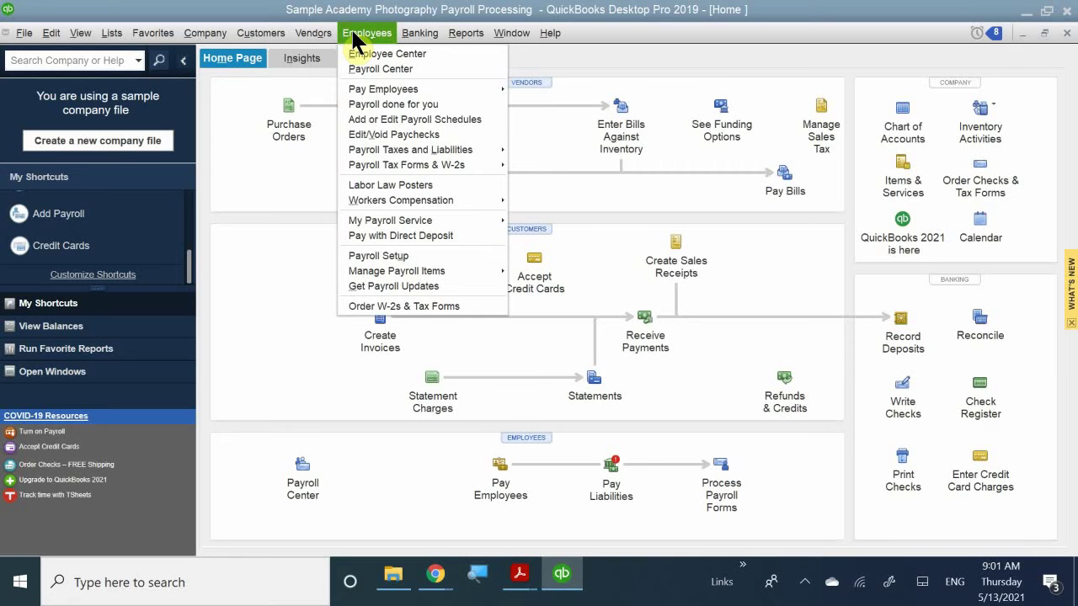
pyautogui.moveTo(404, 95)
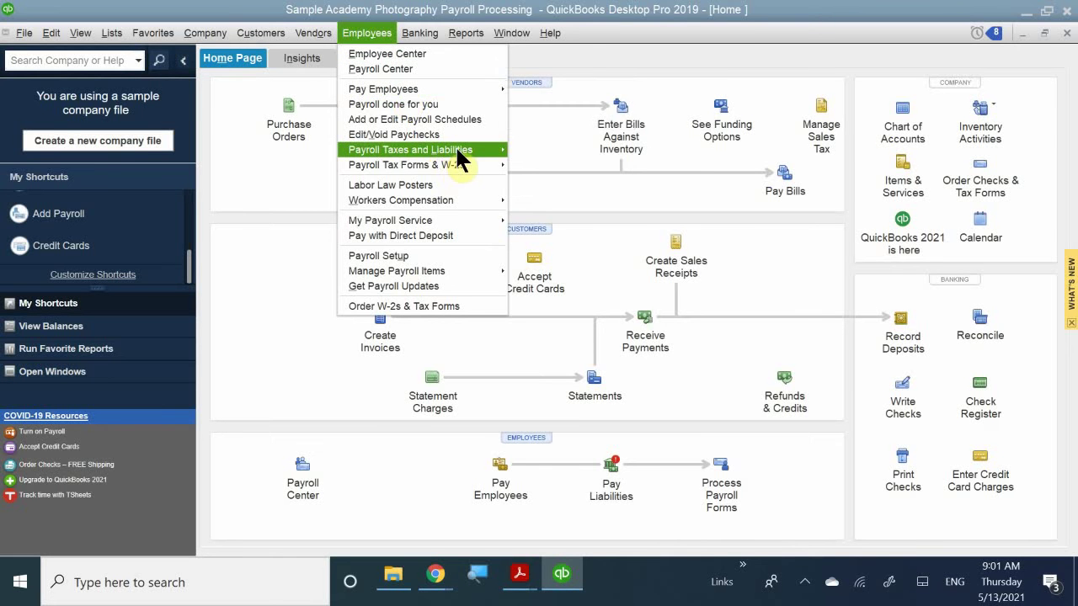
pyautogui.moveTo(457, 153)
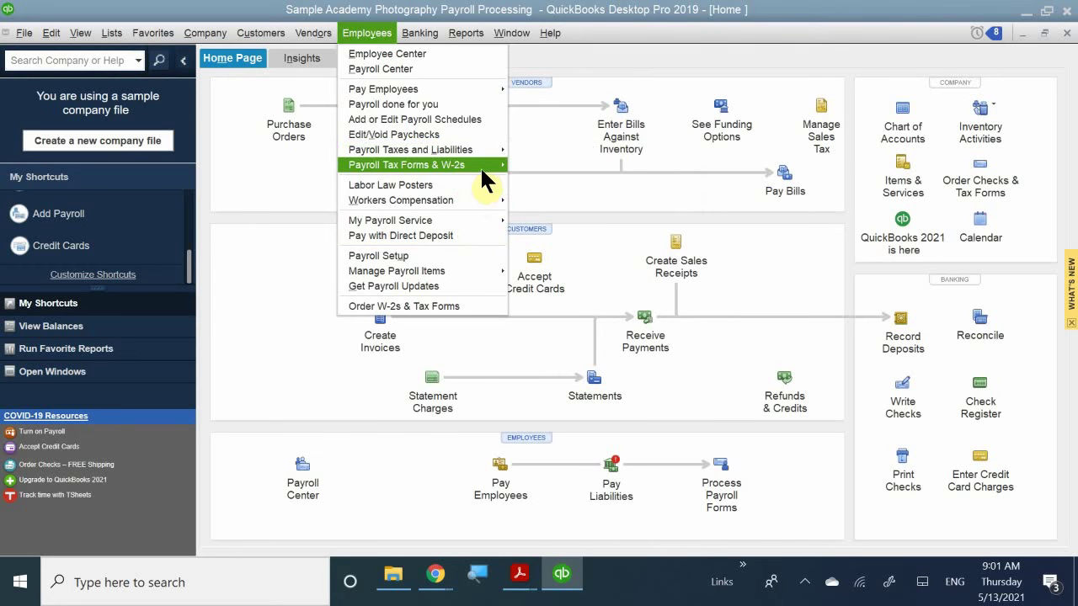
pyautogui.moveTo(479, 173)
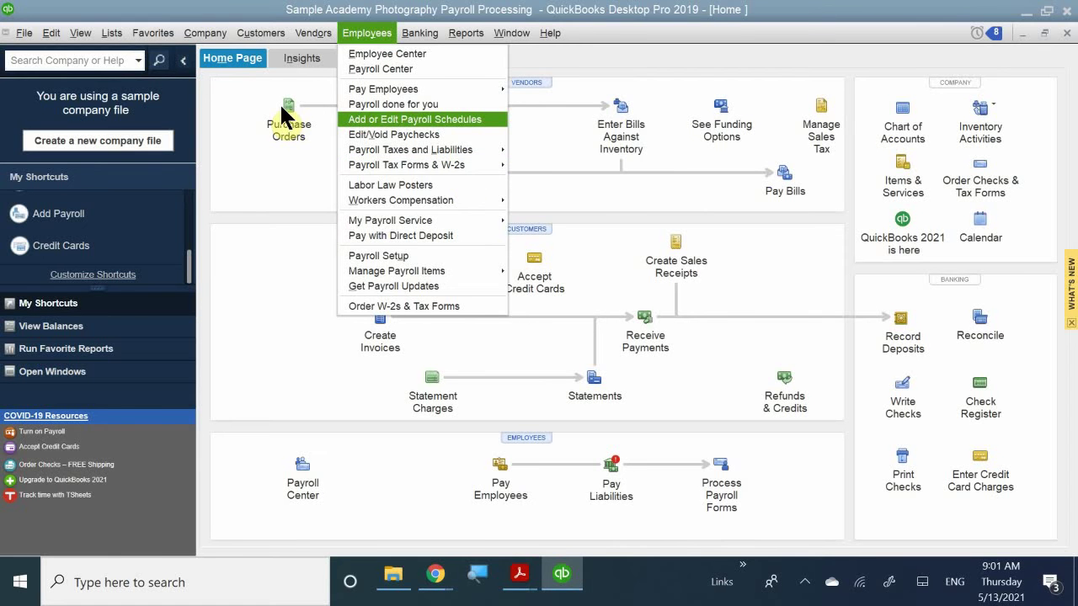
pyautogui.click(5, 33)
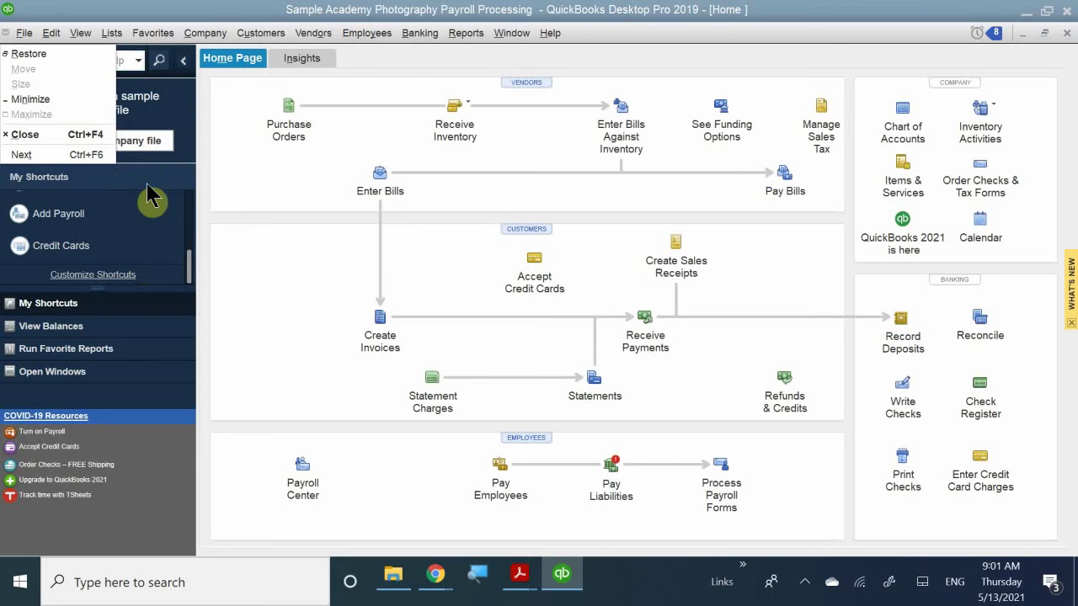
# - Browse the Customers, Reports and Banking menus on the QuickBooks menu bar
pyautogui.click(260, 33)
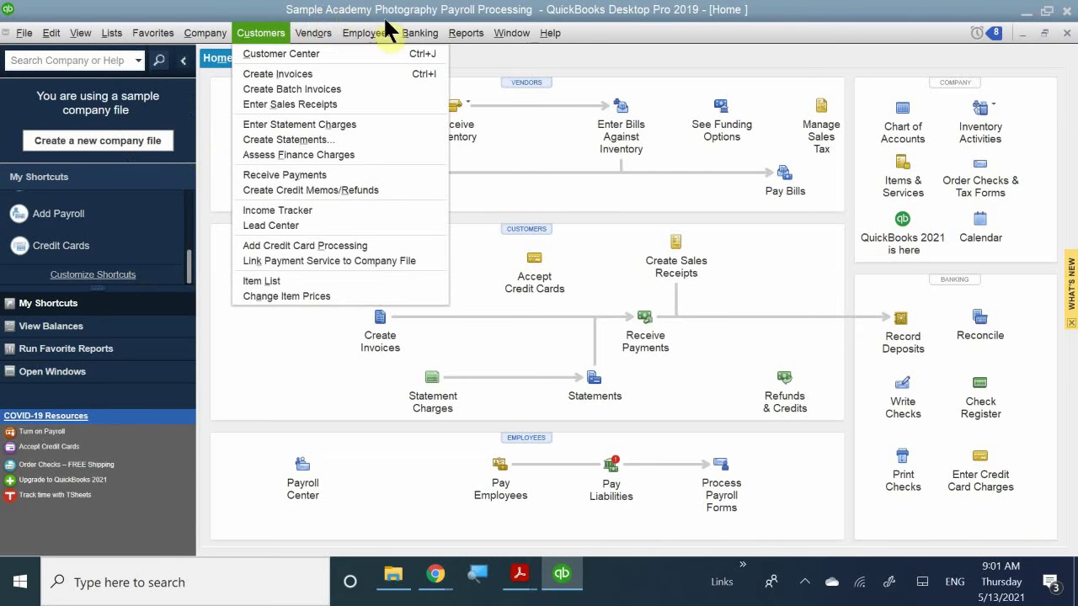
pyautogui.moveTo(439, 36)
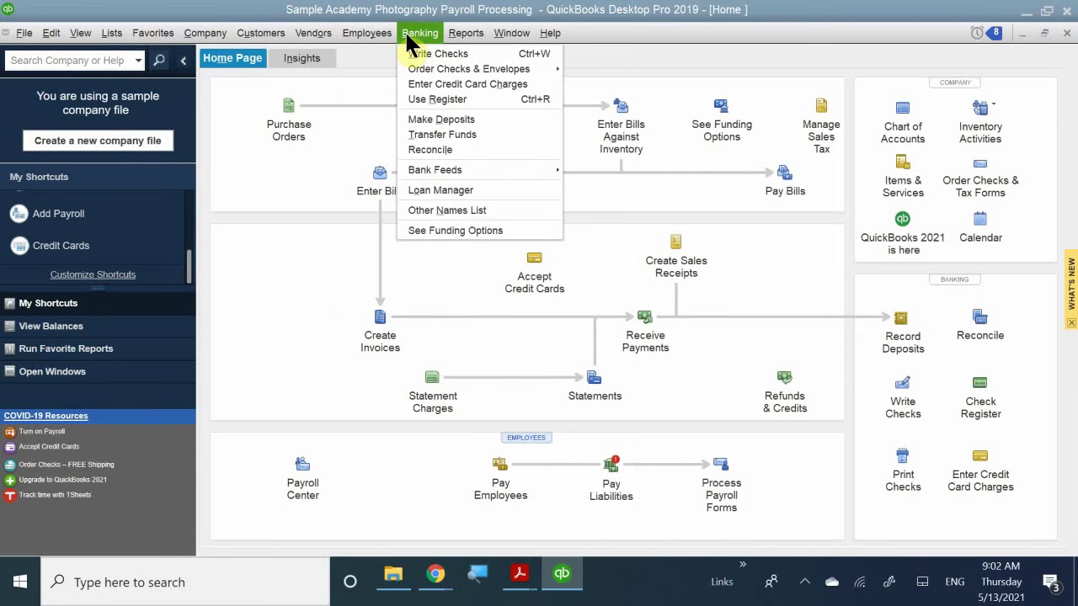
pyautogui.moveTo(367, 32)
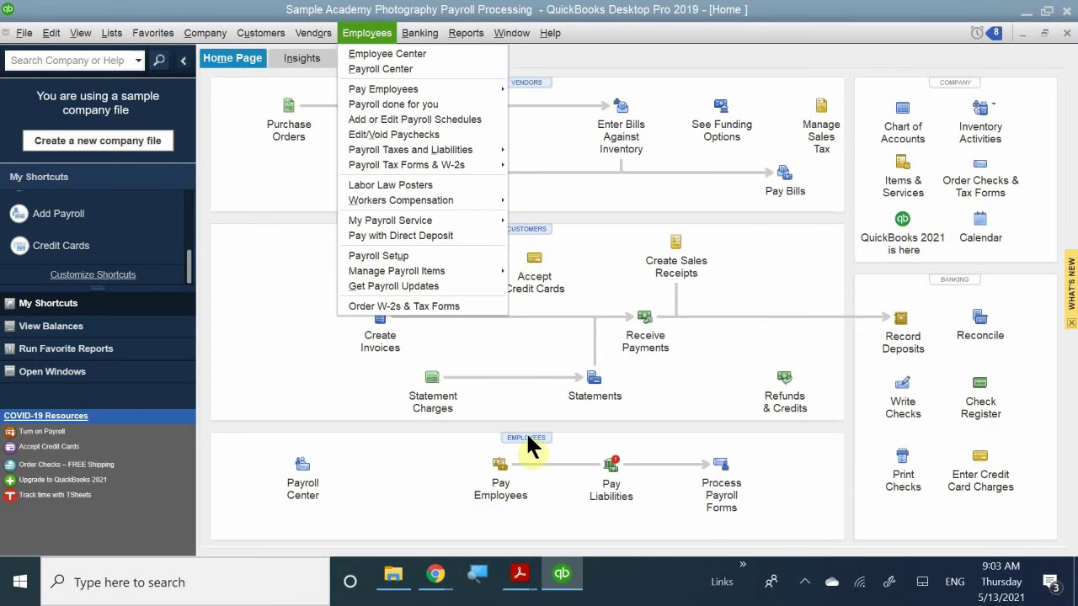
pyautogui.click(512, 448)
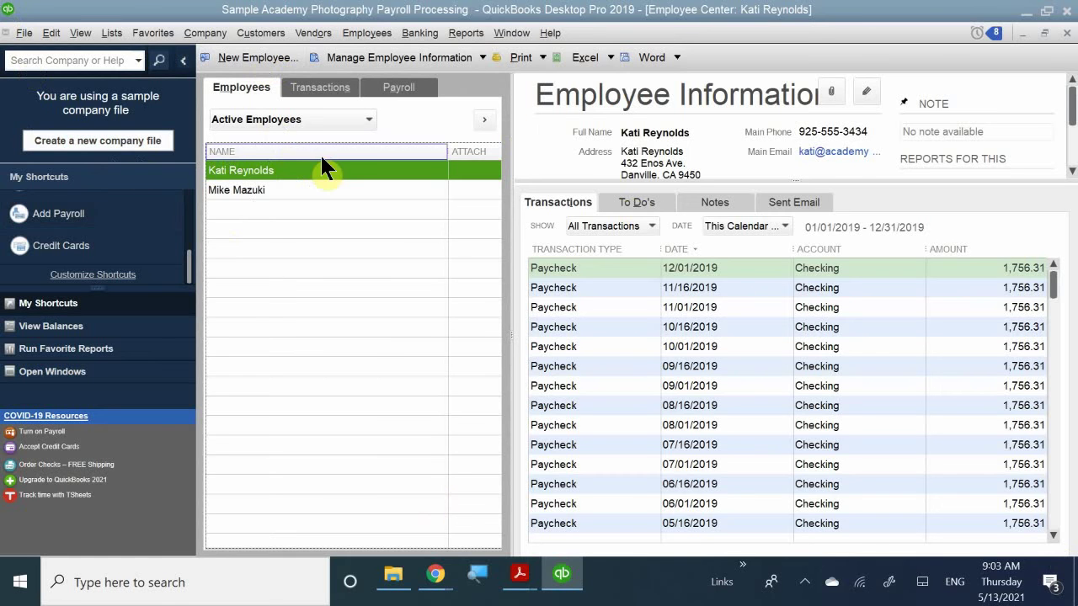
pyautogui.scroll(-3, 593, 353)
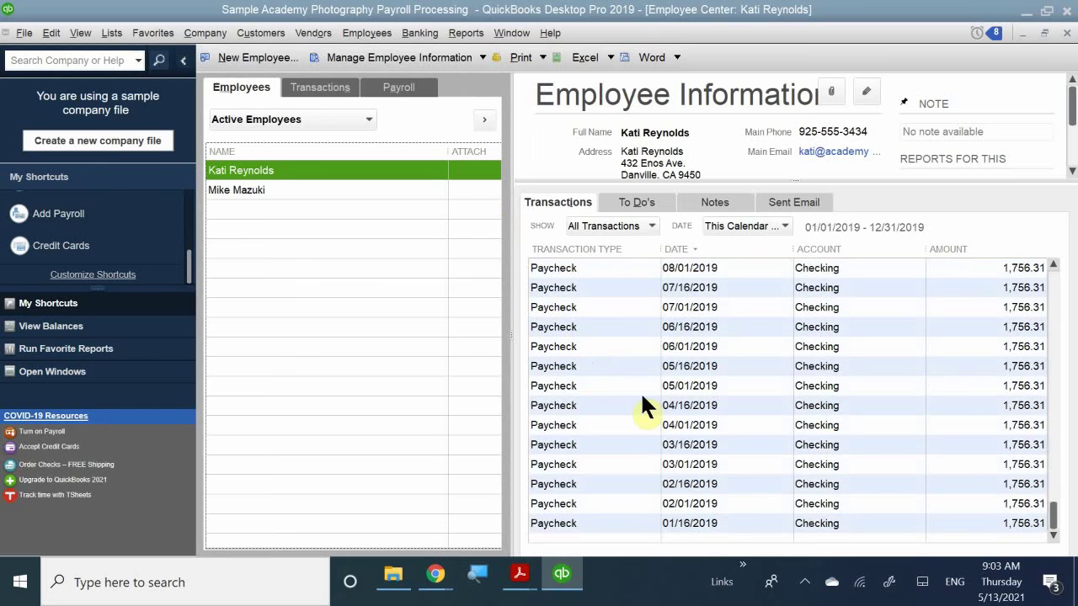
pyautogui.scroll(2, 627, 417)
pyautogui.scroll(1, 615, 434)
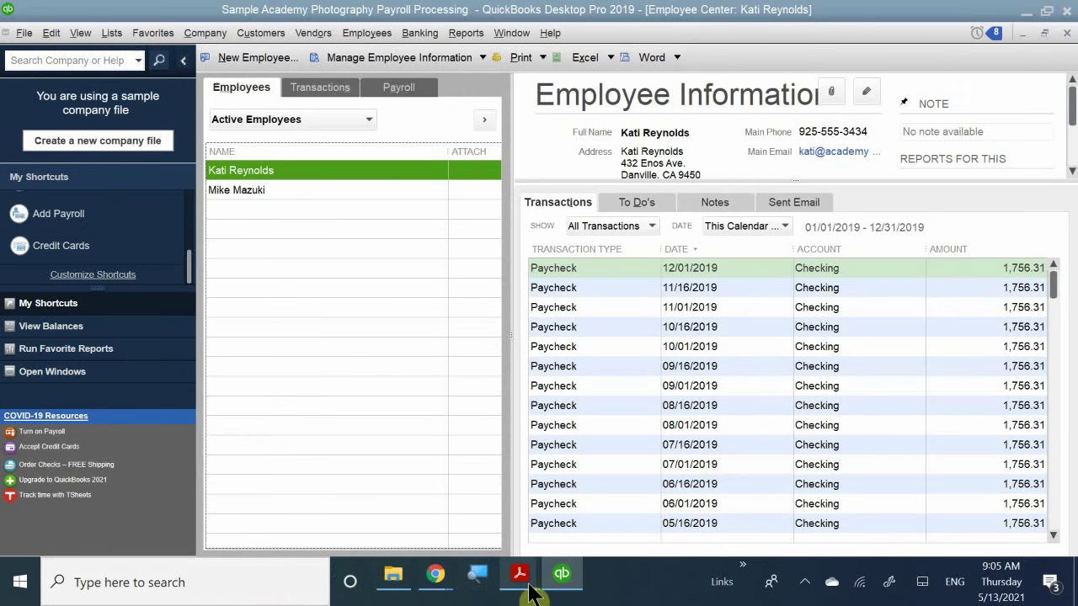
# - Bring up QB CH 11.pdf at the Selecting the Employees to Pay section with Figure 11-4
pyautogui.moveTo(530, 594)
pyautogui.click(473, 563)
pyautogui.scroll(-4, 450, 414)
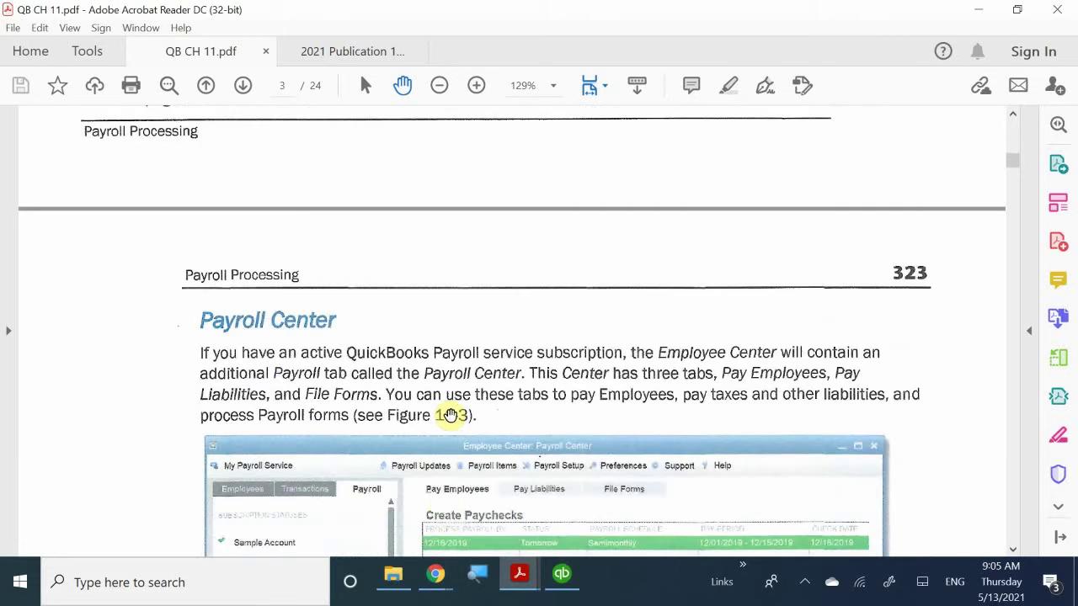
pyautogui.scroll(-3, 451, 414)
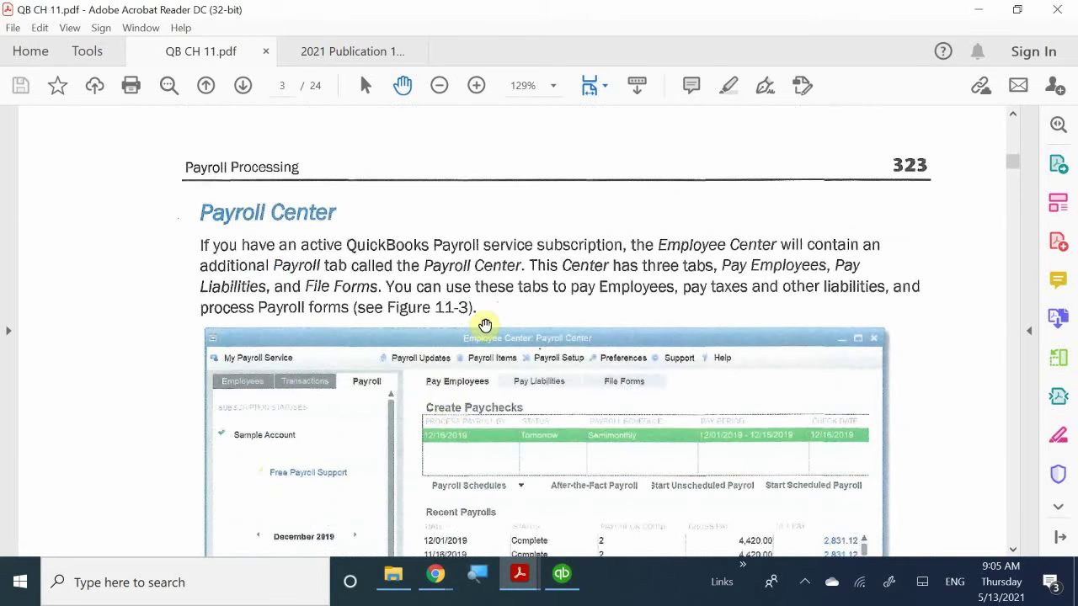
pyautogui.scroll(4, 485, 325)
pyautogui.scroll(-7, 485, 325)
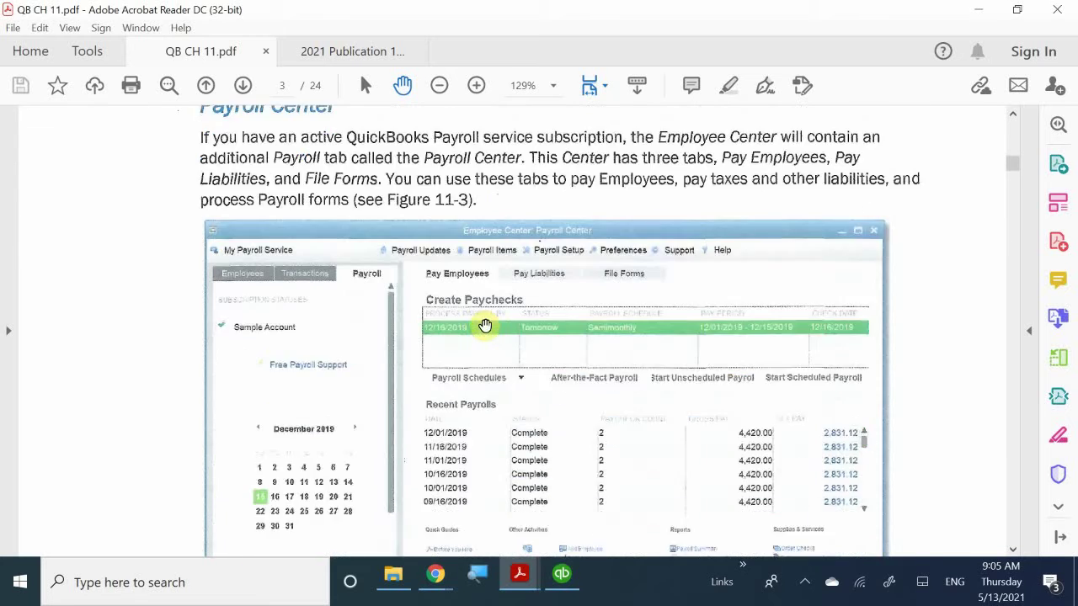
pyautogui.scroll(-15, 485, 325)
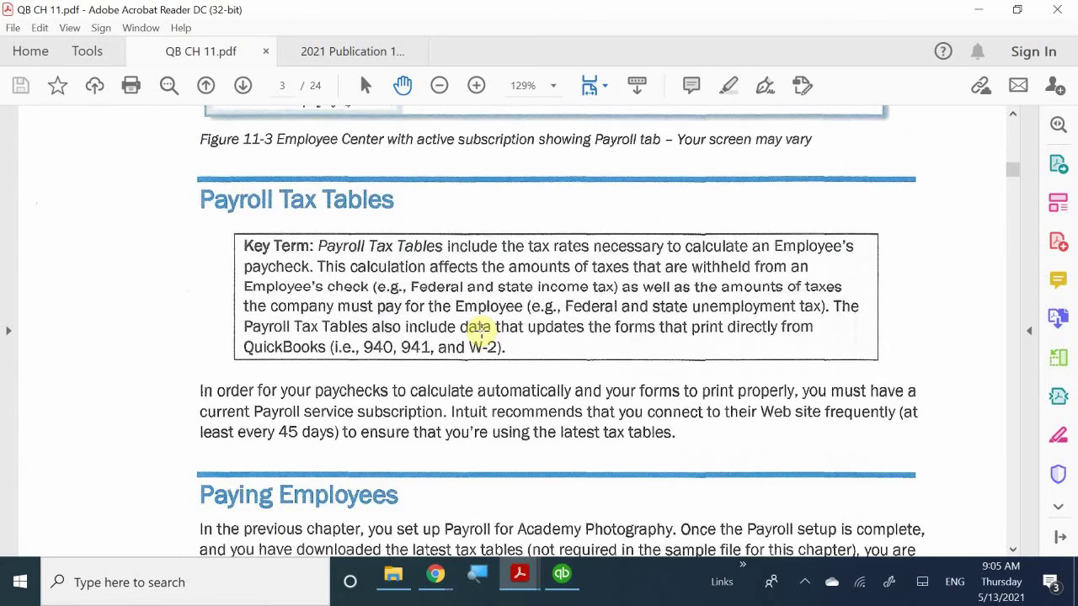
pyautogui.scroll(-4, 479, 331)
pyautogui.scroll(5, 480, 331)
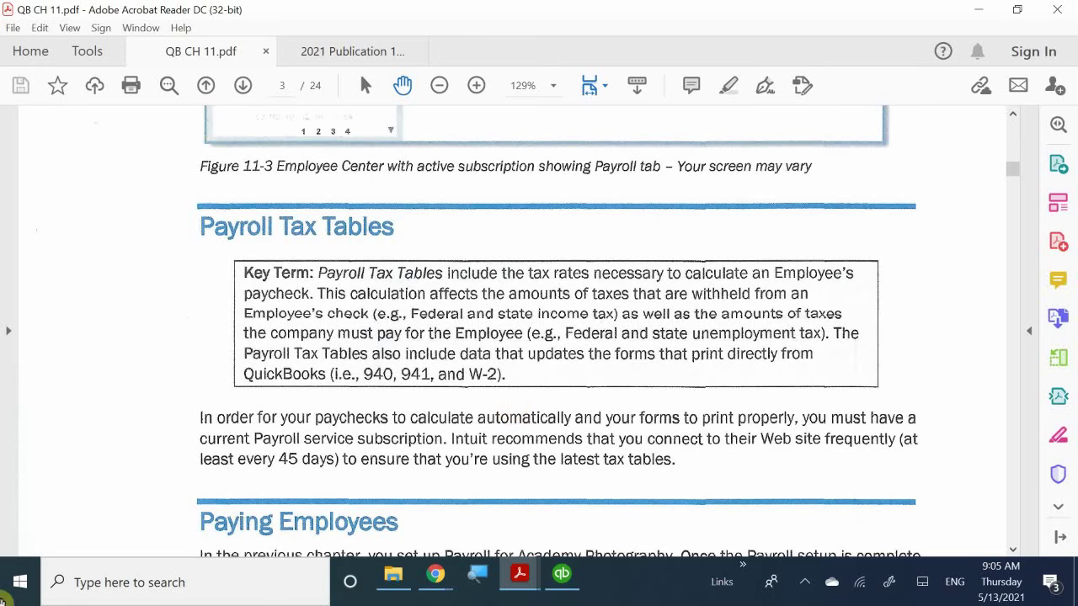
pyautogui.scroll(-3, 269, 332)
pyautogui.scroll(-2, 492, 341)
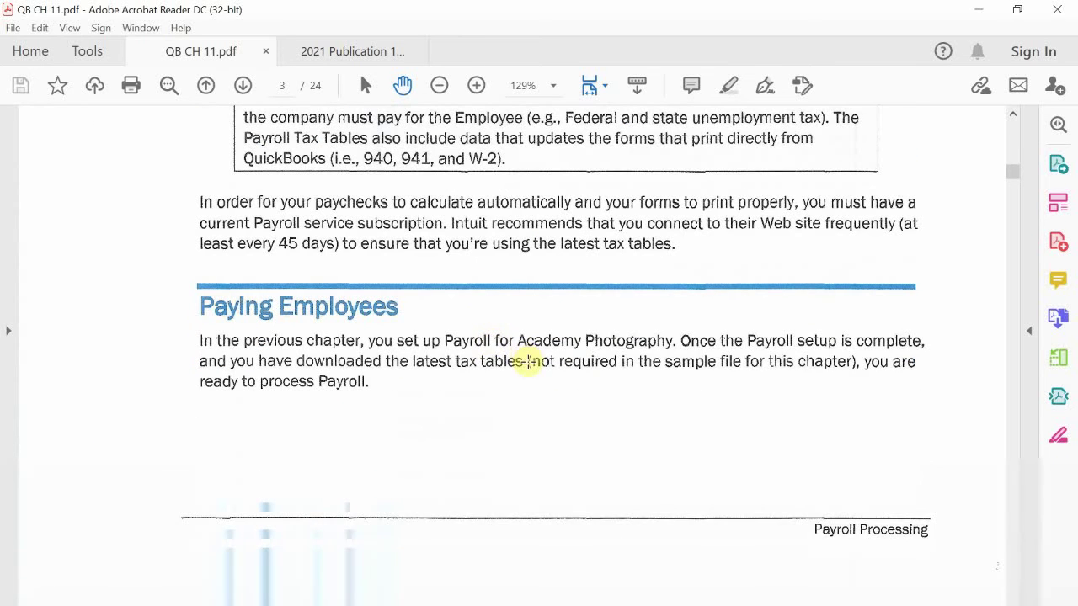
pyautogui.scroll(-6, 527, 360)
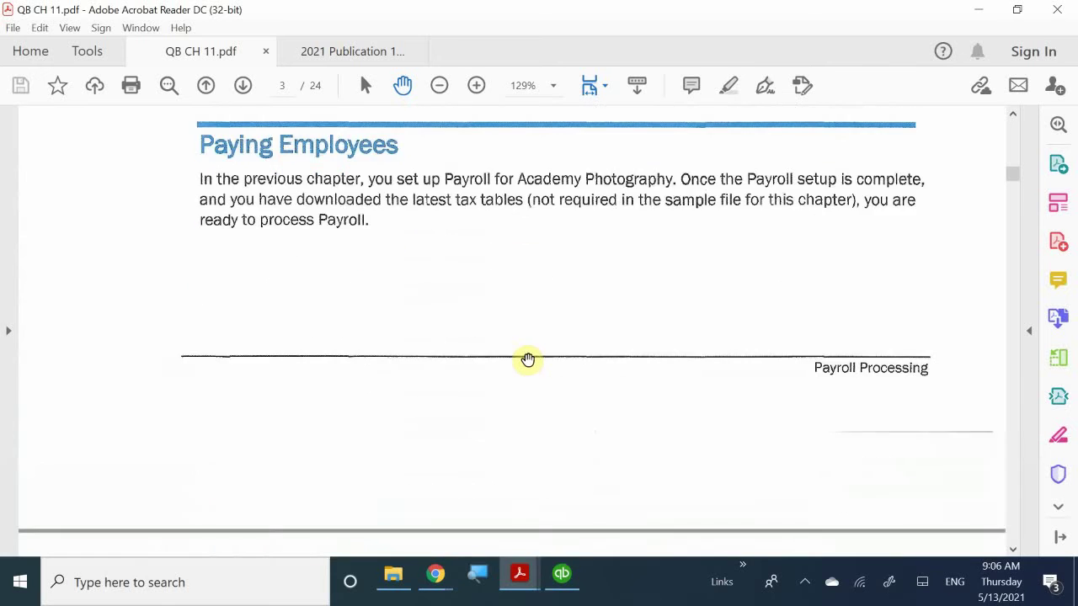
pyautogui.scroll(-10, 536, 347)
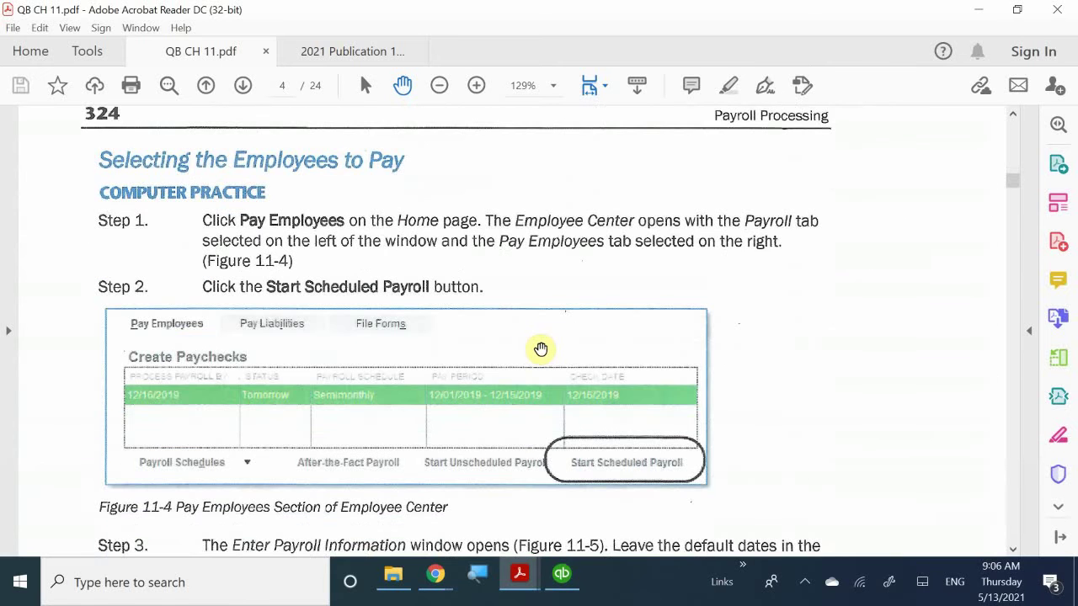
pyautogui.scroll(-2, 540, 349)
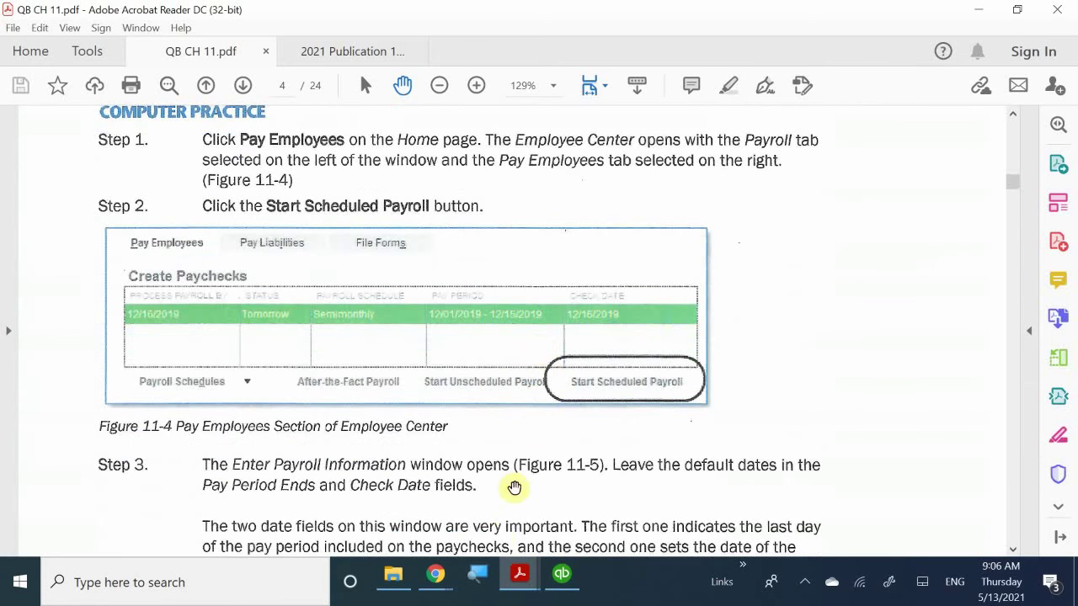
# - Return to QuickBooks and show the Payroll tab listing the 12/16/2019 semimonthly payroll
pyautogui.click(563, 578)
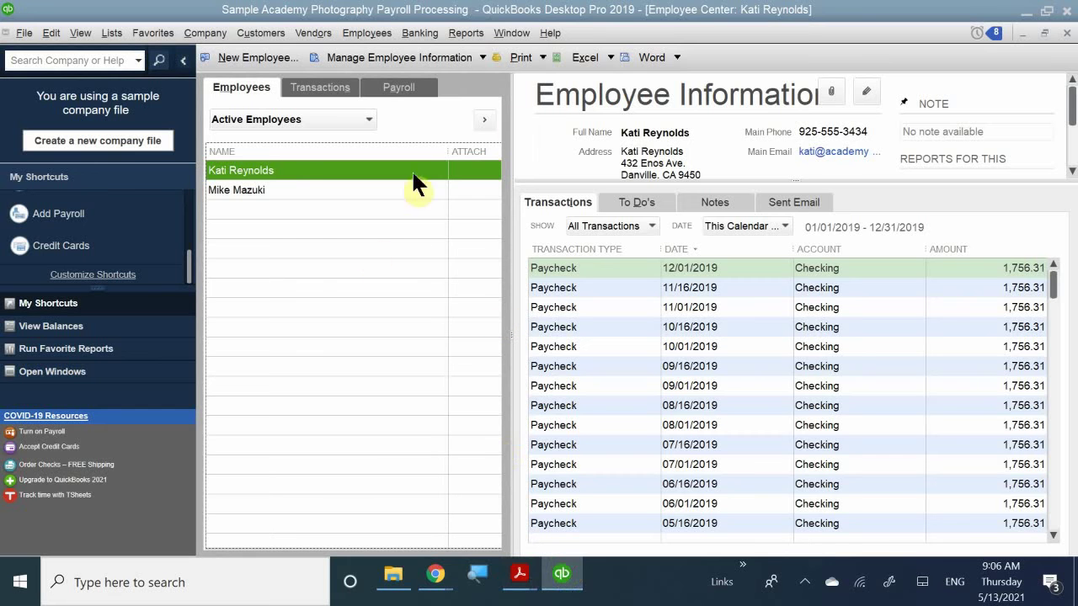
pyautogui.click(397, 87)
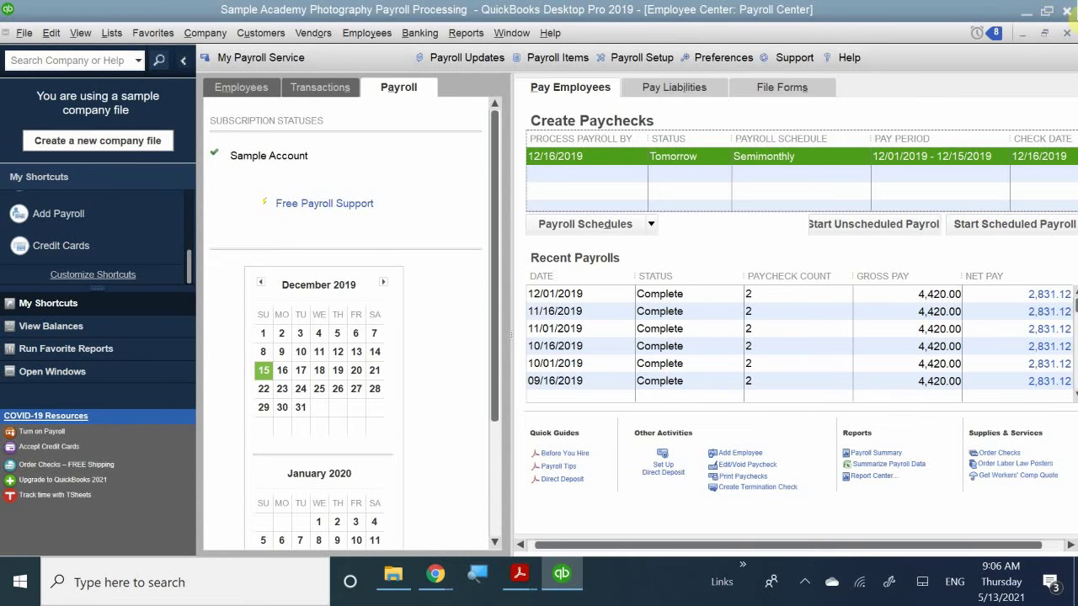
pyautogui.click(1065, 33)
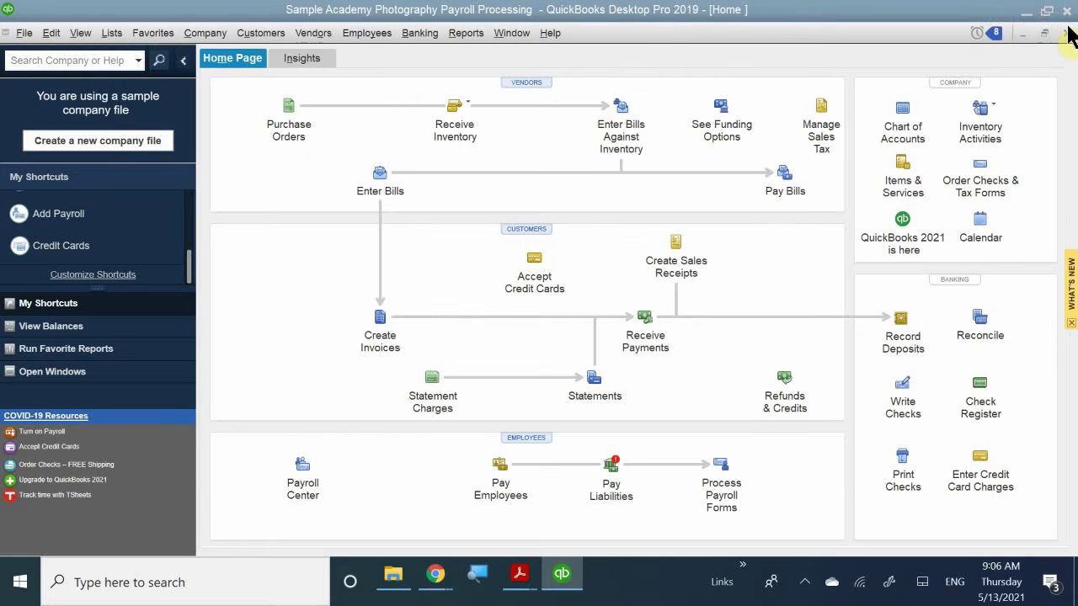
pyautogui.click(501, 472)
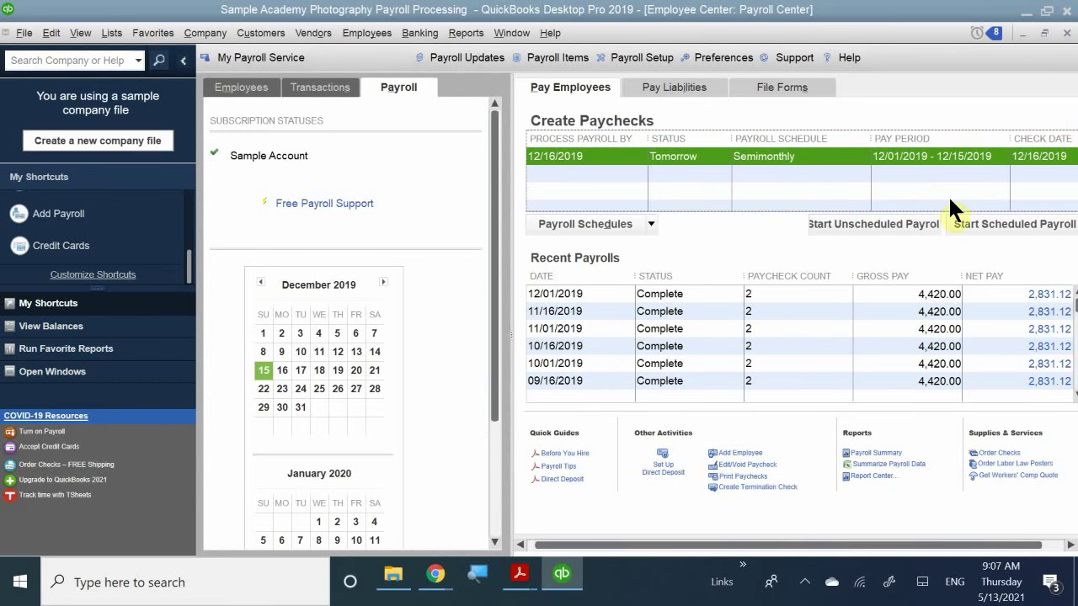
# - Start the scheduled payroll, keeping period end 12/15/2019 and check date 12/16/2019
pyautogui.click(997, 221)
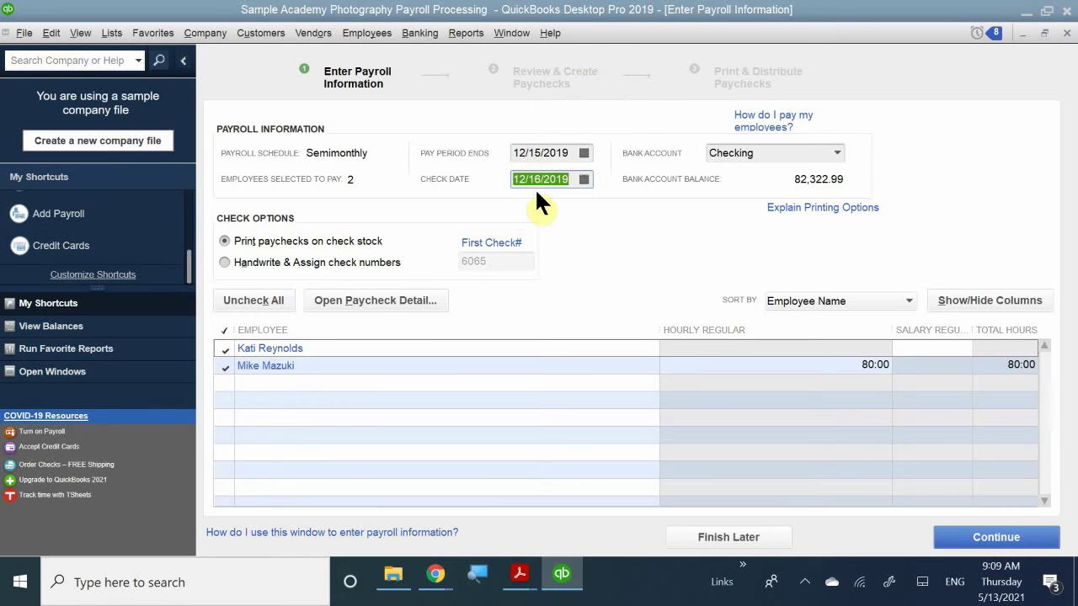
pyautogui.click(589, 175)
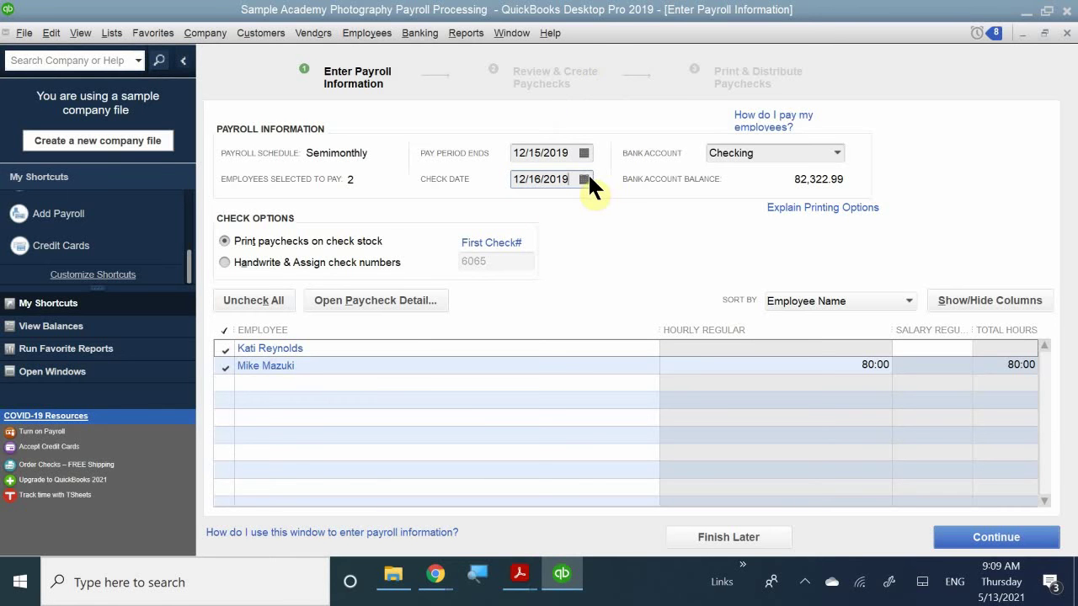
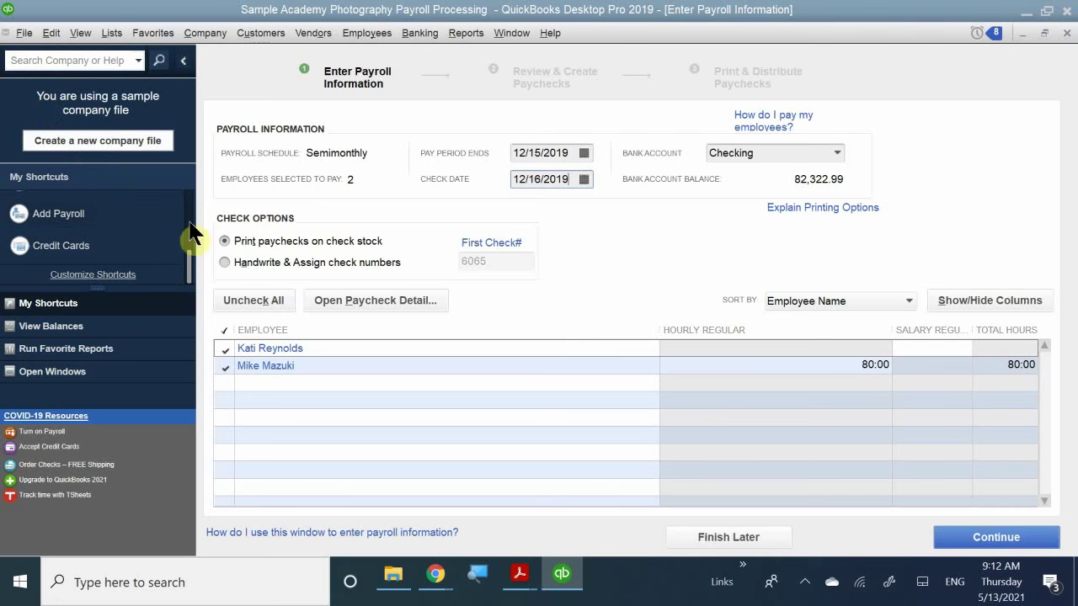
# - Open the first employee's Preview Paycheck window and enter 85 Salary Regular hours
pyautogui.click(225, 238)
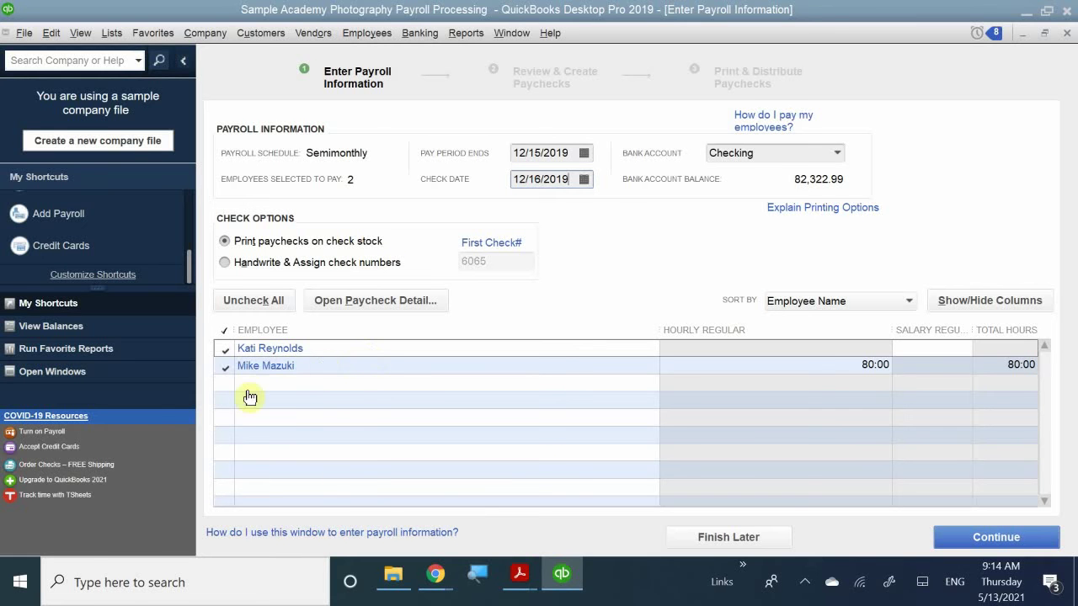
pyautogui.click(273, 350)
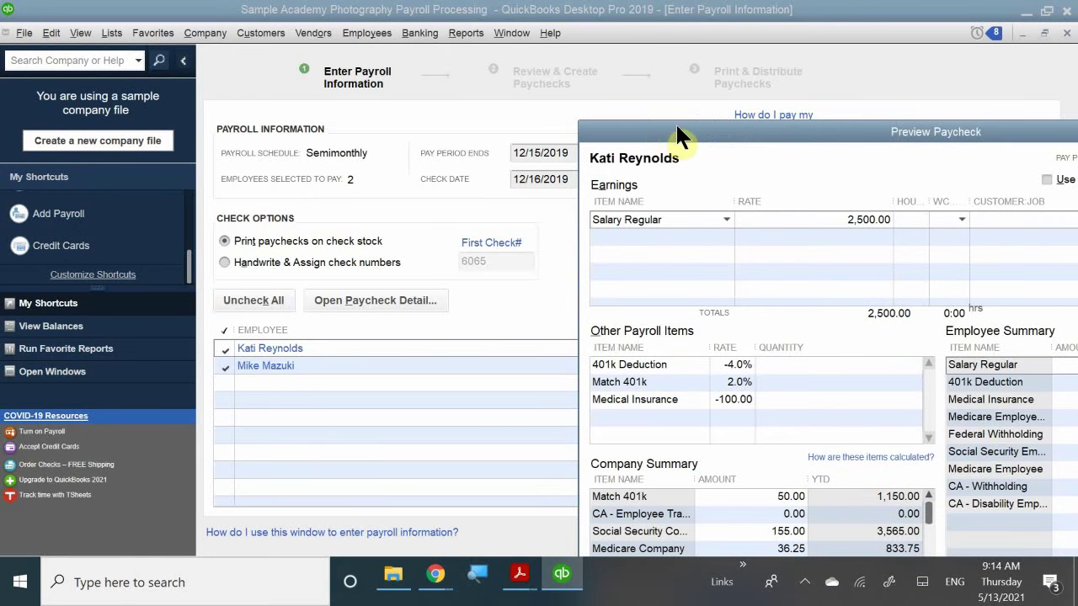
pyautogui.moveTo(680, 138); pyautogui.dragTo(394, 33)
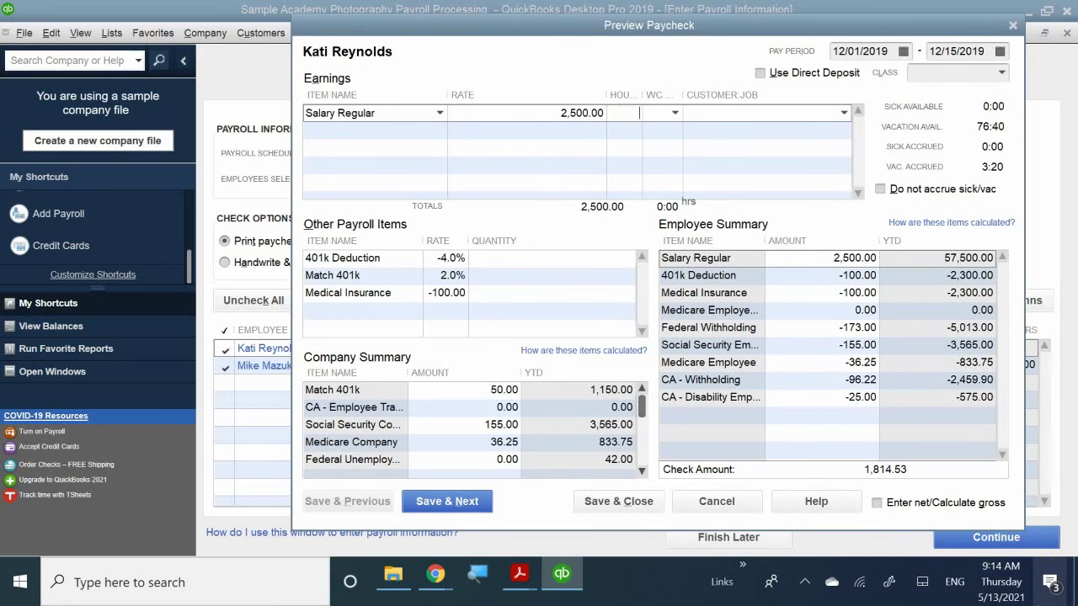
pyautogui.write('85')
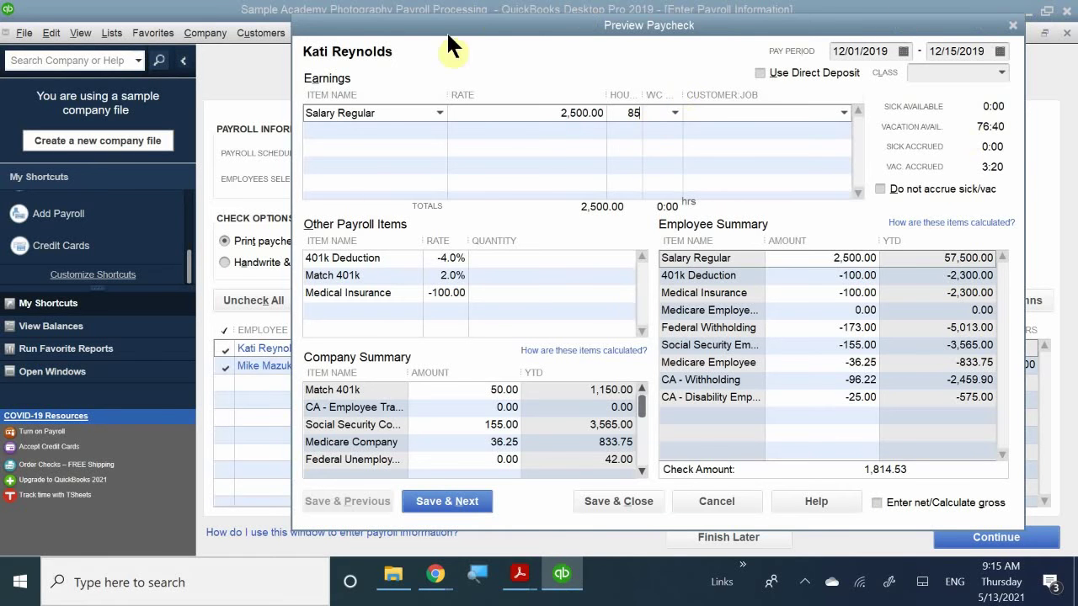
# - Commit 85:00 hours on the Salary Regular earnings line
pyautogui.click(630, 148)
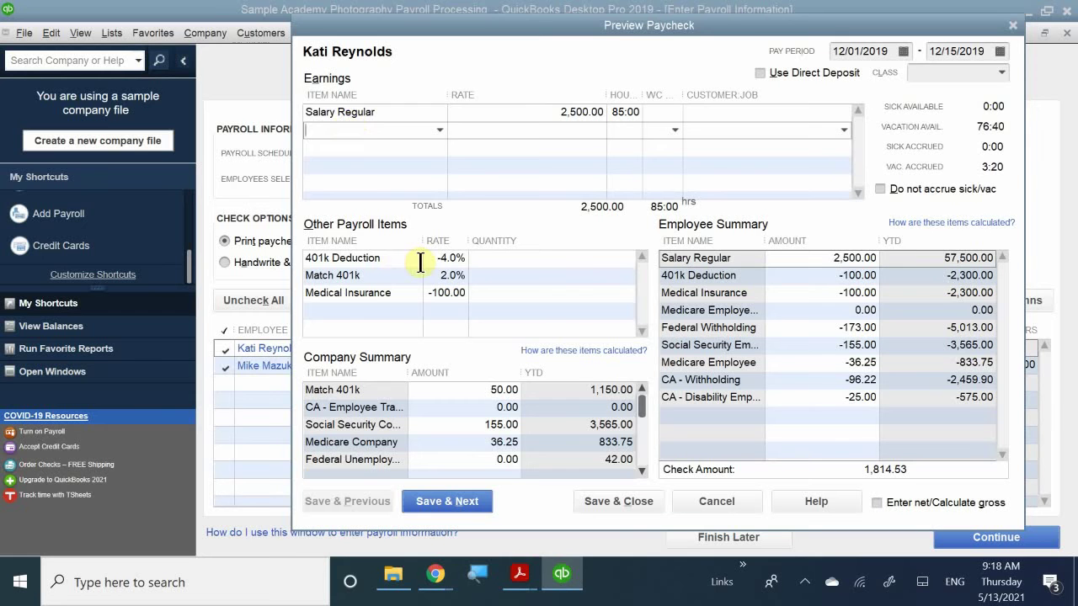
# - Add a 3-hour Salary Vacation line, splitting pay into 2,414.77 regular and 85.23 vacation
pyautogui.write('Salary Regular')
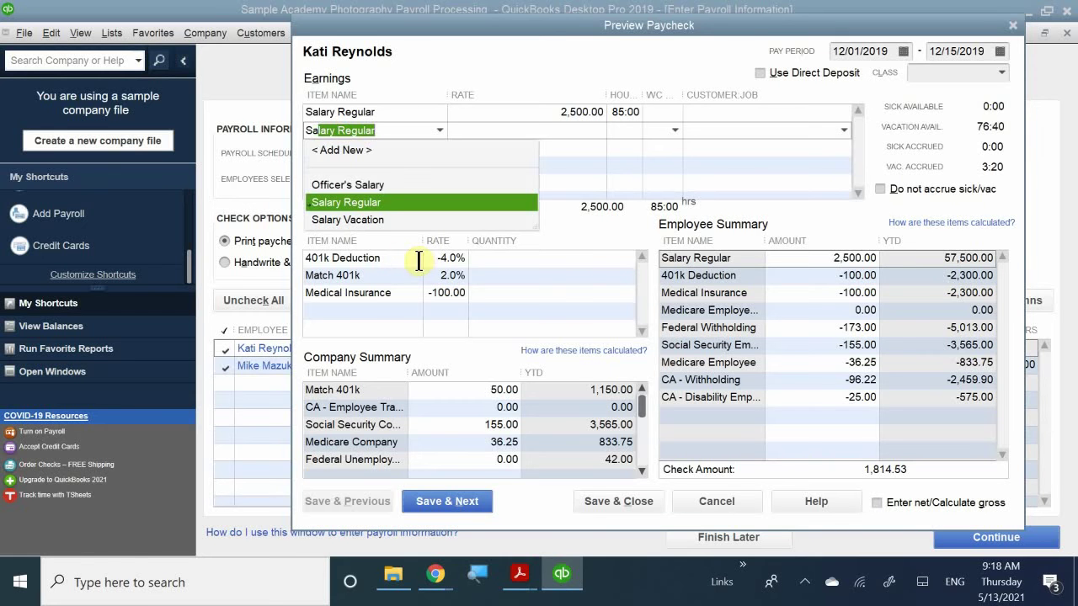
pyautogui.click(363, 218)
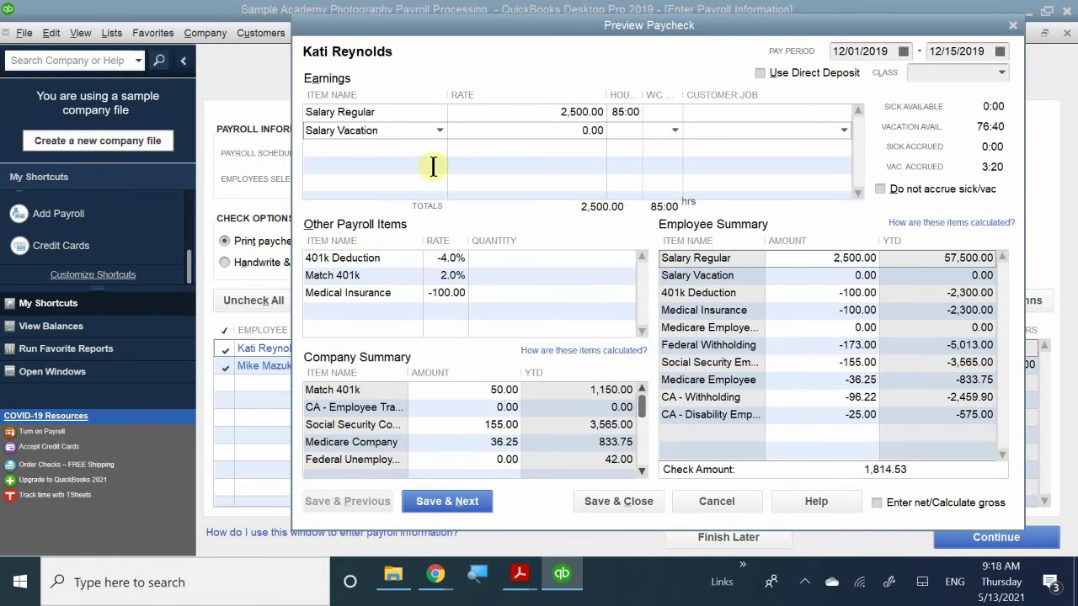
pyautogui.click(635, 131)
pyautogui.write('3')
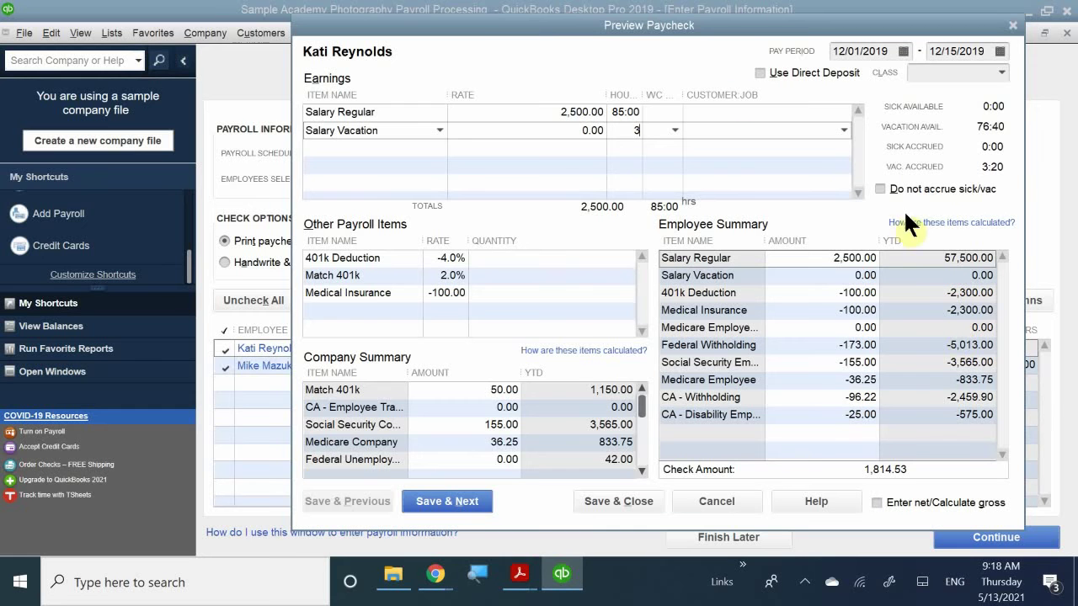
pyautogui.click(627, 161)
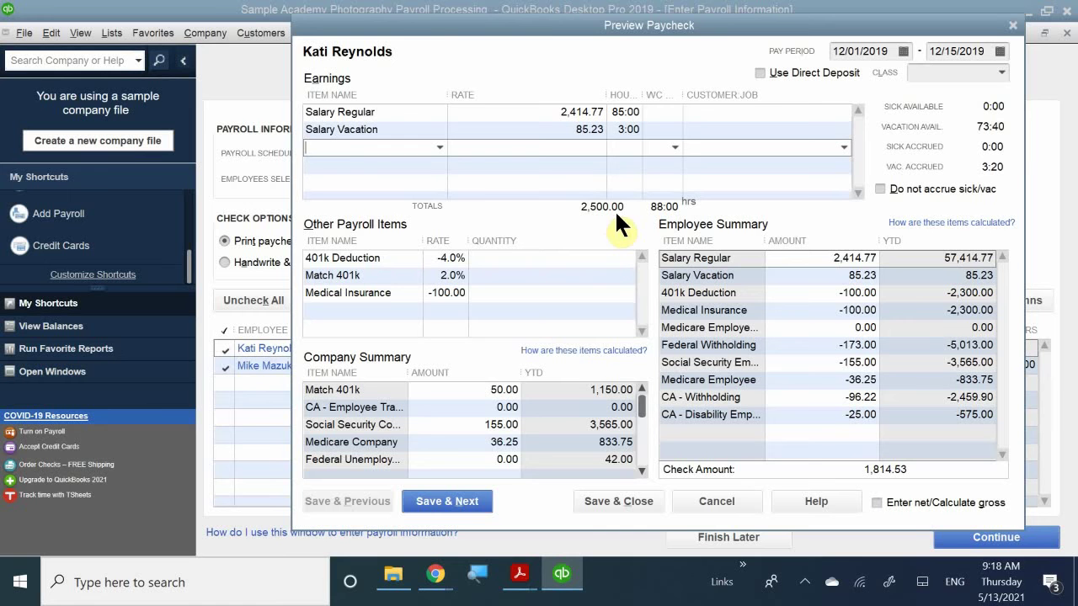
# - Check the recalculated Salary Regular row unchanged, then Save & Next to the next employee
pyautogui.click(580, 118)
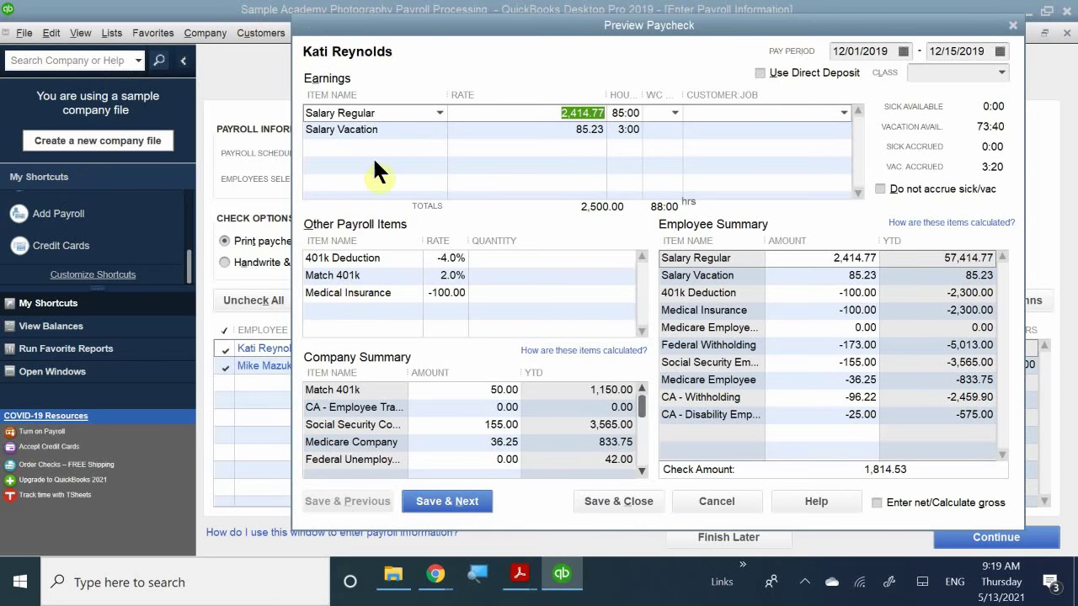
pyautogui.click(566, 165)
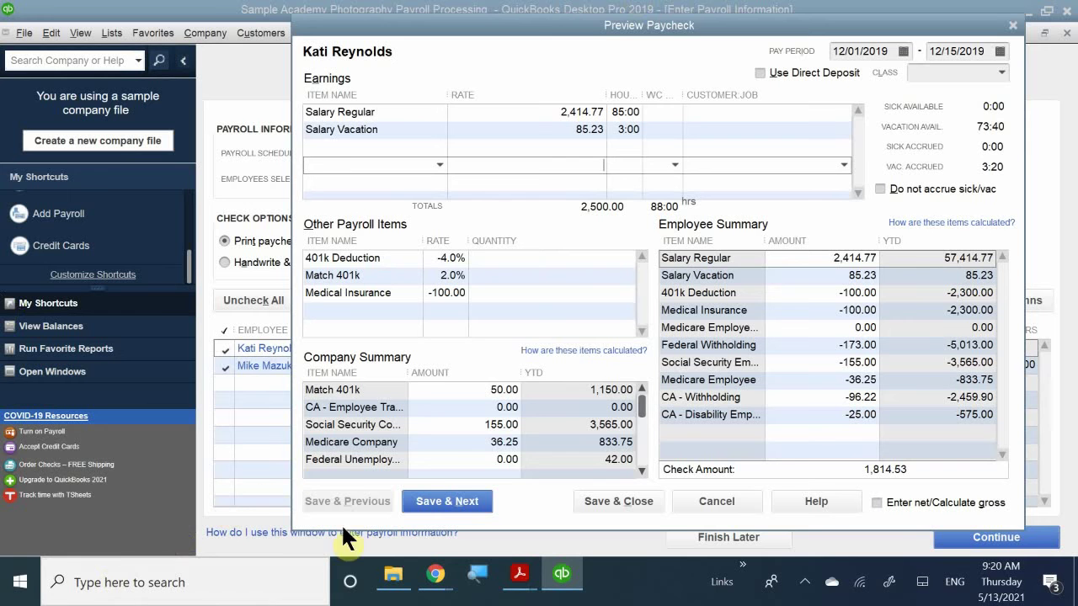
pyautogui.click(457, 503)
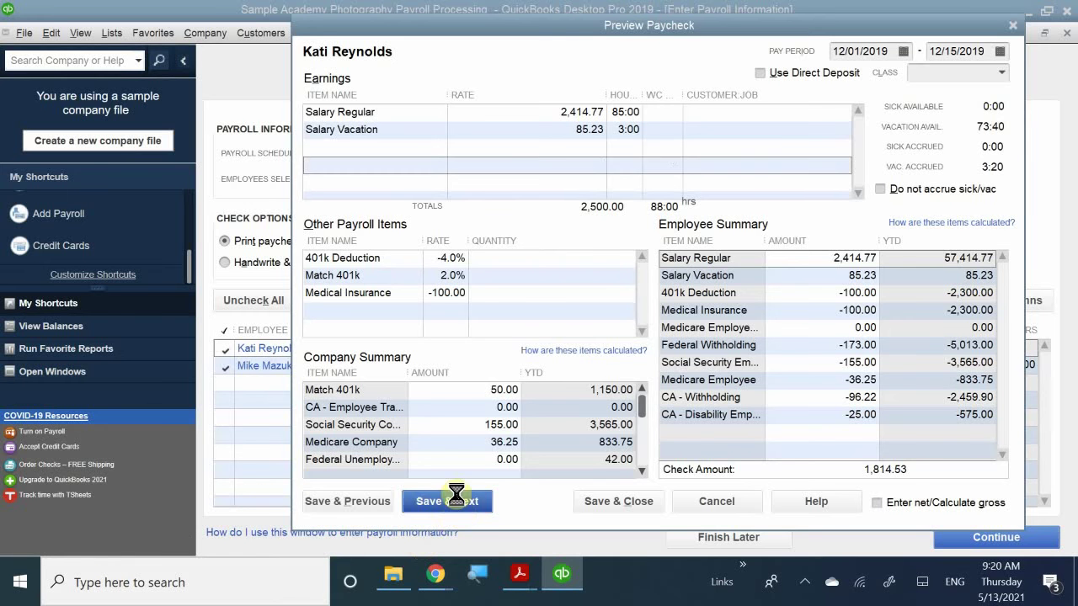
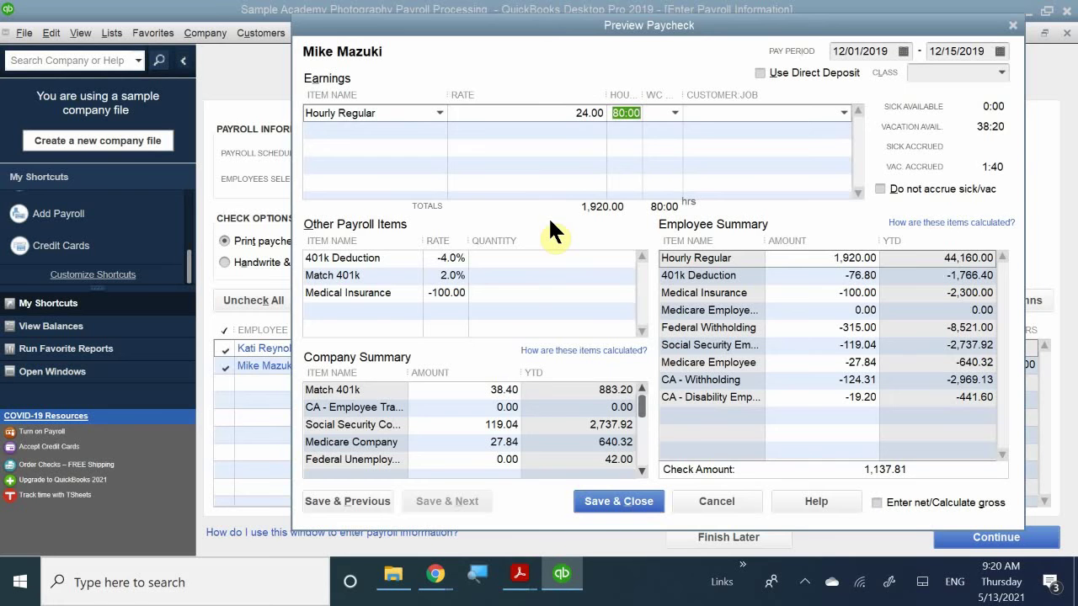
pyautogui.click(620, 132)
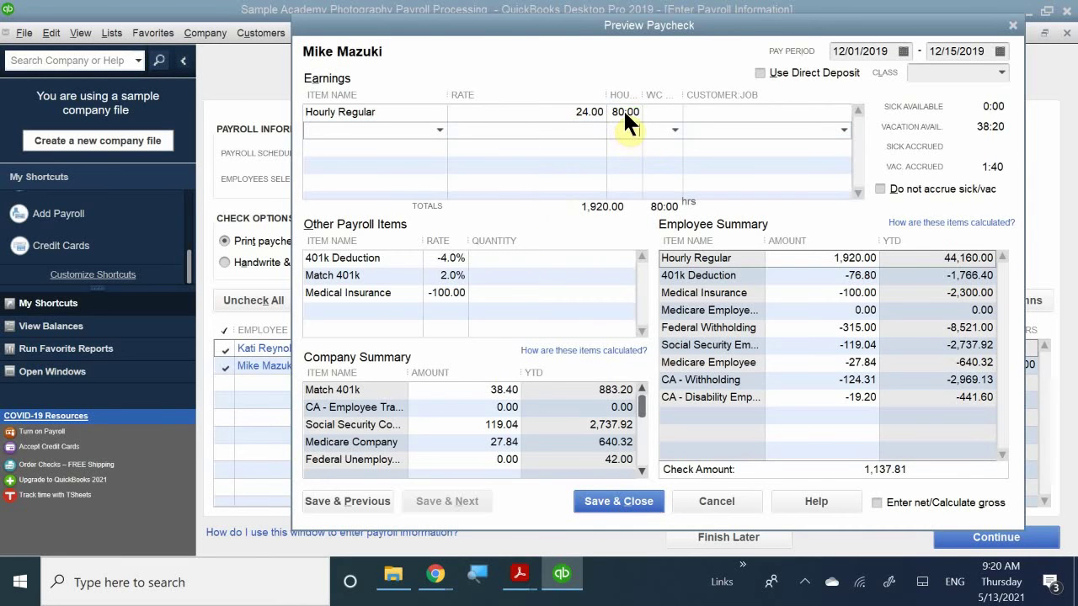
pyautogui.click(638, 113)
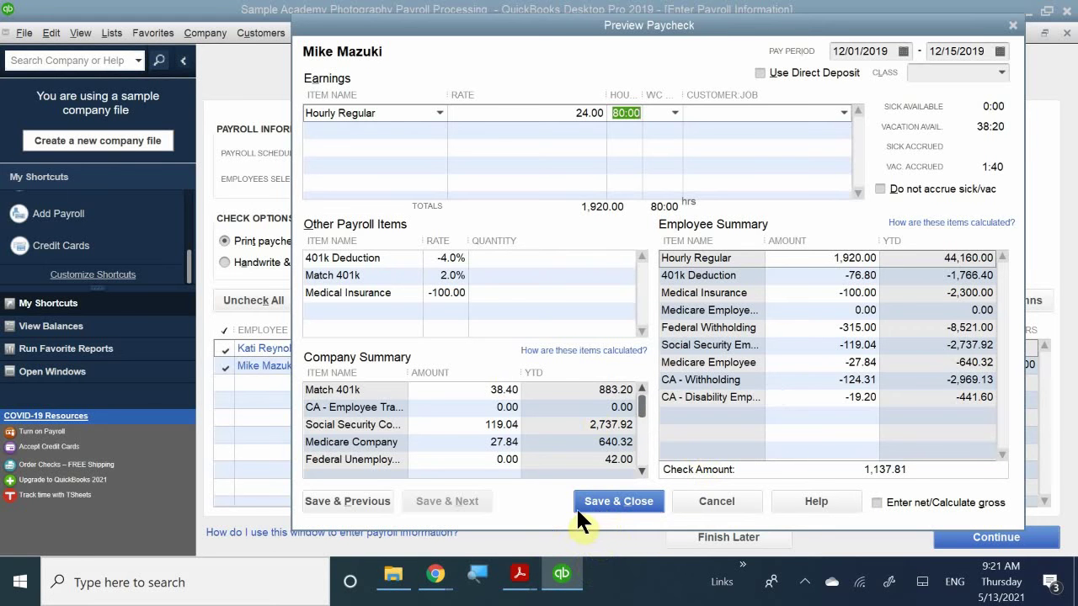
# - Save the hourly employee's paycheck, select the second employee's row, and continue to review
pyautogui.click(603, 500)
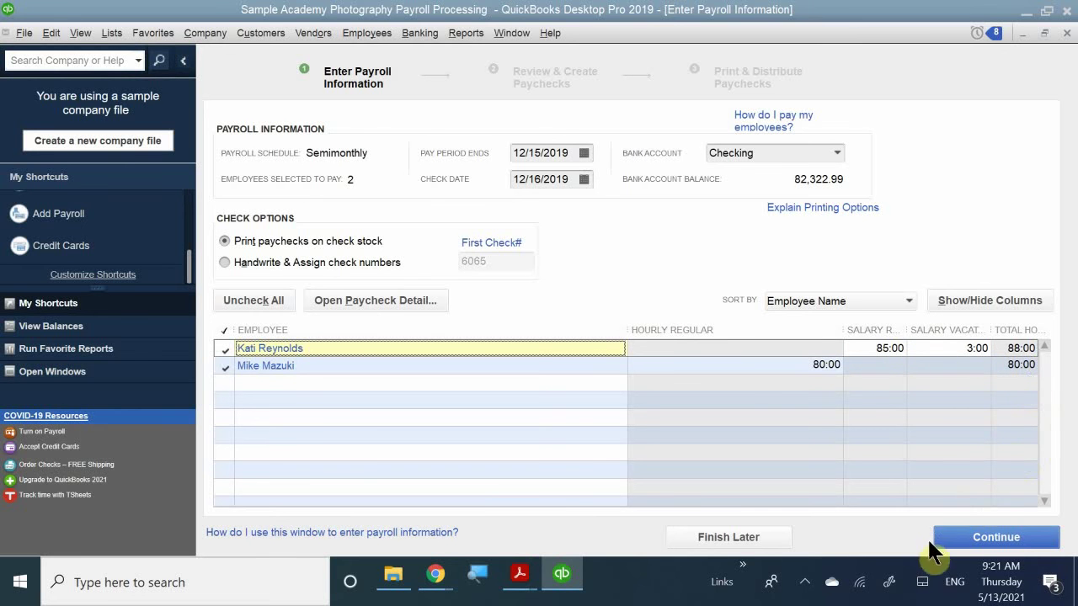
pyautogui.click(882, 364)
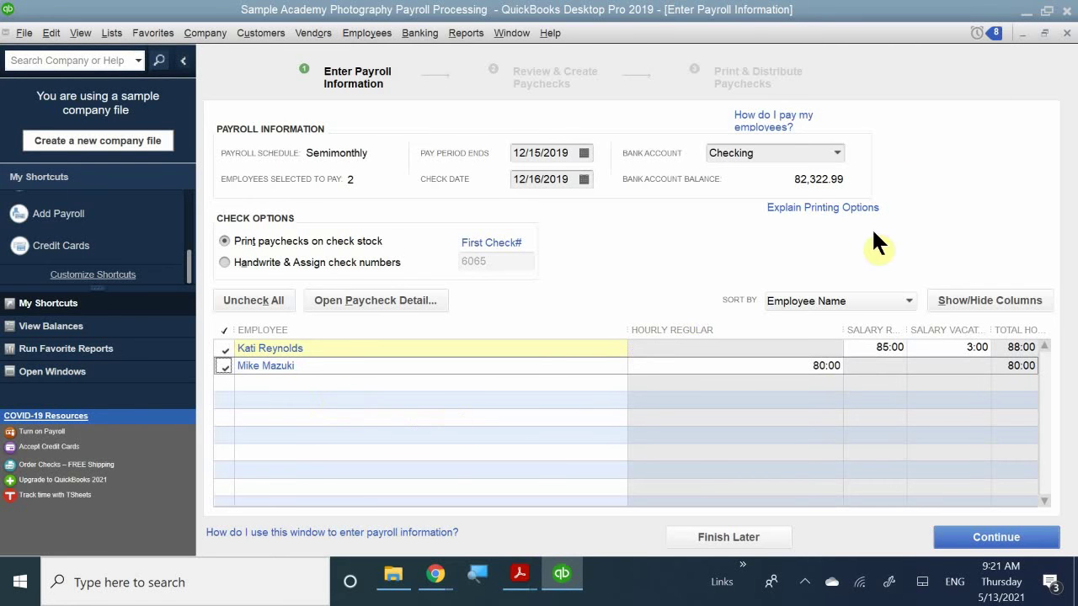
pyautogui.click(1006, 547)
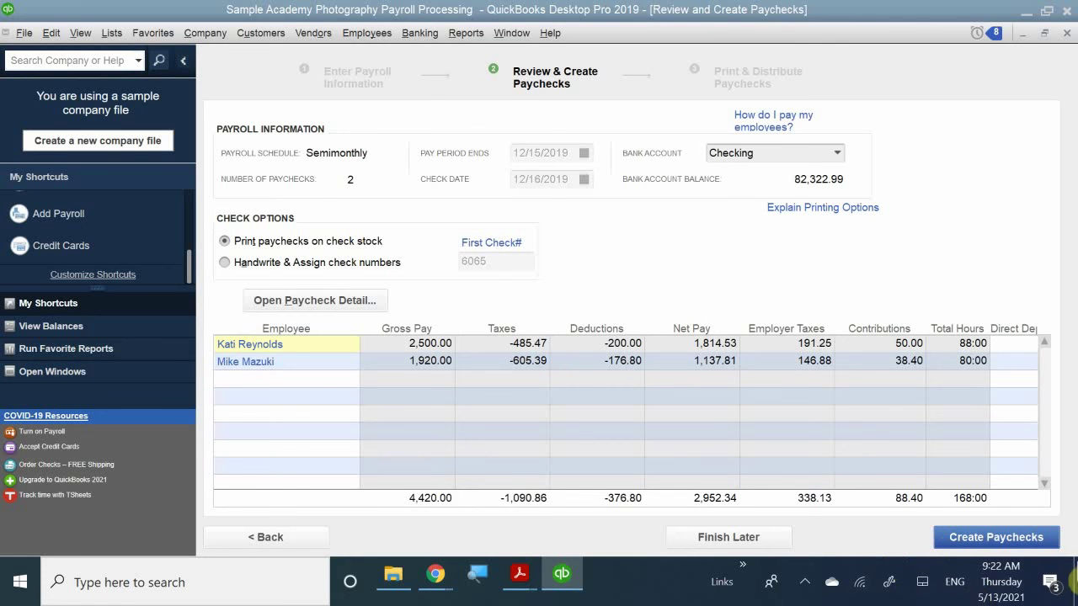
# - Create the two paychecks totalling 4,420.00 gross and 2,952.34 net pay
pyautogui.click(979, 537)
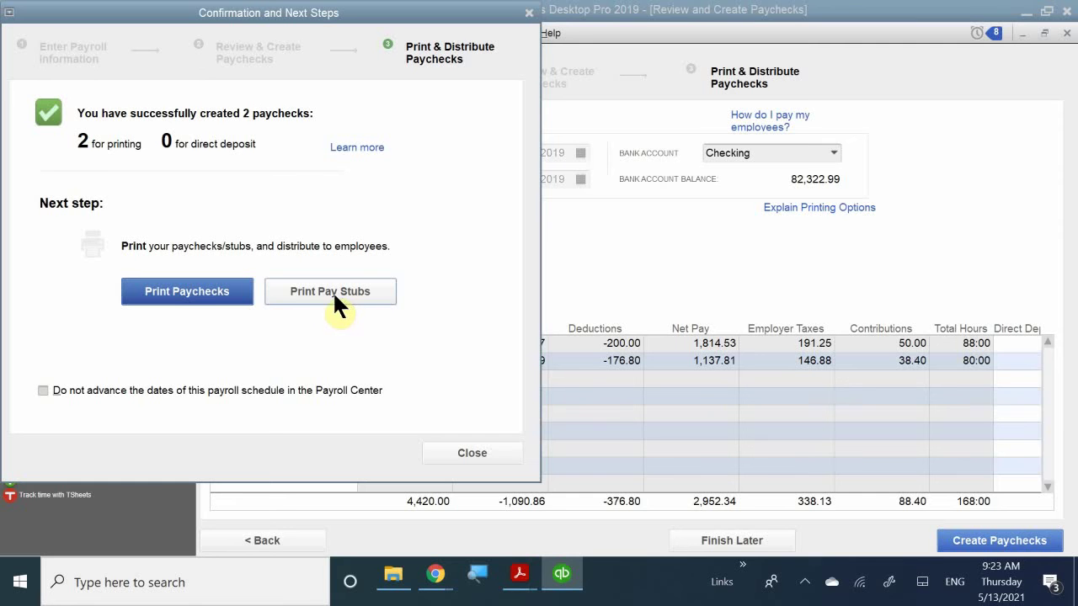
# - Glance at the paychecks-to-print list, then close it and the payroll confirmation
pyautogui.click(182, 295)
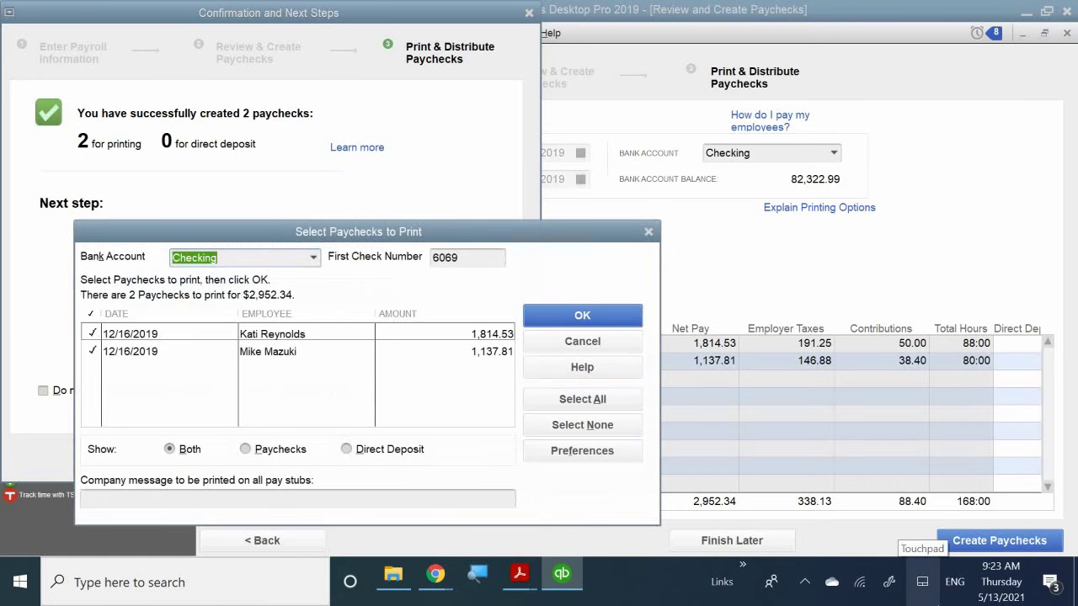
pyautogui.moveTo(410, 232); pyautogui.dragTo(567, 196)
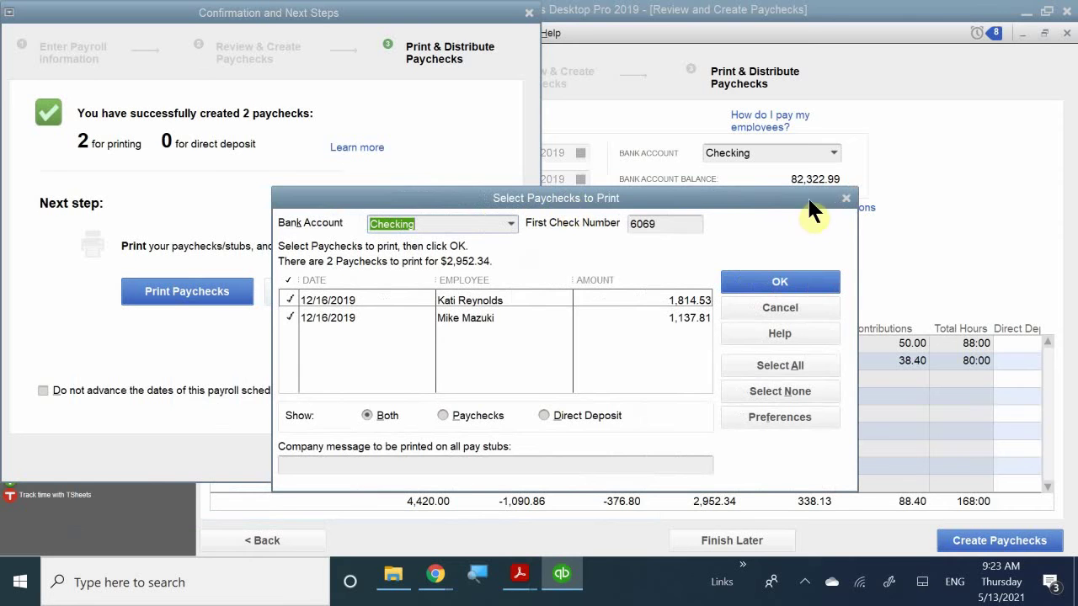
pyautogui.click(845, 200)
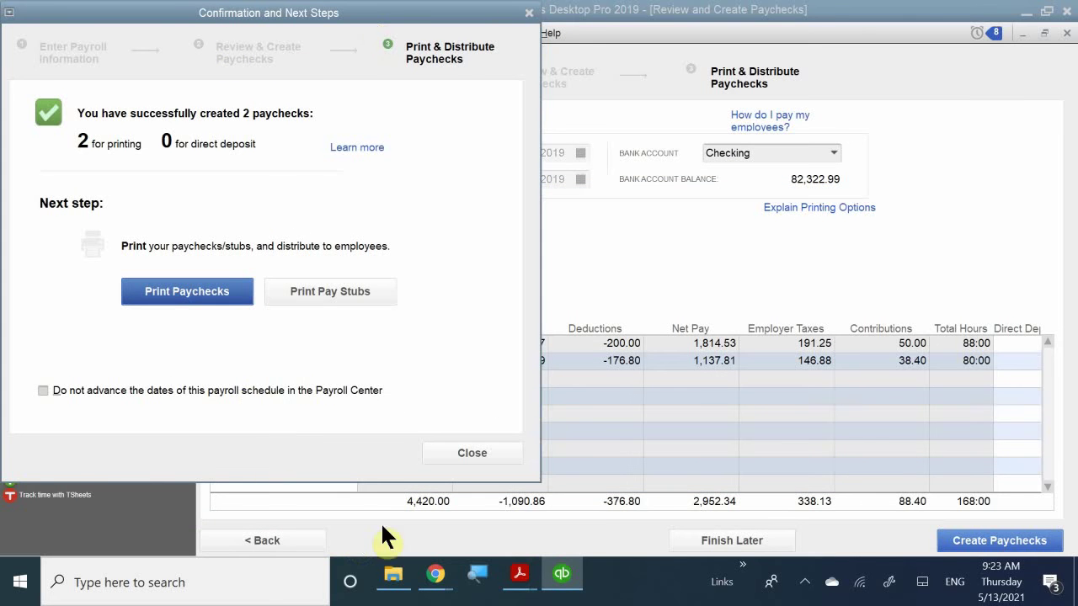
pyautogui.click(469, 460)
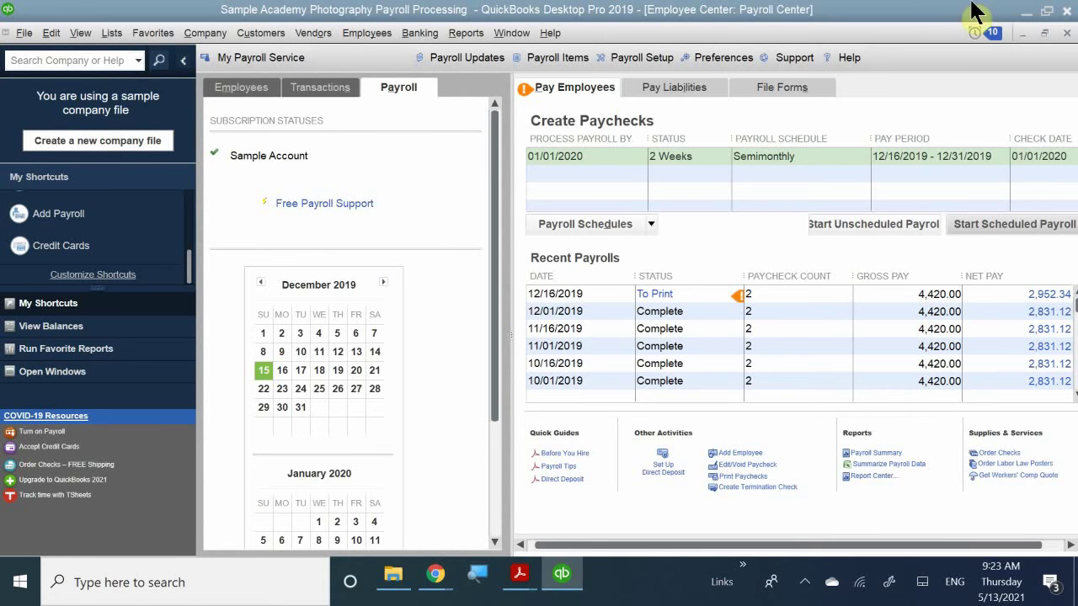
# - Bring up the paychecks waiting to print through File > Print Forms > Paychecks
pyautogui.click(6, 33)
pyautogui.click(23, 33)
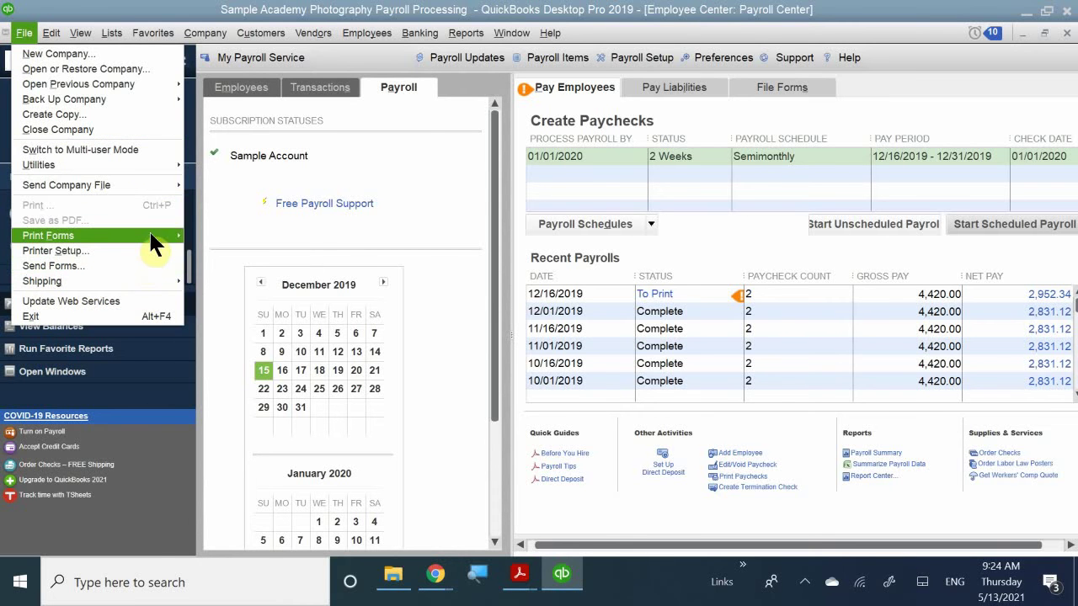
pyautogui.moveTo(168, 235)
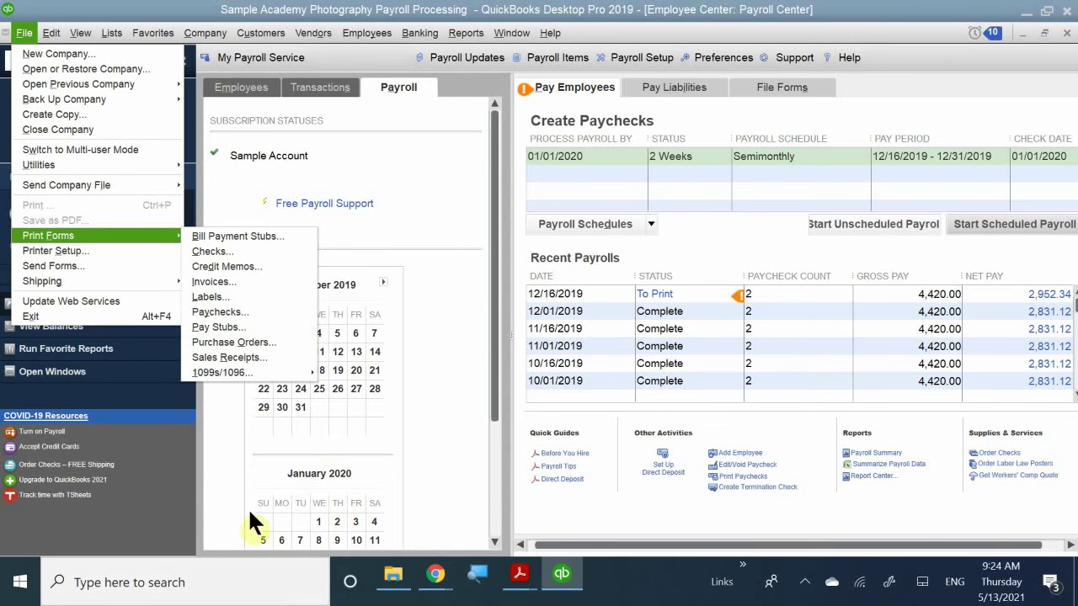
pyautogui.click(213, 427)
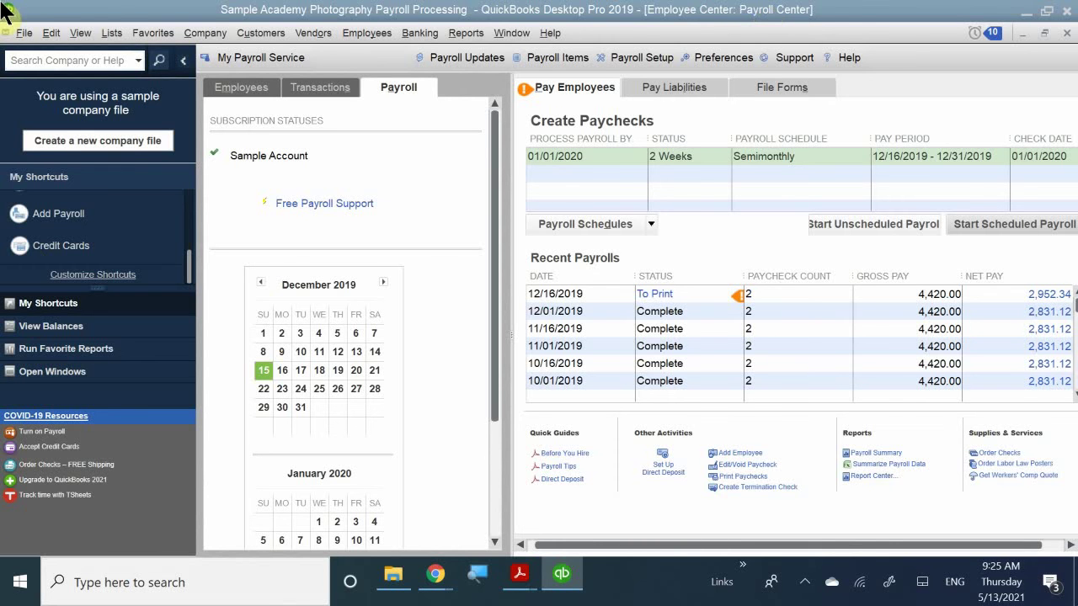
pyautogui.click(24, 34)
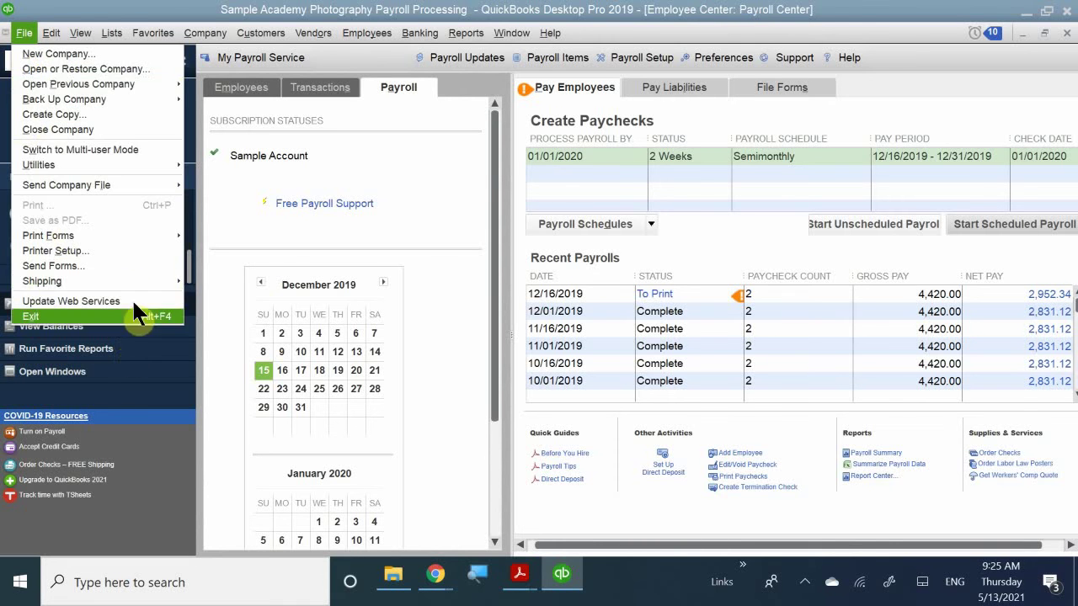
pyautogui.moveTo(106, 227)
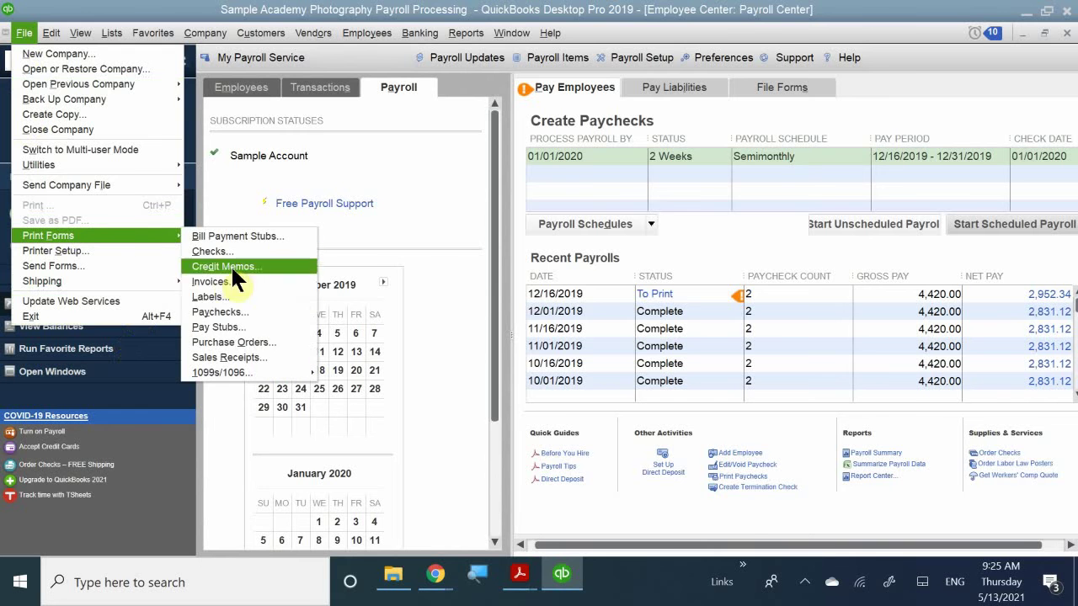
pyautogui.click(258, 310)
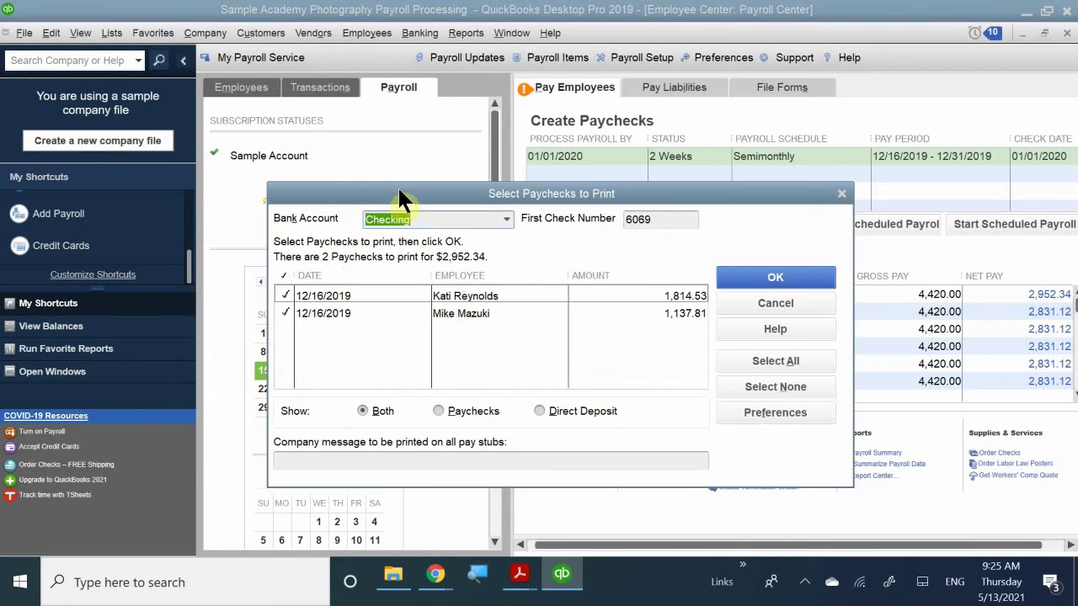
# - Confirm both 12/16/2019 paychecks are queued with first check number 6069
pyautogui.moveTo(441, 197); pyautogui.dragTo(413, 214)
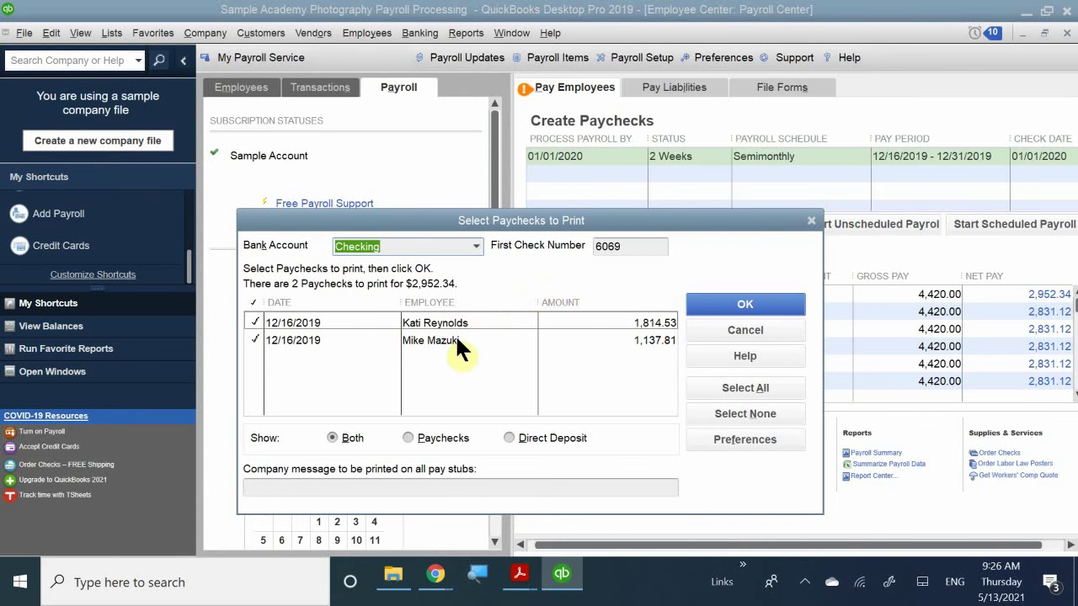
pyautogui.doubleClick(631, 246)
pyautogui.click(627, 245)
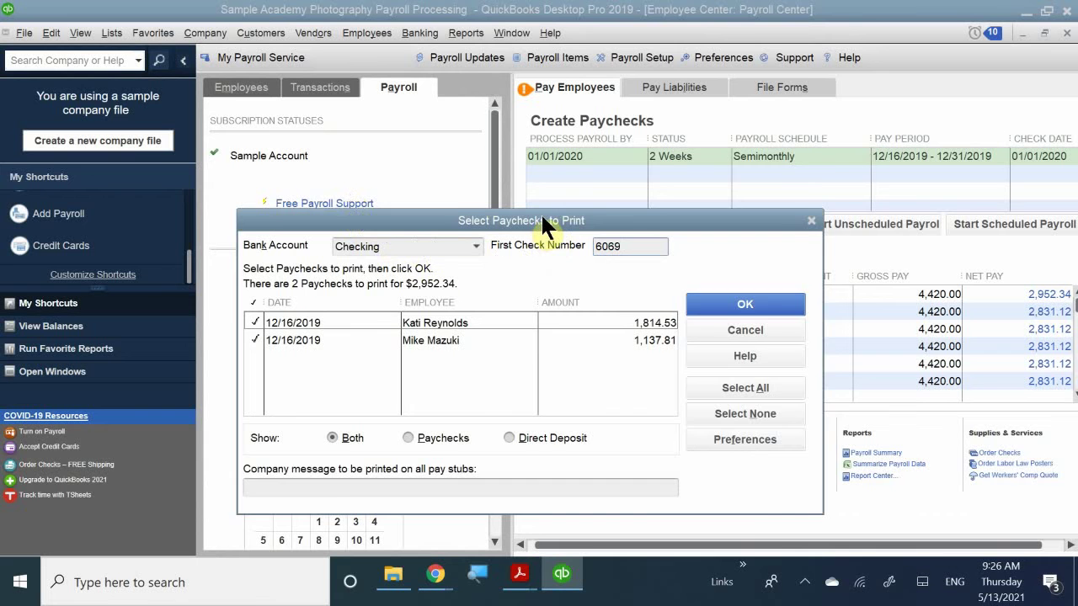
pyautogui.moveTo(536, 217); pyautogui.dragTo(546, 177)
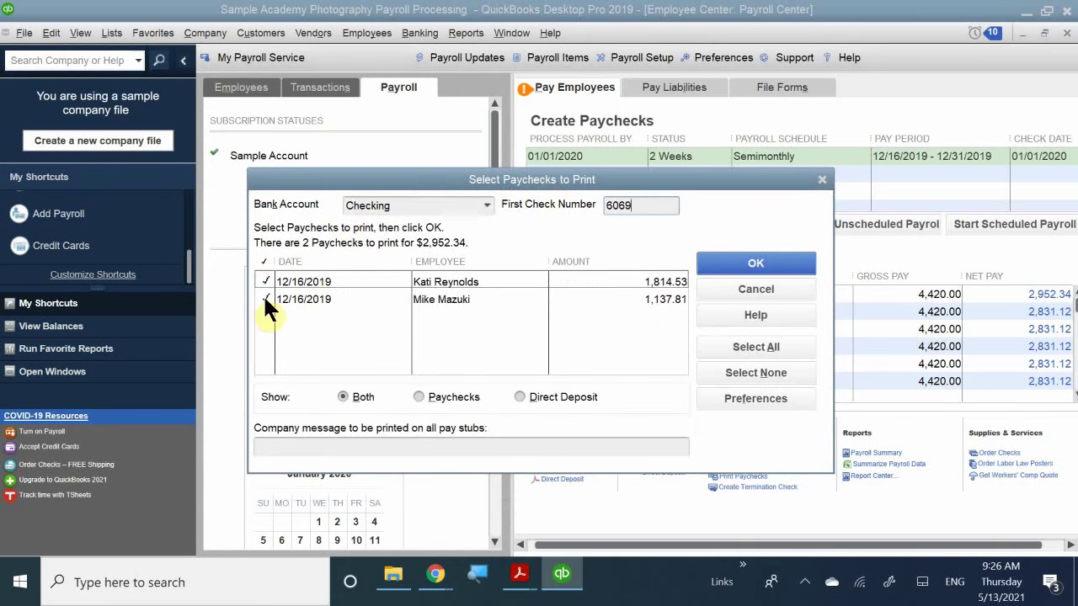
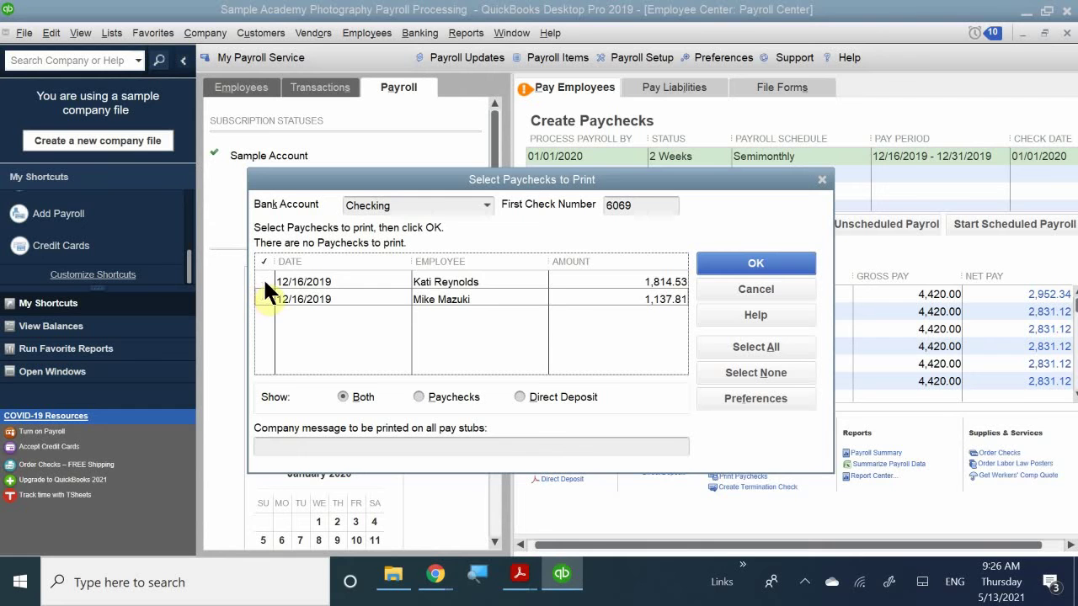
# - Mark the $1,814.53 and $1,137.81 paychecks for printing and confirm the selection
pyautogui.click(264, 282)
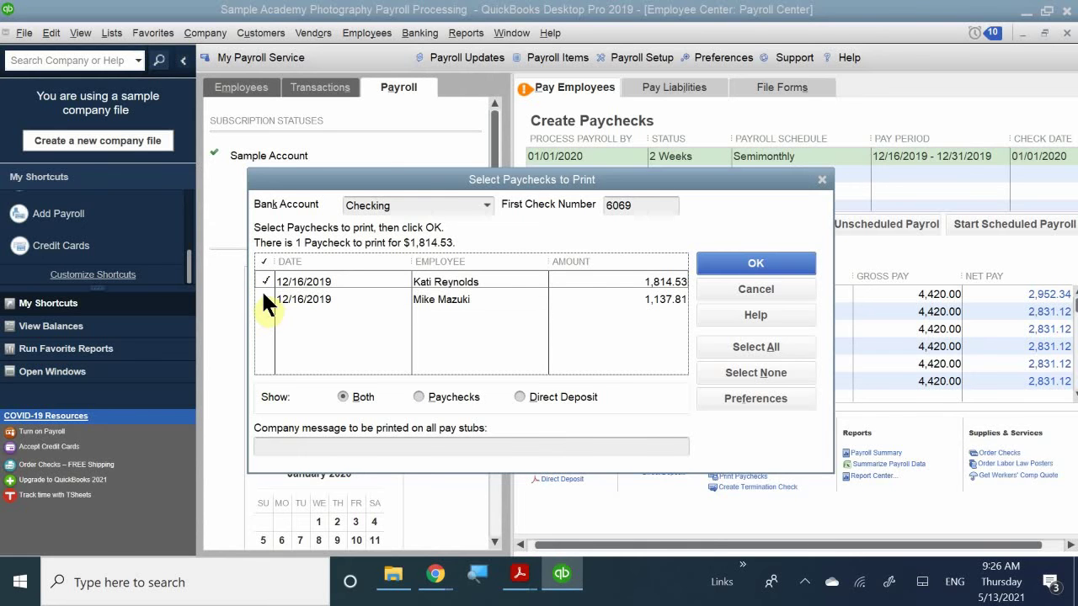
pyautogui.click(263, 299)
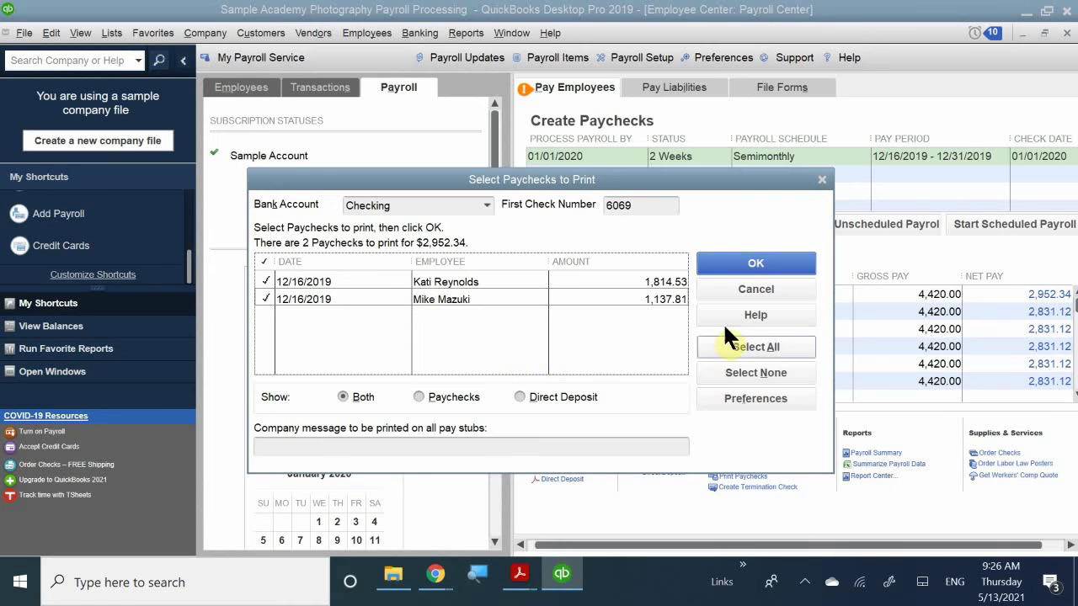
pyautogui.click(730, 264)
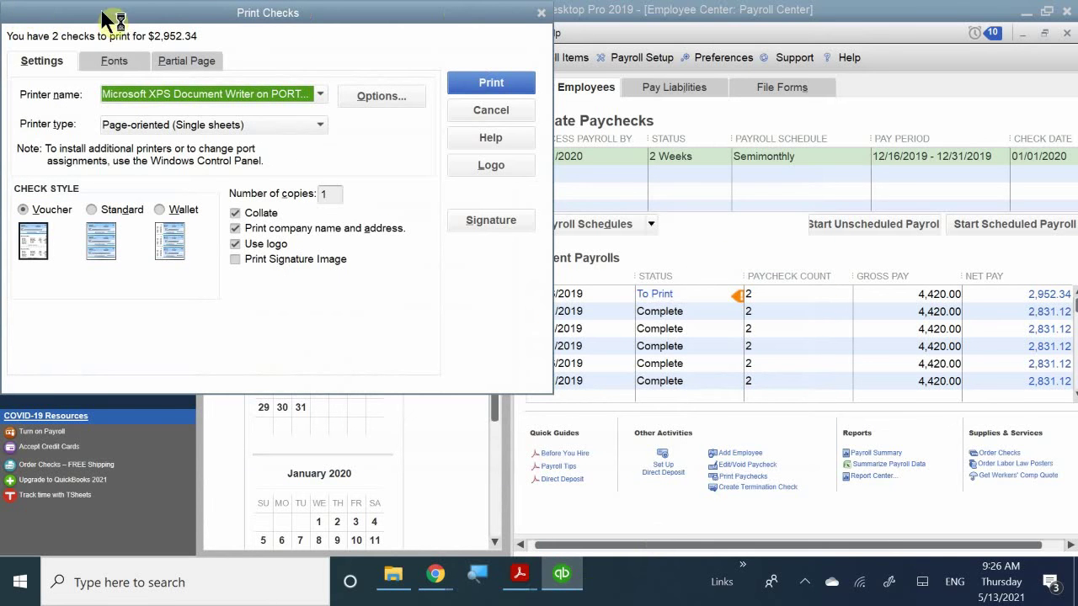
# - Move the Print Checks dialog into view and bring up its Signature settings
pyautogui.moveTo(207, 24); pyautogui.dragTo(449, 134)
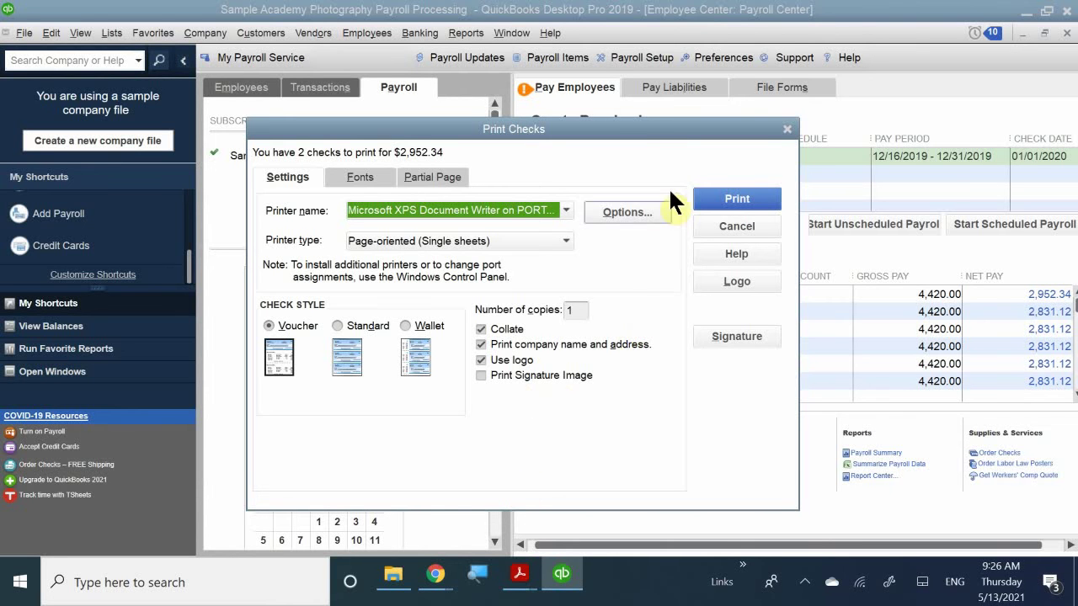
pyautogui.click(717, 336)
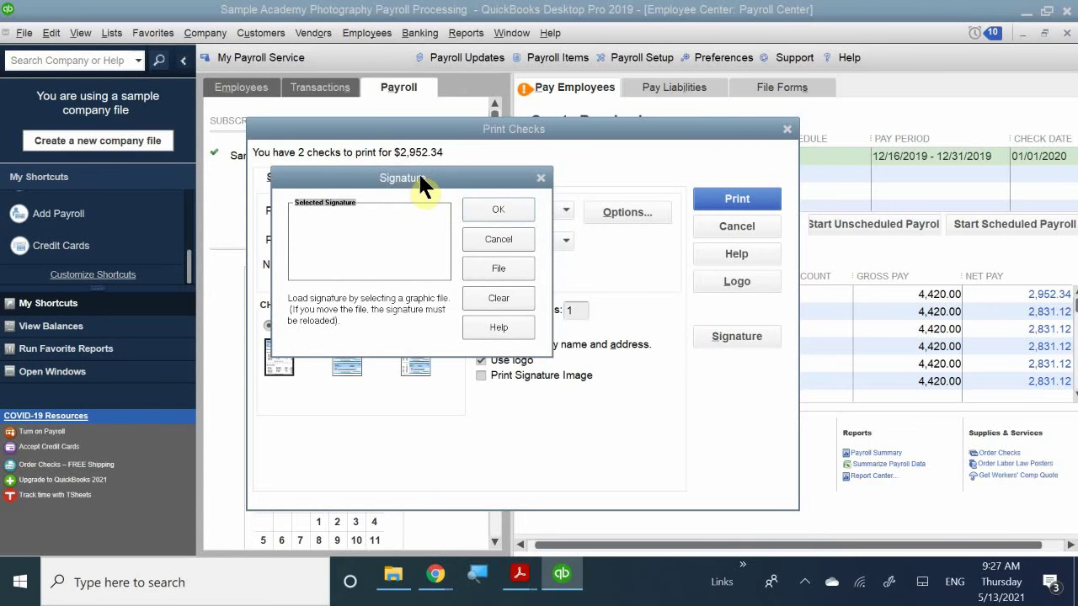
# - Load Sig.png from the QuickBooks_2018_Classroom_Files - Copy folder as the check signature, allowing the copy
pyautogui.moveTo(421, 180); pyautogui.dragTo(532, 249)
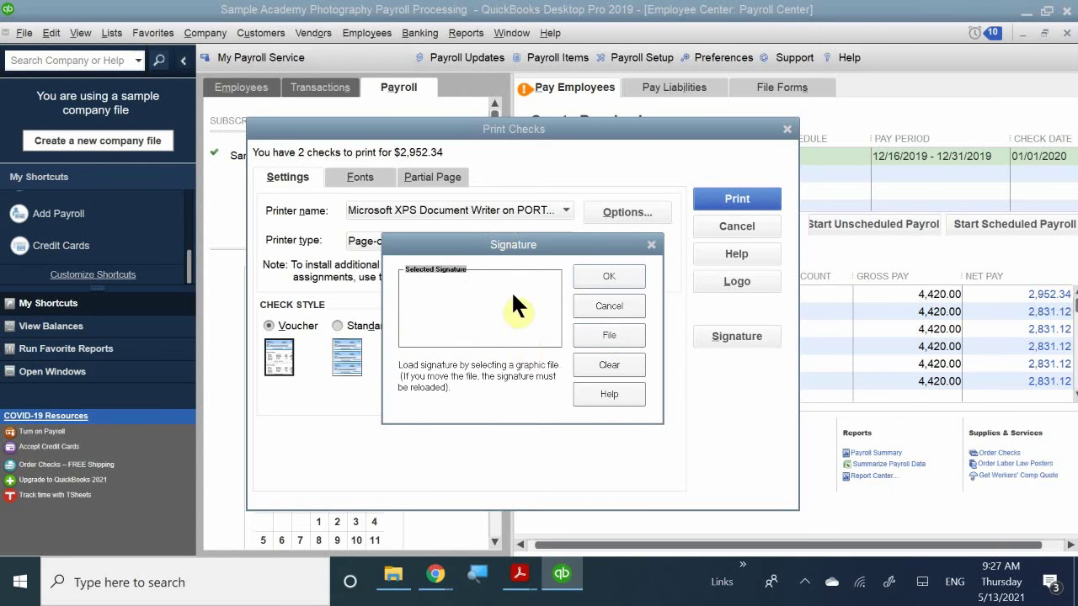
pyautogui.click(609, 335)
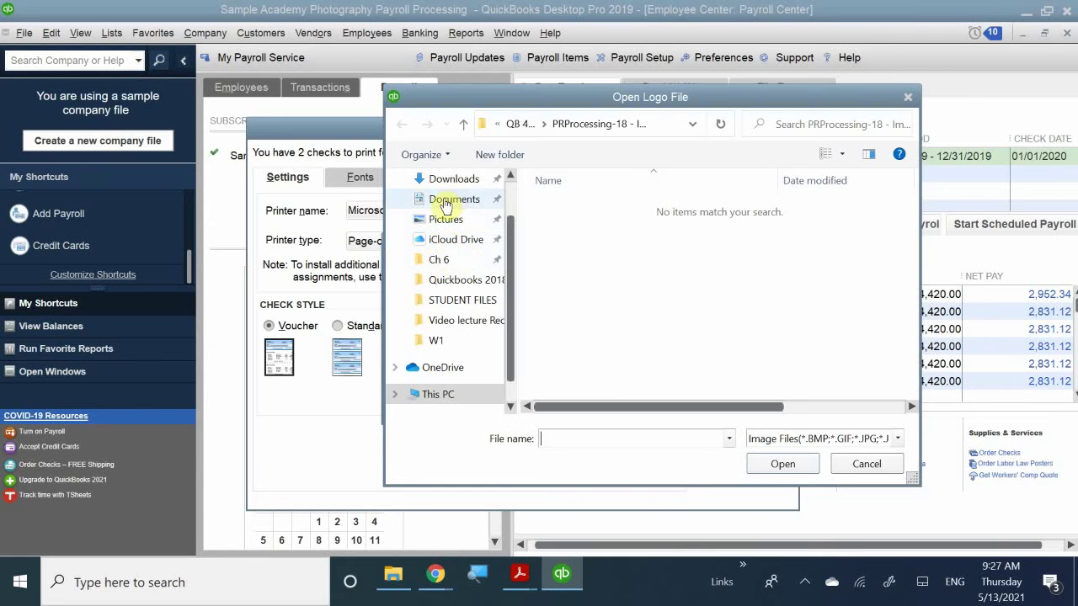
pyautogui.click(449, 204)
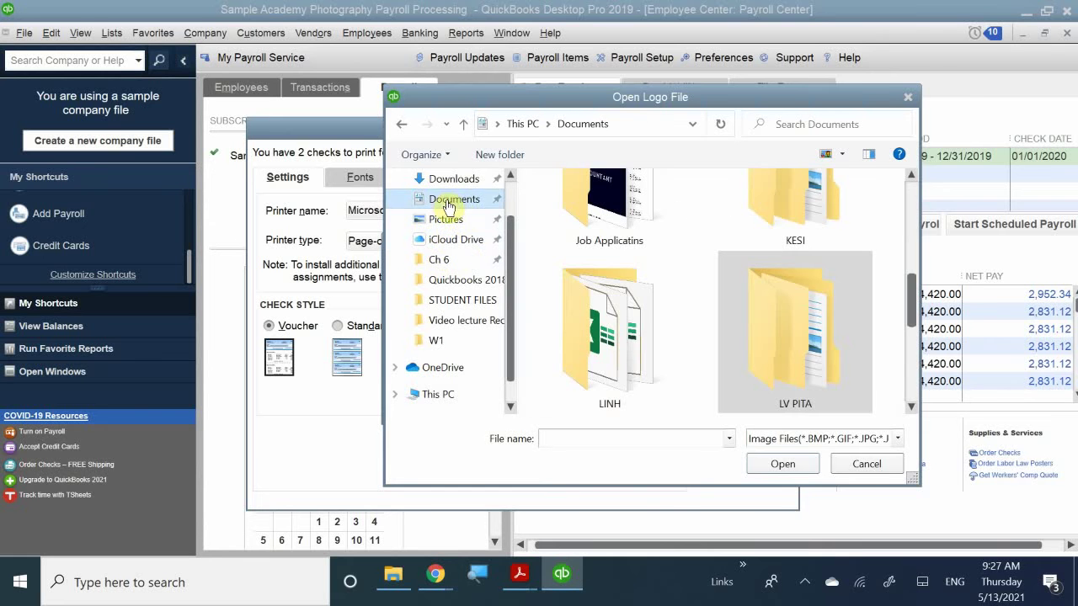
pyautogui.doubleClick(760, 341)
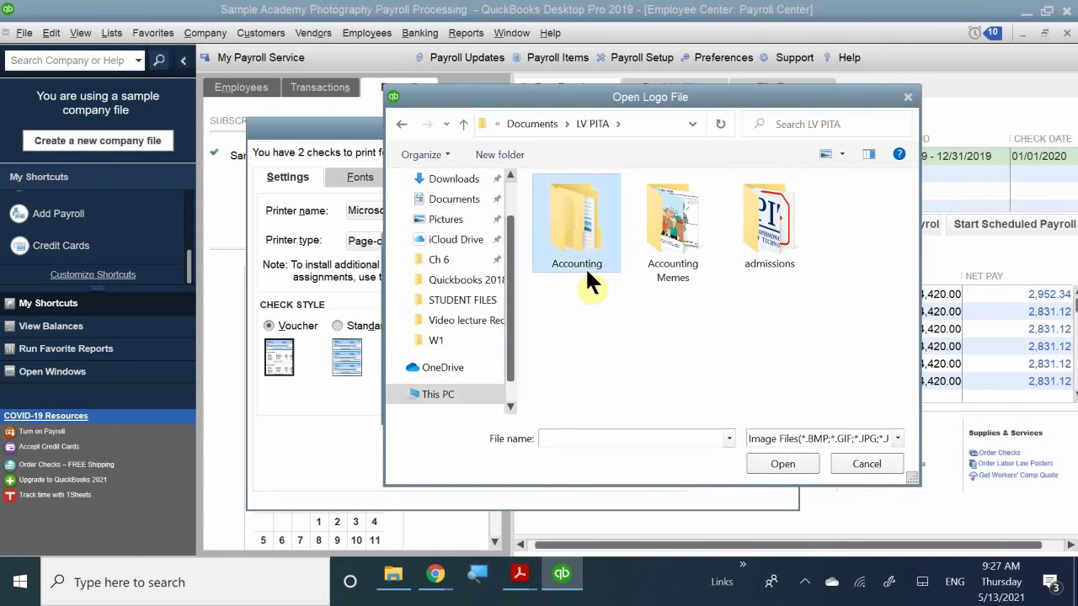
pyautogui.doubleClick(585, 266)
pyautogui.doubleClick(629, 256)
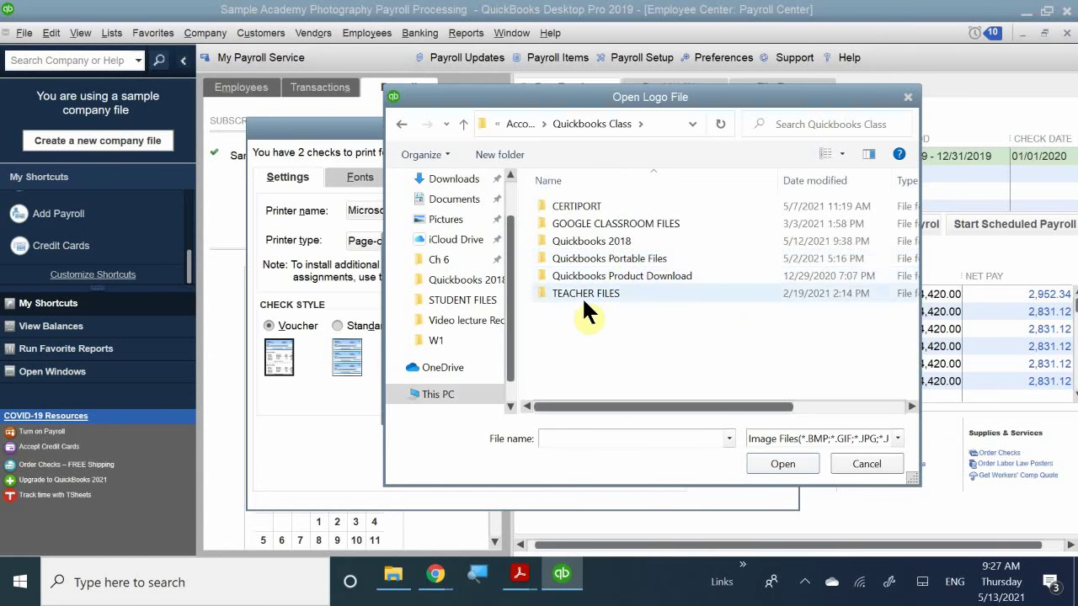
pyautogui.doubleClick(652, 259)
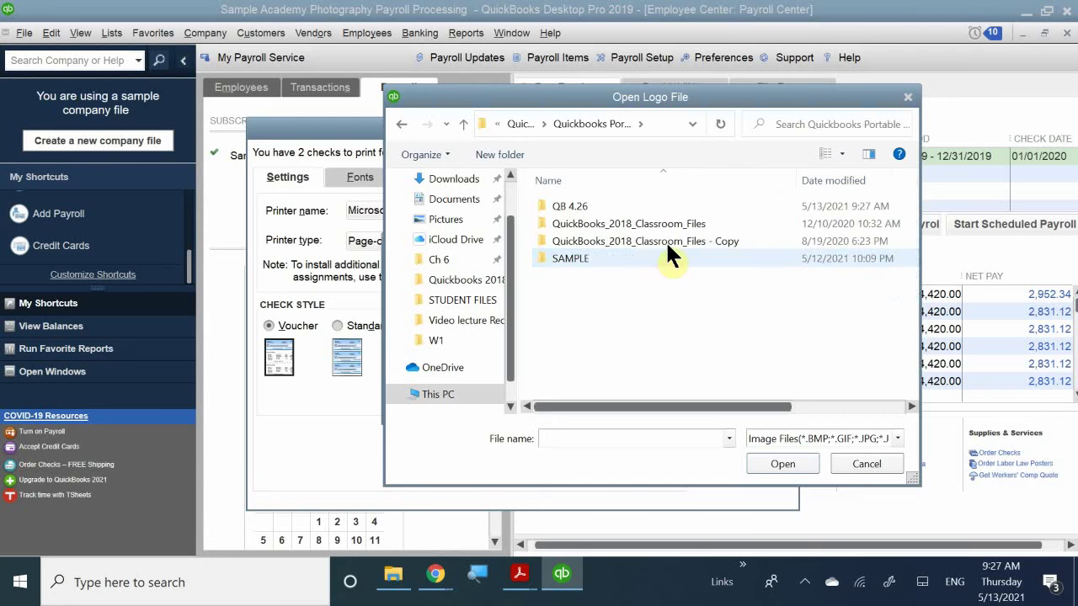
pyautogui.doubleClick(669, 242)
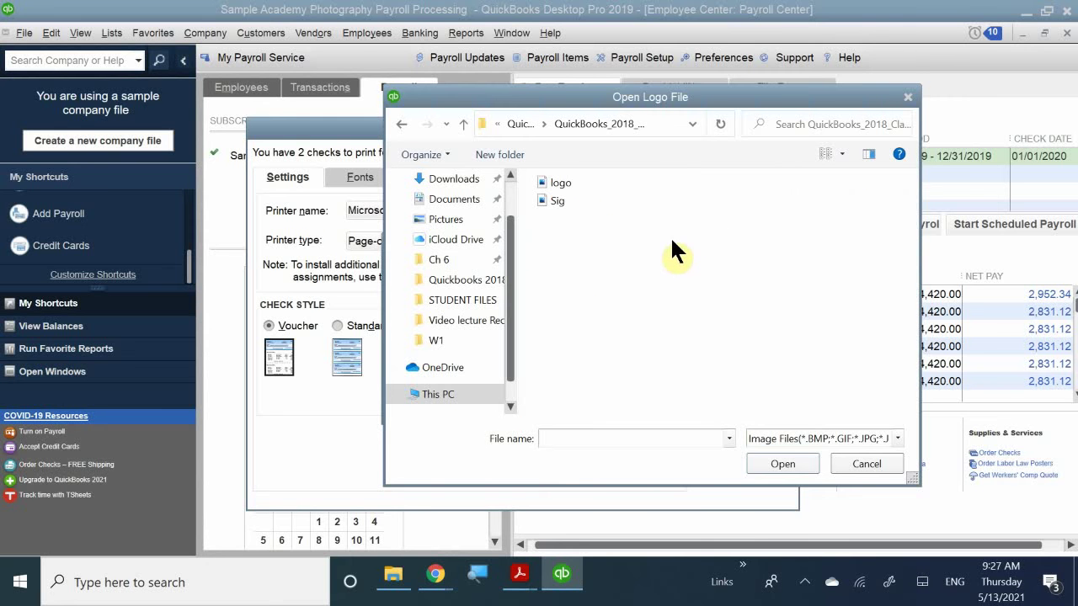
pyautogui.doubleClick(579, 202)
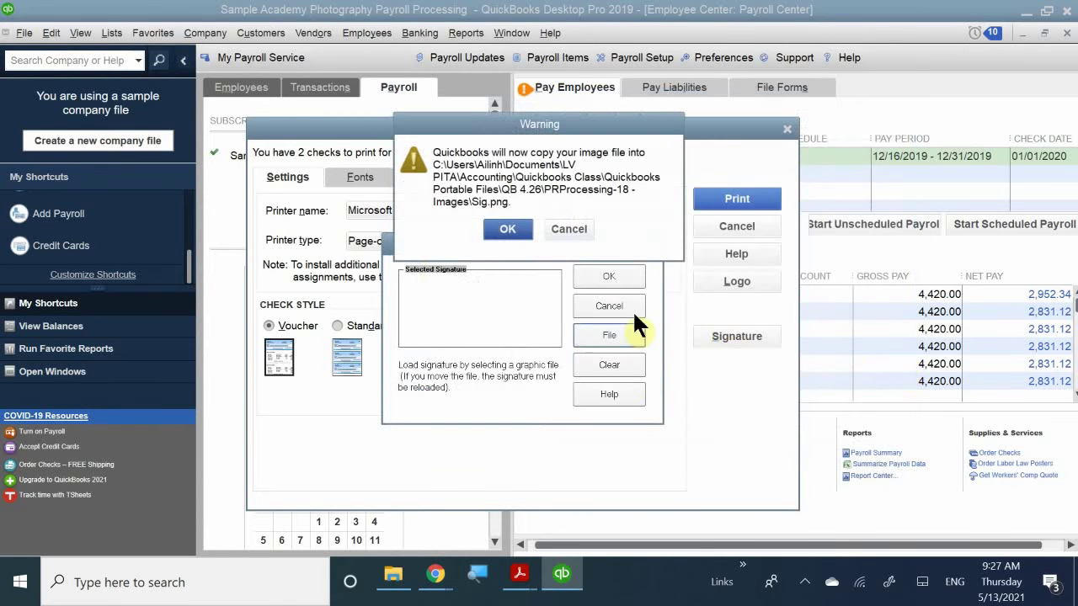
pyautogui.click(506, 228)
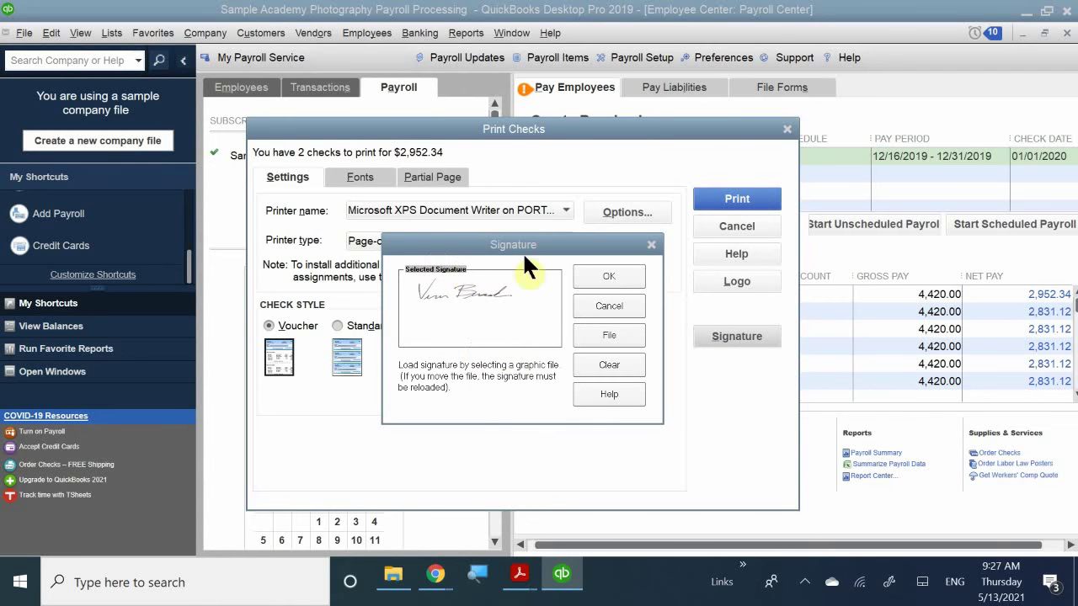
# - Accept the signature, try the Standard check style, then return to the Voucher style
pyautogui.click(611, 276)
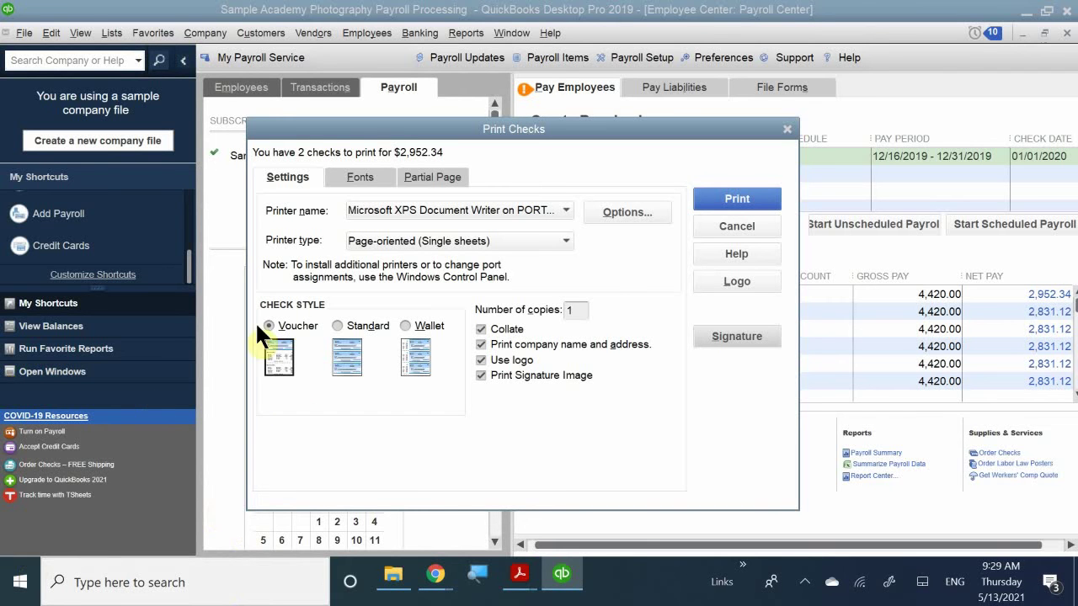
pyautogui.click(338, 327)
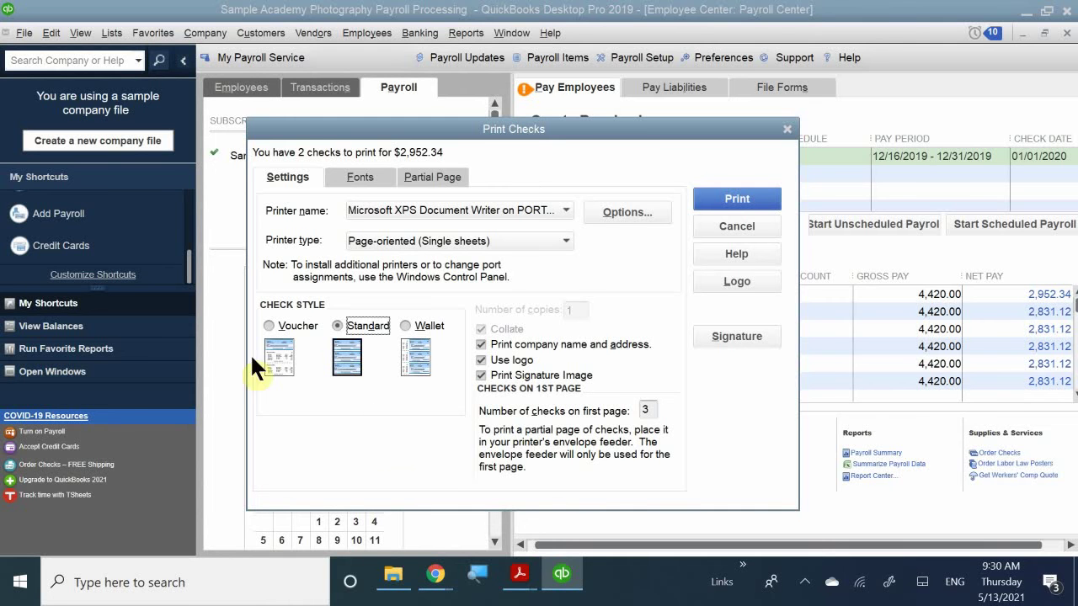
pyautogui.click(269, 325)
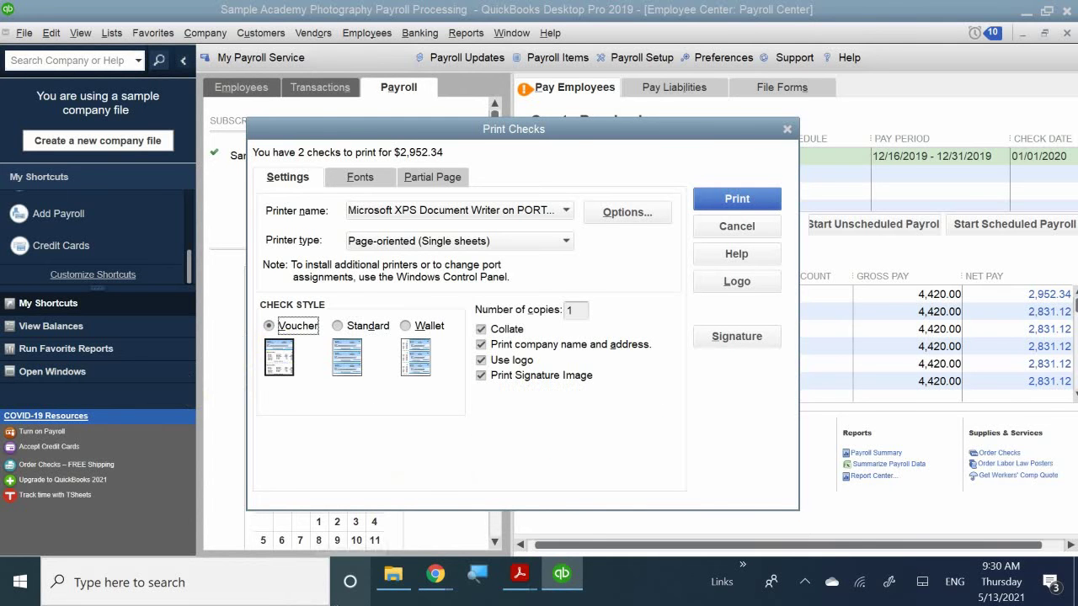
# - Print the two paychecks to file and go to the Documents folder in the save window
pyautogui.click(714, 195)
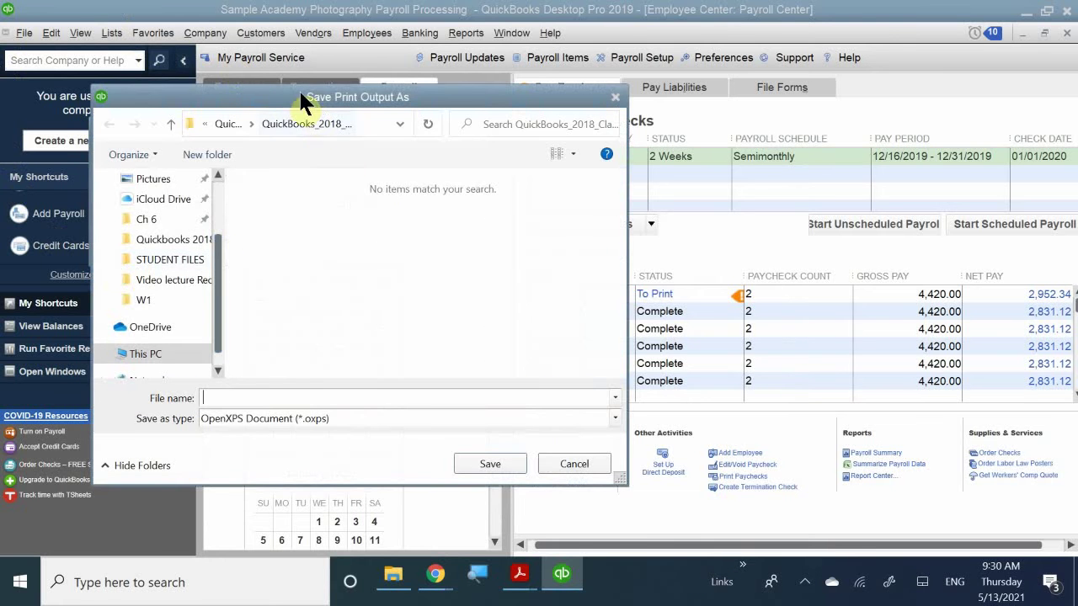
pyautogui.moveTo(293, 94); pyautogui.dragTo(388, 118)
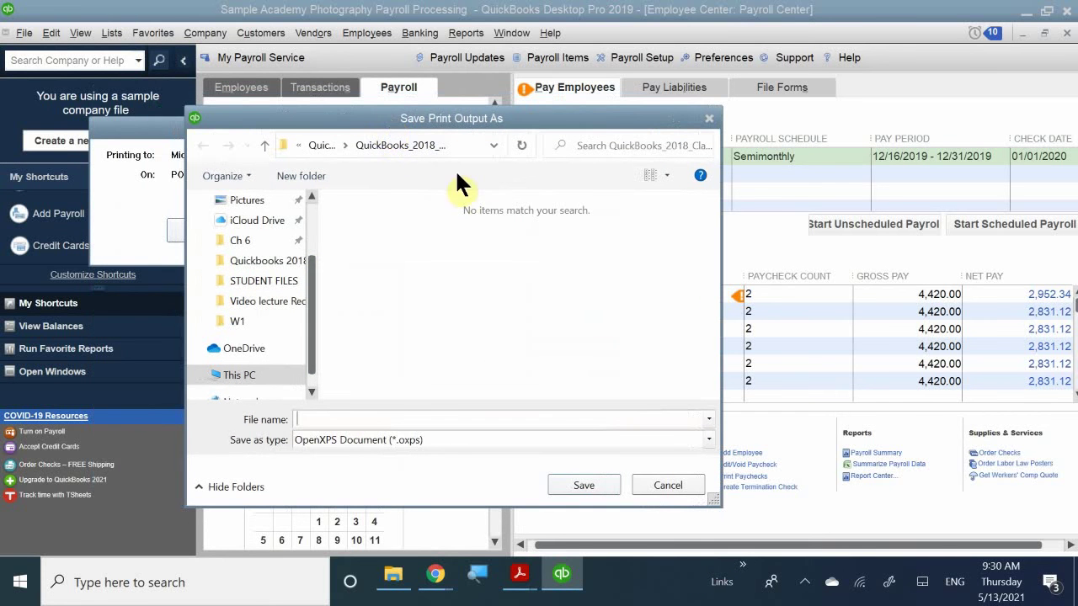
pyautogui.click(459, 141)
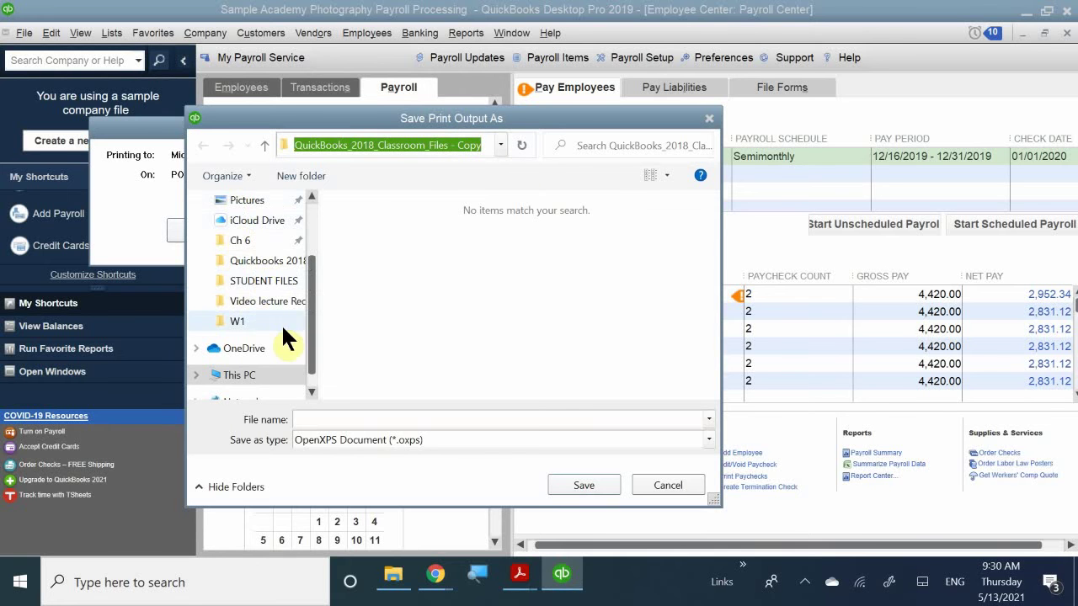
pyautogui.scroll(3, 282, 323)
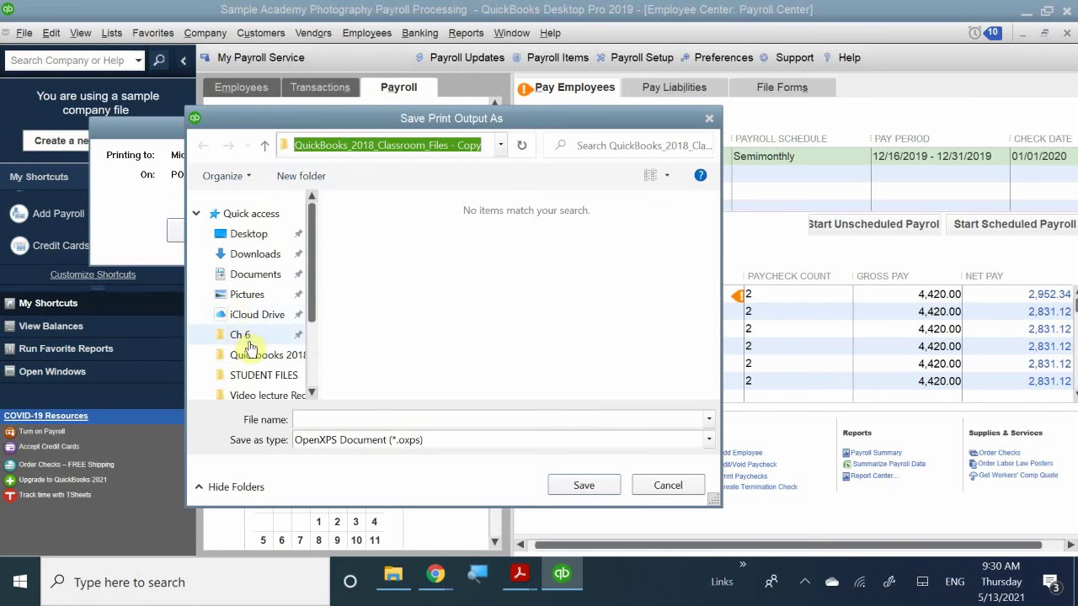
pyautogui.click(250, 278)
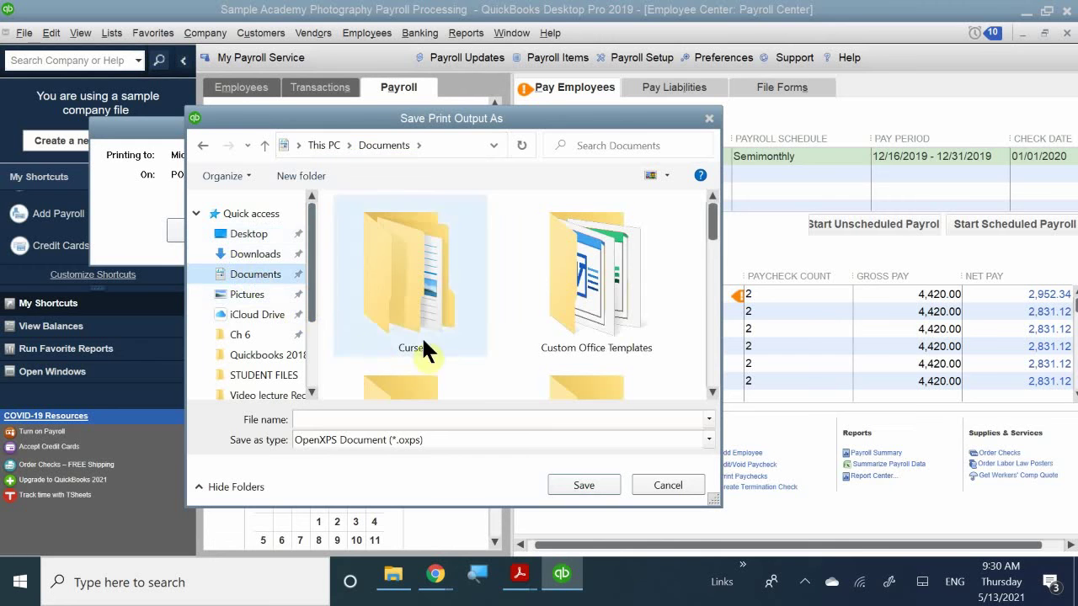
pyautogui.scroll(-3, 472, 338)
pyautogui.scroll(2, 568, 366)
pyautogui.scroll(-6, 594, 357)
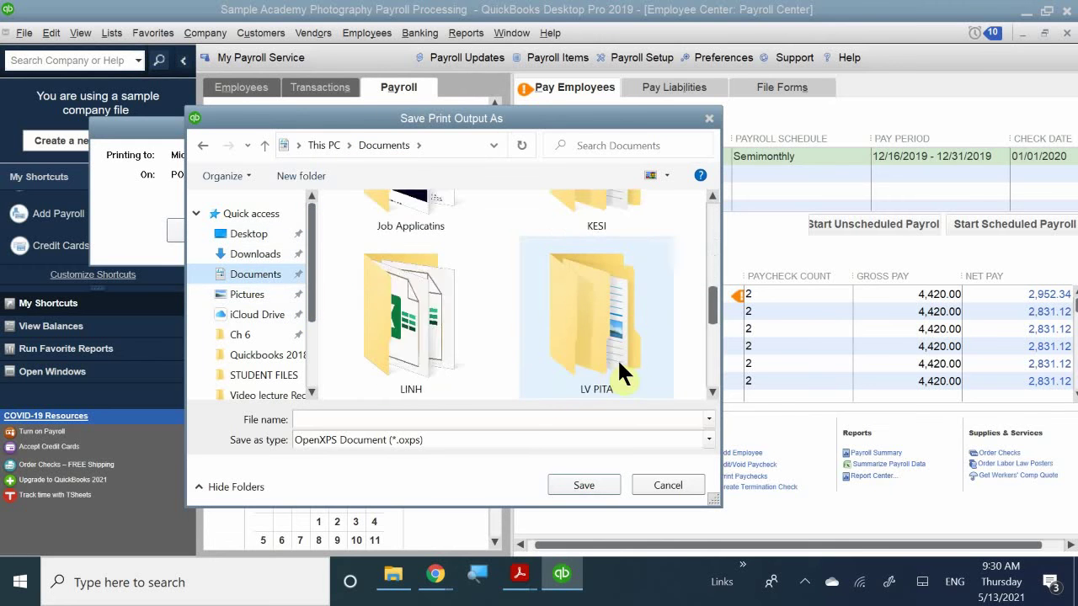
pyautogui.scroll(5, 618, 356)
pyautogui.scroll(-5, 620, 354)
pyautogui.scroll(2, 619, 345)
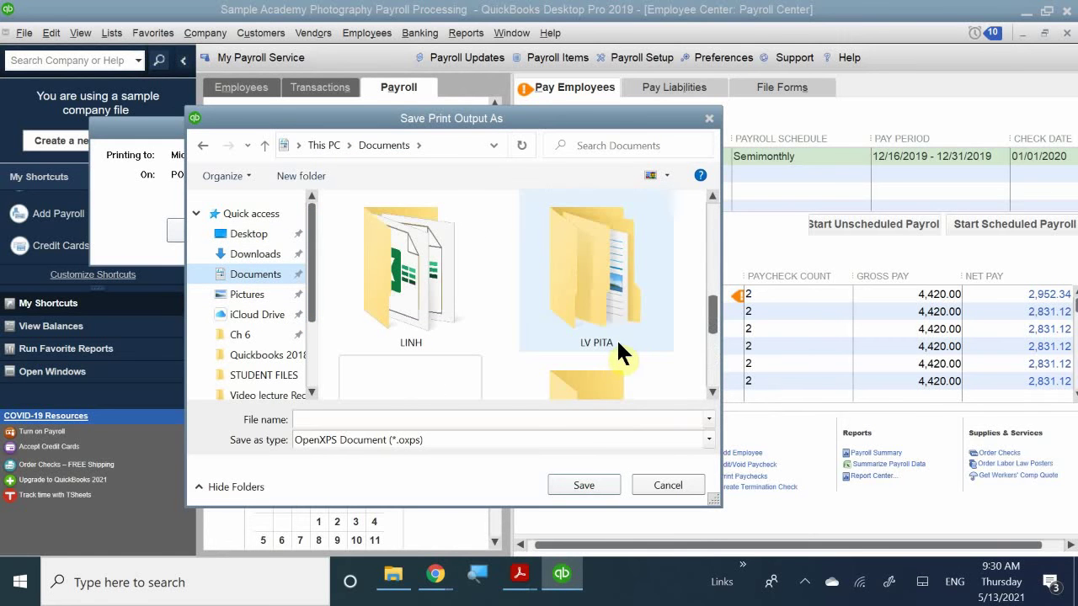
# - Save the output as 'PR 12.16 Paychecks' in Quickbooks Portable Files > QB 4.26
pyautogui.doubleClick(603, 297)
pyautogui.doubleClick(378, 234)
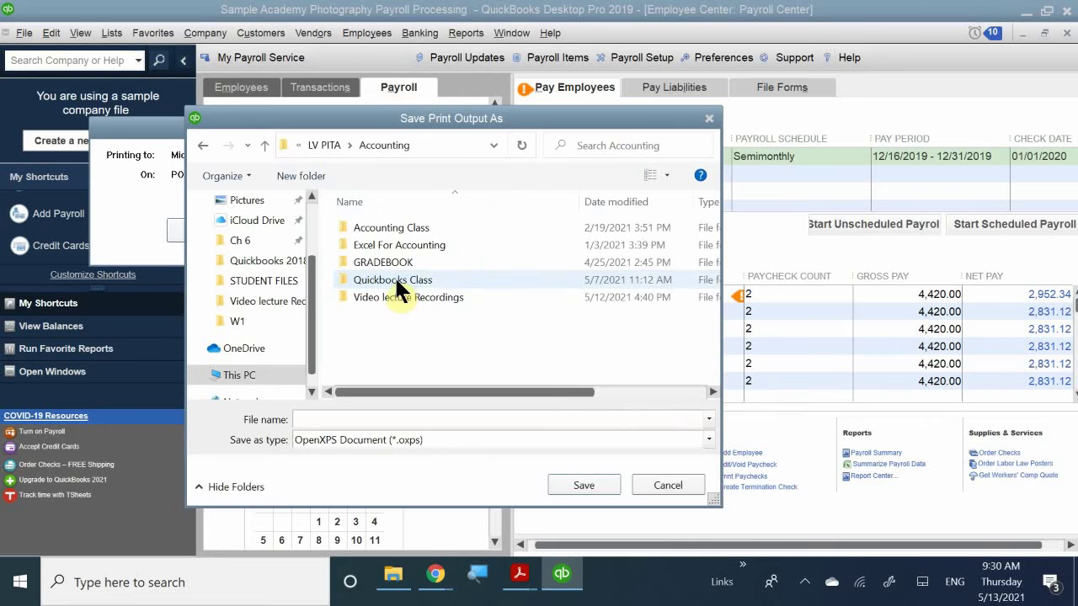
pyautogui.doubleClick(421, 280)
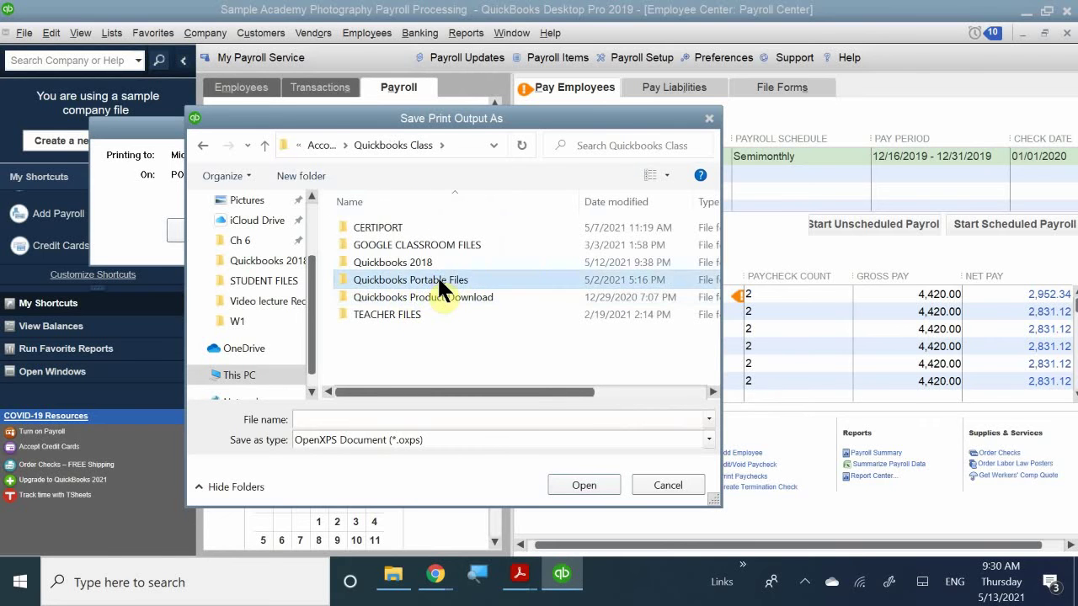
pyautogui.doubleClick(437, 279)
pyautogui.click(385, 228)
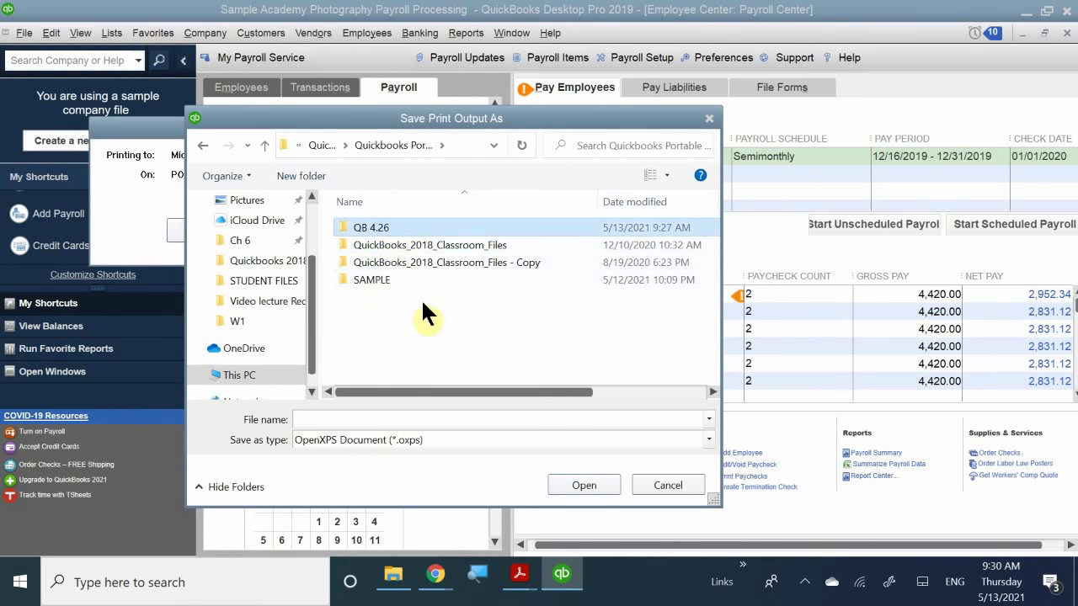
pyautogui.doubleClick(423, 228)
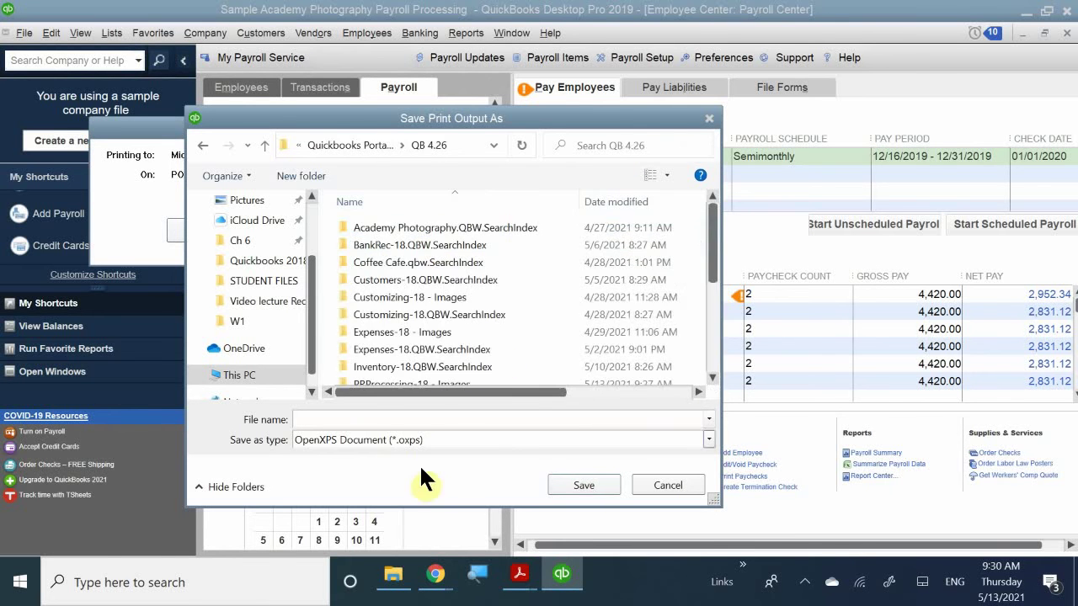
pyautogui.click(353, 419)
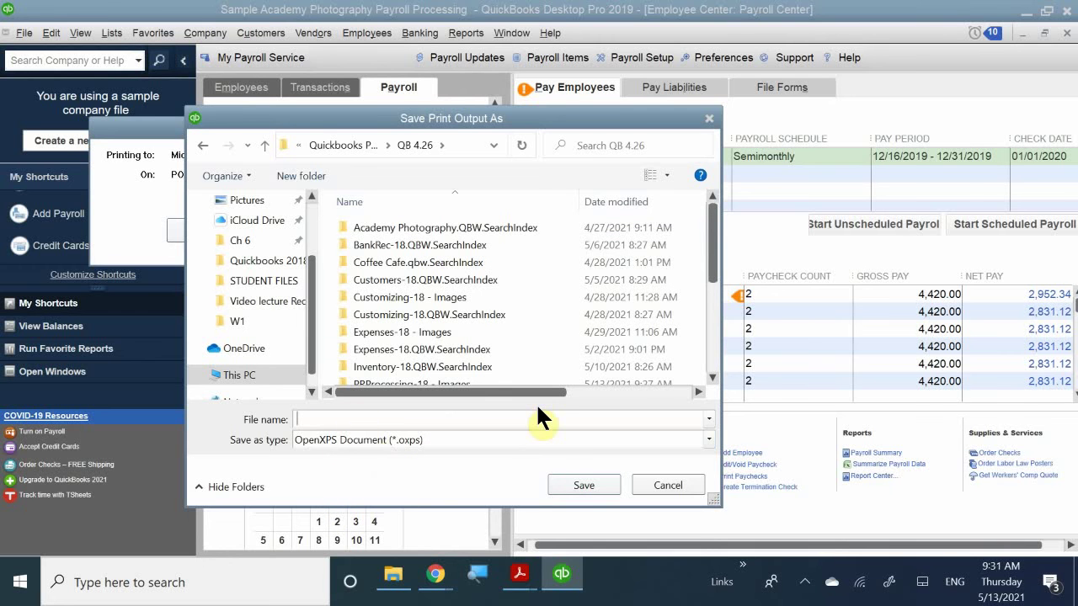
pyautogui.write('PR')
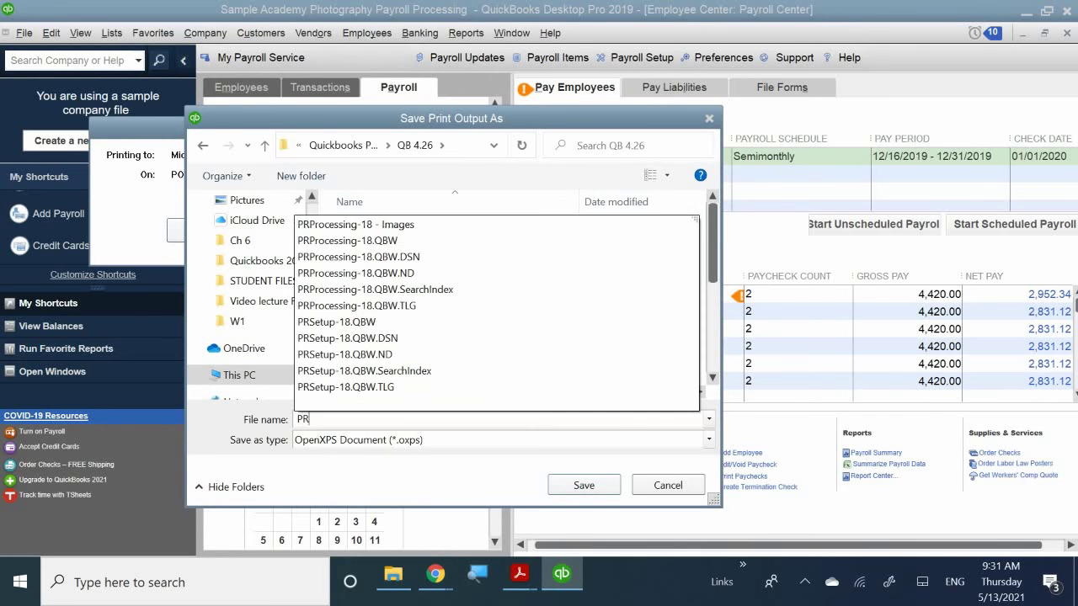
pyautogui.write(' 12.')
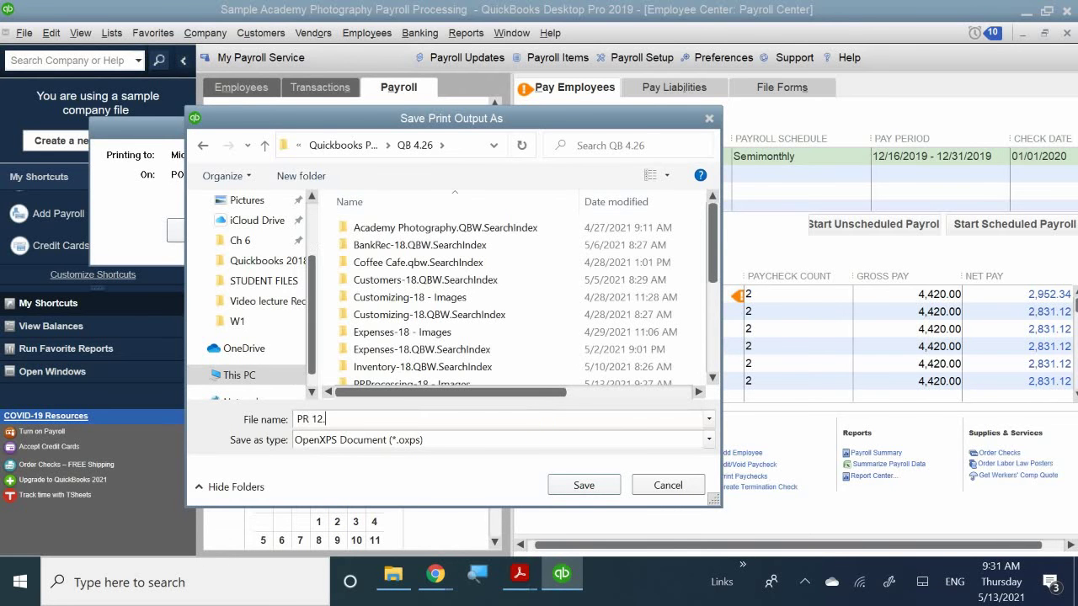
pyautogui.write('16 Paychecks')
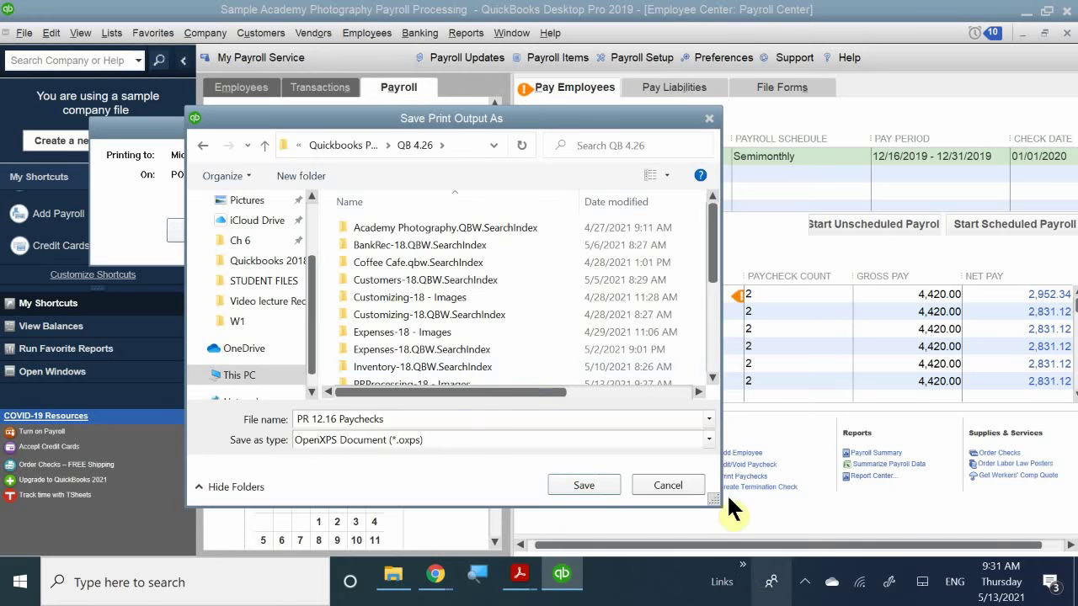
pyautogui.click(578, 479)
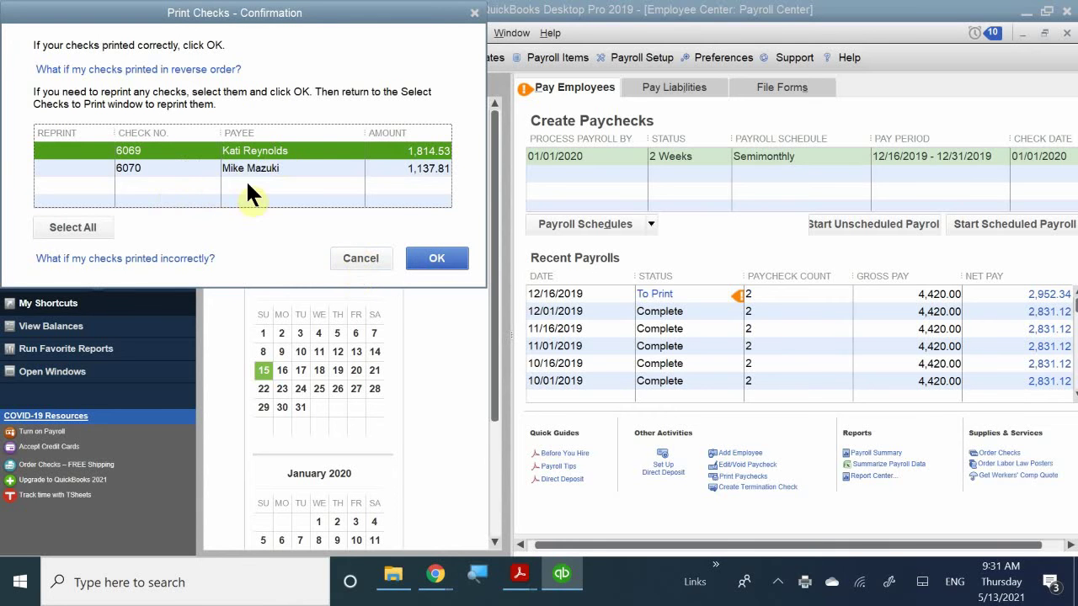
# - Confirm that checks 6069 and 6070 printed correctly
pyautogui.click(436, 256)
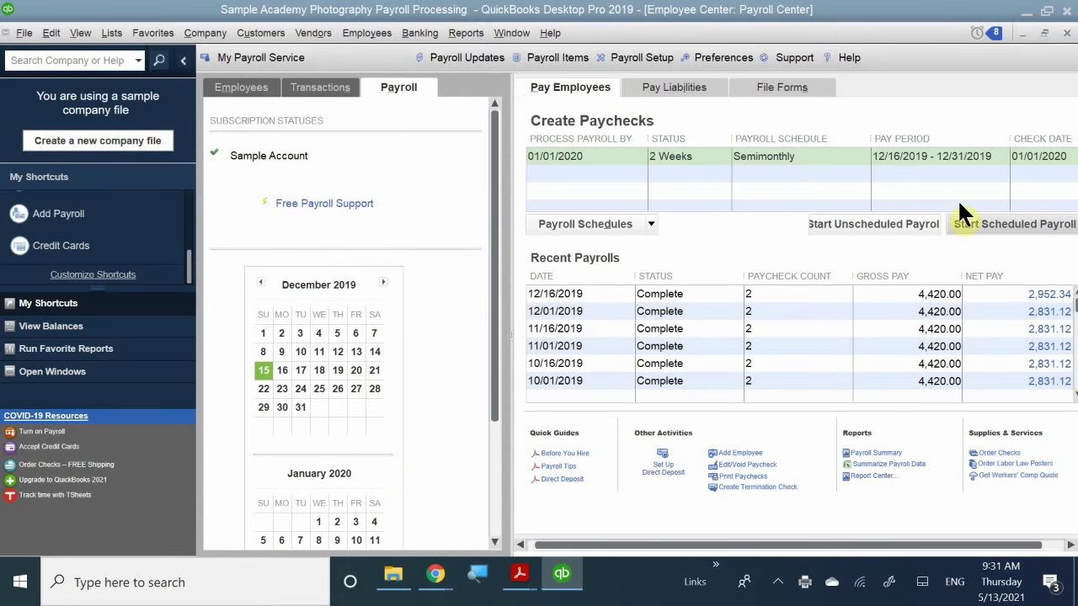
# - Close the Payroll Center and open the Checking register that lists paychecks 6069 and 6070
pyautogui.click(1065, 34)
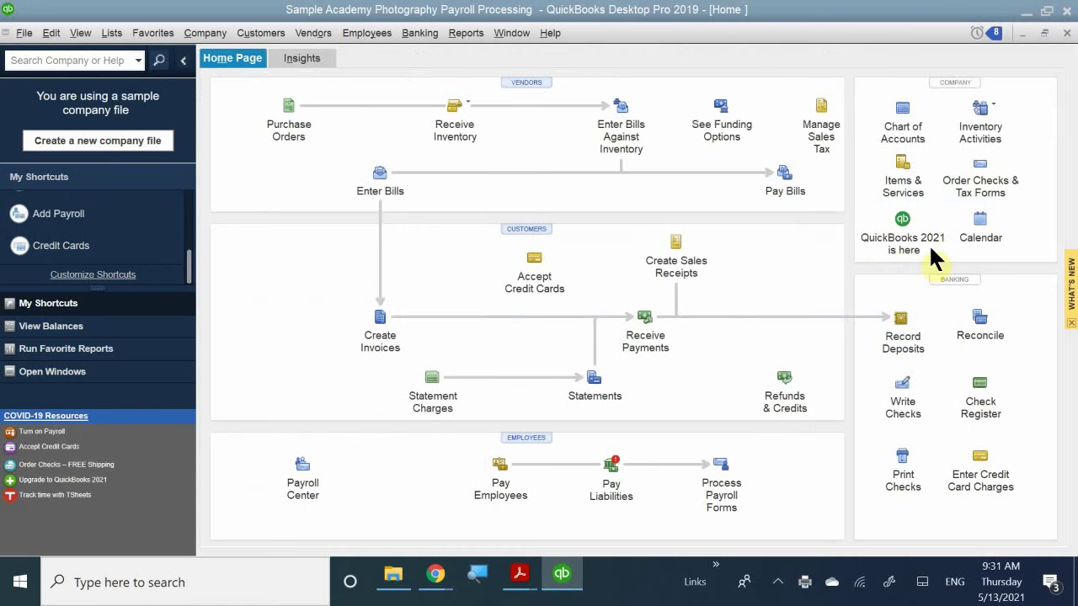
pyautogui.click(981, 392)
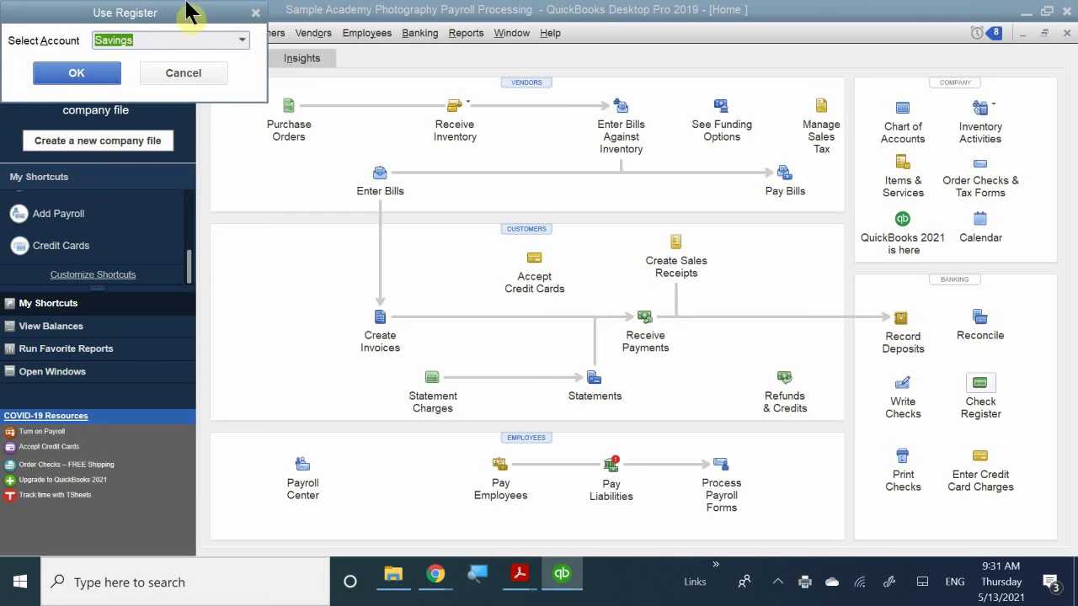
pyautogui.moveTo(173, 19); pyautogui.dragTo(498, 233)
pyautogui.click(495, 233)
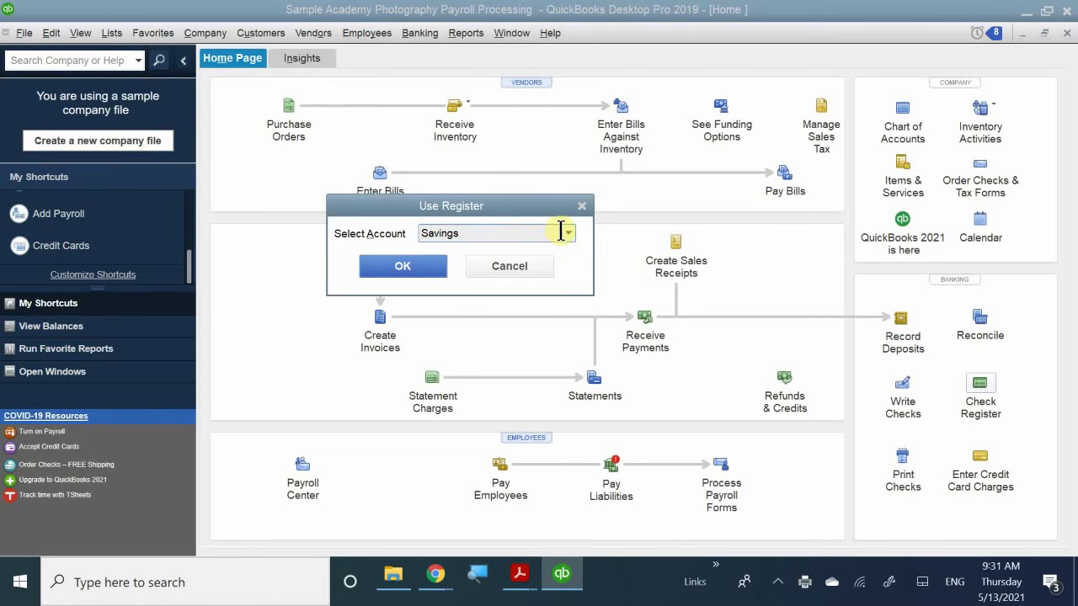
pyautogui.click(568, 234)
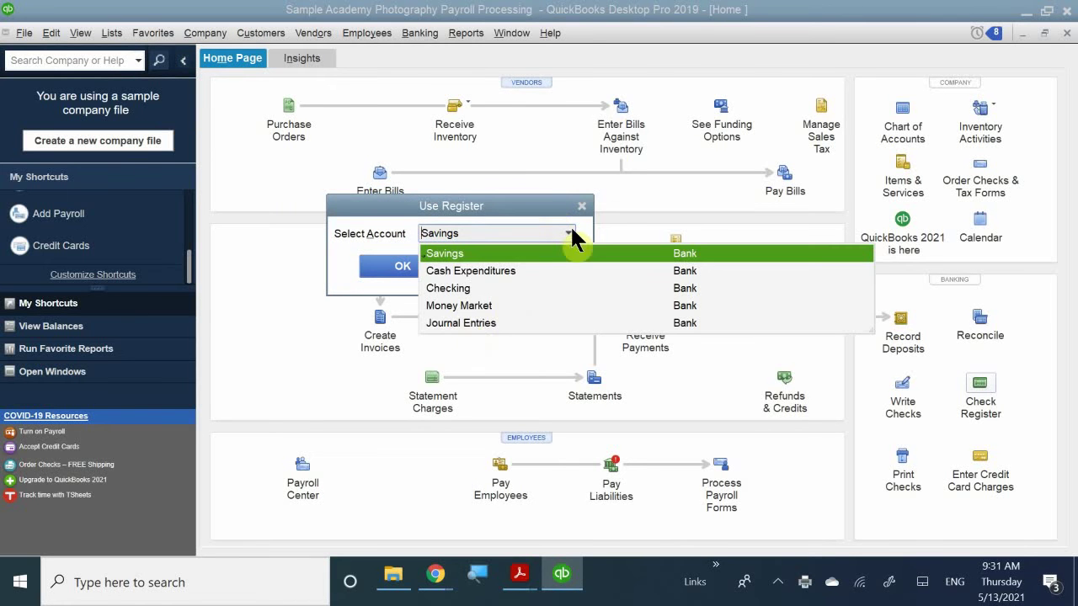
pyautogui.click(452, 288)
pyautogui.click(412, 271)
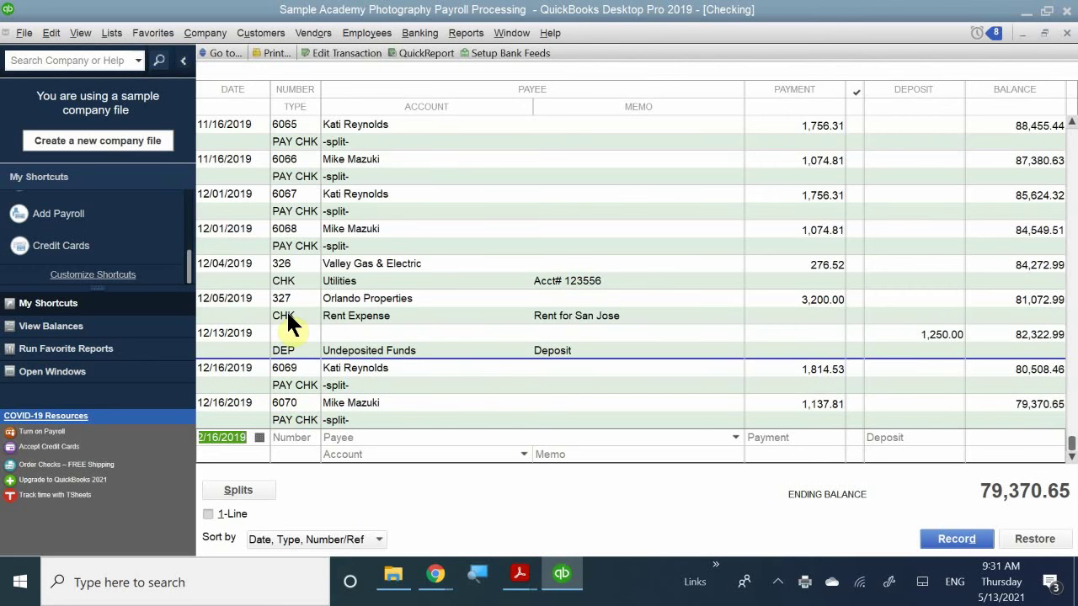
# - Open paycheck 6069 from the Checking register to review it, then close it and the register
pyautogui.click(300, 373)
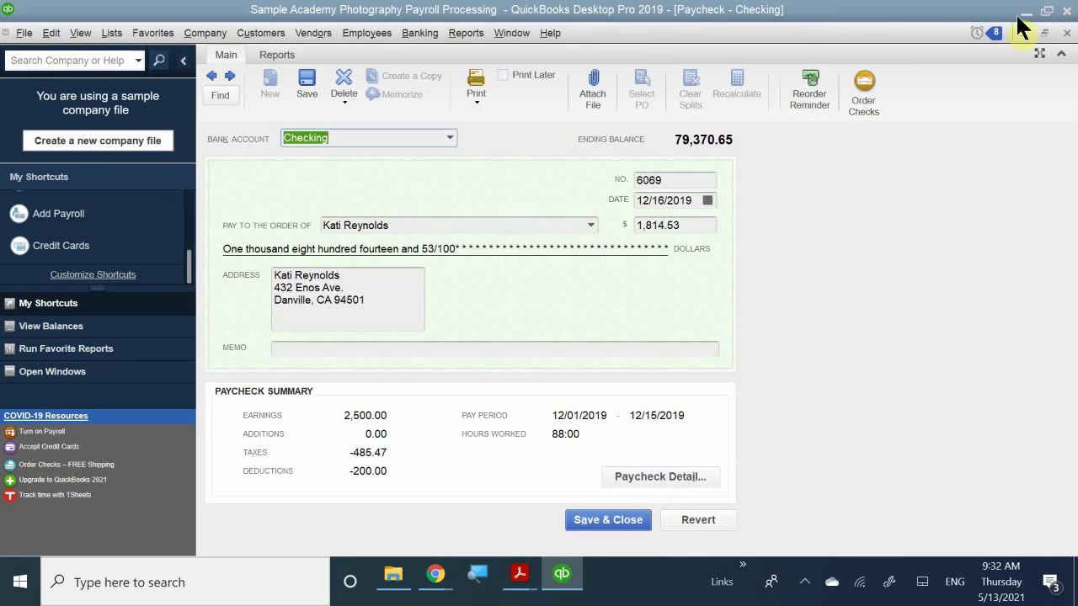
pyautogui.click(1063, 34)
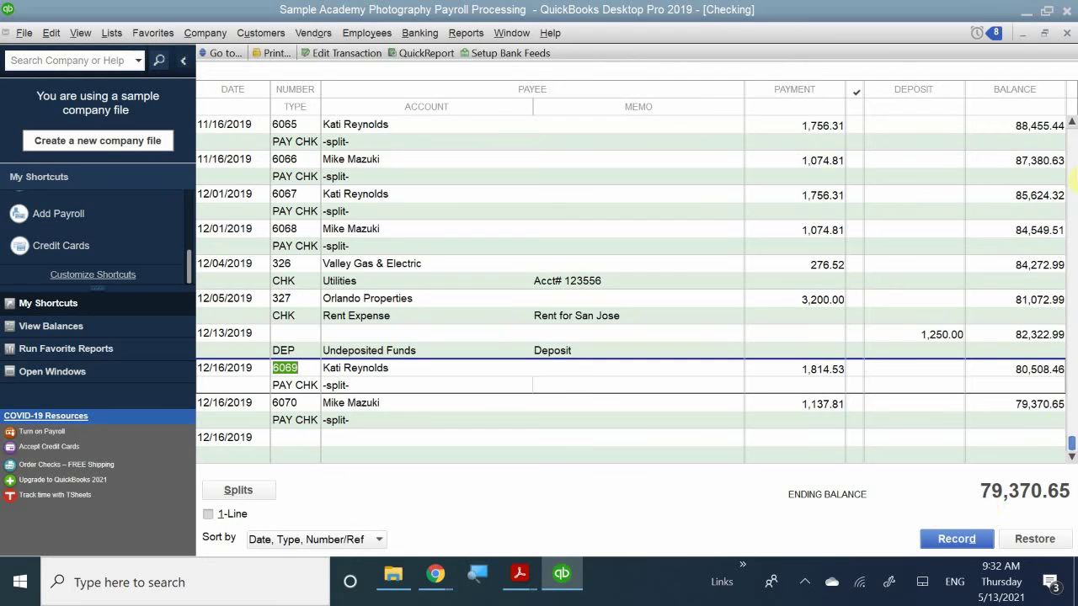
pyautogui.click(1044, 33)
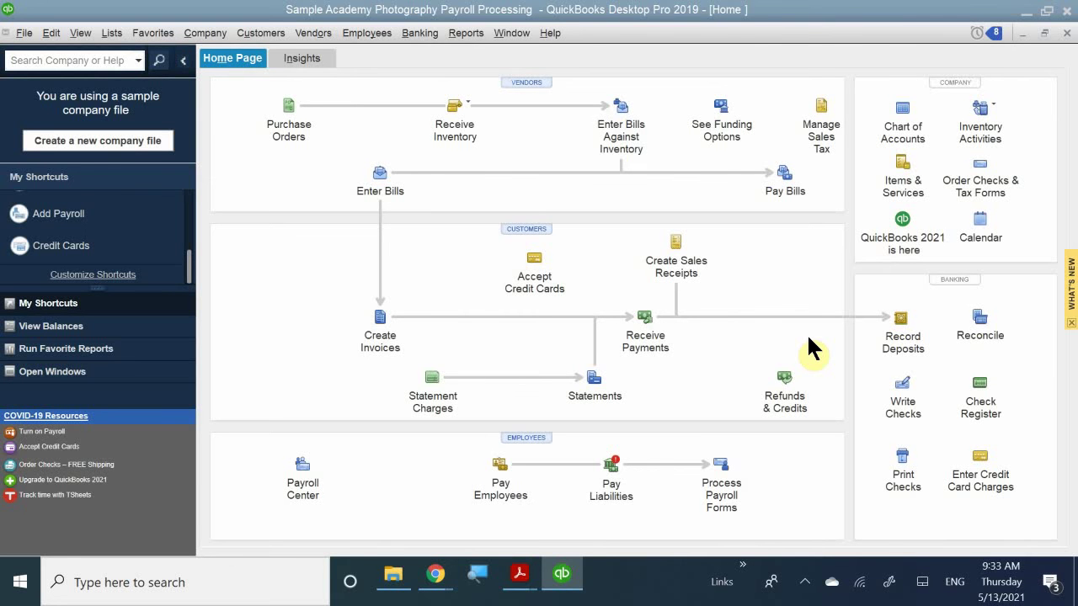
# - Read QB CH 11.pdf down to the Printing Pay Stubs section, then return to QuickBooks
pyautogui.moveTo(517, 572)
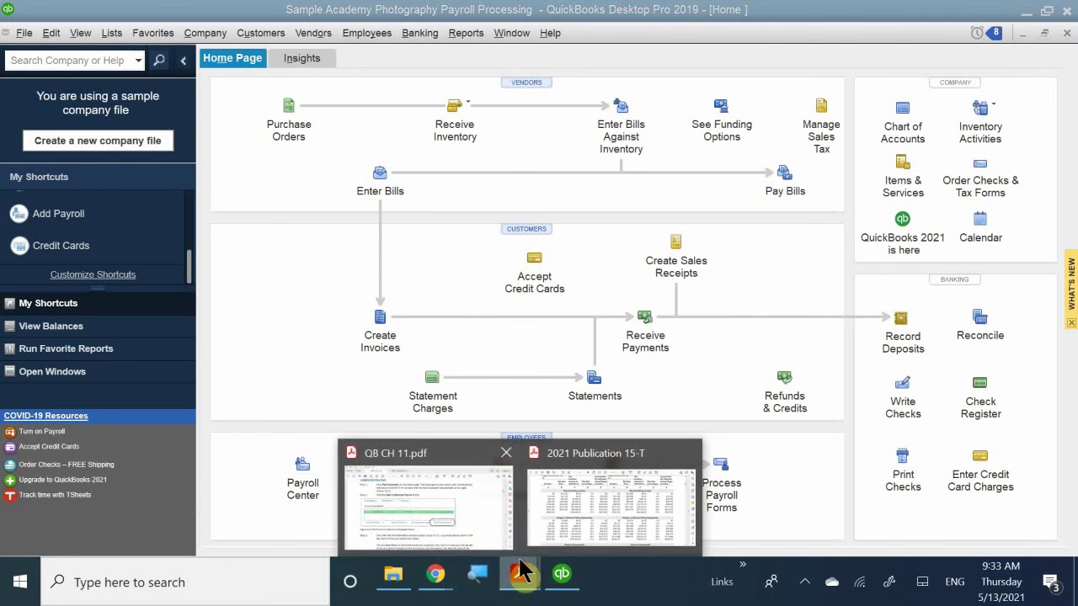
pyautogui.click(430, 519)
pyautogui.scroll(-5, 287, 397)
pyautogui.scroll(-20, 287, 397)
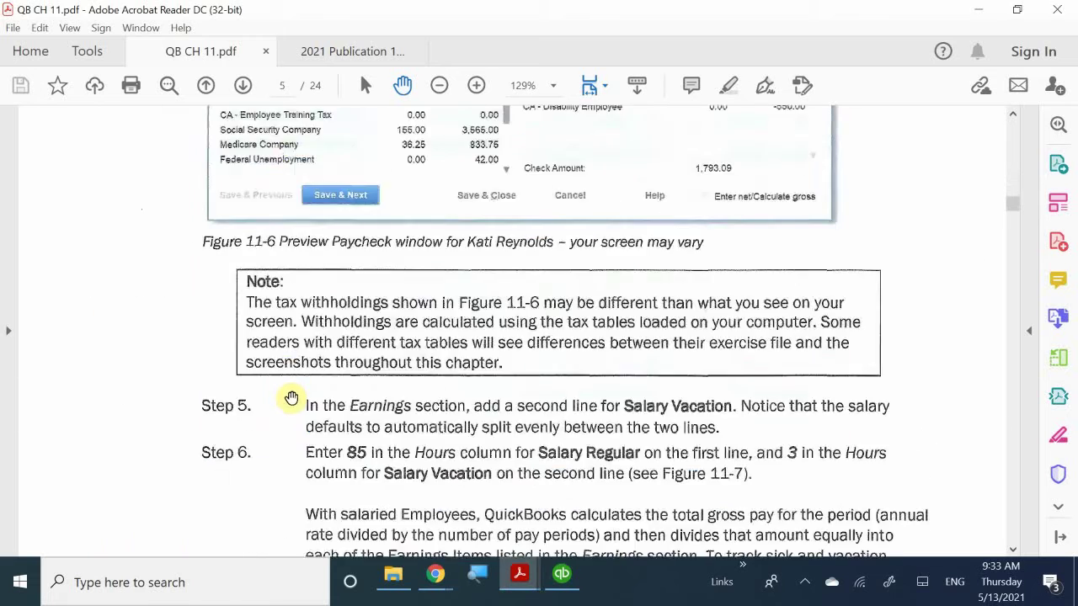
pyautogui.scroll(-15, 280, 395)
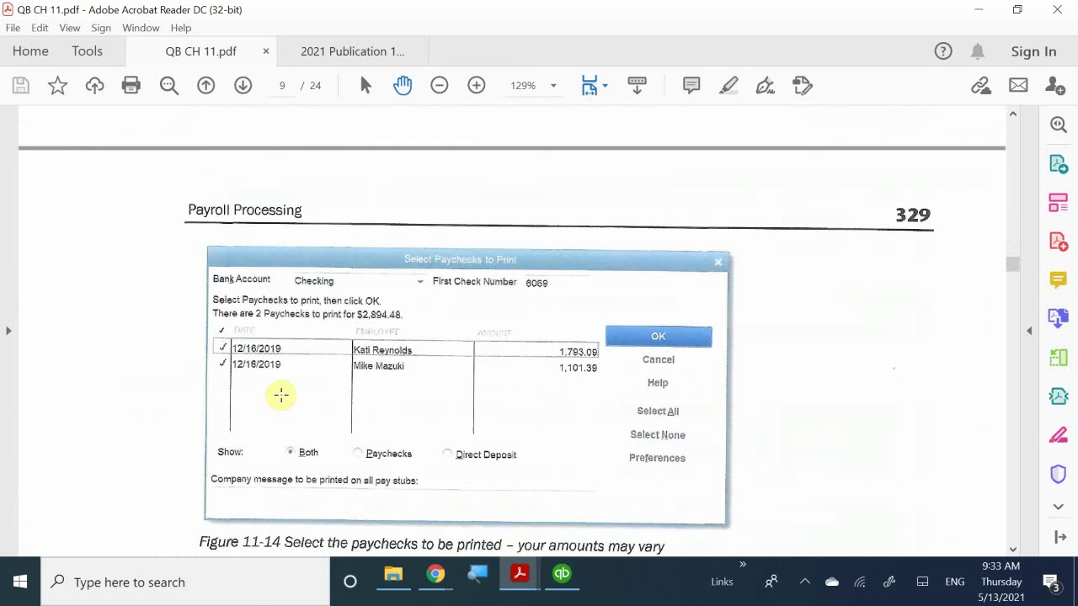
pyautogui.scroll(-15, 280, 395)
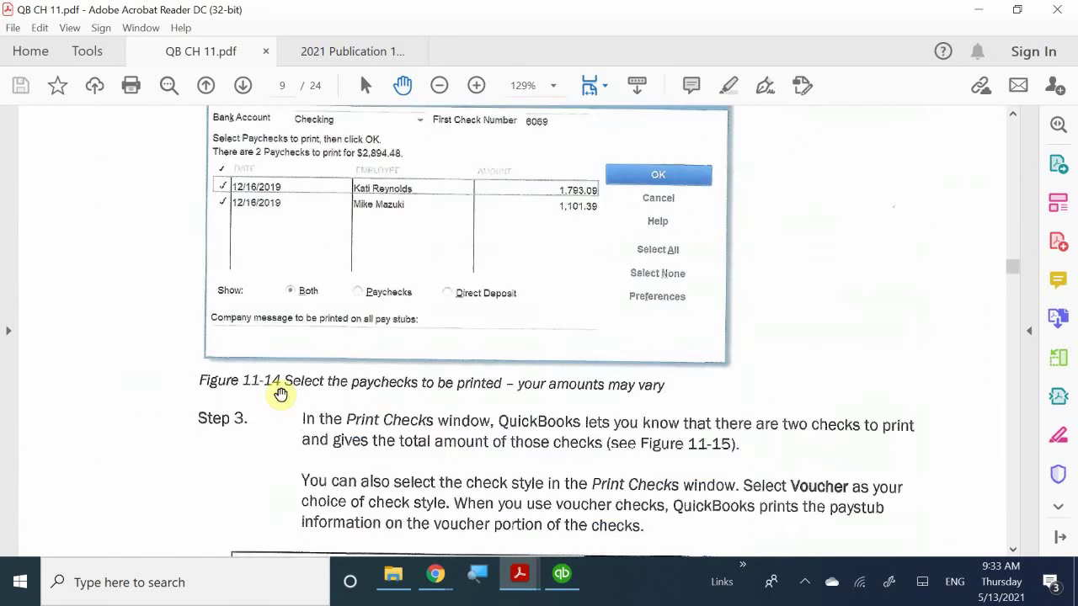
pyautogui.scroll(-15, 282, 395)
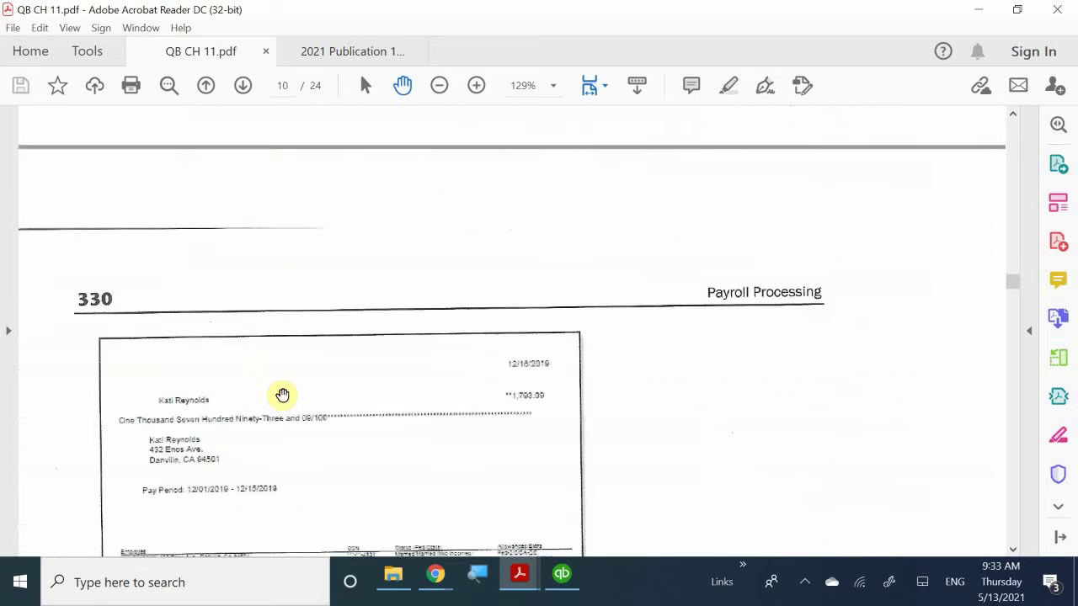
pyautogui.scroll(-5, 278, 399)
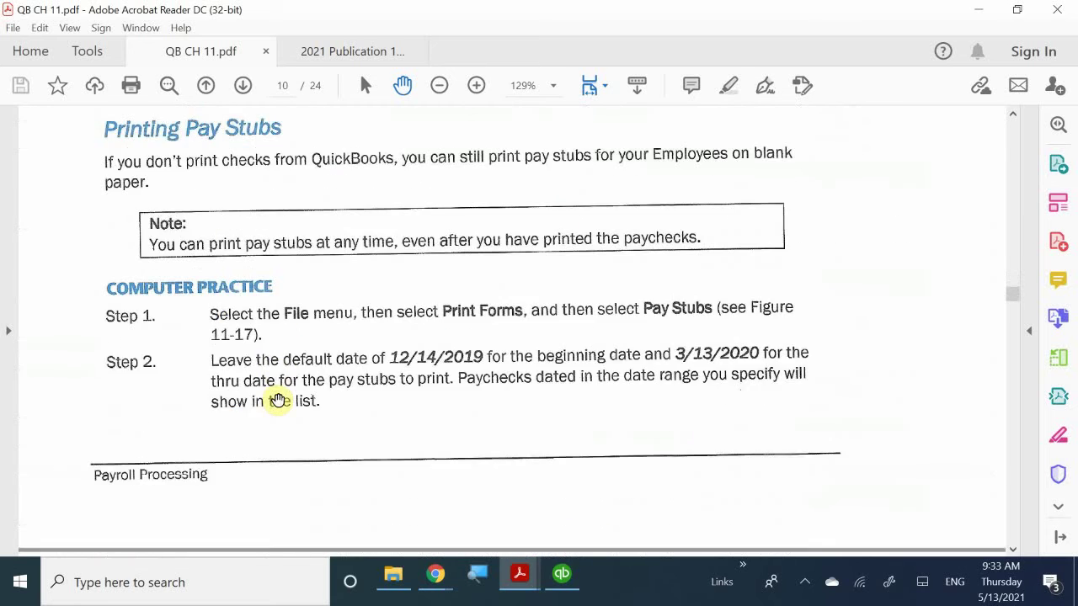
pyautogui.scroll(3, 277, 401)
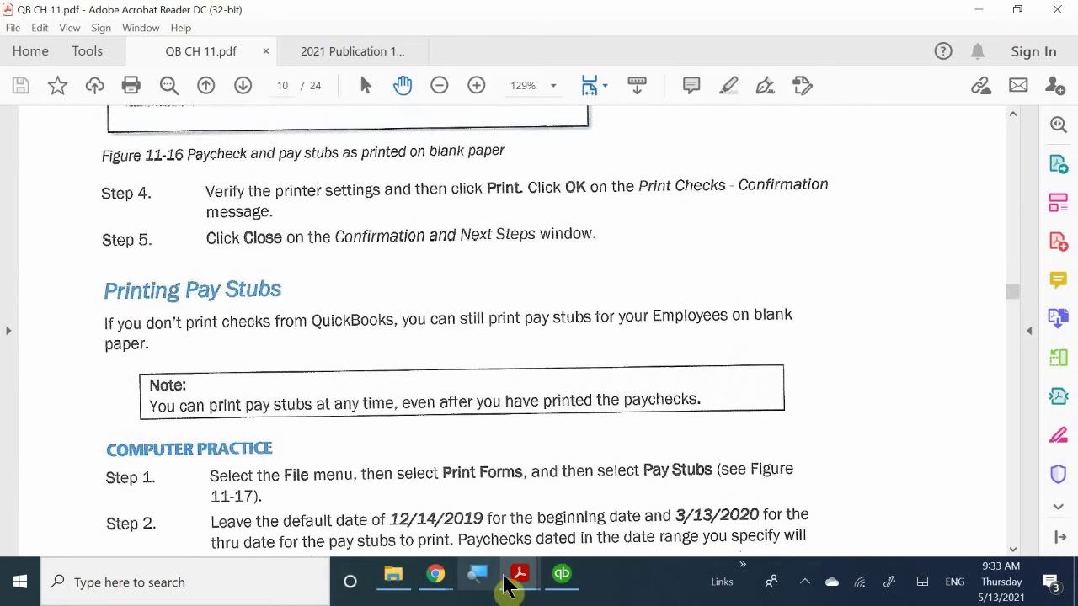
pyautogui.moveTo(522, 589)
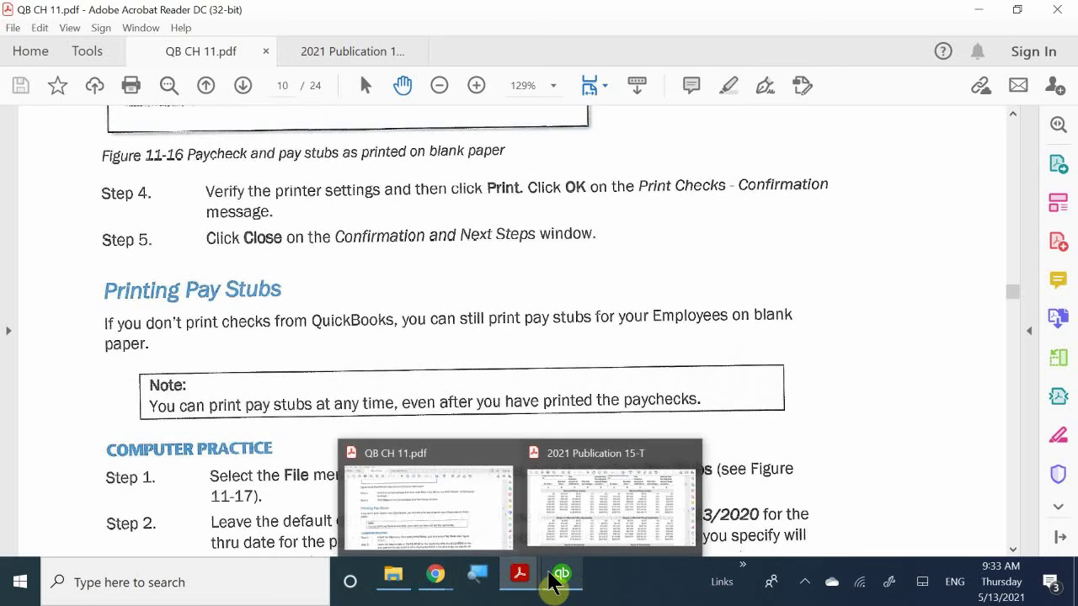
pyautogui.moveTo(561, 579)
pyautogui.click(575, 498)
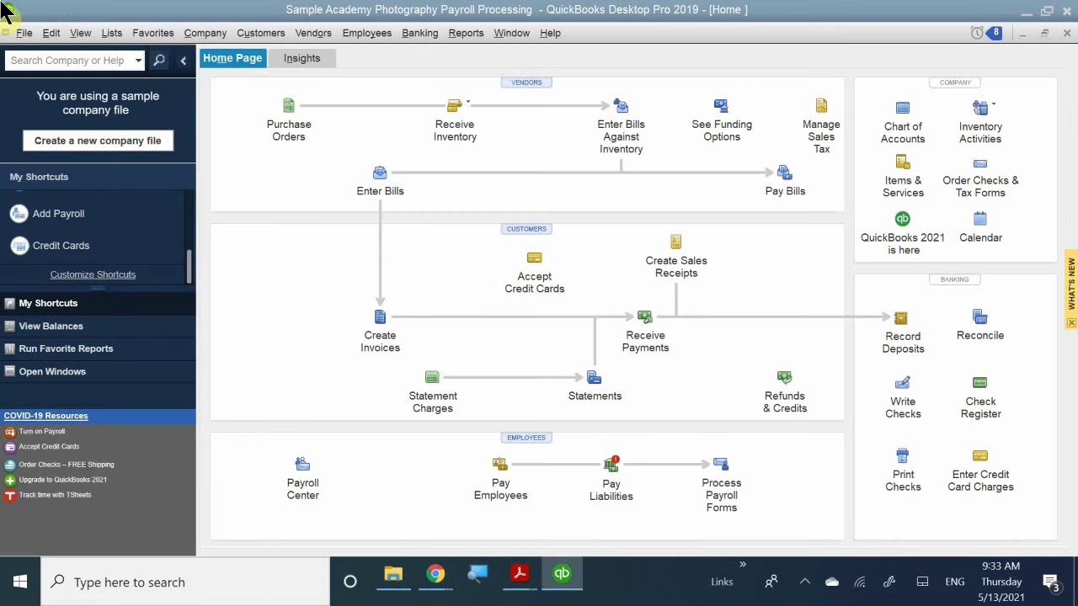
# - Use File > Print Forms > Pay Stubs to list both 12/16/2019 pay stubs ($2,952.34) for printing
pyautogui.click(24, 33)
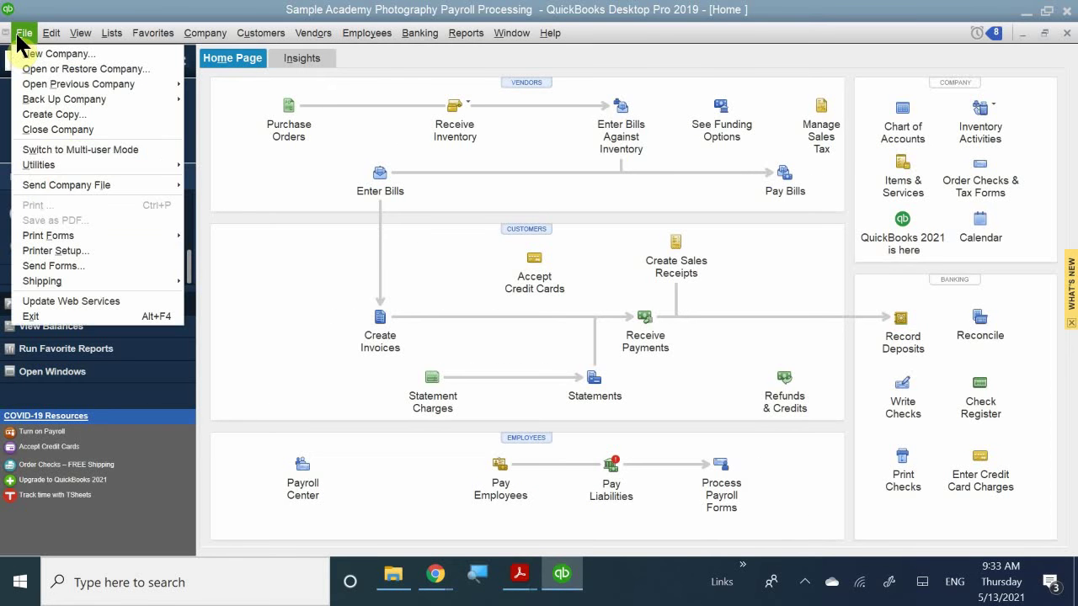
pyautogui.moveTo(90, 236)
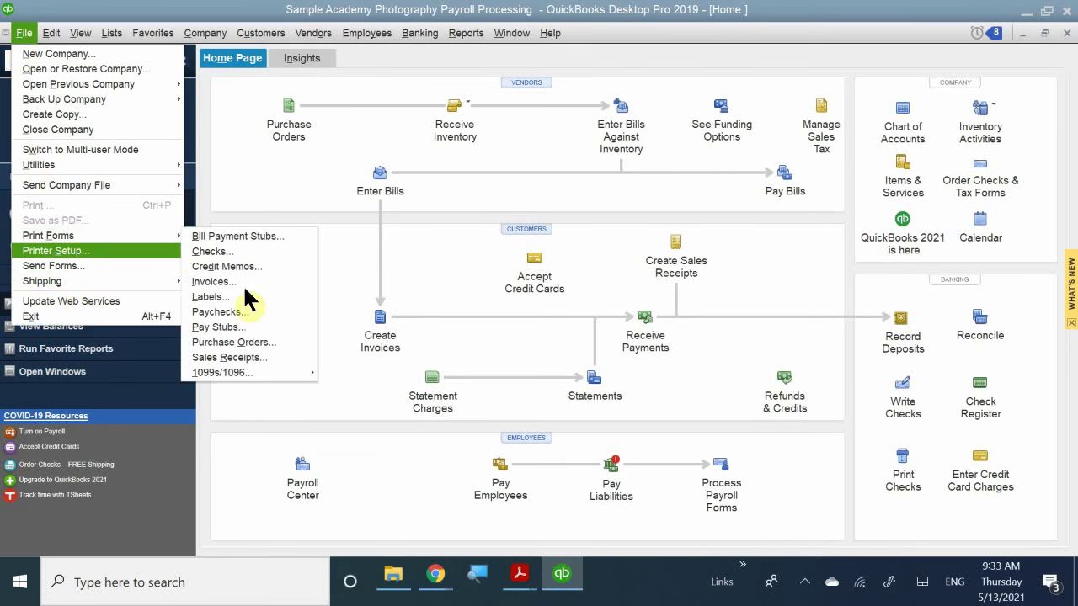
pyautogui.click(283, 328)
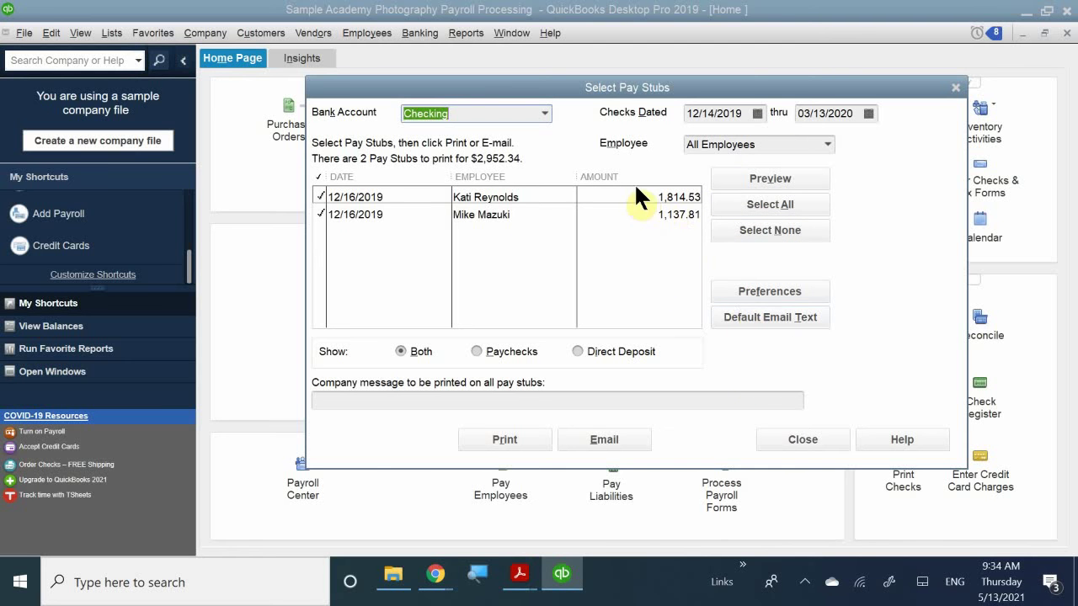
# - Preview pay stubs 6069 and 6070 zoomed in, page through both, and close the preview
pyautogui.click(768, 177)
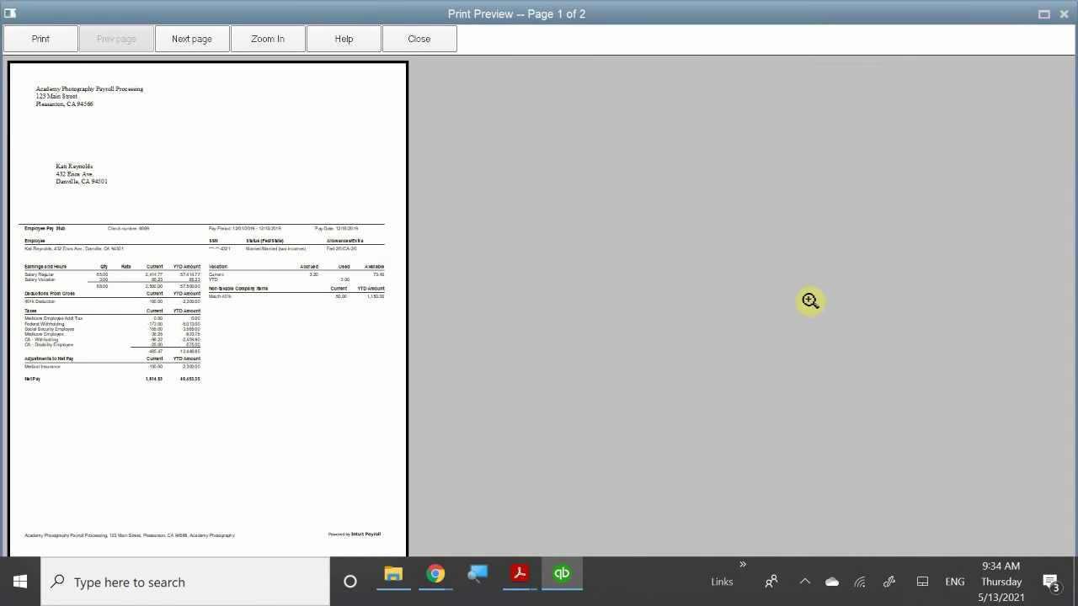
pyautogui.click(114, 248)
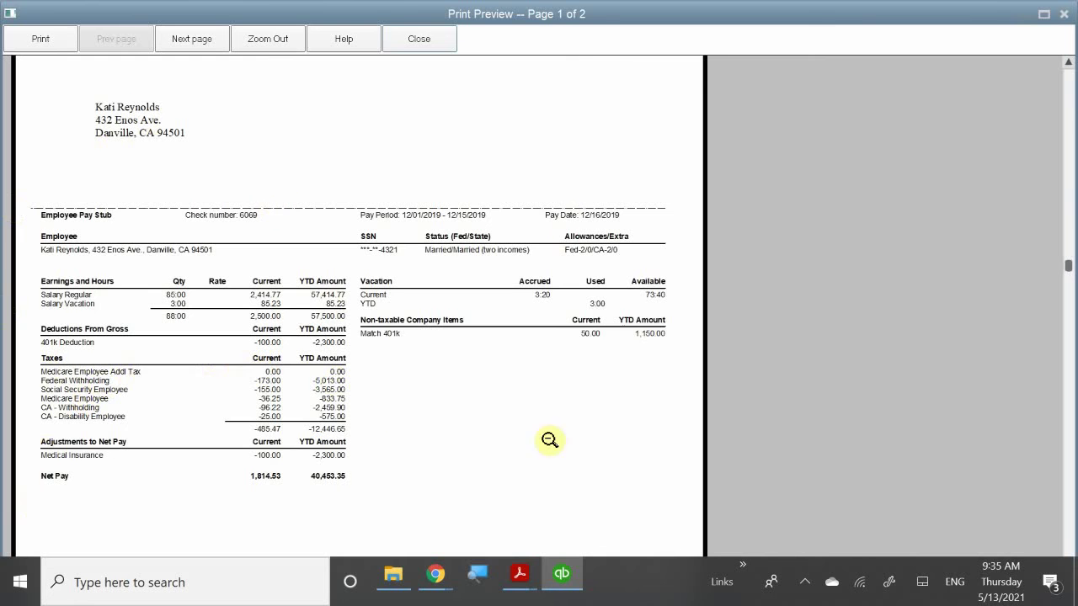
pyautogui.press('pagedown')
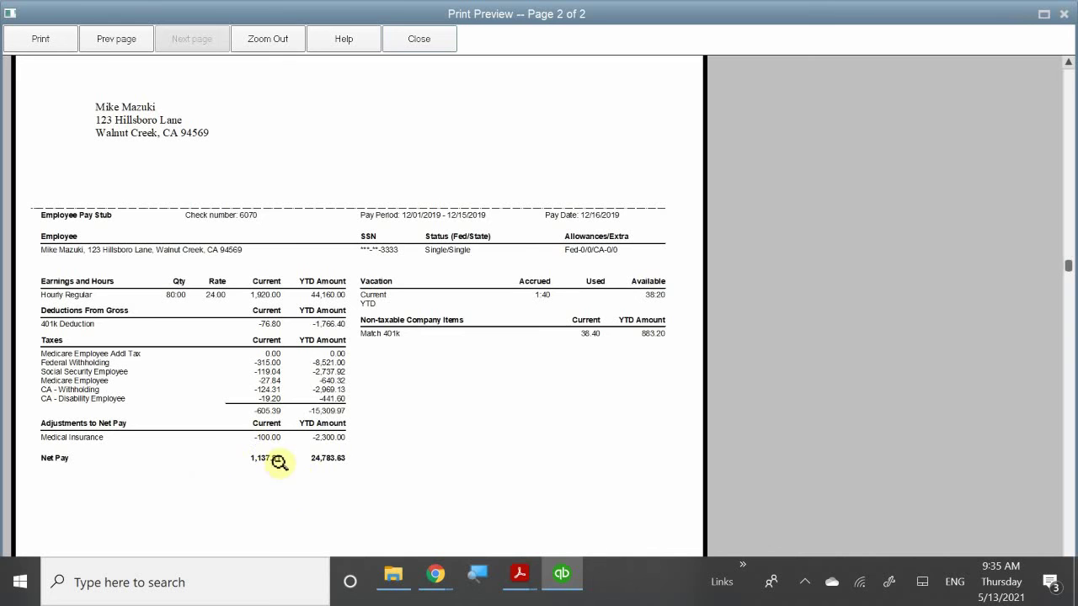
pyautogui.press('pageup')
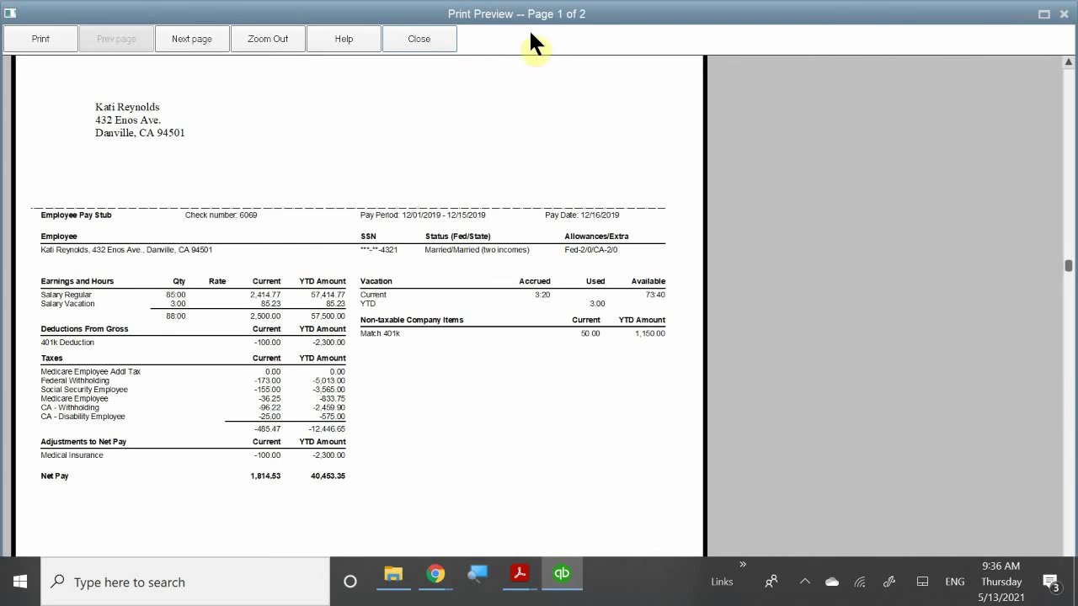
pyautogui.click(429, 42)
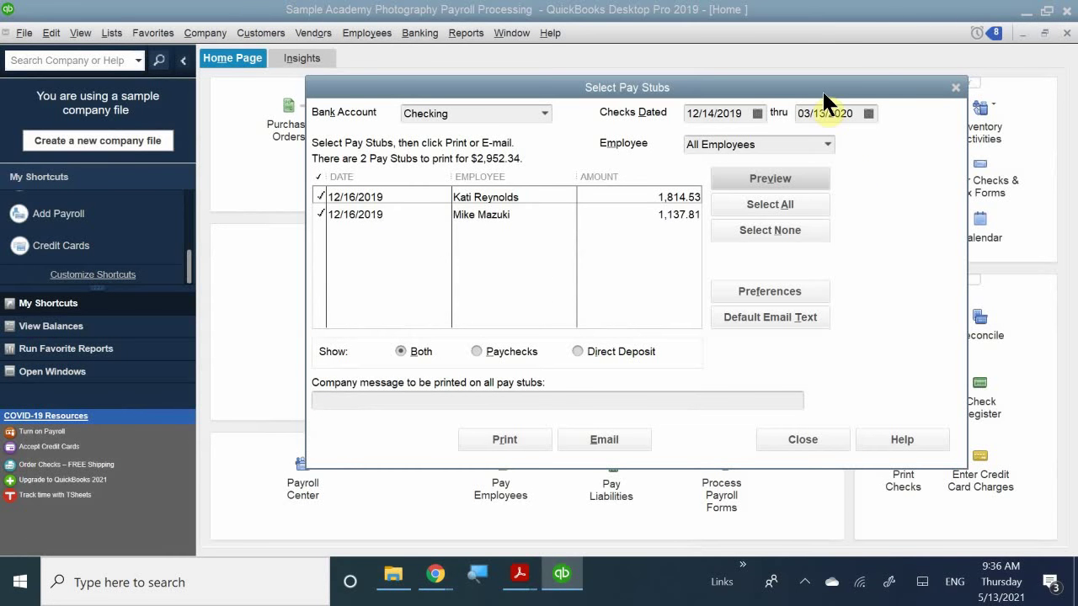
# - Move the Select Pay Stubs dialog aside and close it
pyautogui.moveTo(830, 82); pyautogui.dragTo(766, 27)
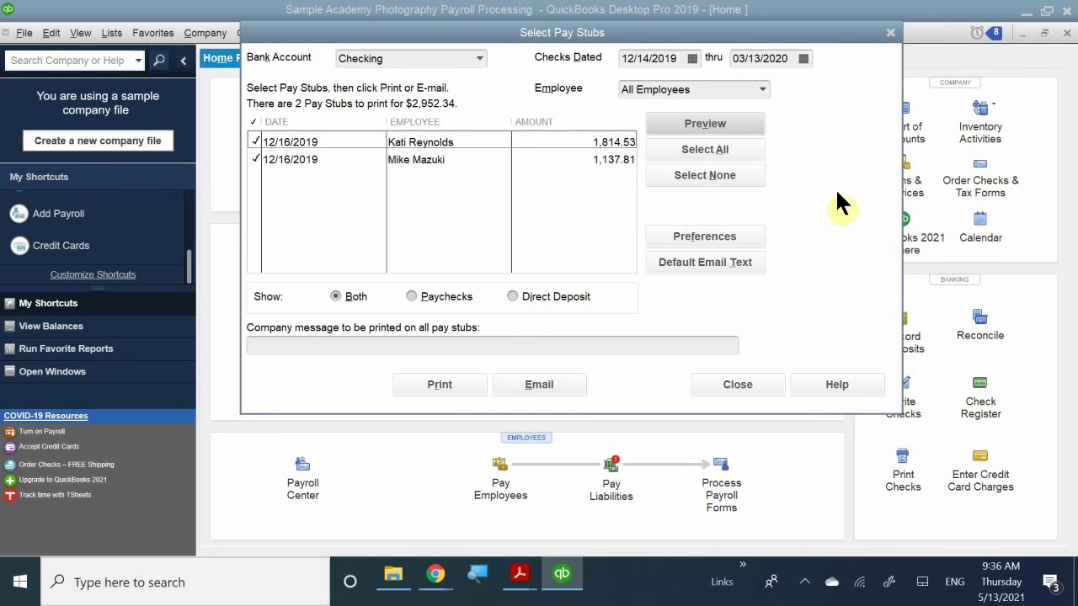
pyautogui.click(891, 34)
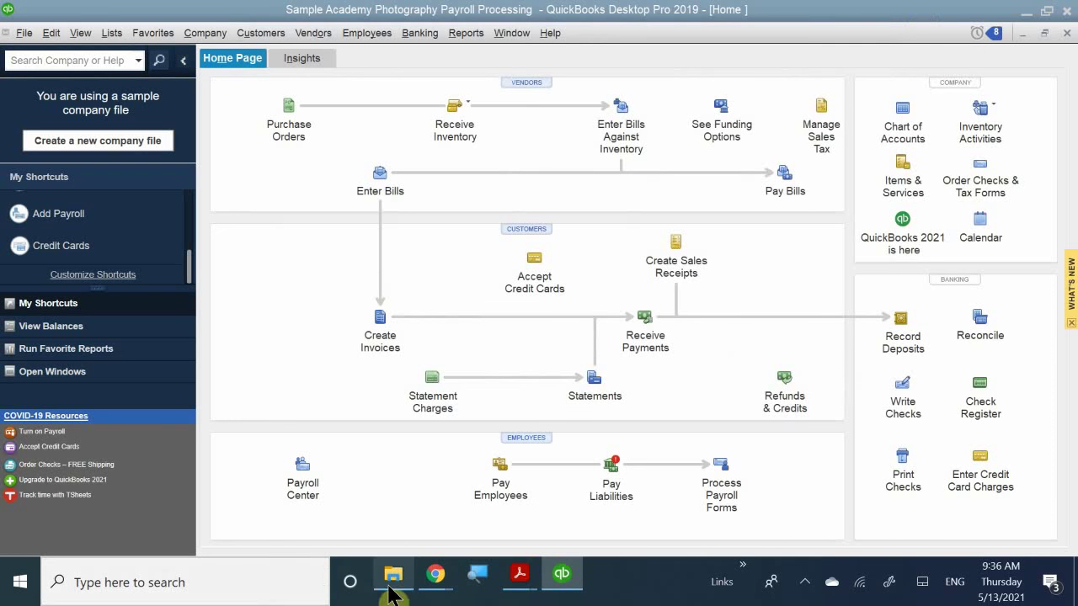
# - Bring up QB CH 11.pdf in Acrobat and scroll to page 13's Editing Paychecks Steps 5–7
pyautogui.moveTo(515, 579)
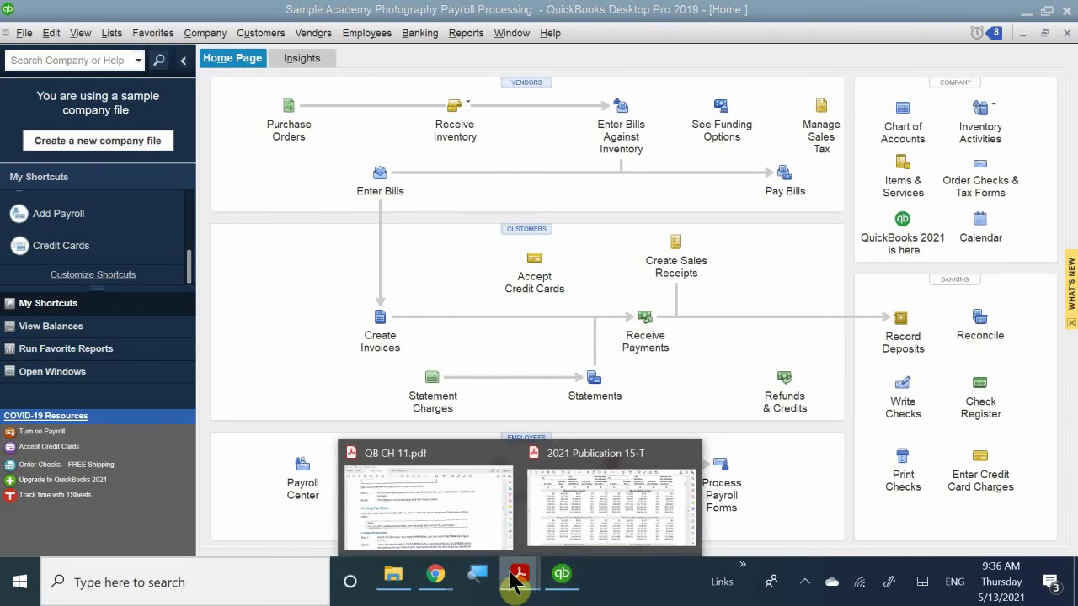
pyautogui.click(423, 514)
pyautogui.scroll(-3, 423, 389)
pyautogui.scroll(-10, 423, 389)
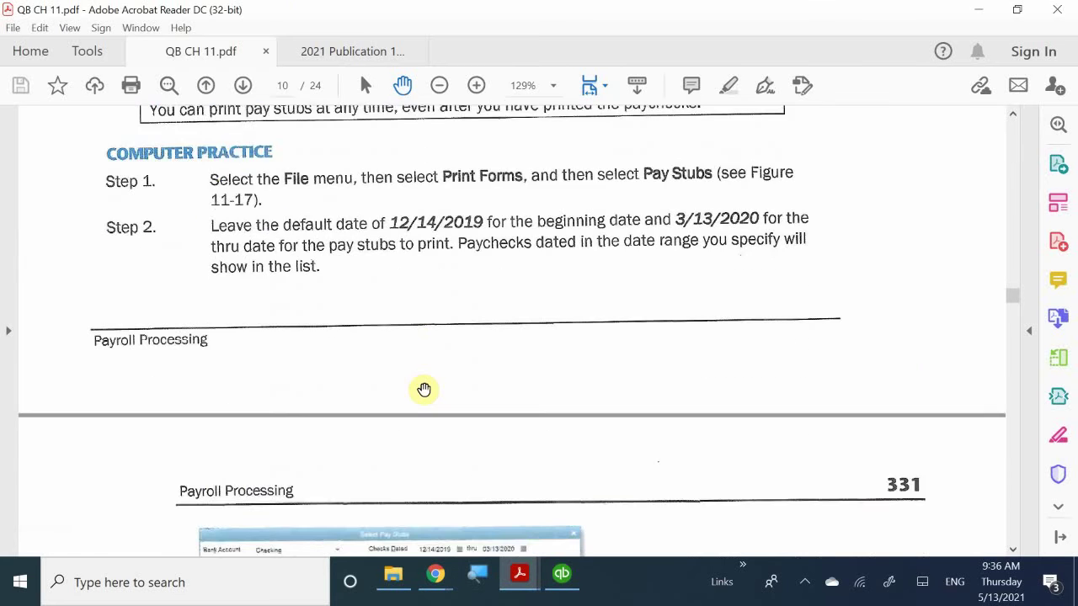
pyautogui.scroll(-8, 420, 390)
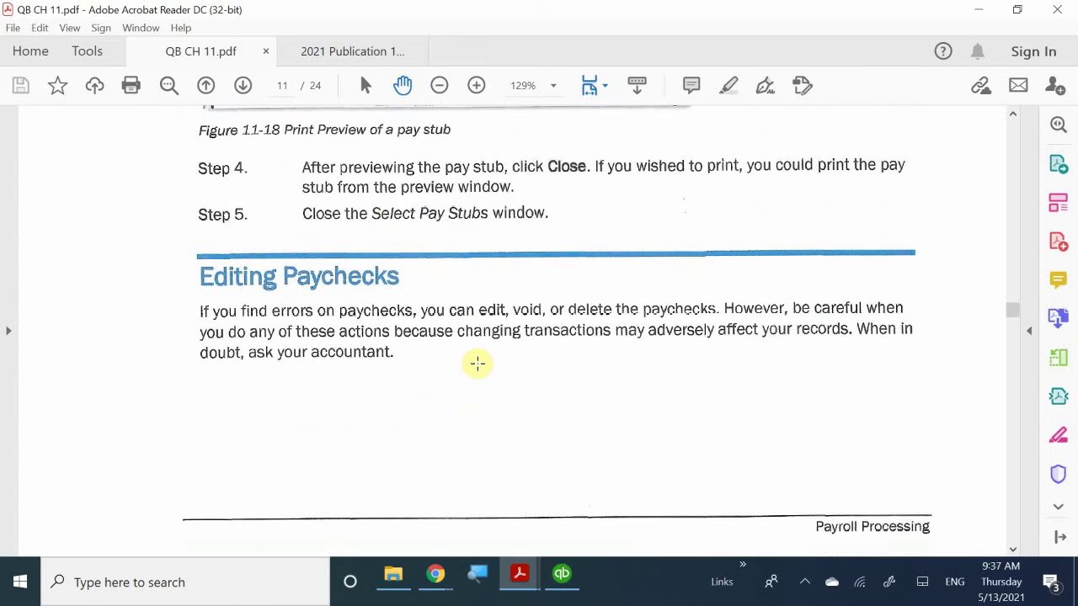
pyautogui.scroll(-5, 435, 395)
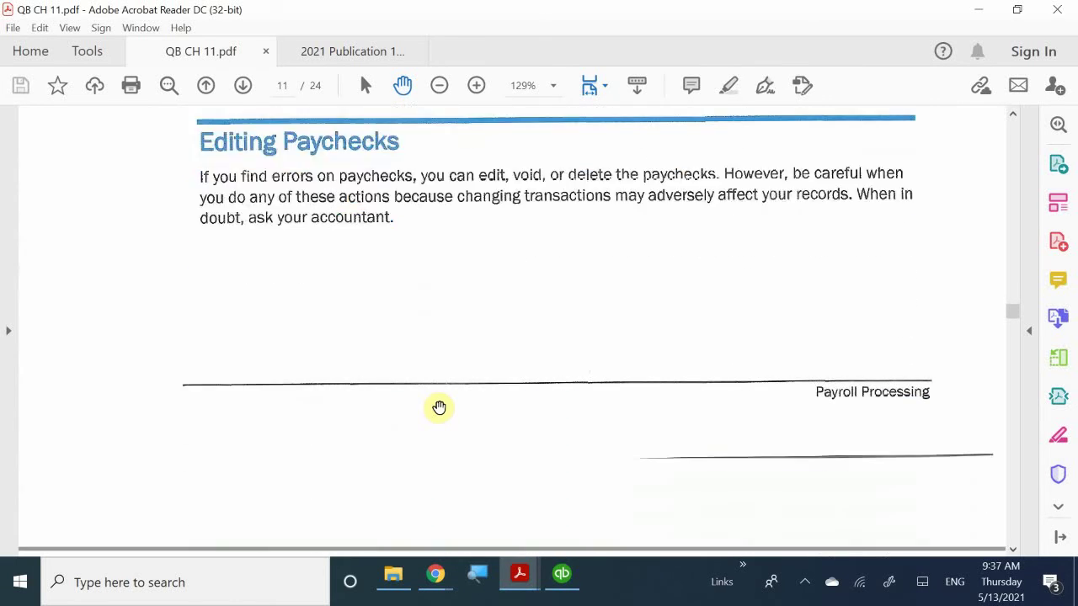
pyautogui.scroll(-3, 438, 407)
pyautogui.scroll(-3, 441, 401)
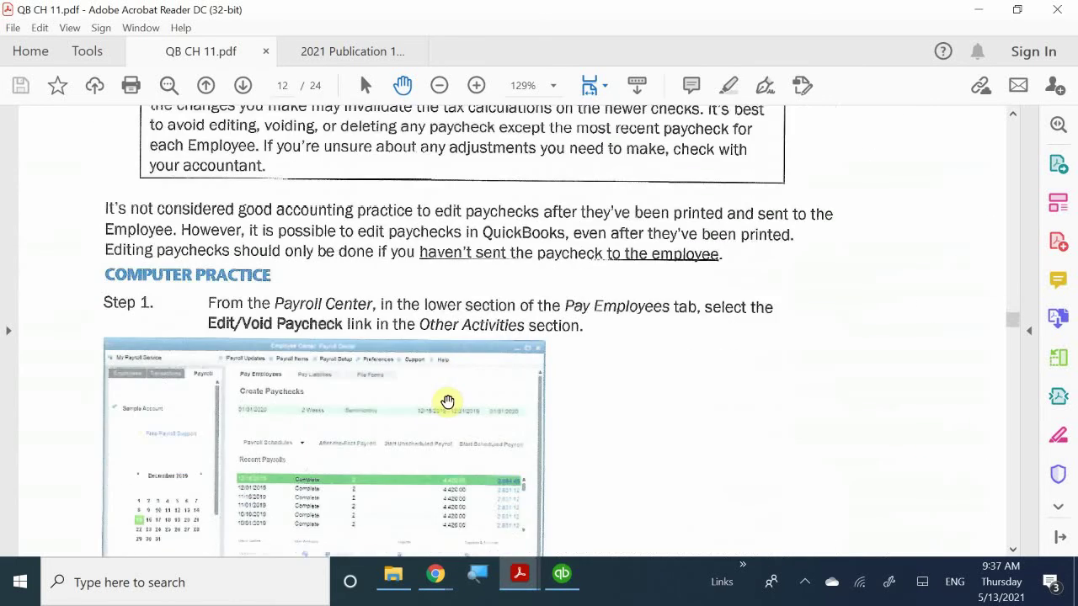
pyautogui.scroll(-4, 447, 401)
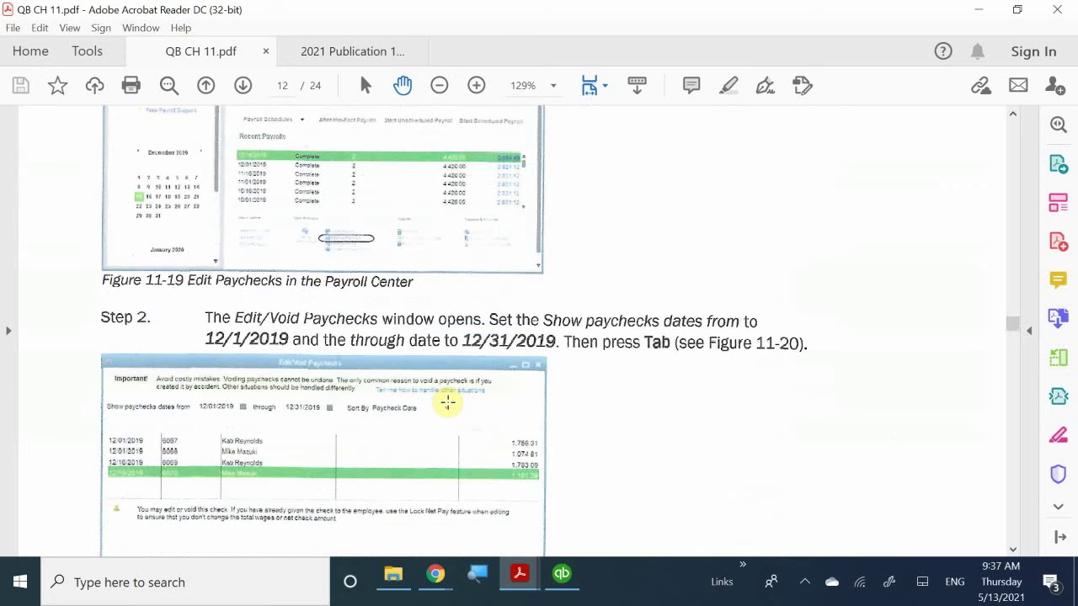
pyautogui.scroll(-6, 447, 402)
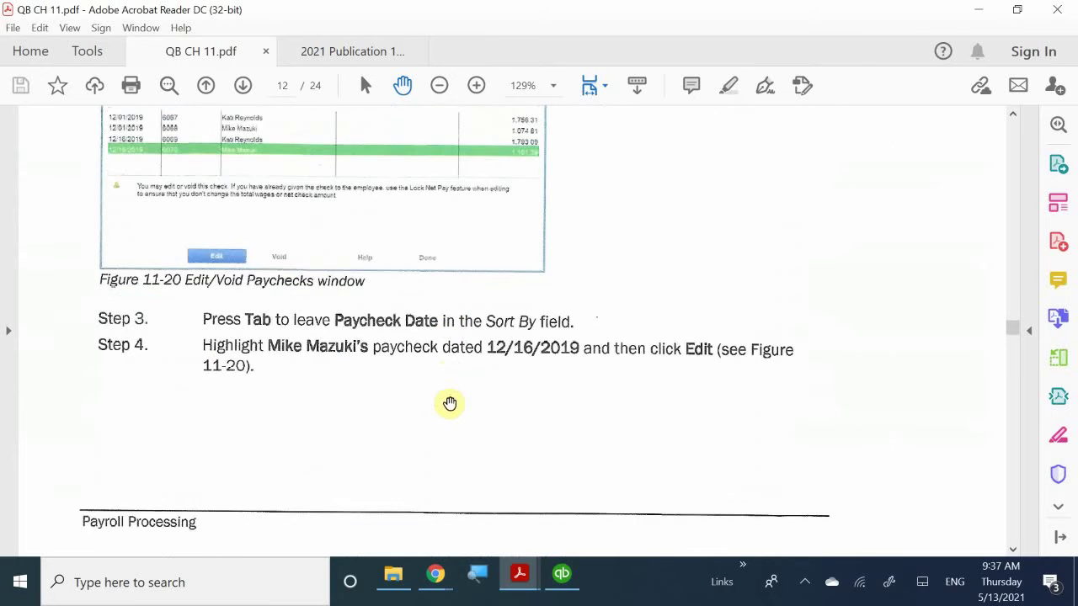
pyautogui.scroll(-7, 451, 405)
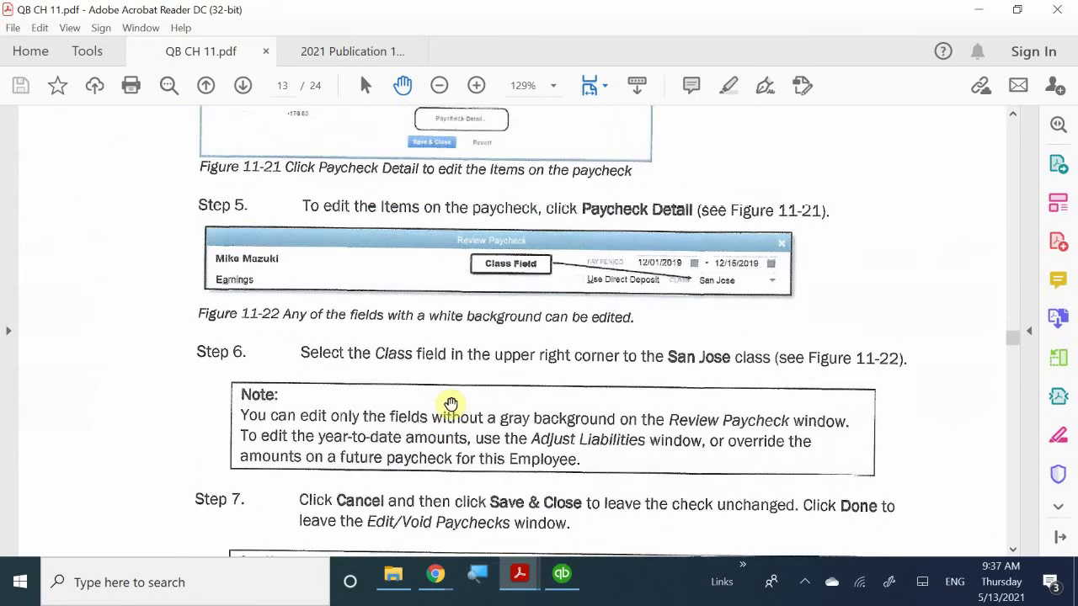
pyautogui.scroll(-7, 450, 405)
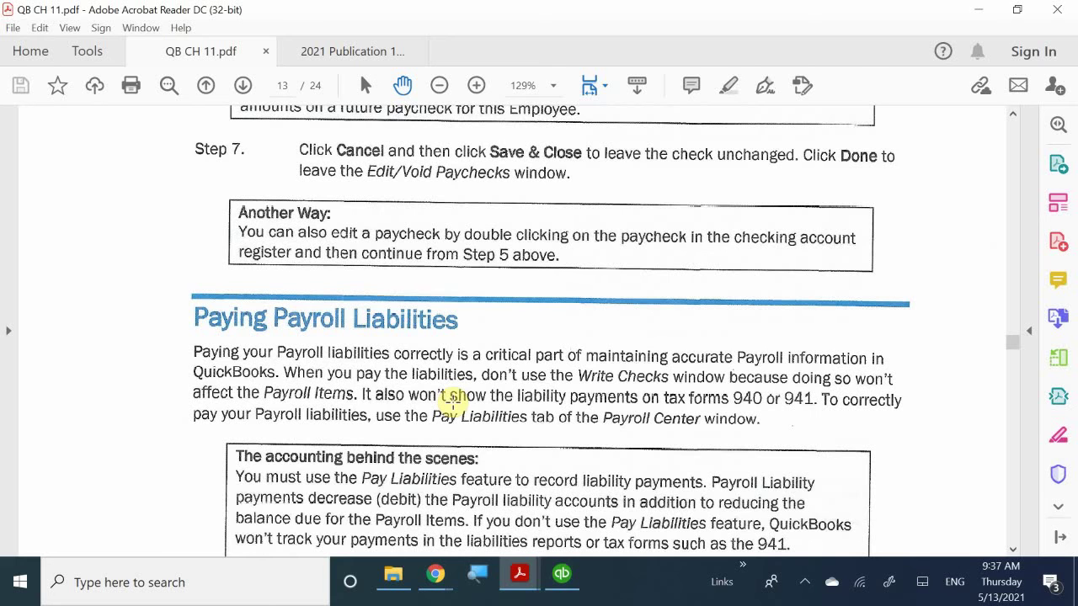
pyautogui.scroll(7, 452, 403)
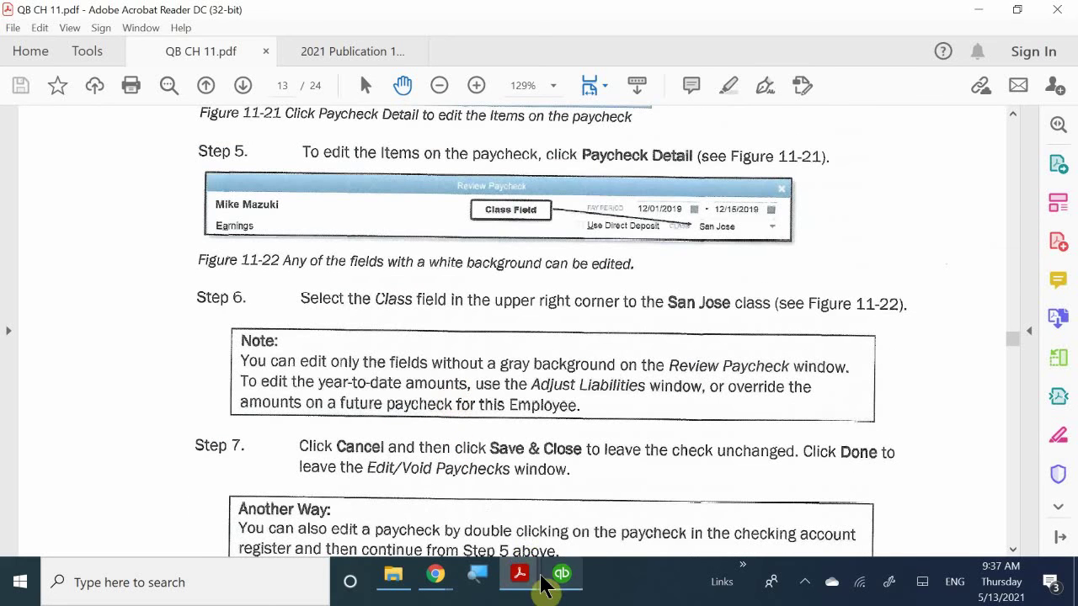
pyautogui.moveTo(562, 580)
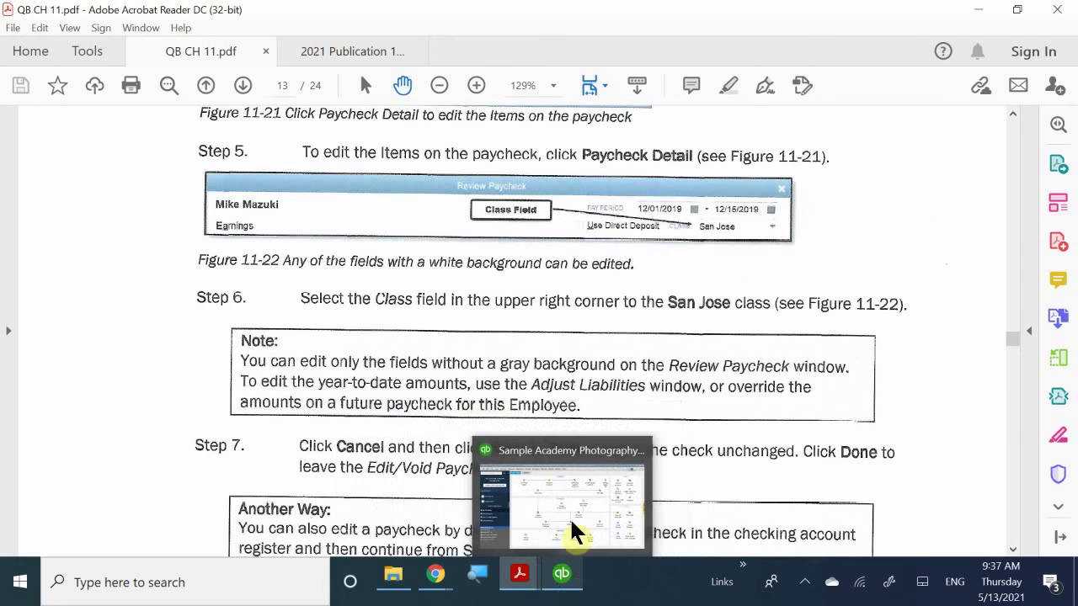
# - Switch from Acrobat Reader back to the QuickBooks Home Page
pyautogui.moveTo(569, 515)
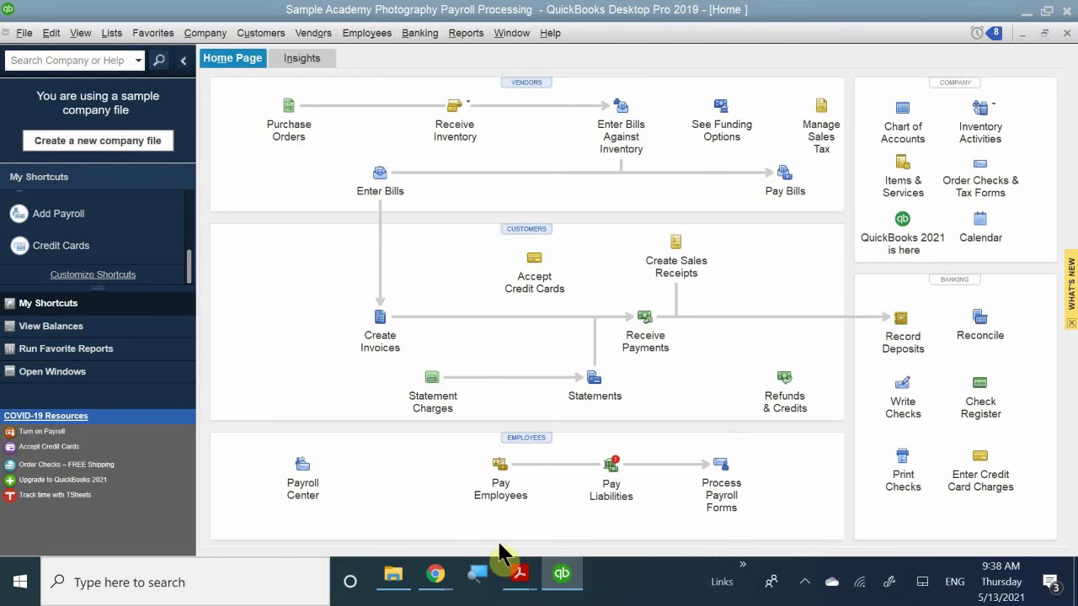
# - Close the Payroll Center and open the Checking register showing paychecks 6069 and 6070
pyautogui.click(504, 491)
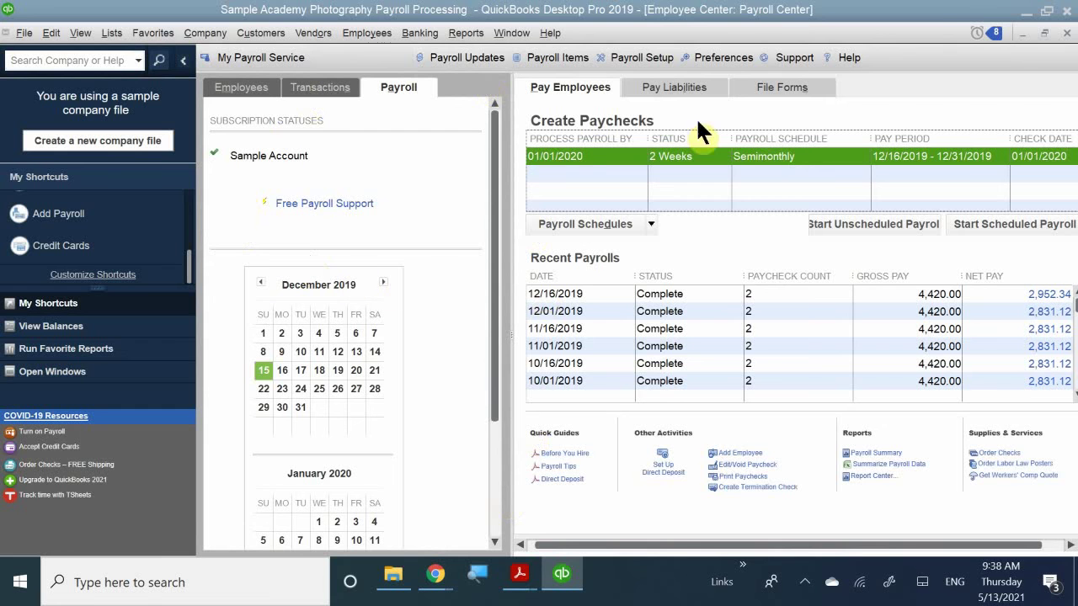
pyautogui.click(1066, 33)
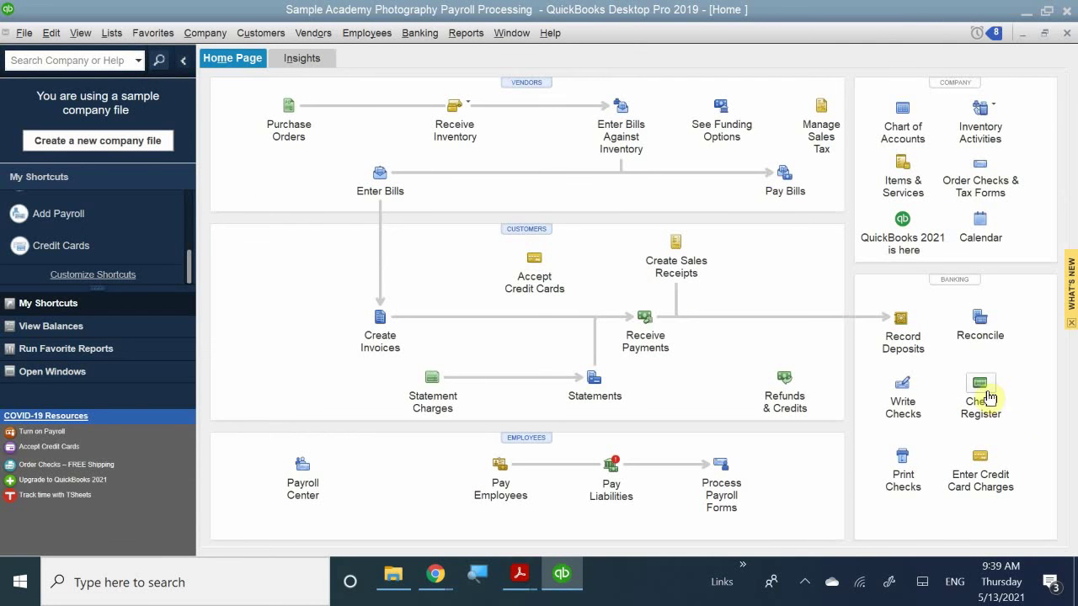
pyautogui.click(982, 393)
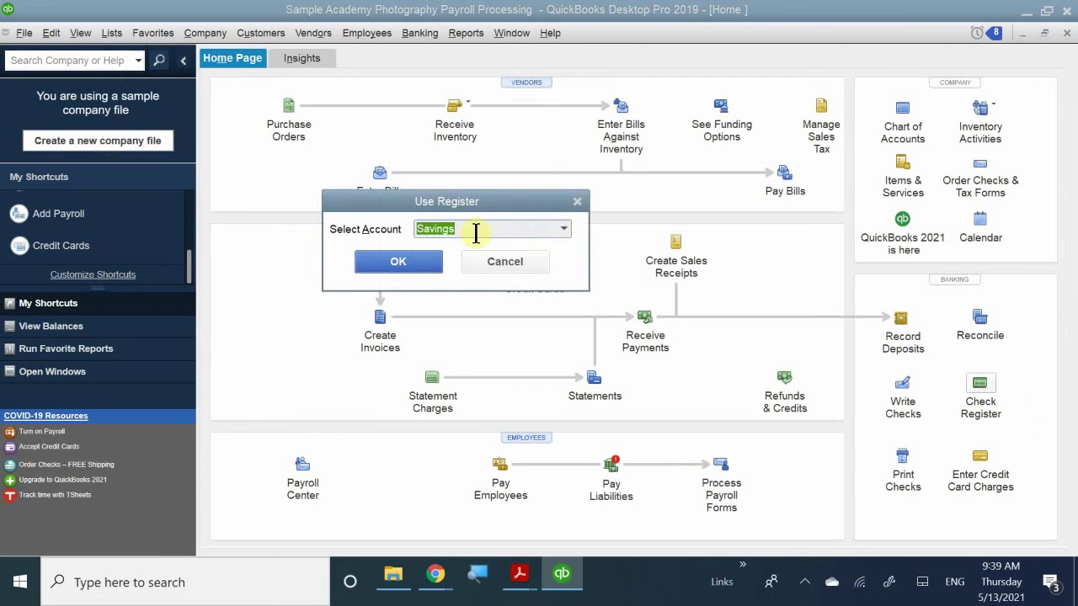
pyautogui.click(566, 231)
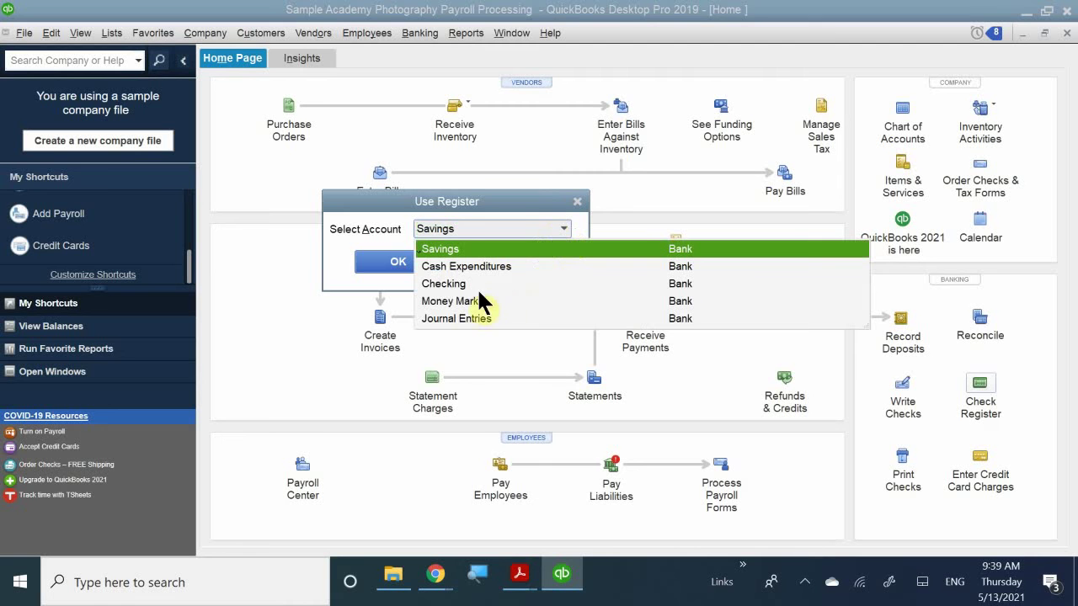
pyautogui.click(443, 283)
pyautogui.click(397, 262)
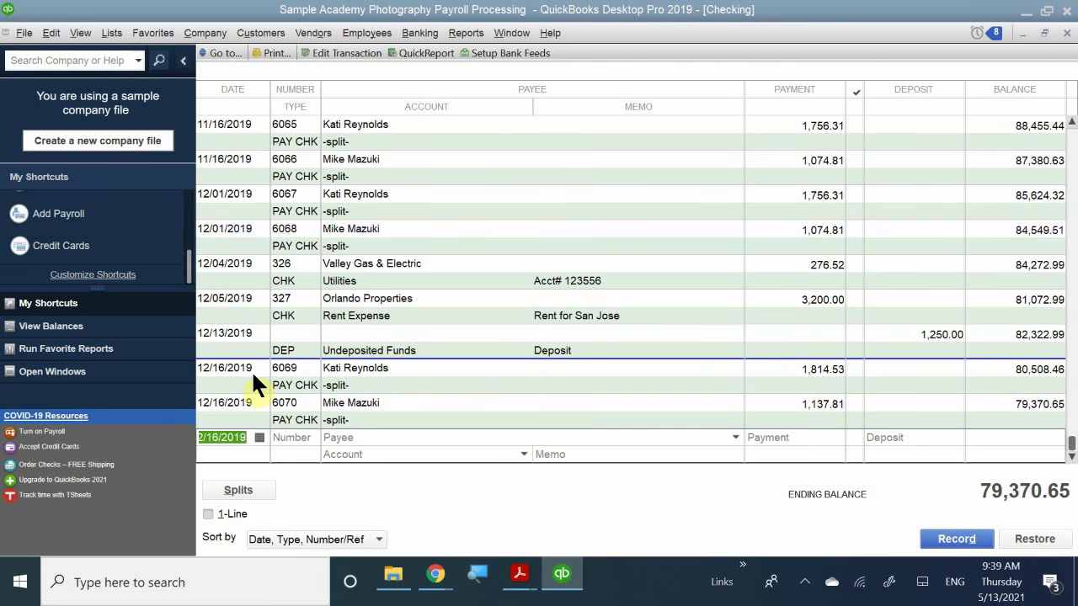
# - Mark paycheck 6069 for $1,814.53 as Print Later and record the change
pyautogui.doubleClick(251, 369)
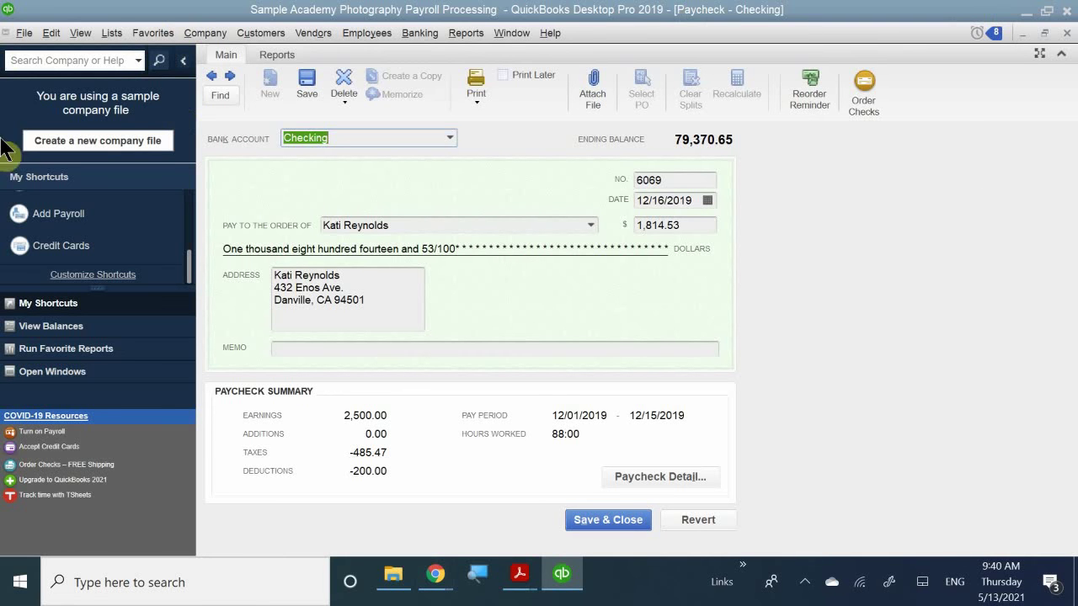
pyautogui.click(533, 74)
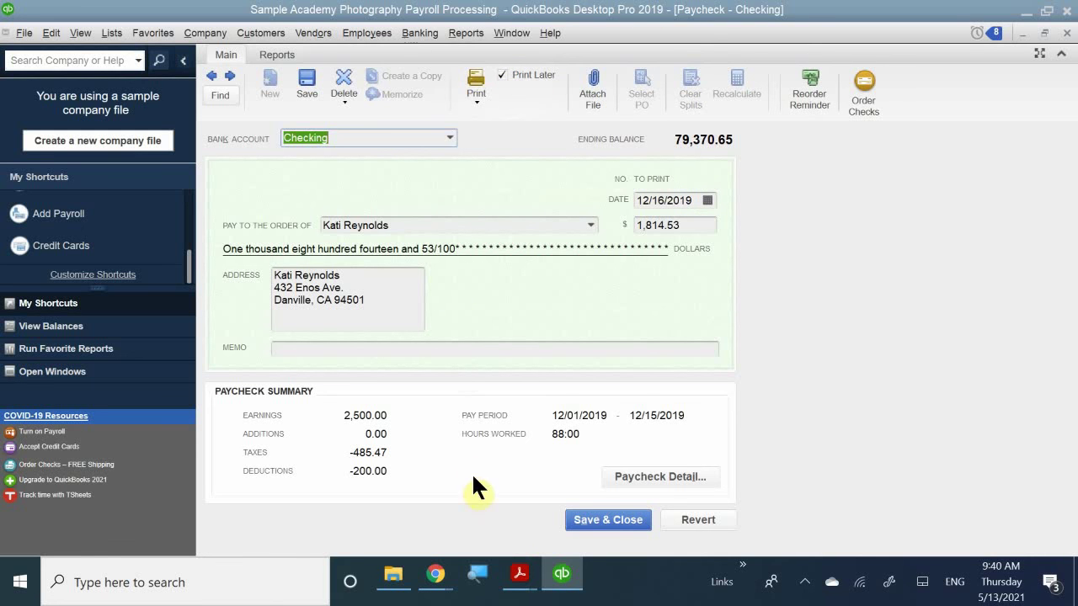
pyautogui.click(580, 520)
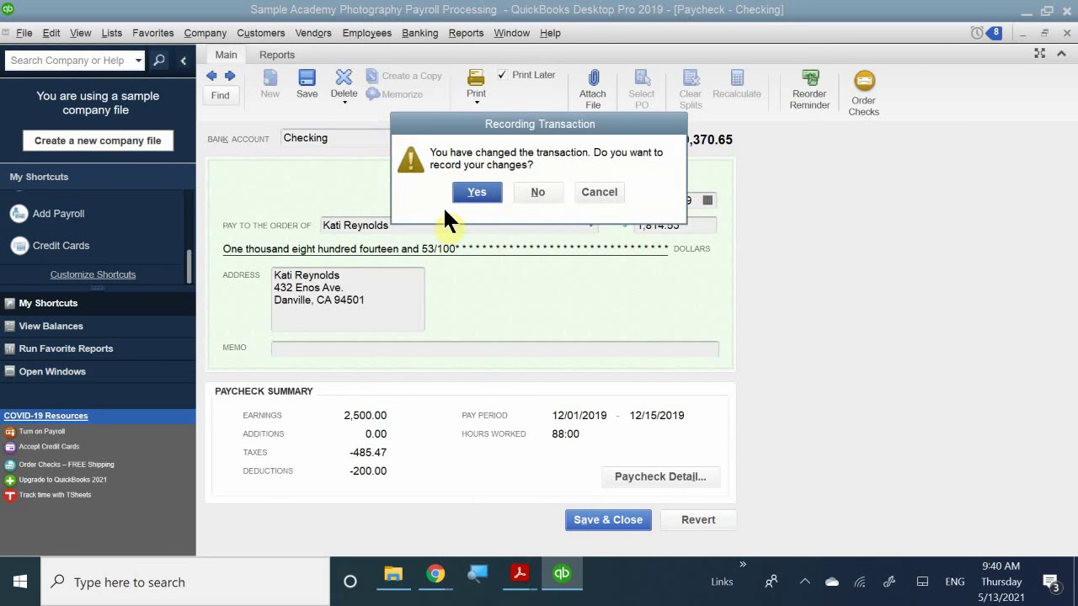
pyautogui.click(475, 194)
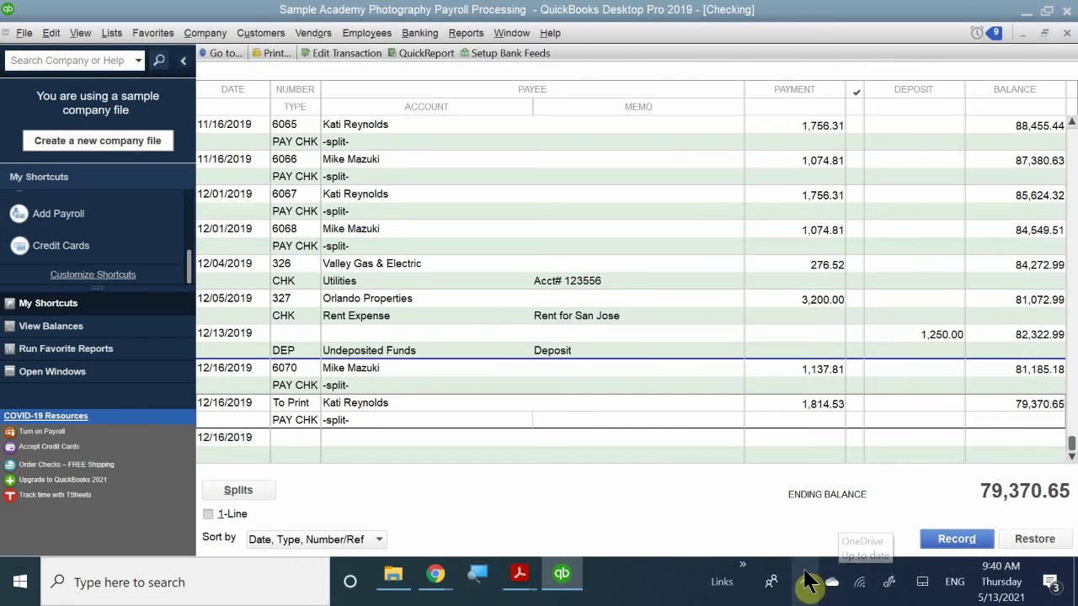
# - Open Select Paychecks to Print via File > Print Forms > Paychecks and reposition the dialog
pyautogui.click(6, 33)
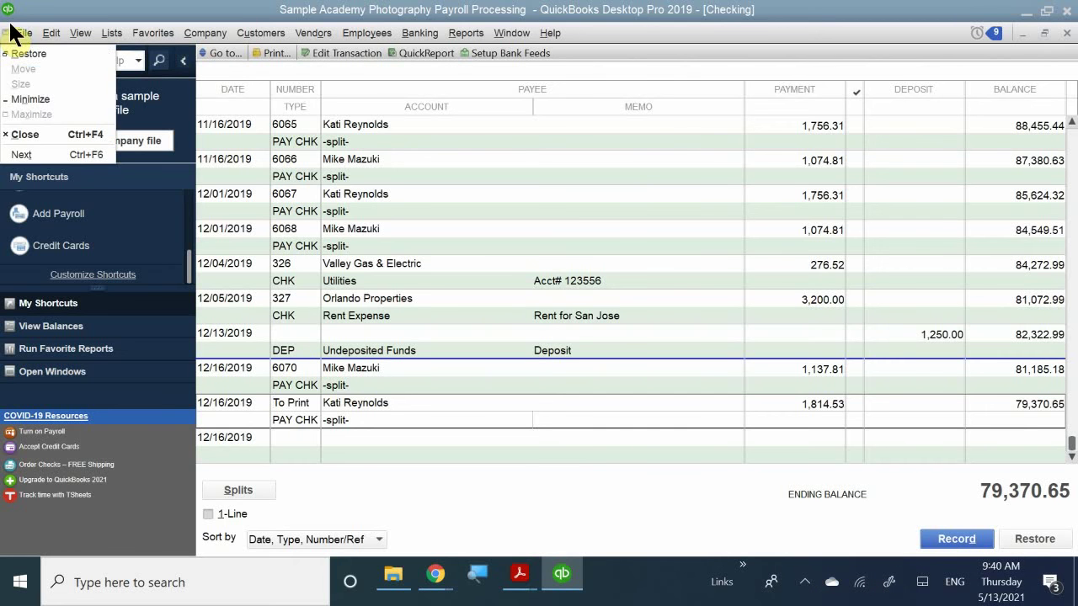
pyautogui.moveTo(24, 33)
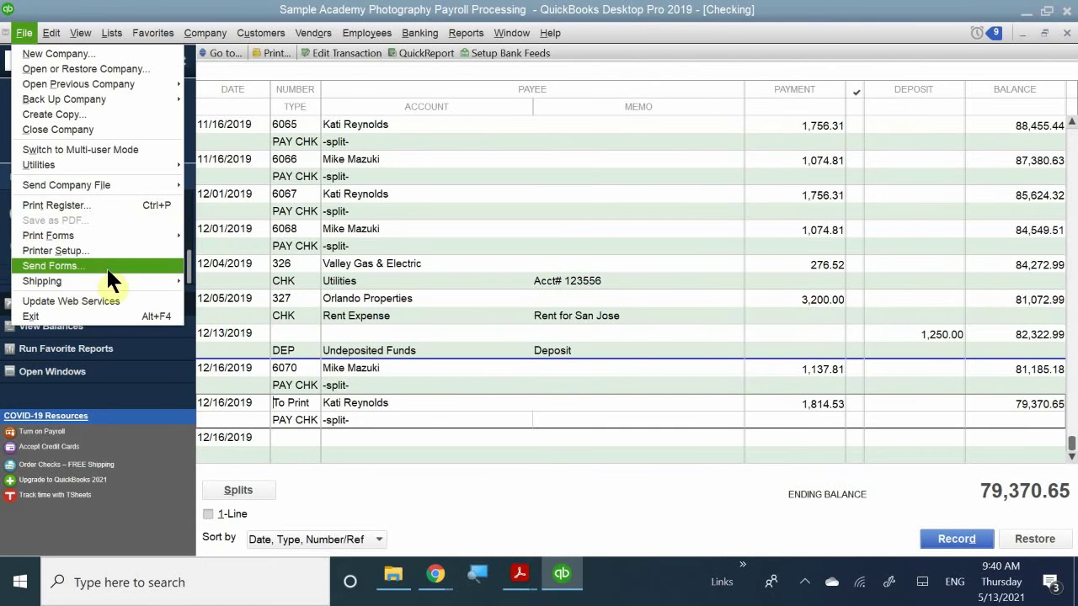
pyautogui.moveTo(116, 234)
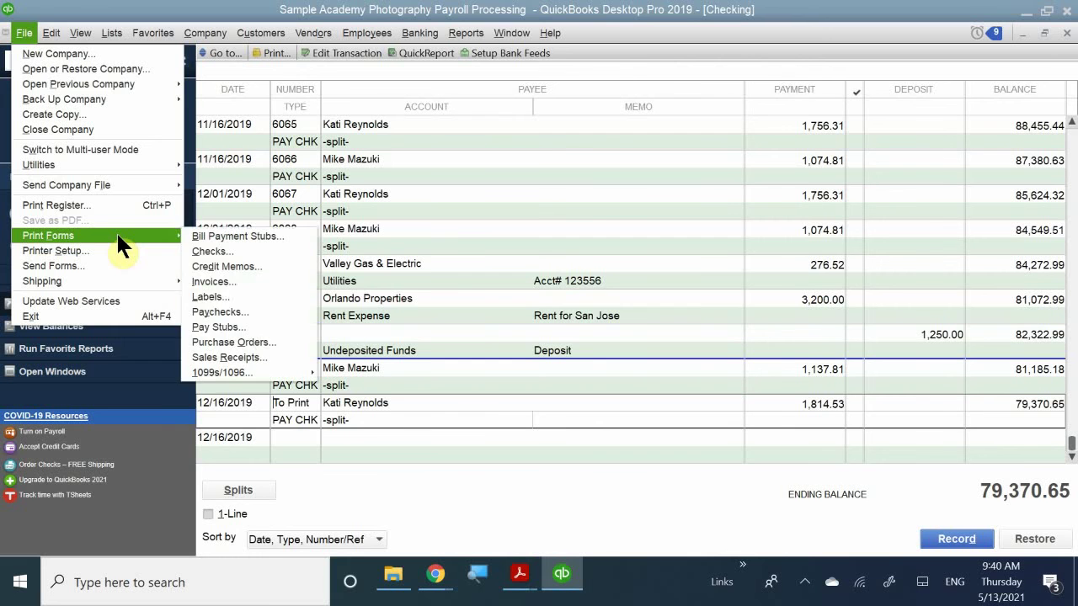
pyautogui.click(238, 311)
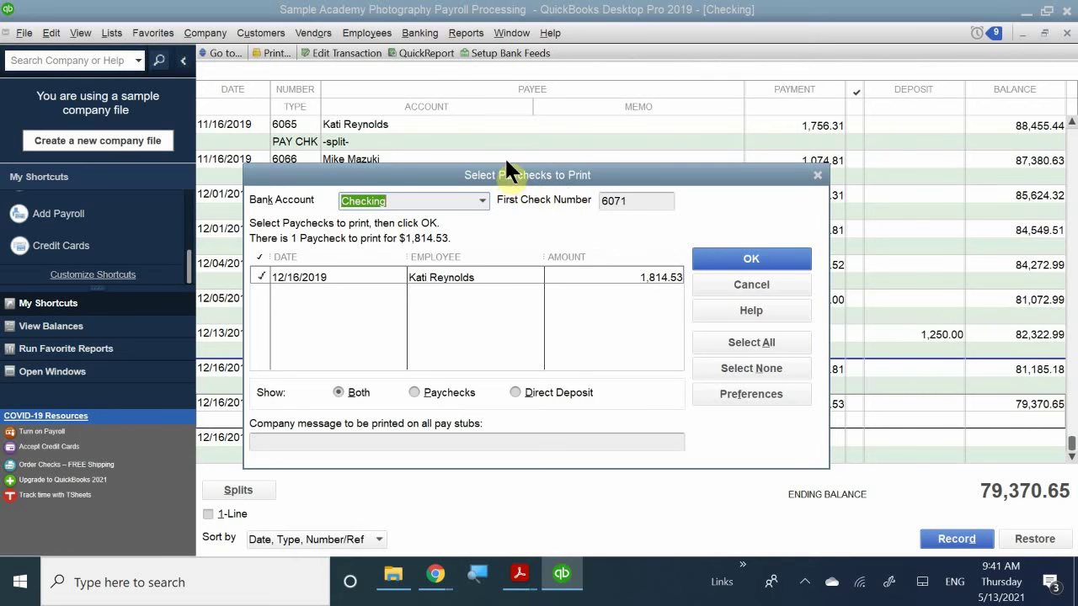
pyautogui.moveTo(515, 176); pyautogui.dragTo(608, 209)
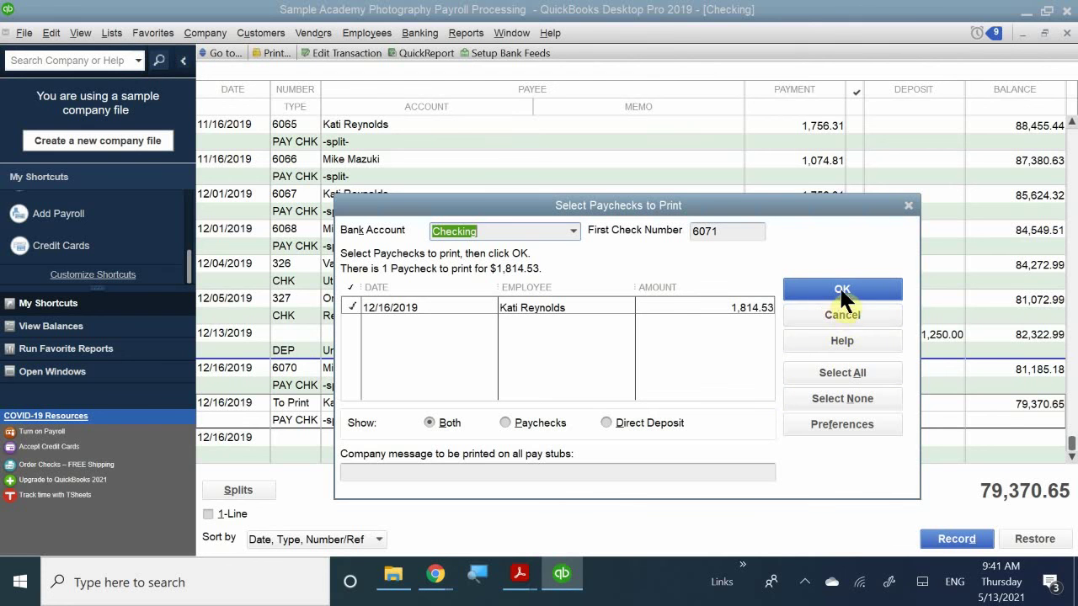
# - Print the $1,814.53 paycheck to a reissue-paycheck output file and confirm it as check 6071
pyautogui.click(815, 280)
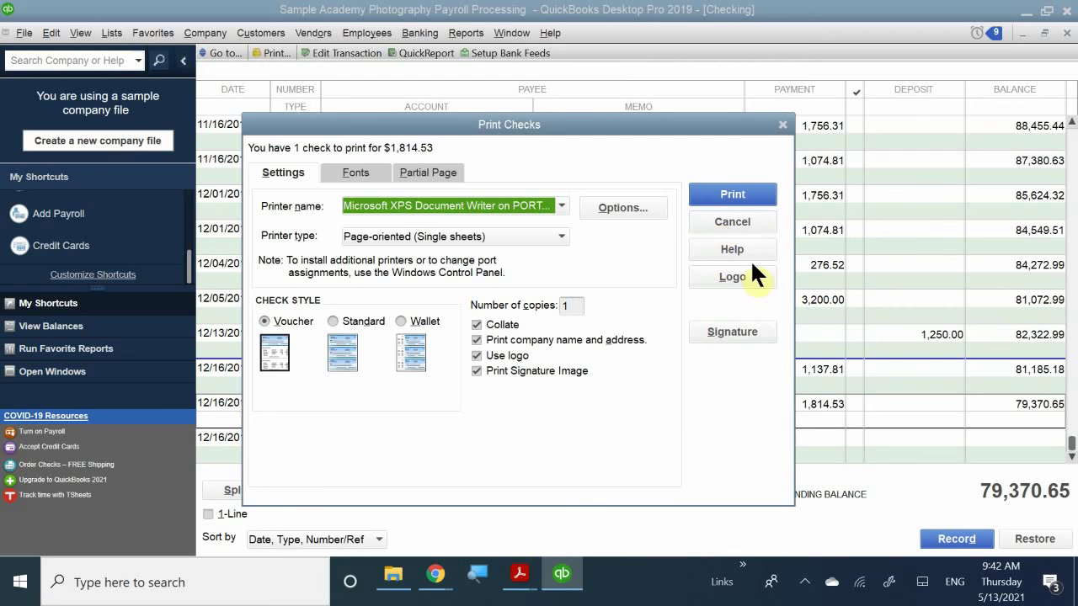
pyautogui.click(726, 193)
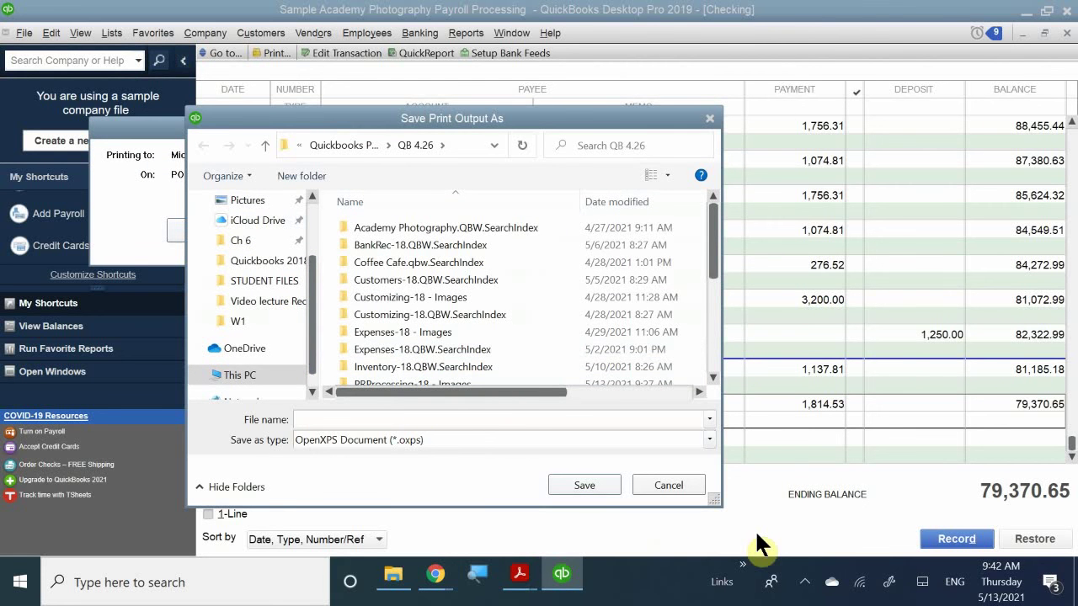
pyautogui.write('Kati')
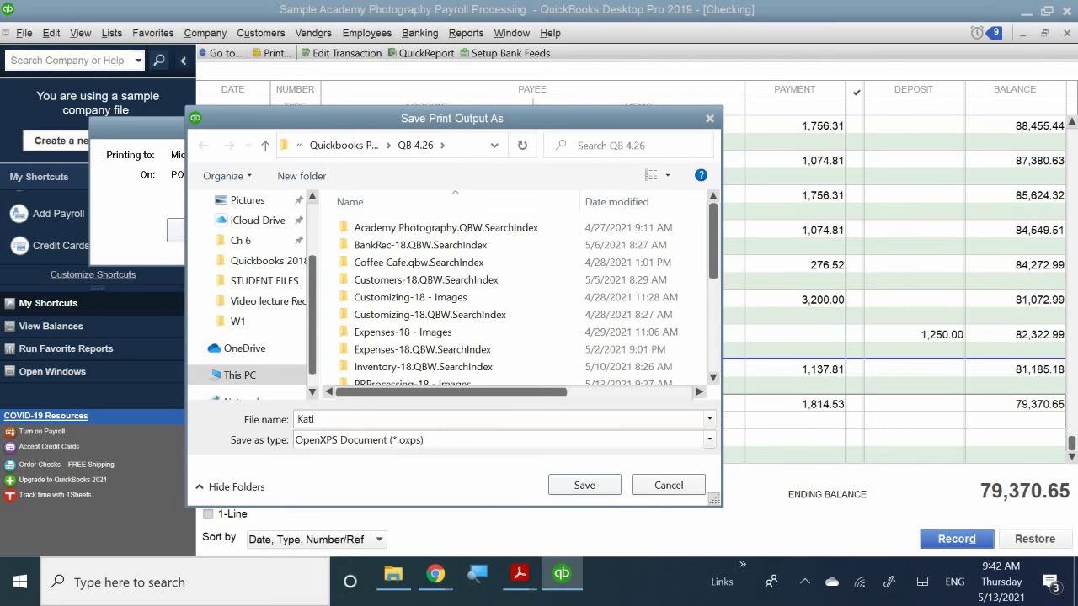
pyautogui.write(' ReissueCheck')
pyautogui.press('BackSpace')
pyautogui.press('BackSpace')
pyautogui.press('BackSpace')
pyautogui.press('BackSpace')
pyautogui.press('BackSpace')
pyautogui.write('Paycheck')
pyautogui.press('Return')
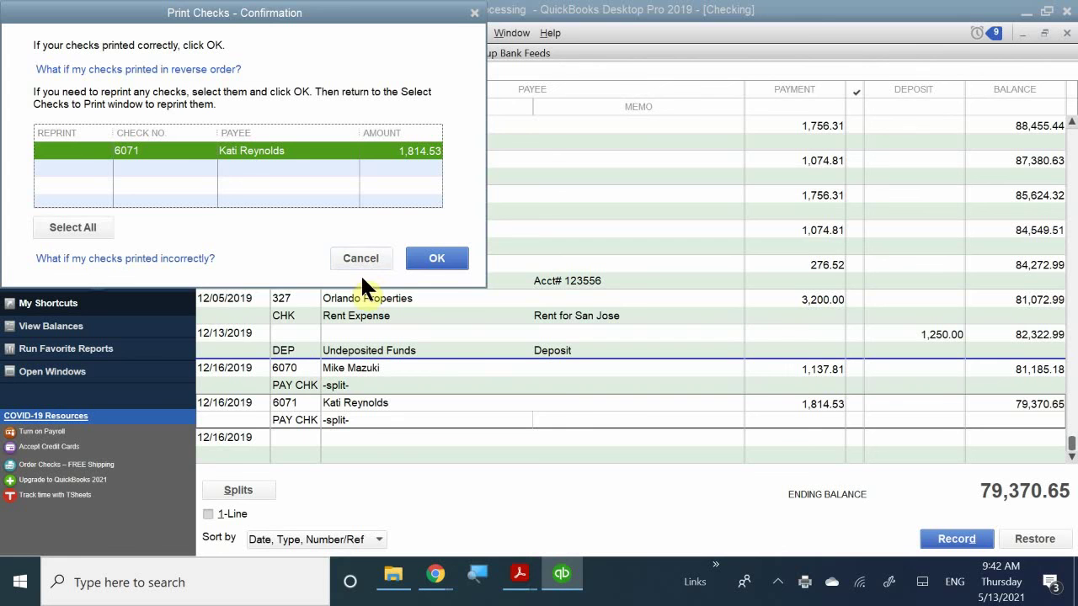
pyautogui.click(437, 261)
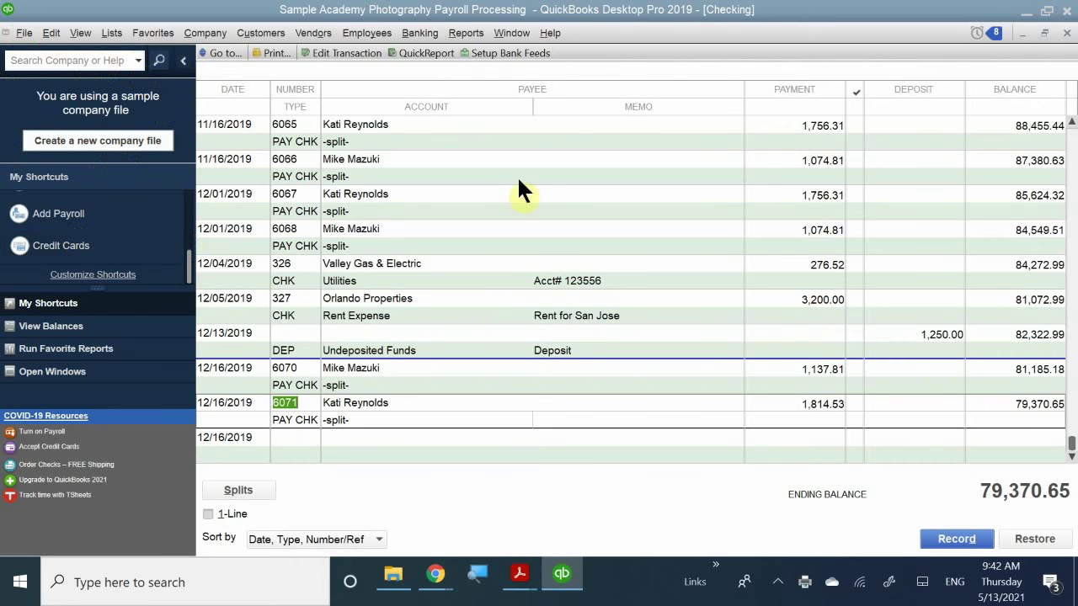
pyautogui.click(1065, 33)
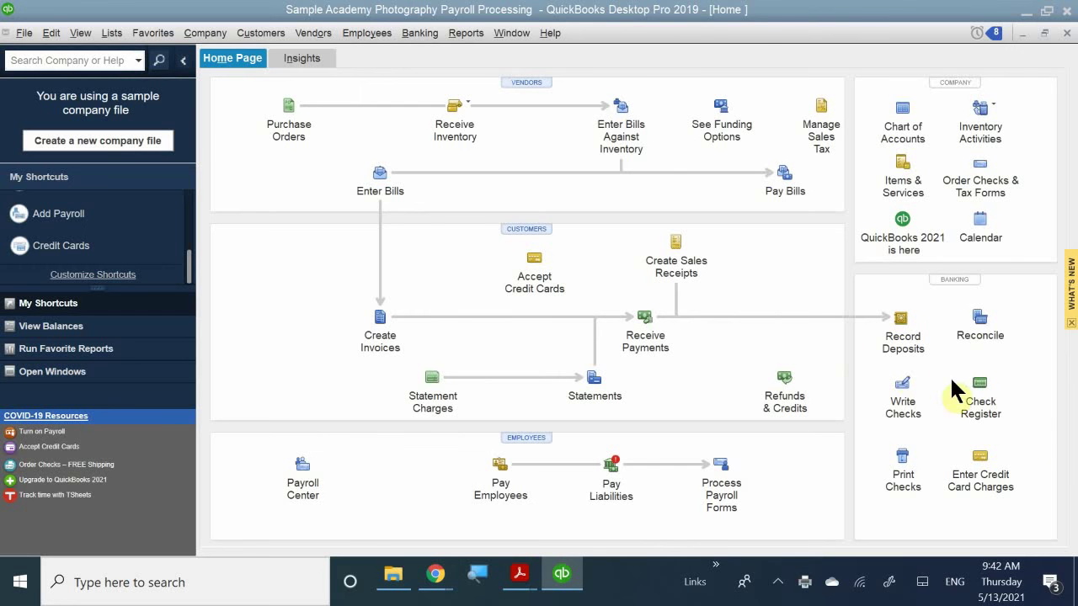
pyautogui.click(981, 403)
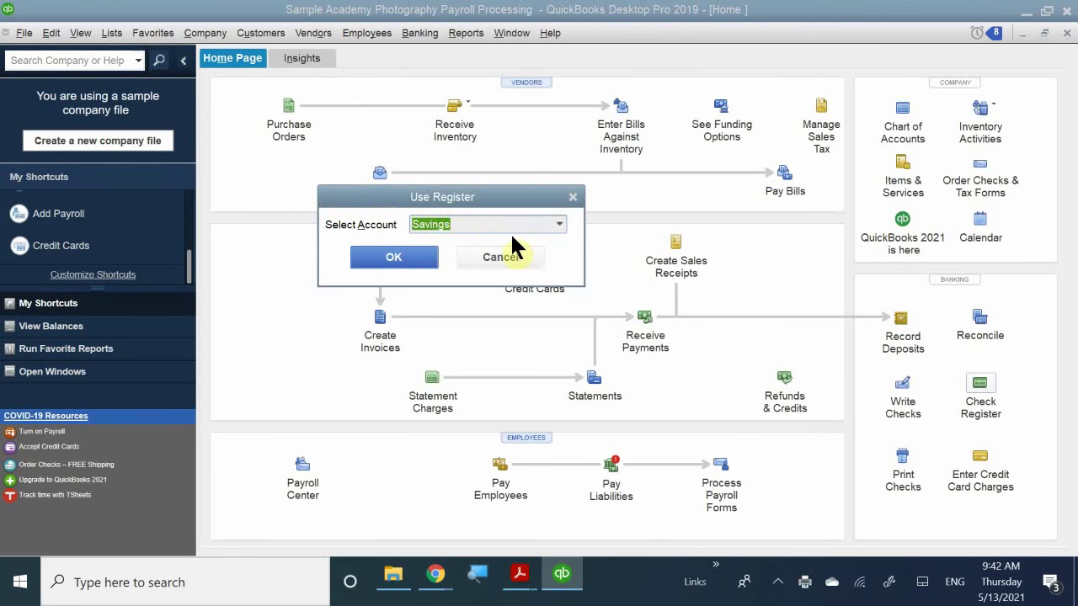
pyautogui.click(558, 225)
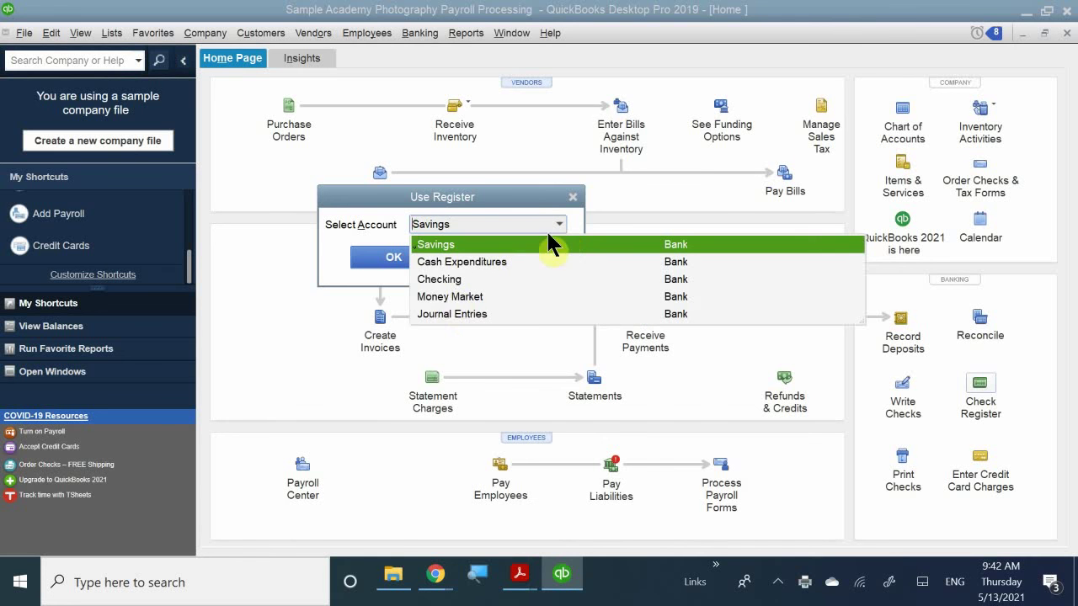
pyautogui.click(459, 281)
pyautogui.click(407, 259)
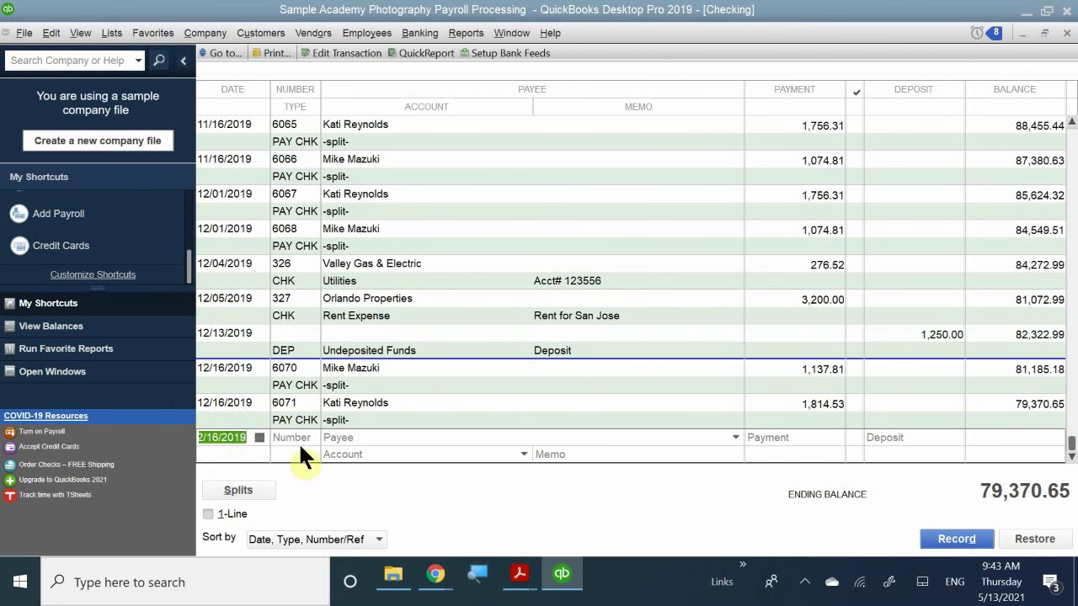
# - Set the new register entry's check number to 6069 and the employee as payee
pyautogui.click(301, 438)
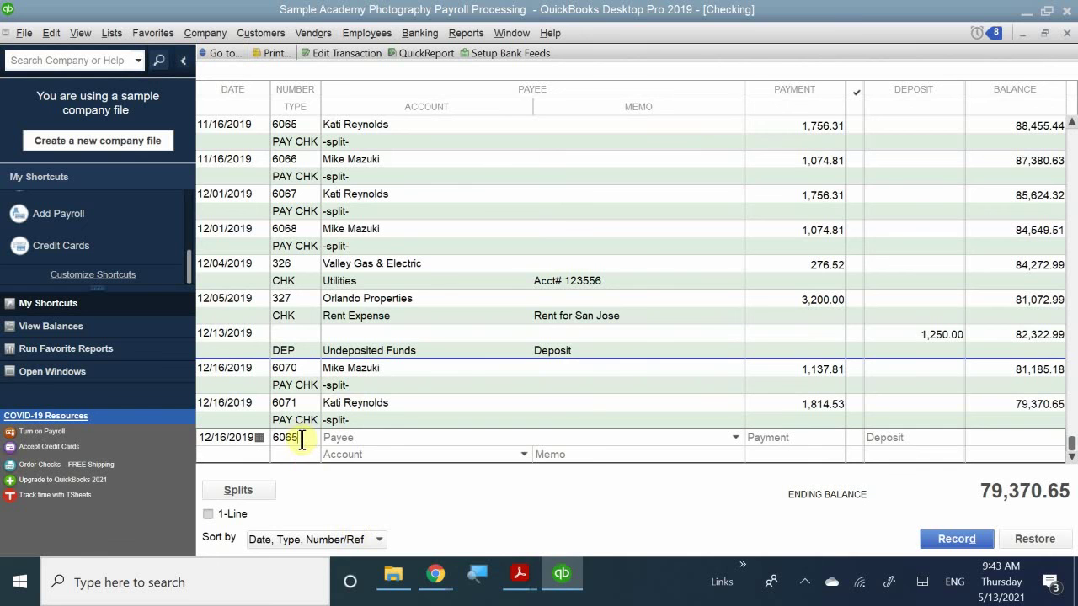
pyautogui.moveTo(445, 596)
pyautogui.press('BackSpace')
pyautogui.press('BackSpace')
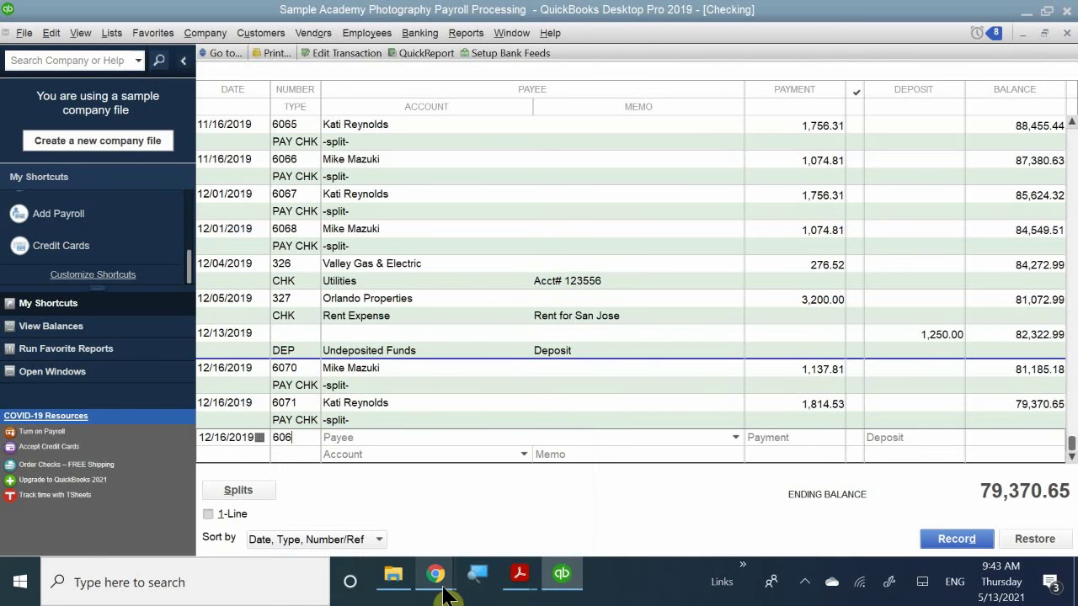
pyautogui.write('69')
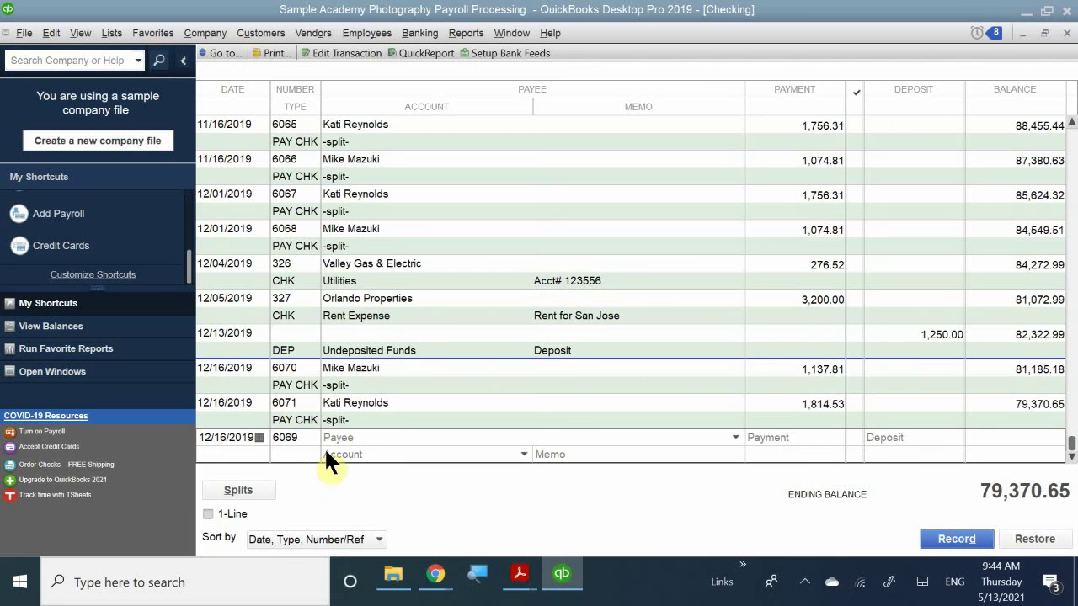
pyautogui.click(364, 437)
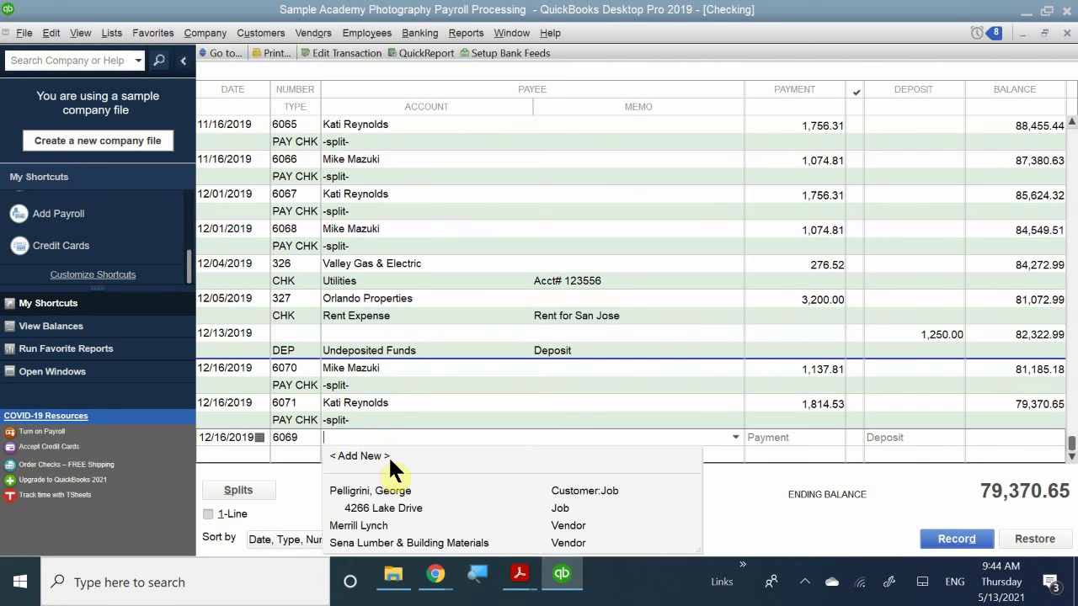
pyautogui.write('P')
pyautogui.press('BackSpace')
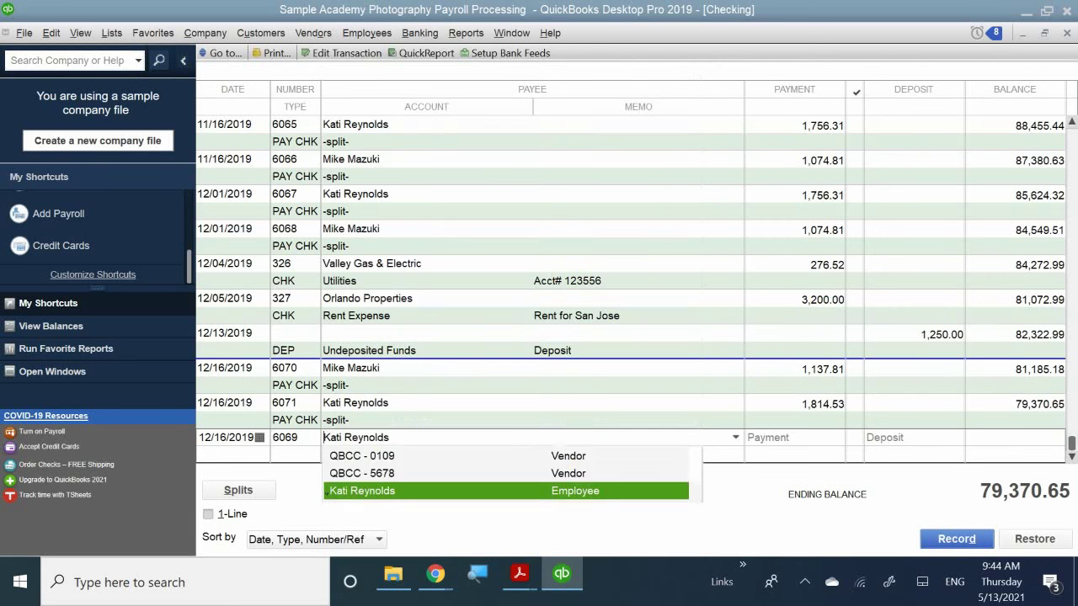
pyautogui.click(395, 488)
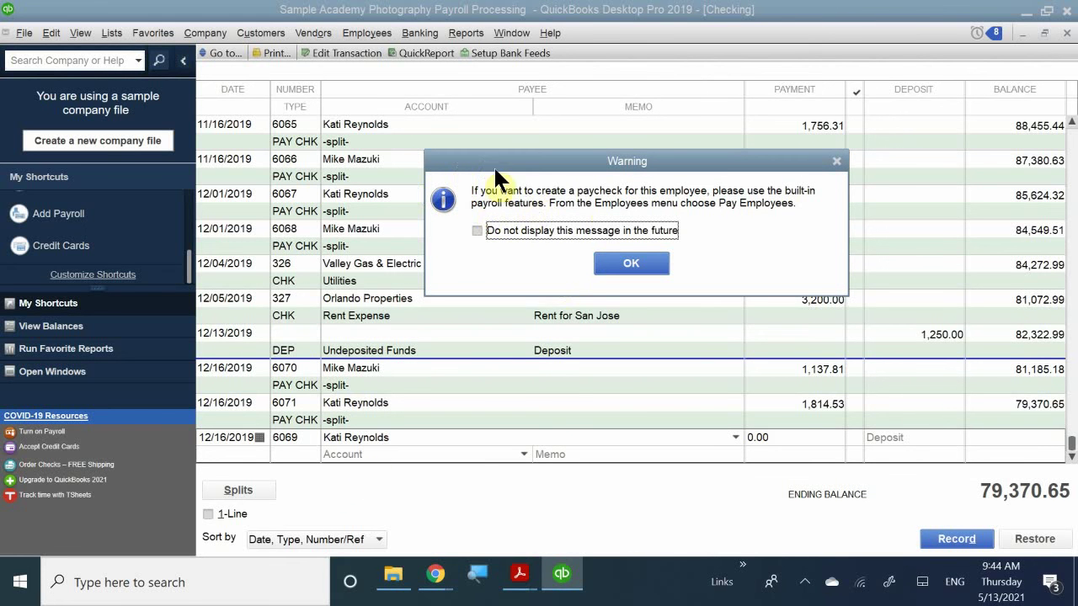
pyautogui.click(624, 261)
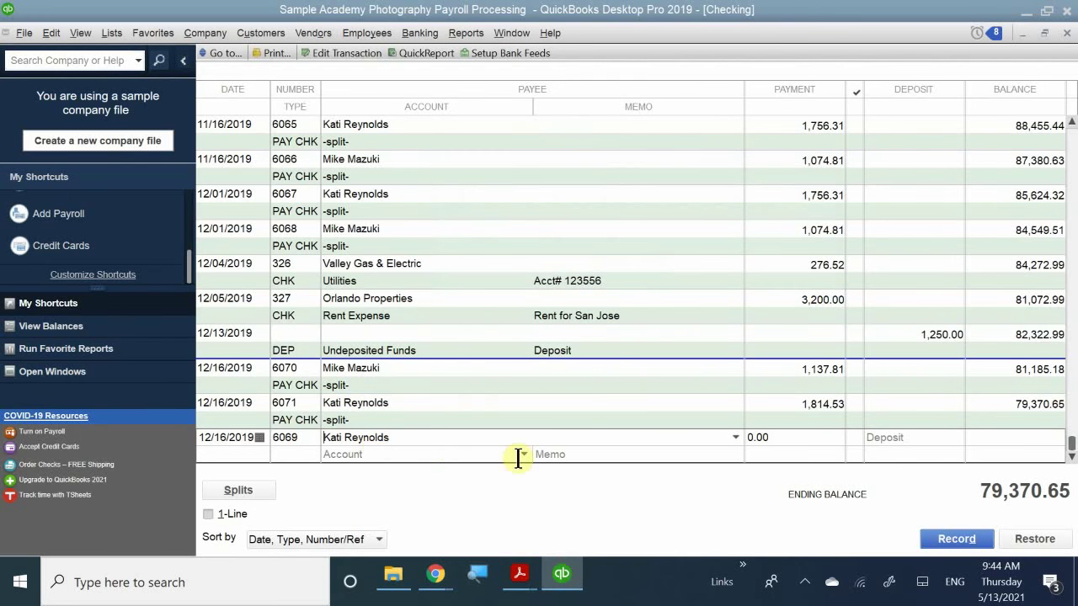
# - Enter memo 'Reissue Check' and amount 1,814.53 on the new entry
pyautogui.click(546, 454)
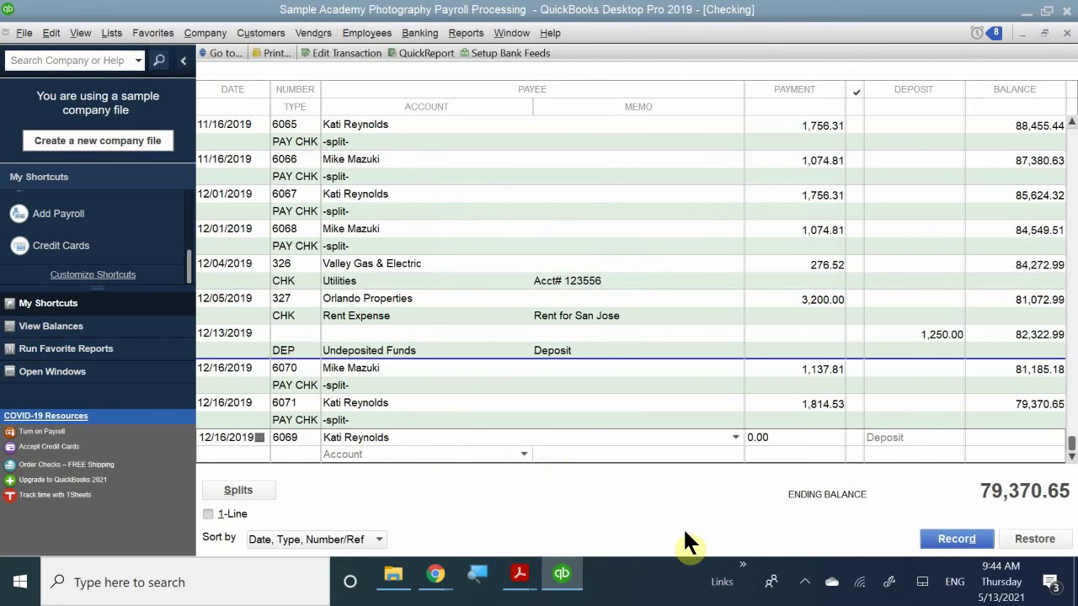
pyautogui.write('Reissue')
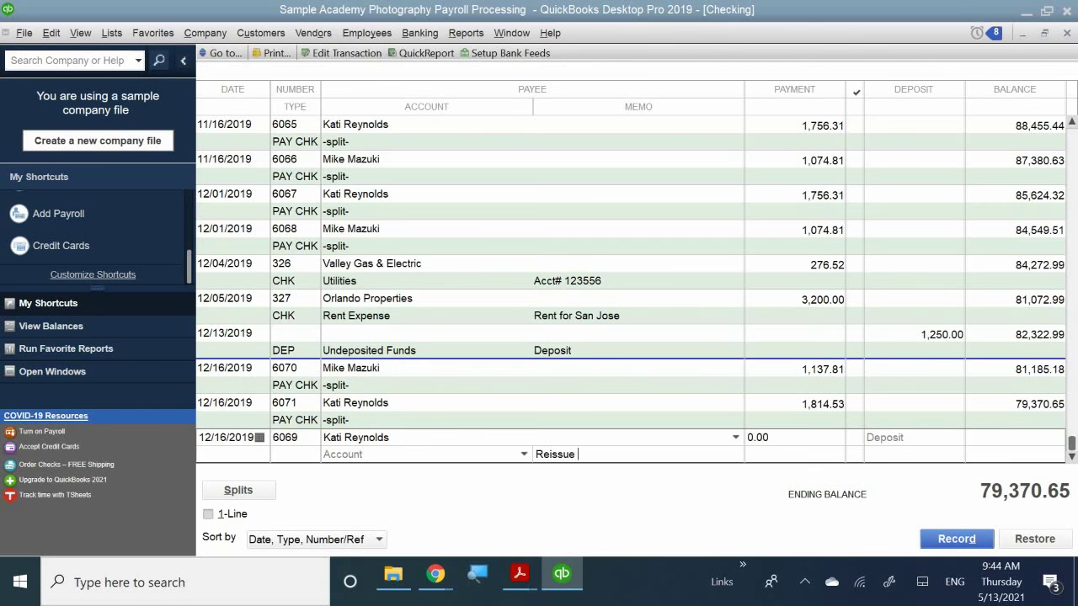
pyautogui.write(' Check')
pyautogui.click(781, 439)
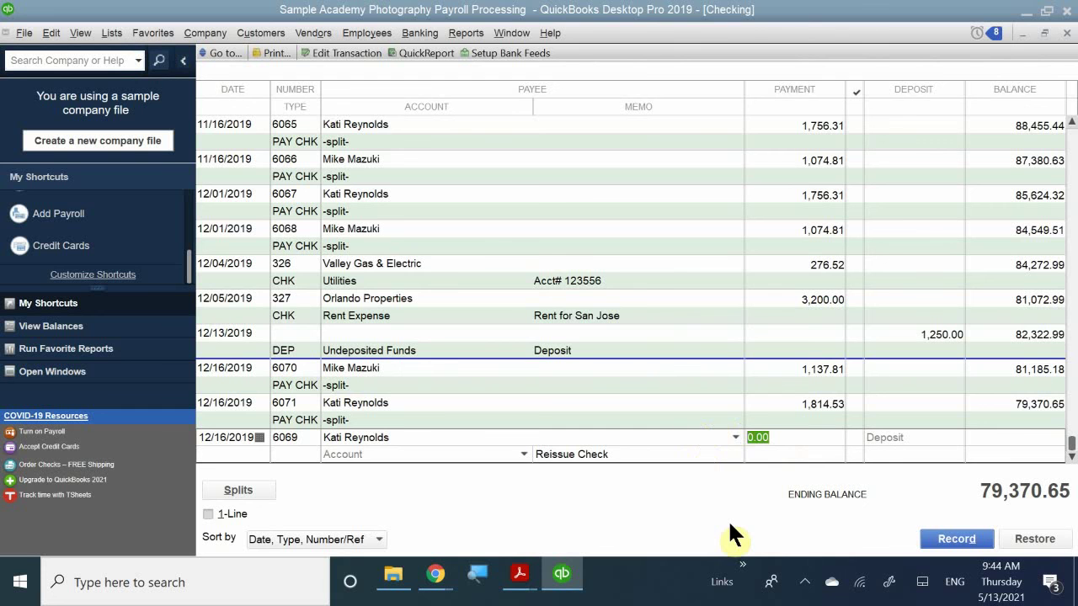
pyautogui.write('18')
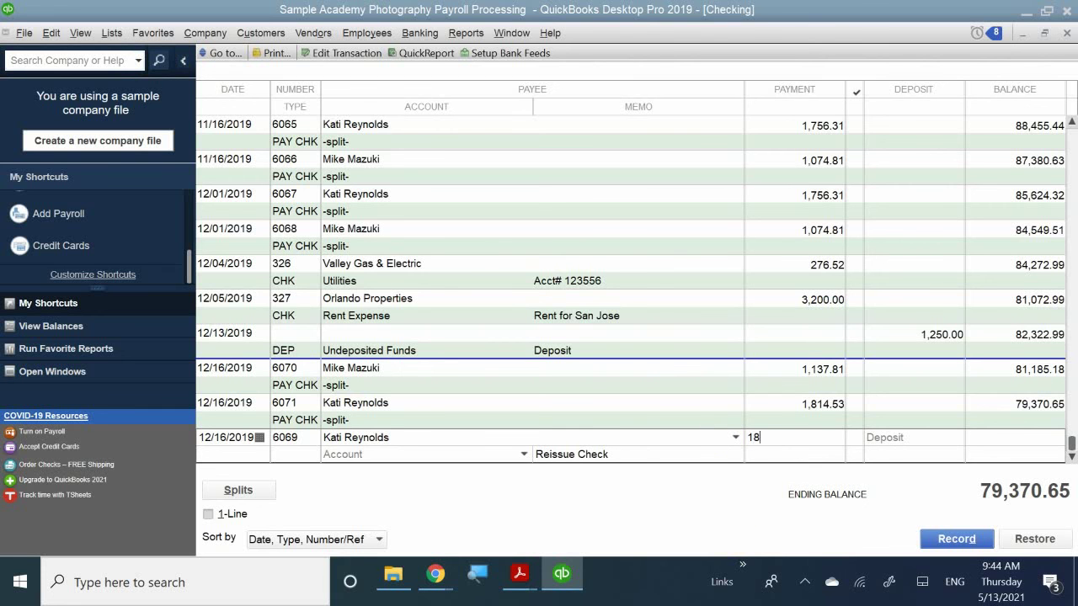
pyautogui.write('14.53')
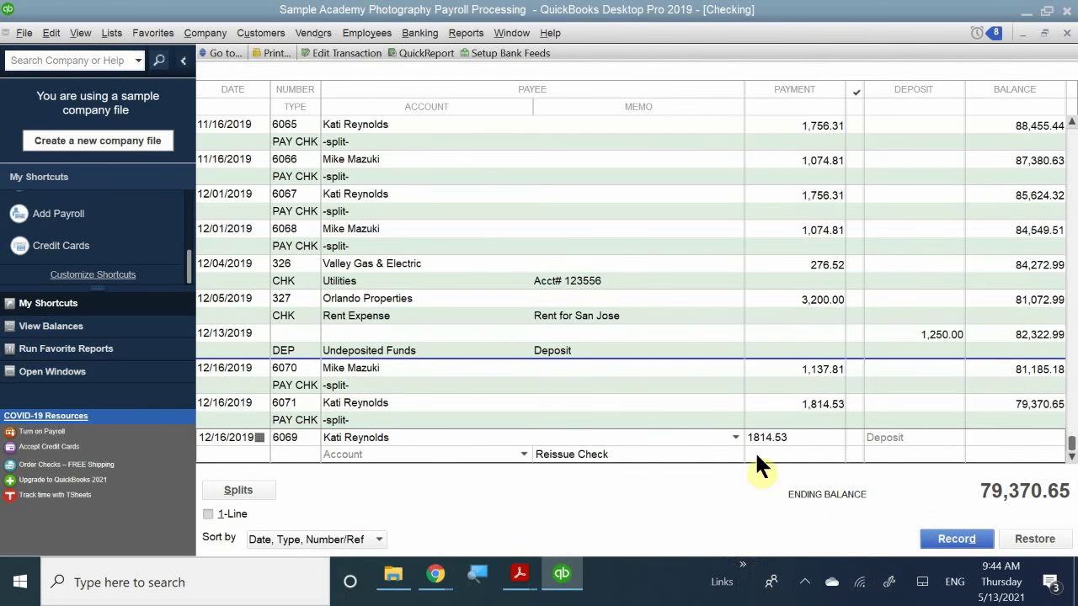
# - Charge the entry to Payroll Expenses:Gross Wages instead of Health Insurance Expense
pyautogui.click(384, 455)
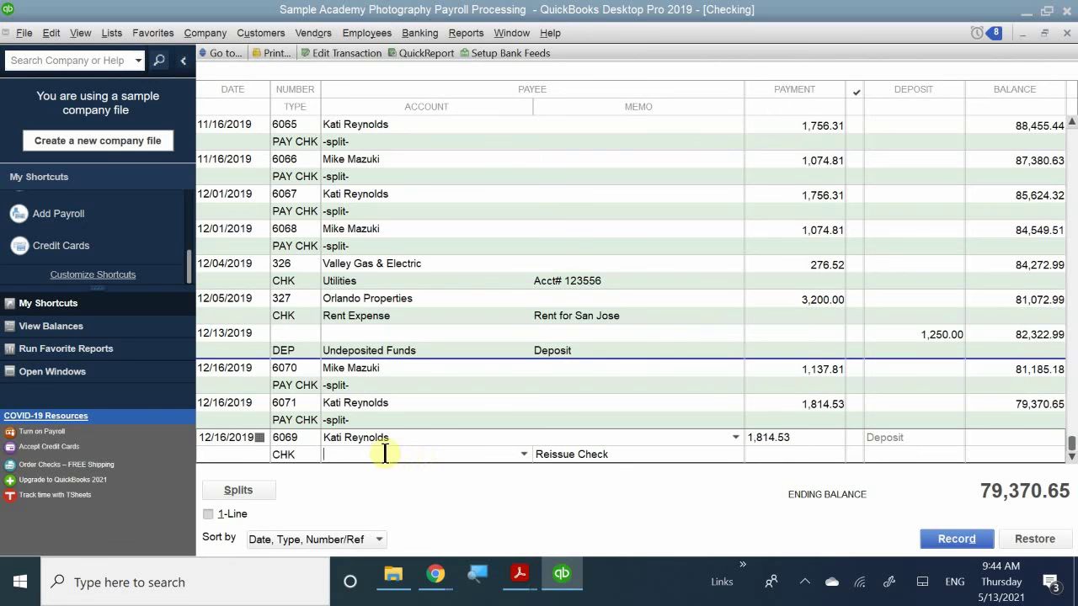
pyautogui.write('h')
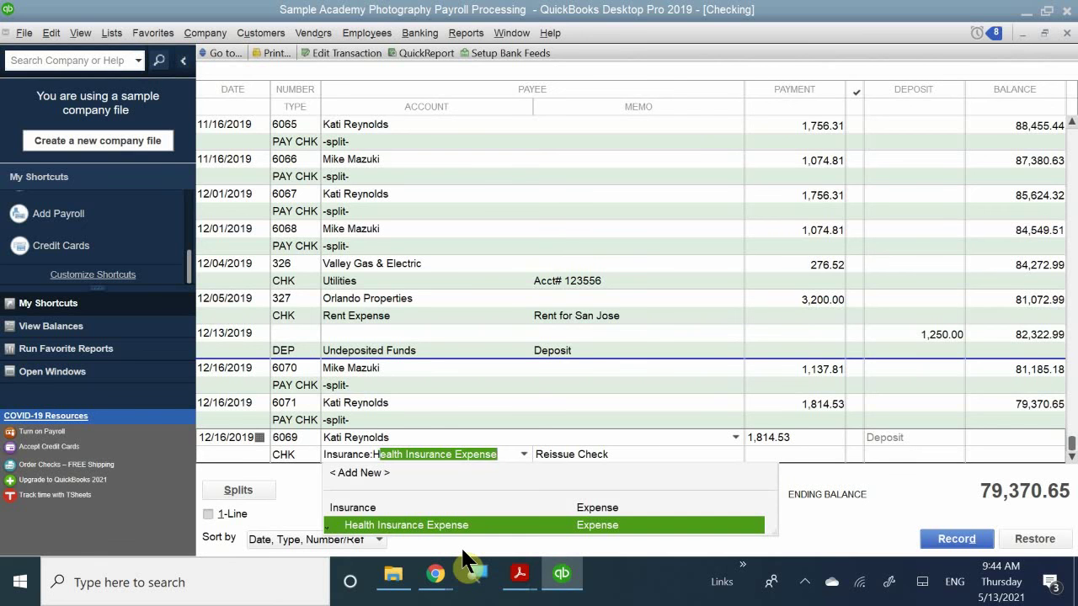
pyautogui.press('BackSpace')
pyautogui.write('f')
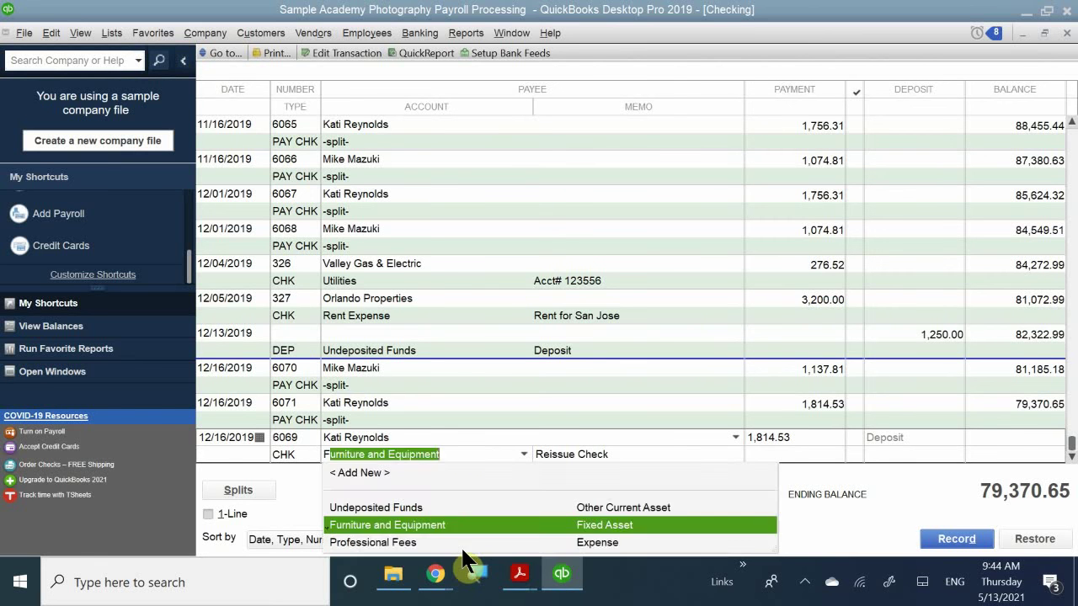
pyautogui.press('BackSpace')
pyautogui.write('h')
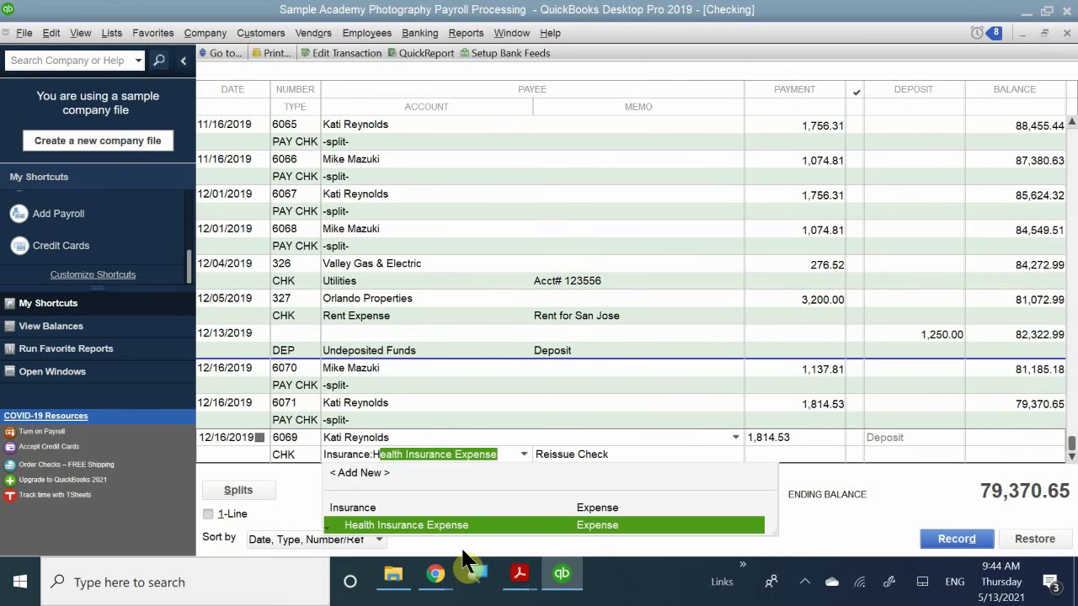
pyautogui.press('BackSpace')
pyautogui.write('h')
pyautogui.press('BackSpace')
pyautogui.write('f')
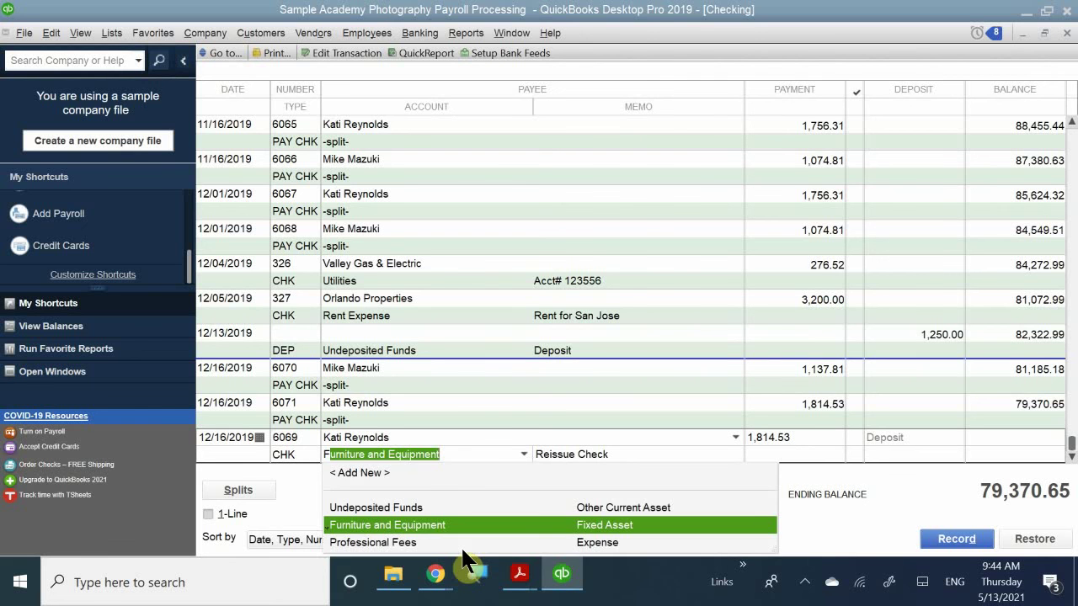
pyautogui.press('BackSpace')
pyautogui.write('gr')
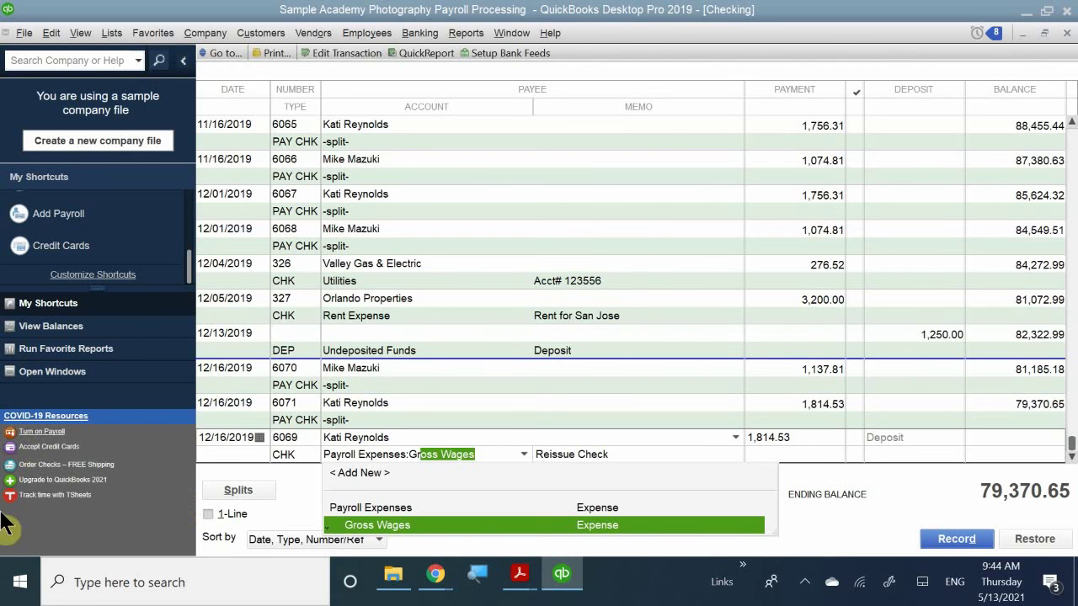
pyautogui.click(373, 522)
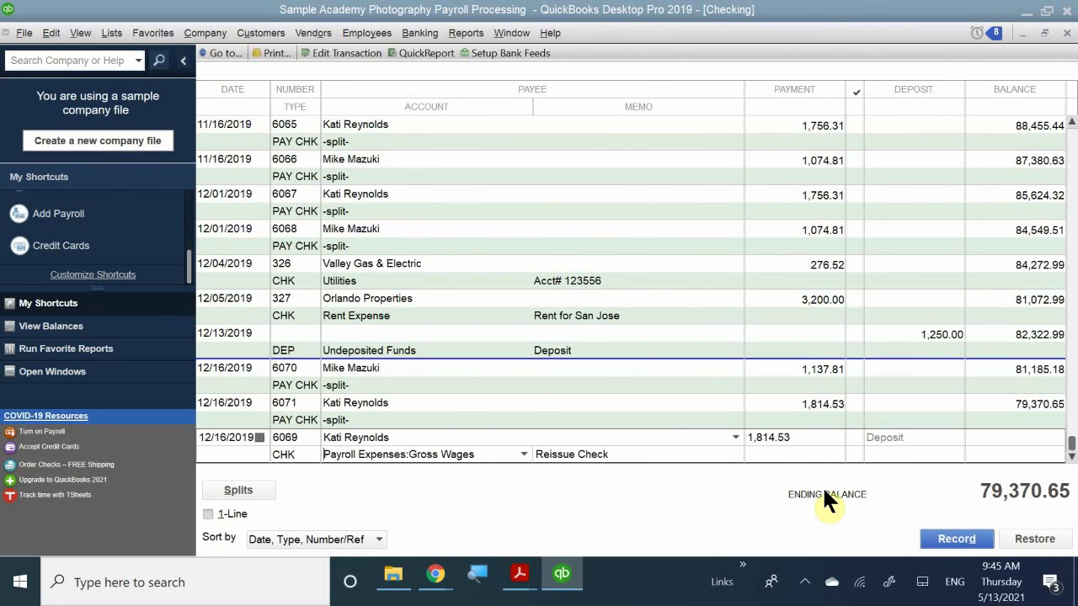
# - Record check 6069, then void it, leaving 0.00 and an ending balance of $77,556.12
pyautogui.press('Return')
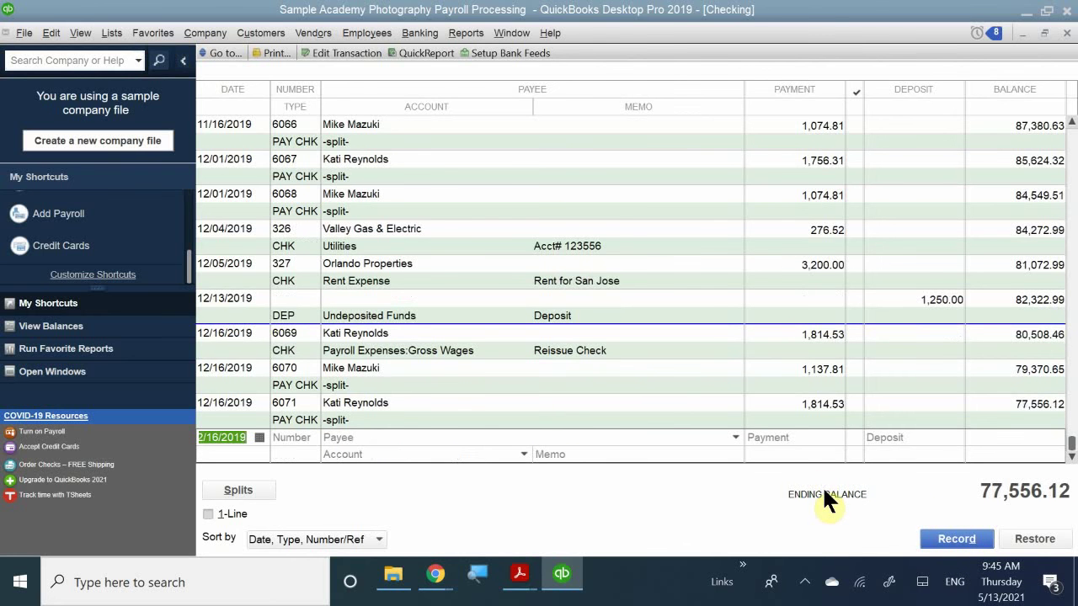
pyautogui.rightClick(297, 336)
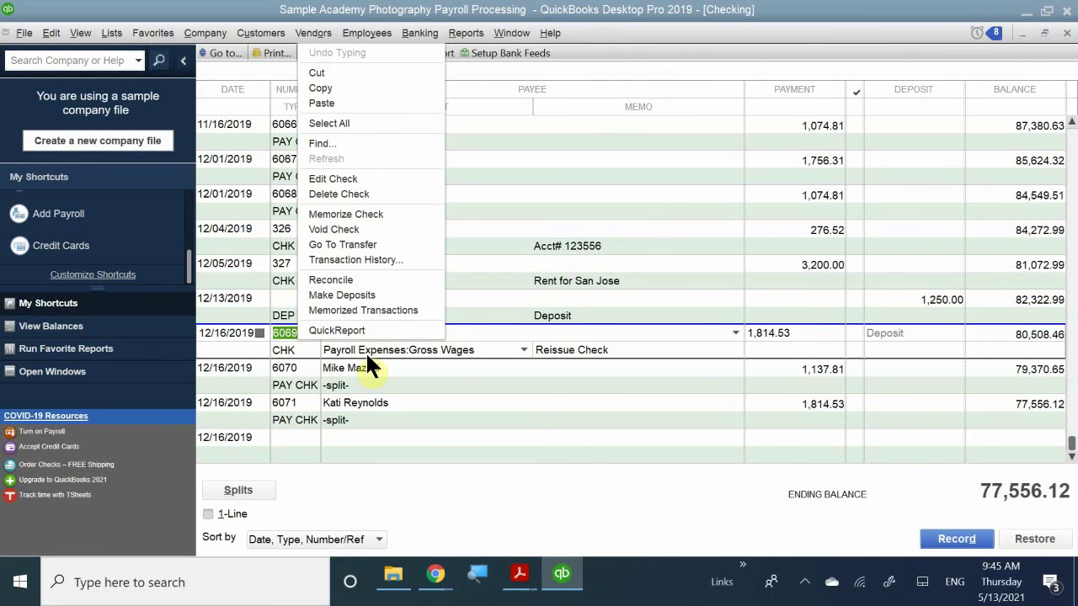
pyautogui.click(335, 229)
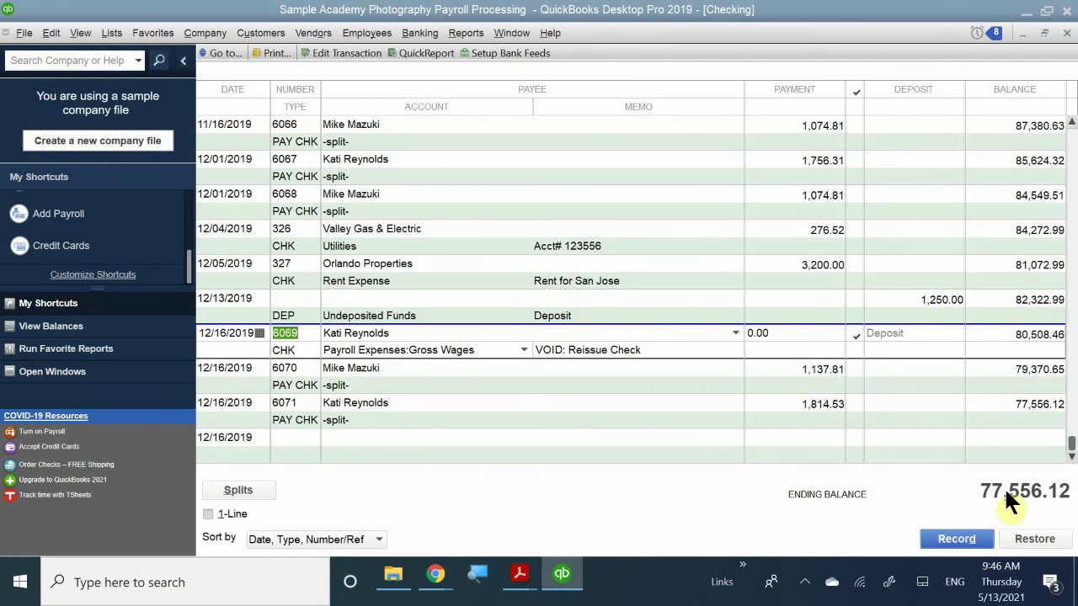
# - Record the edits to check 6069 and void it without creating journal entries
pyautogui.click(791, 403)
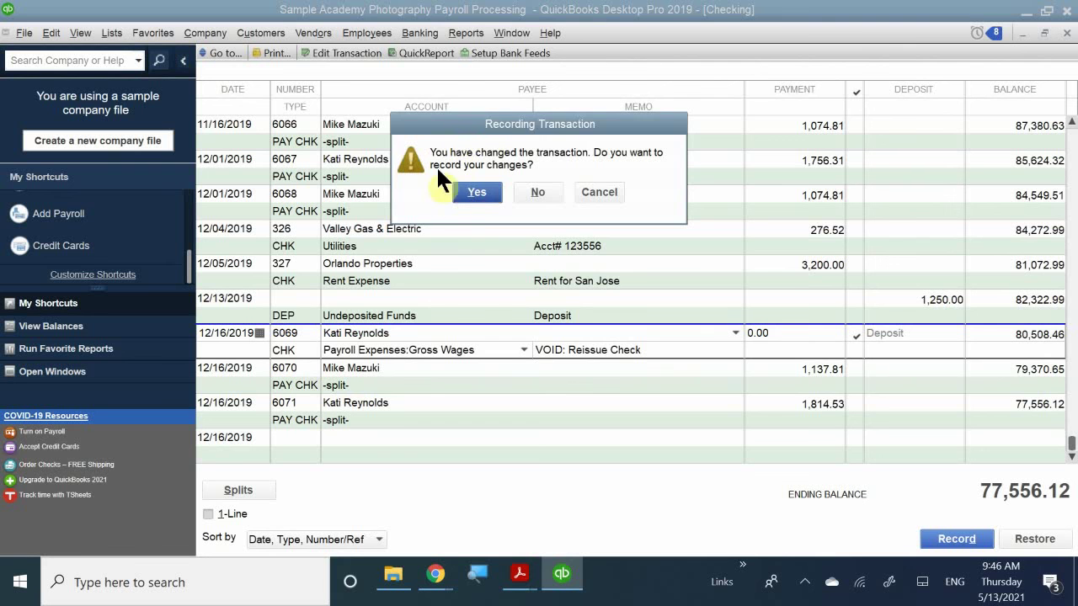
pyautogui.click(474, 193)
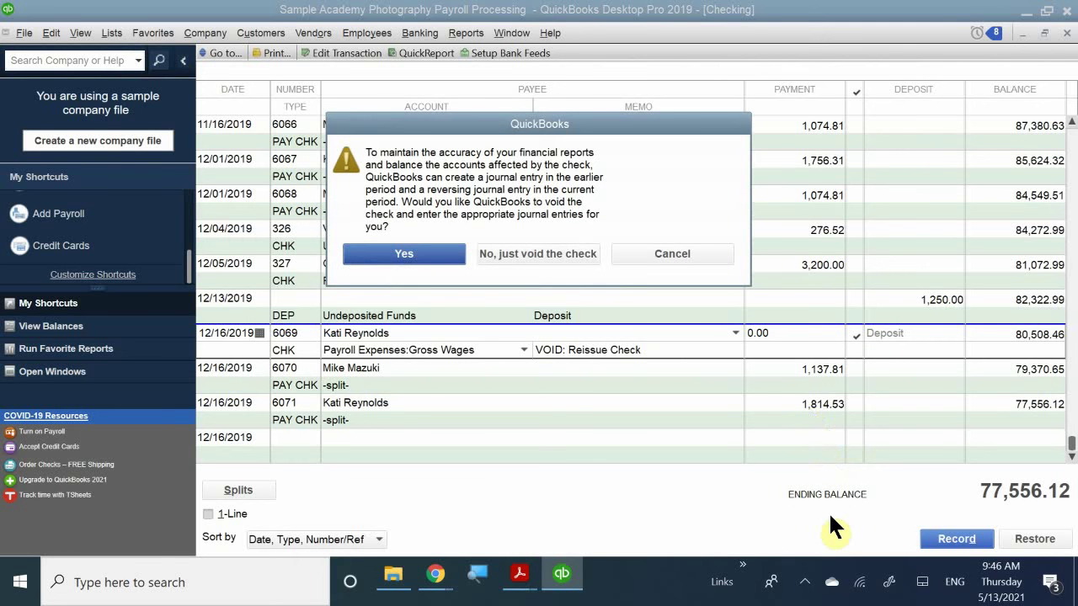
pyautogui.moveTo(497, 127); pyautogui.dragTo(539, 231)
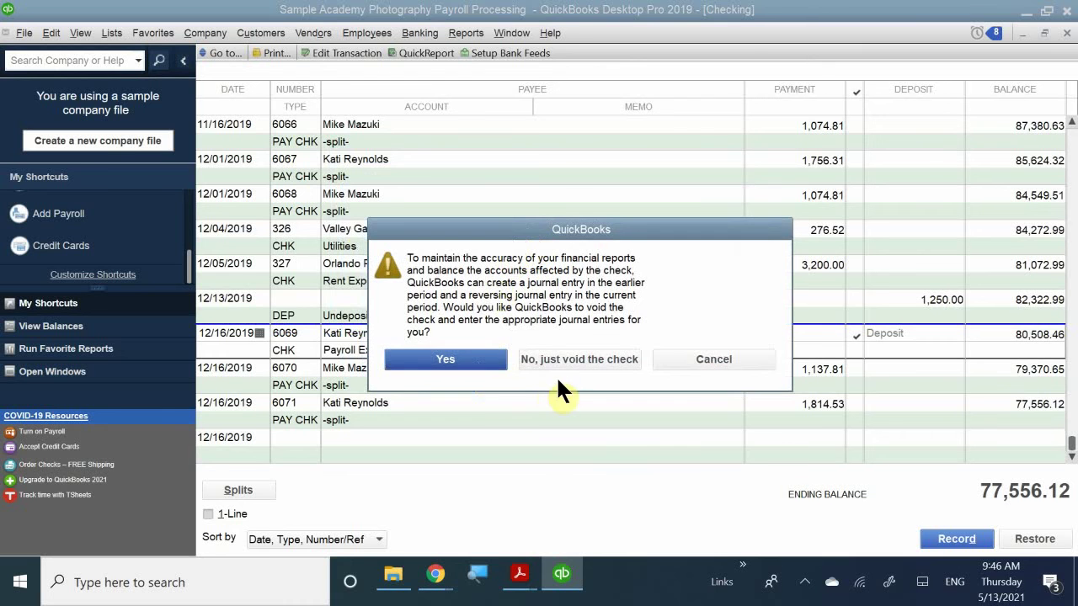
pyautogui.click(596, 361)
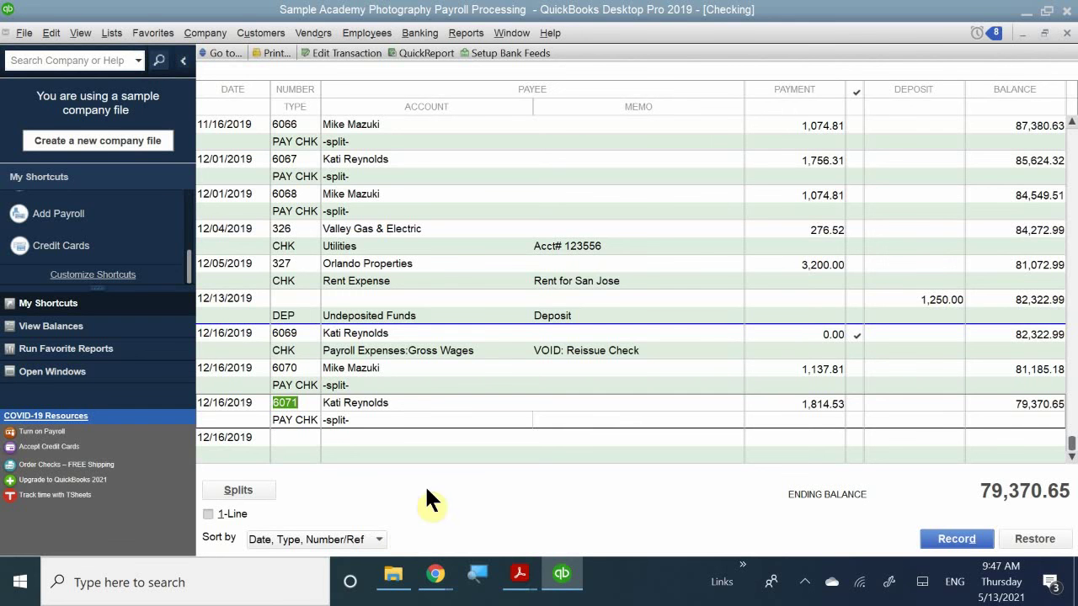
pyautogui.doubleClick(410, 371)
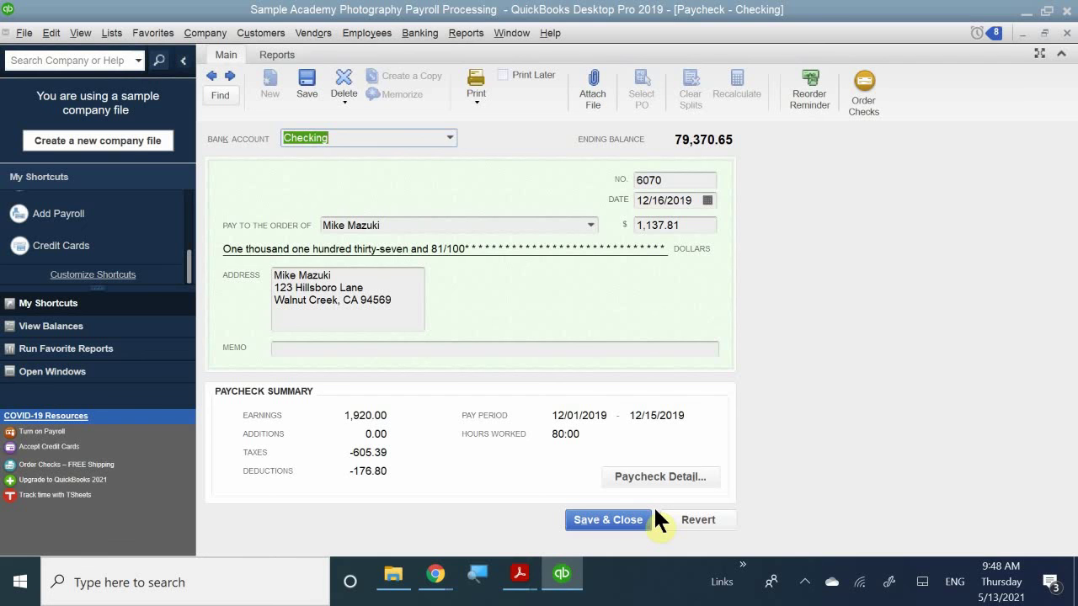
pyautogui.click(1065, 33)
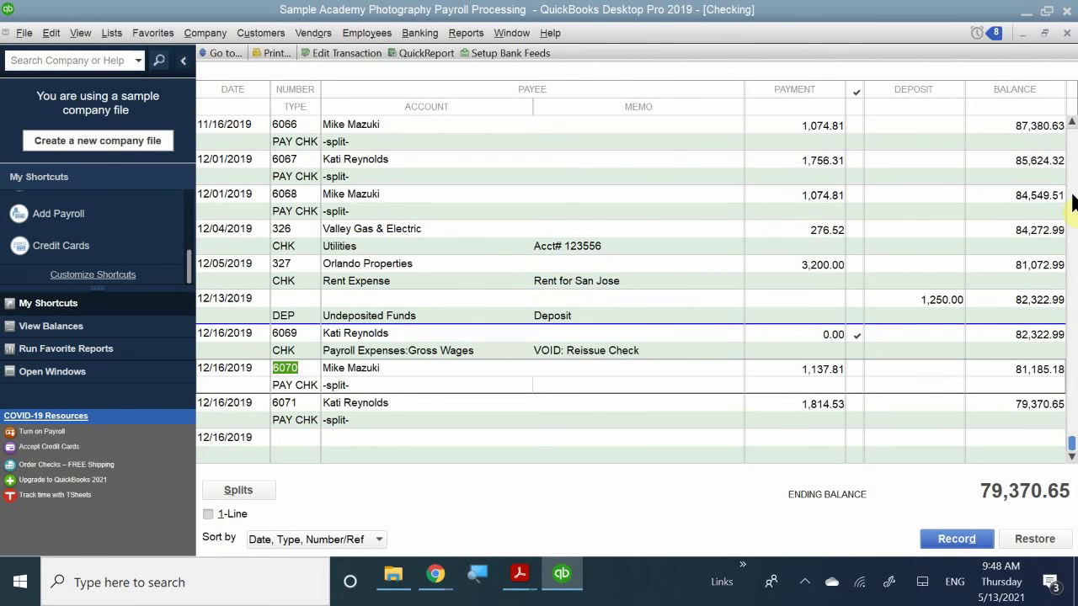
# - Close the Checking register and list the 12/16/2019 payroll's paychecks in Edit/Void Paychecks
pyautogui.click(1065, 33)
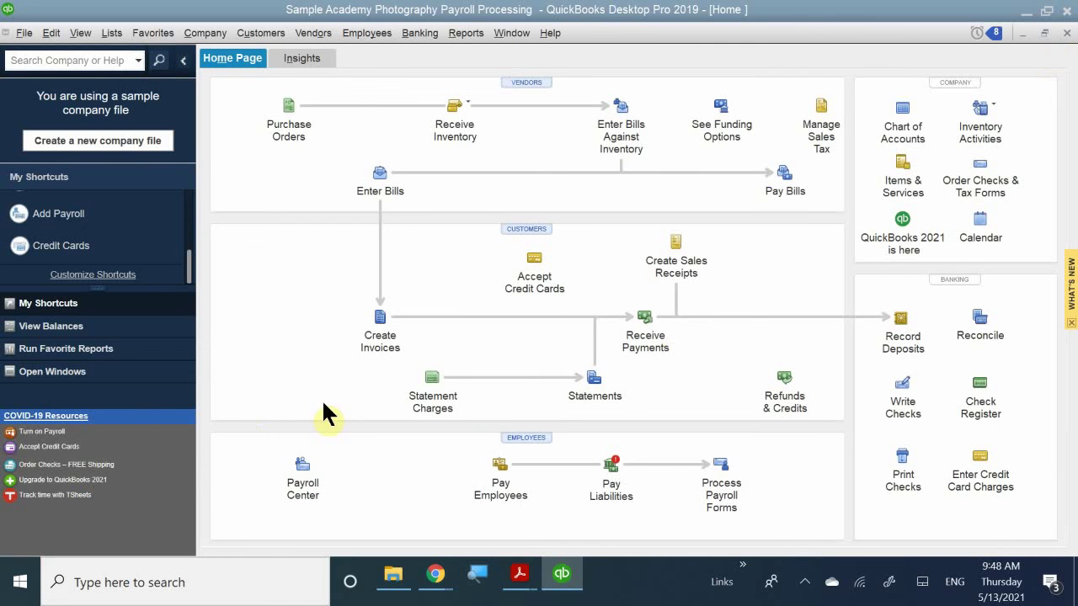
pyautogui.click(499, 469)
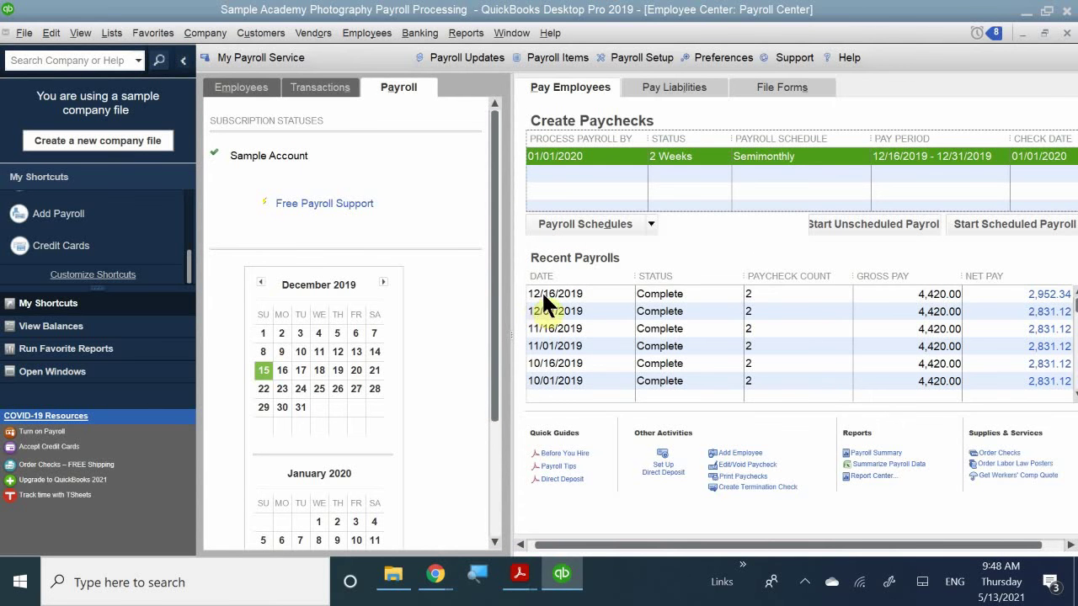
pyautogui.click(543, 299)
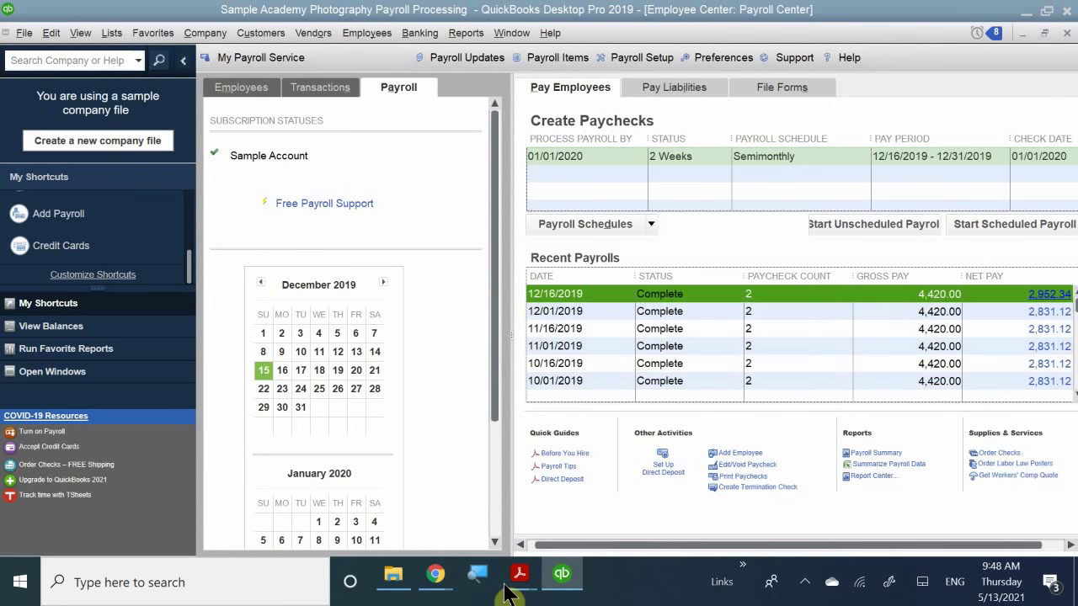
pyautogui.click(734, 468)
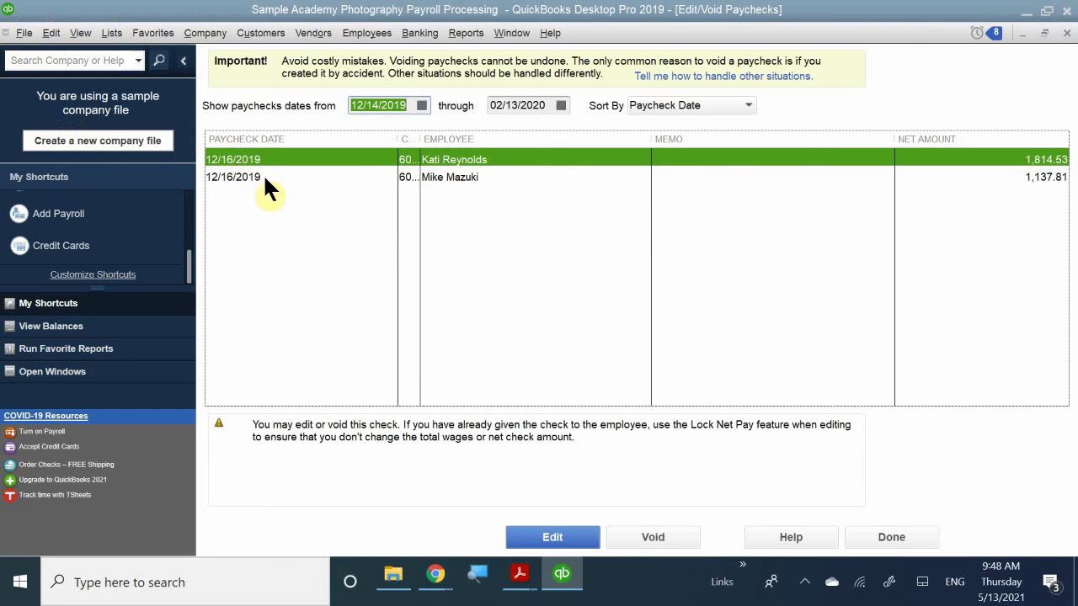
pyautogui.click(462, 177)
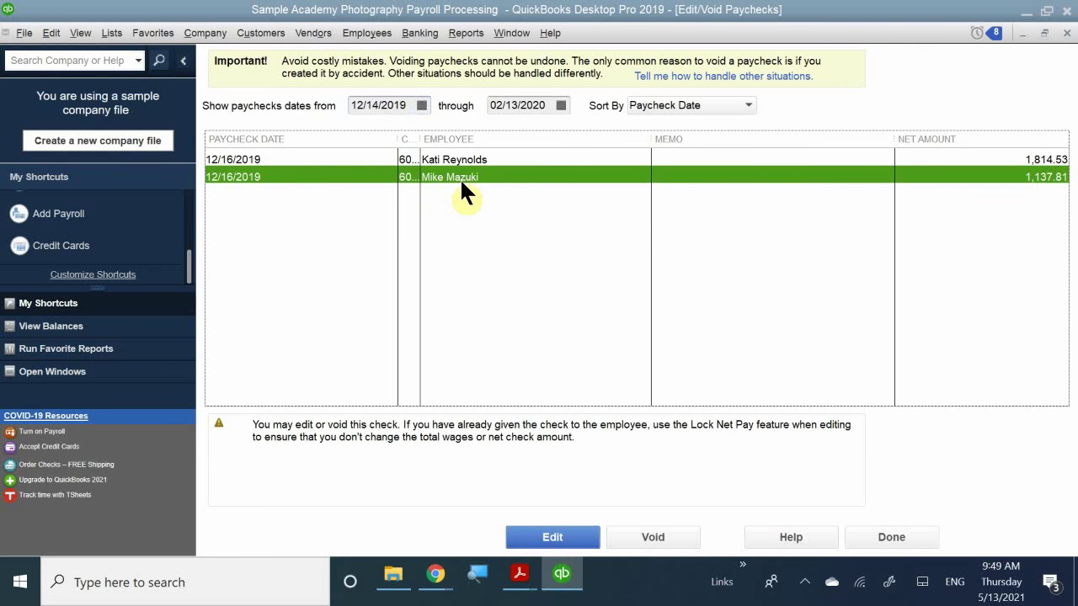
pyautogui.click(533, 530)
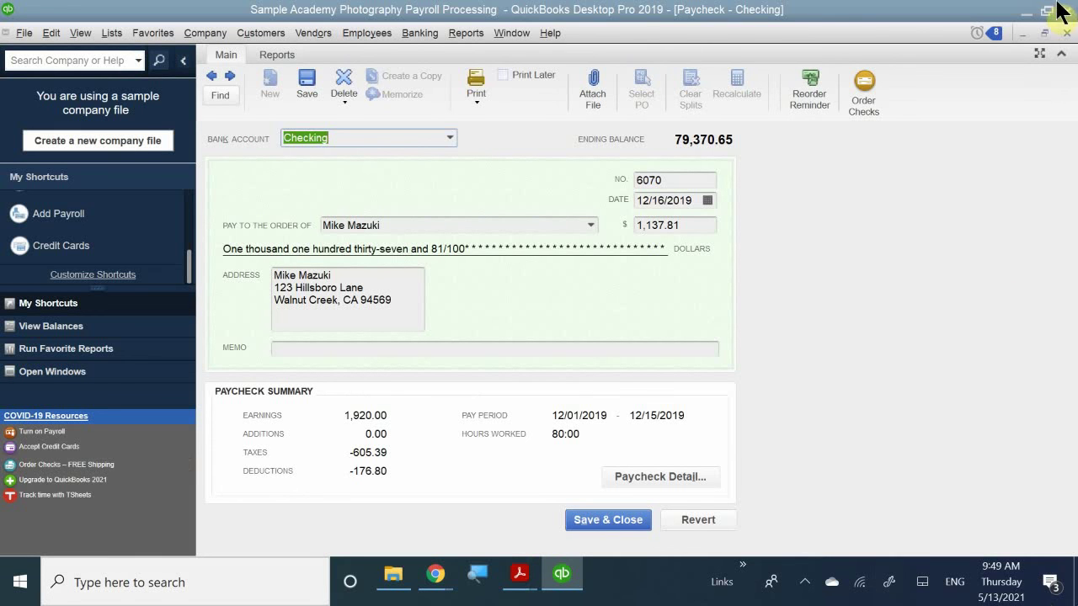
pyautogui.click(1066, 34)
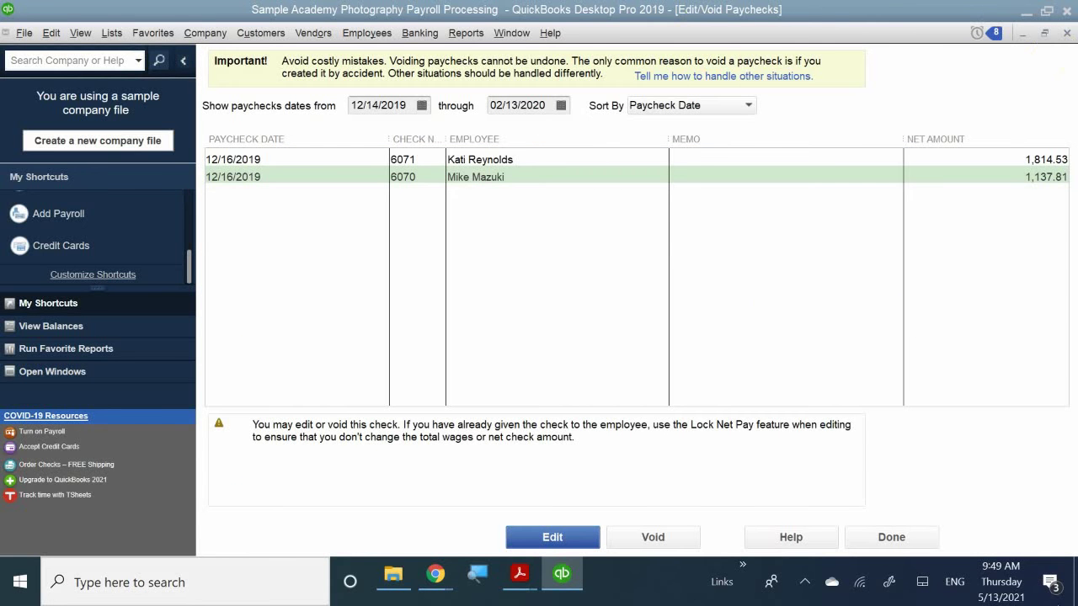
# - Open paycheck 6070 for $1,137.81, dated 12/16/2019, from Employees > Edit/Void Paychecks
pyautogui.click(352, 34)
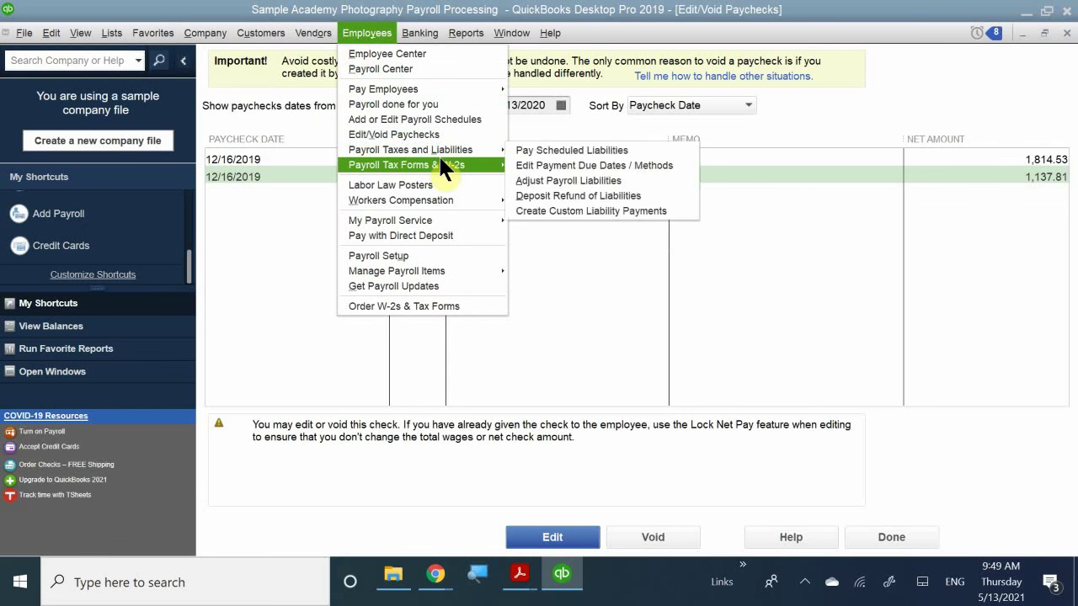
pyautogui.moveTo(440, 162)
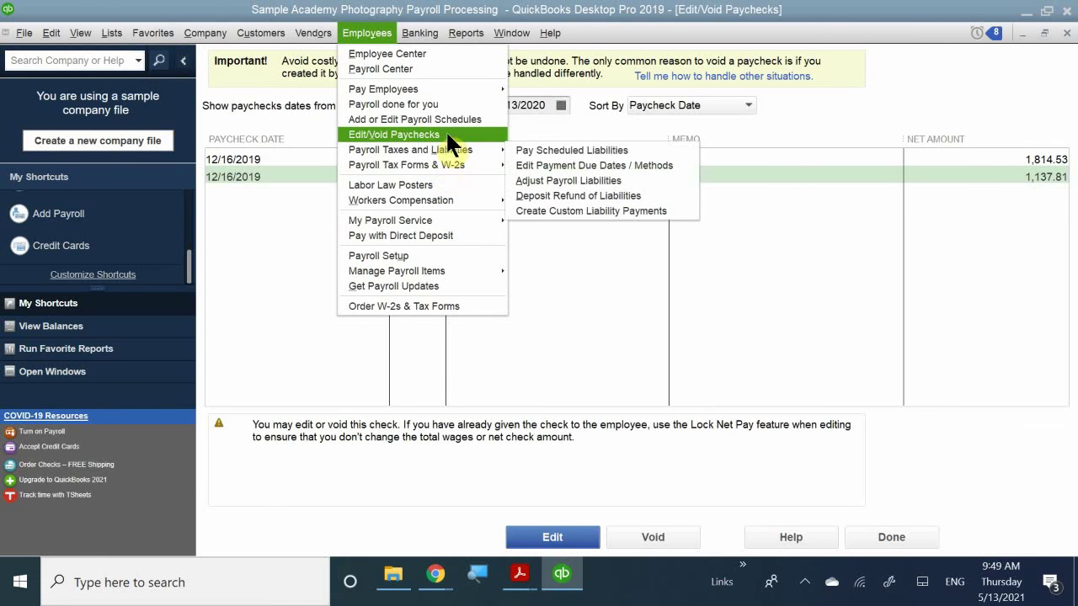
pyautogui.click(445, 134)
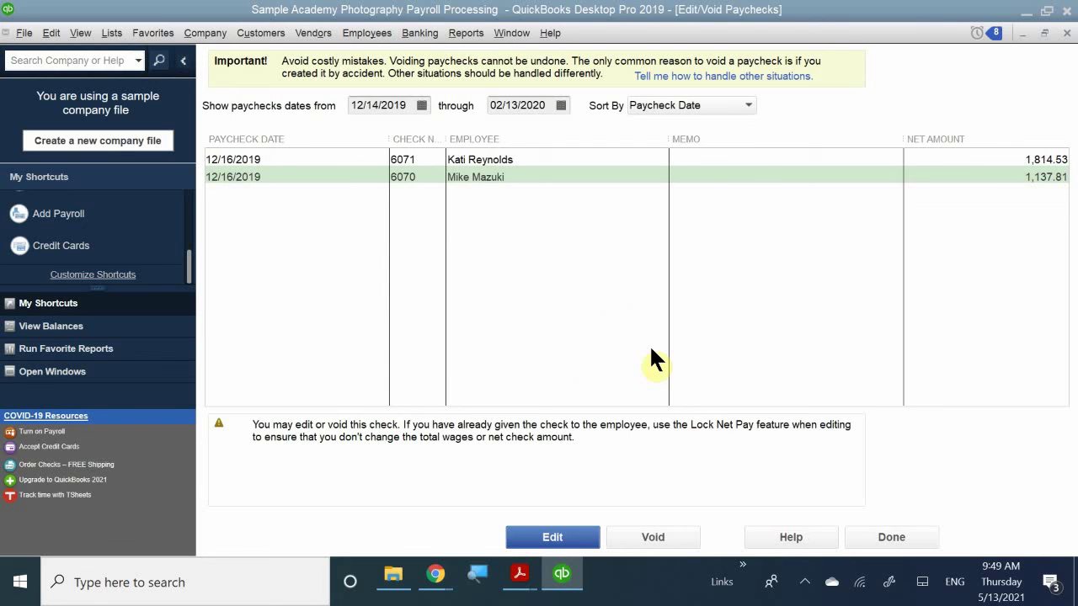
pyautogui.click(446, 176)
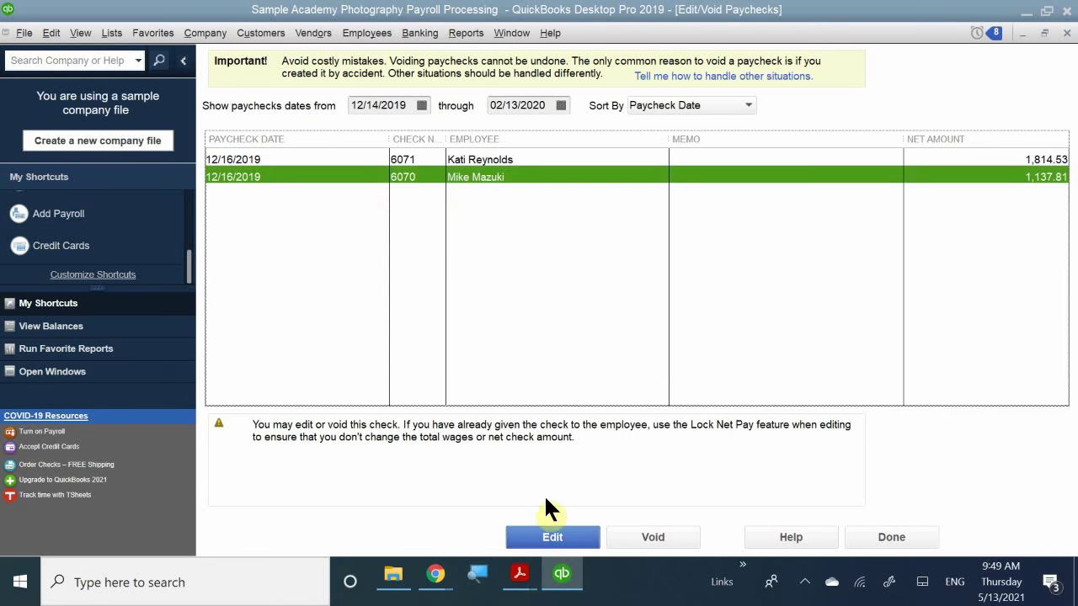
pyautogui.click(554, 543)
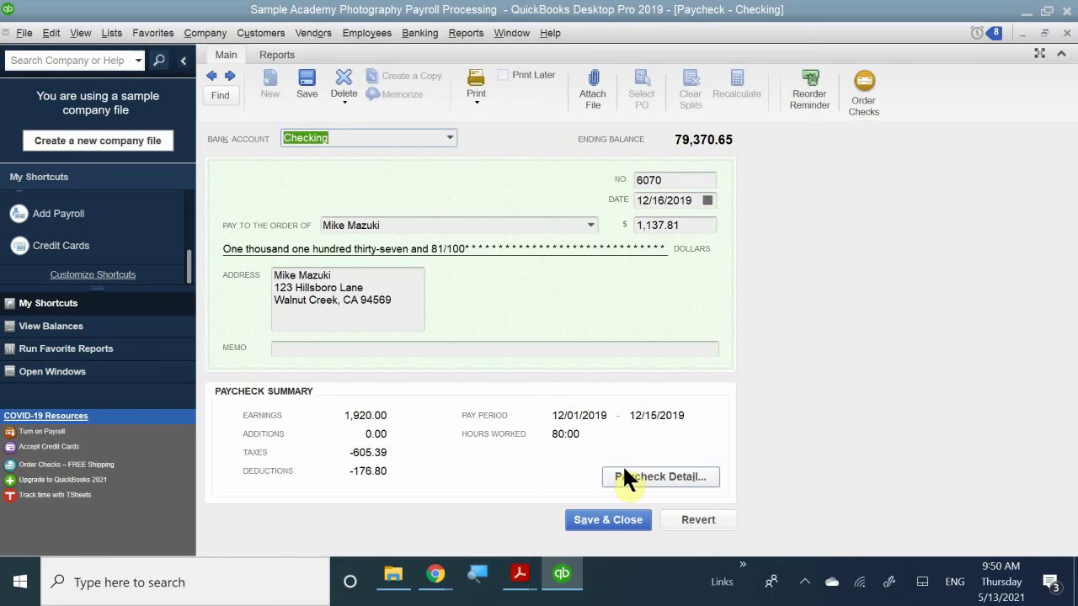
# - Open Paycheck Detail for paycheck 6070 to review its 80 hours at 24.00
pyautogui.click(623, 476)
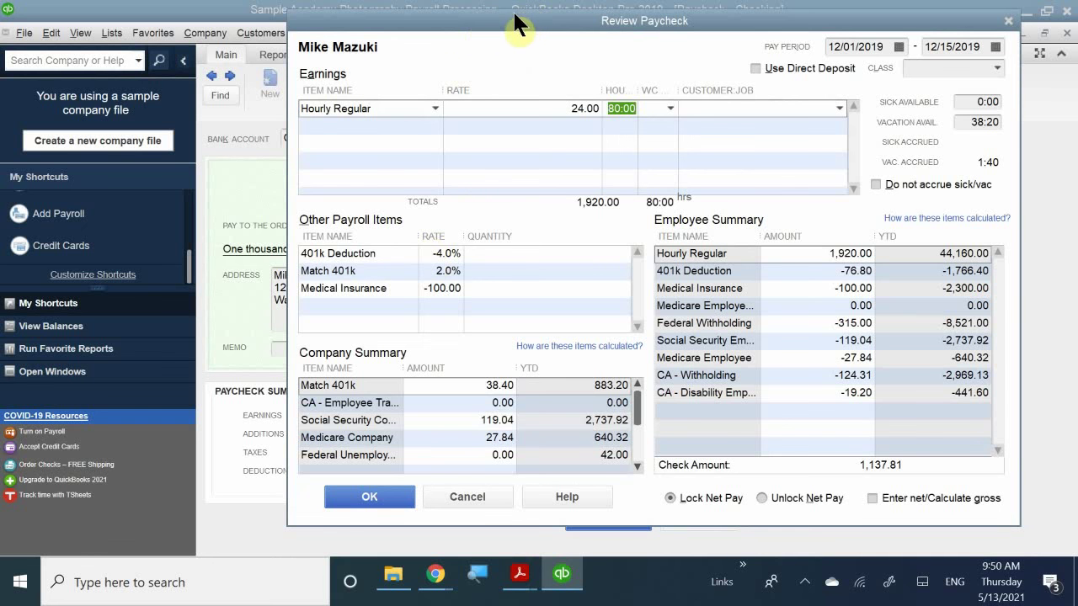
# - Change paycheck 6070's Hourly Regular hours from 80:00 to 76
pyautogui.moveTo(472, 25); pyautogui.dragTo(417, 19)
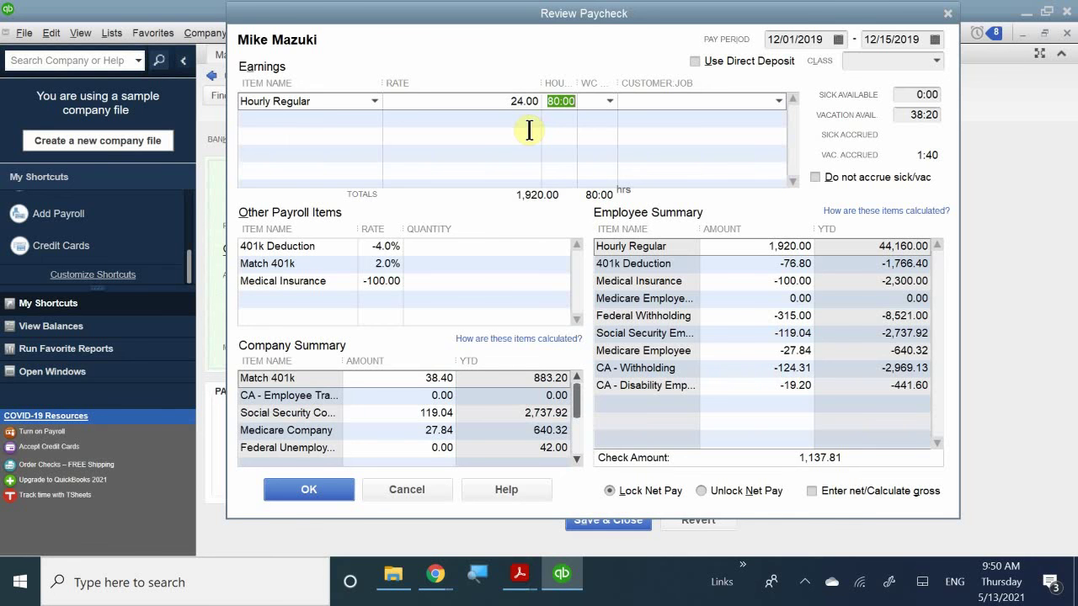
pyautogui.click(550, 123)
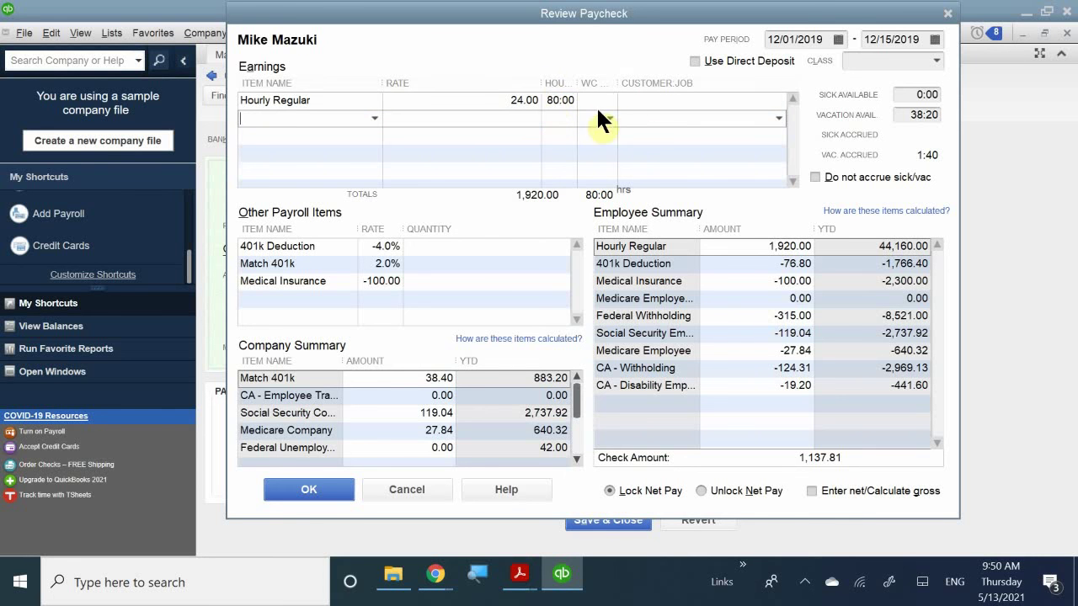
pyautogui.click(569, 101)
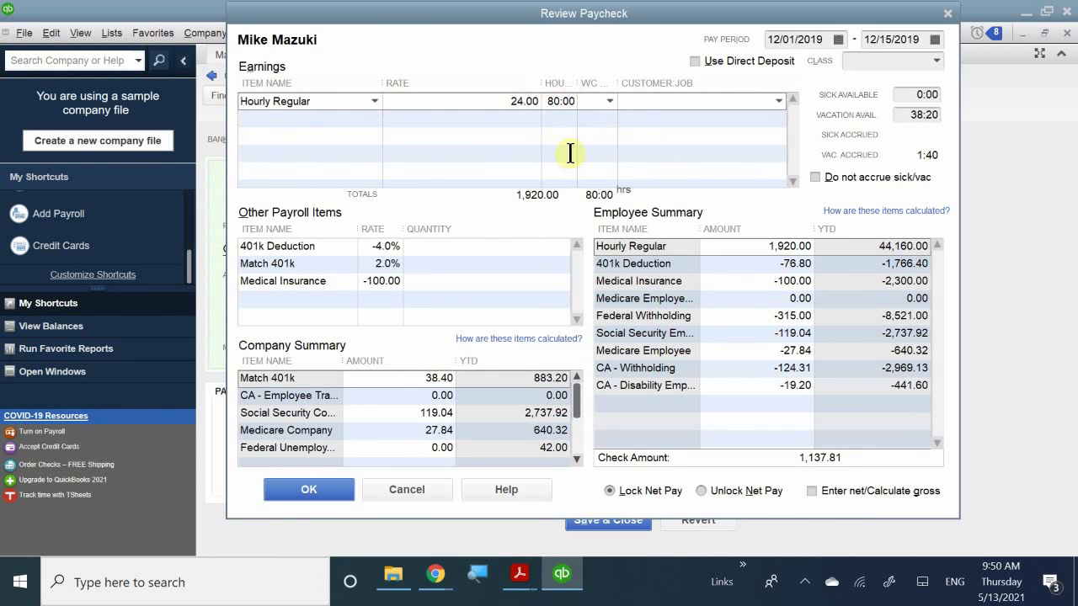
pyautogui.click(569, 101)
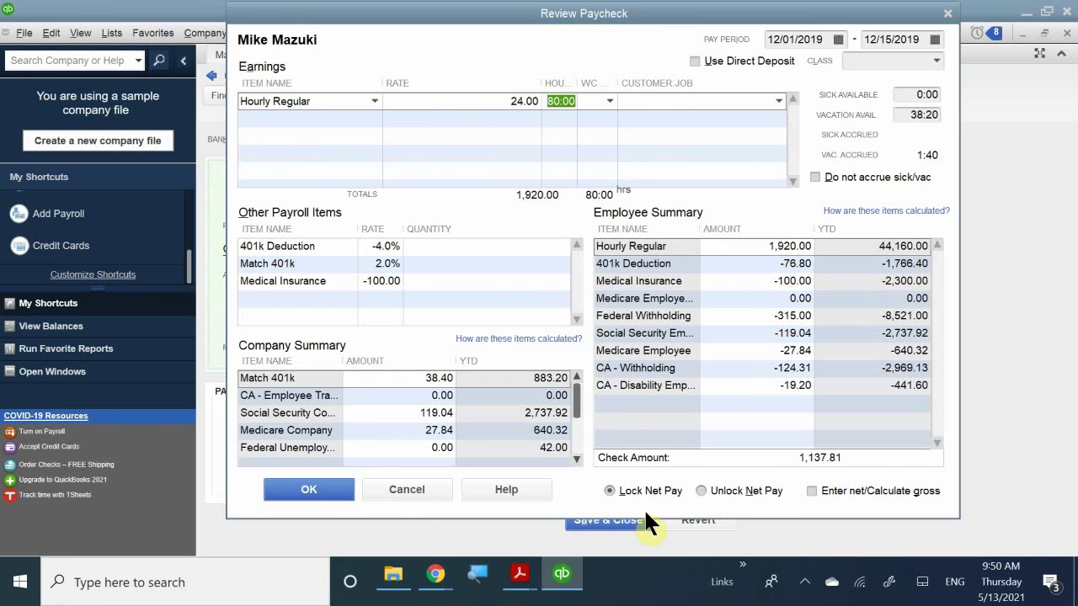
pyautogui.write('76')
pyautogui.click(755, 212)
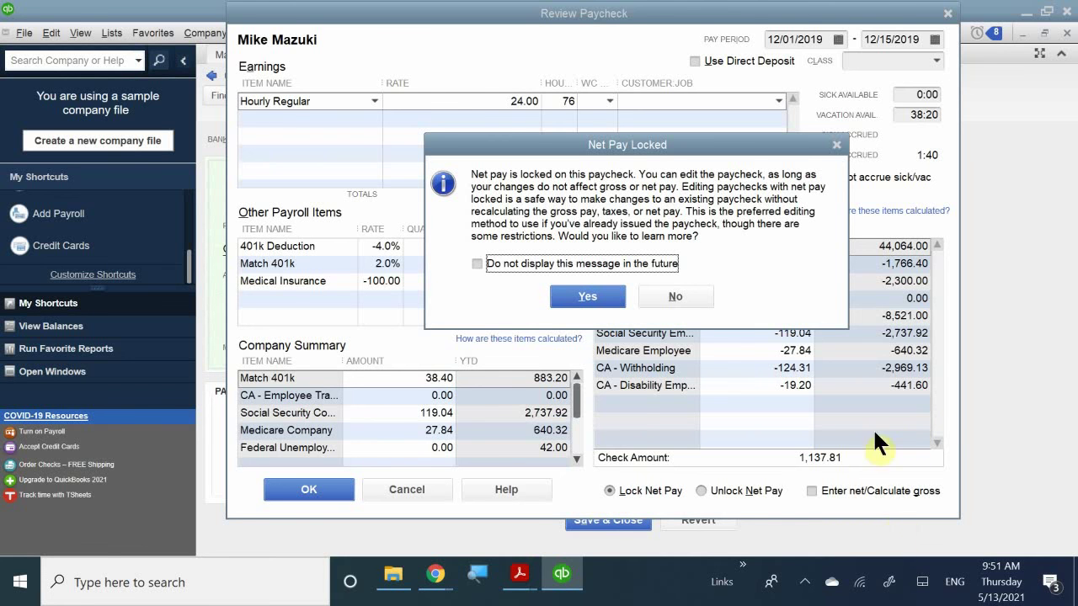
# - View help on locked net pay and dismiss the Out of Balance warning for 76 hours
pyautogui.click(578, 296)
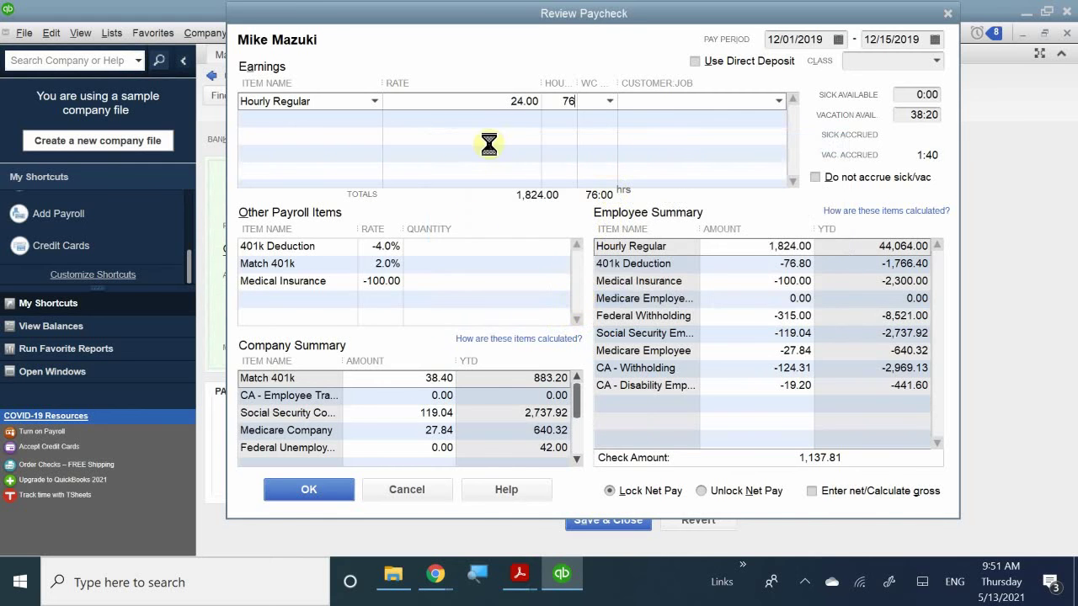
pyautogui.click(574, 141)
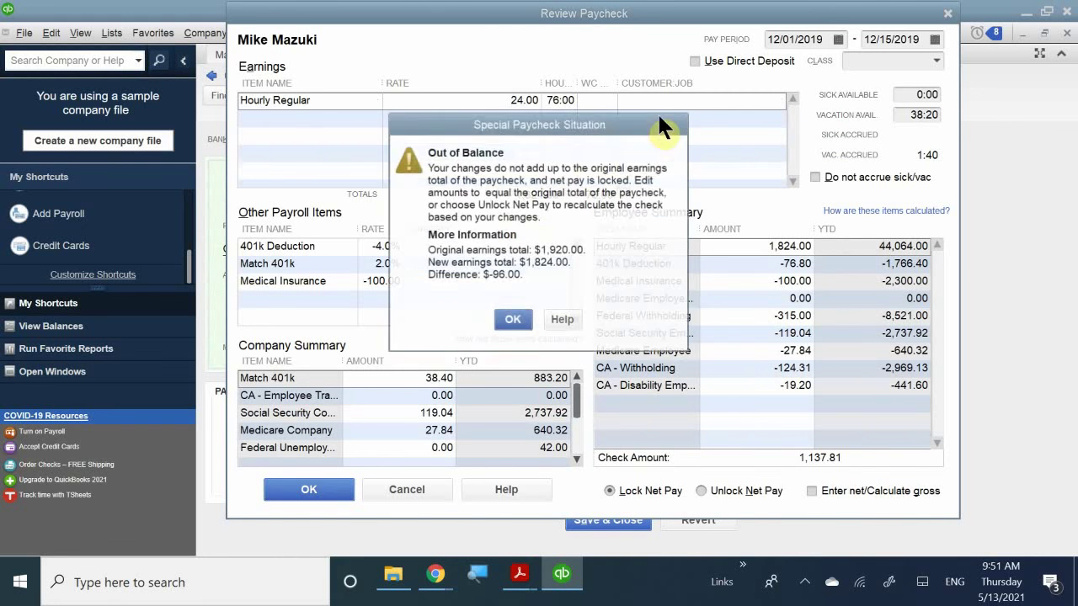
pyautogui.press('F1')
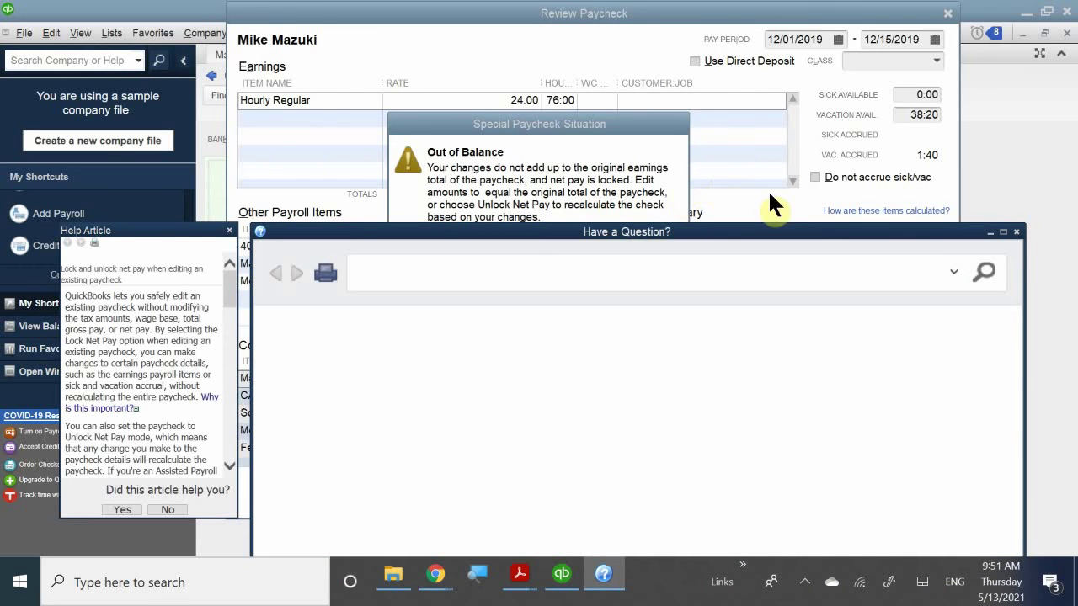
pyautogui.click(1016, 232)
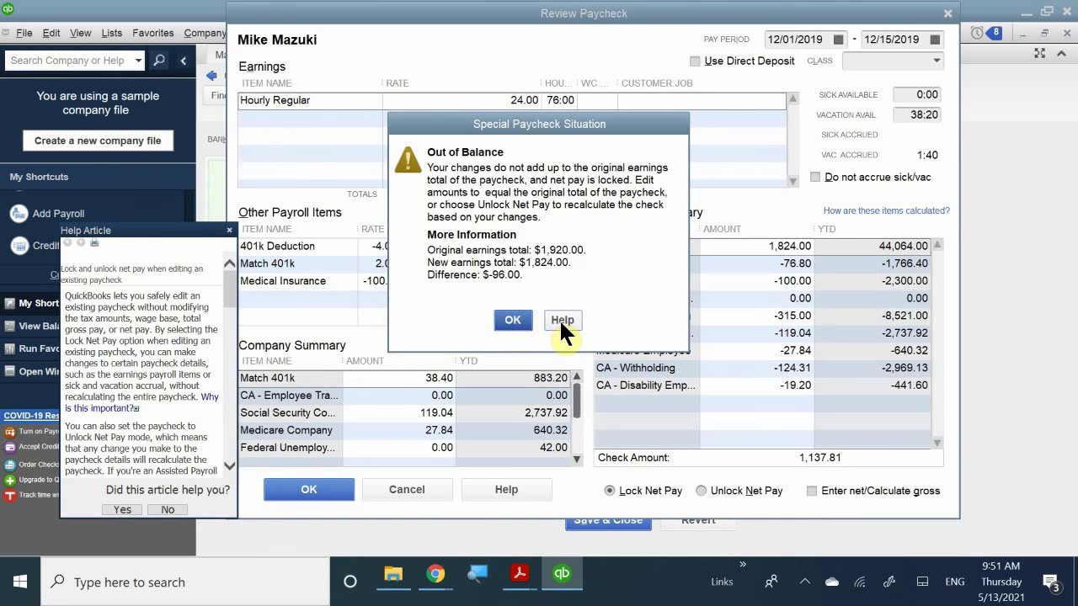
pyautogui.click(510, 321)
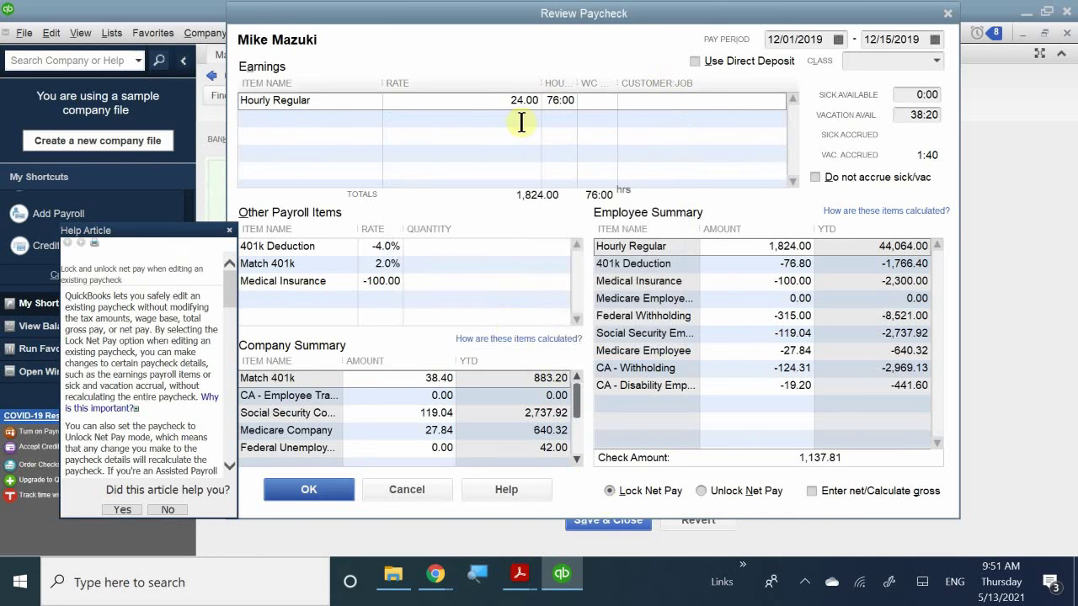
# - Put the Hourly Regular hours back to 80
pyautogui.click(557, 101)
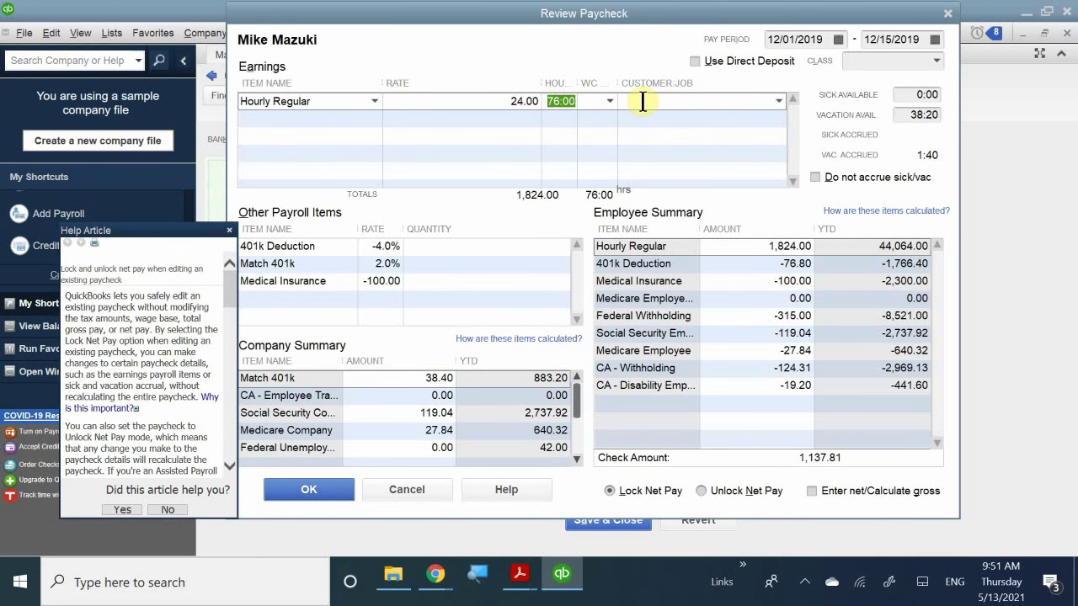
pyautogui.write('80')
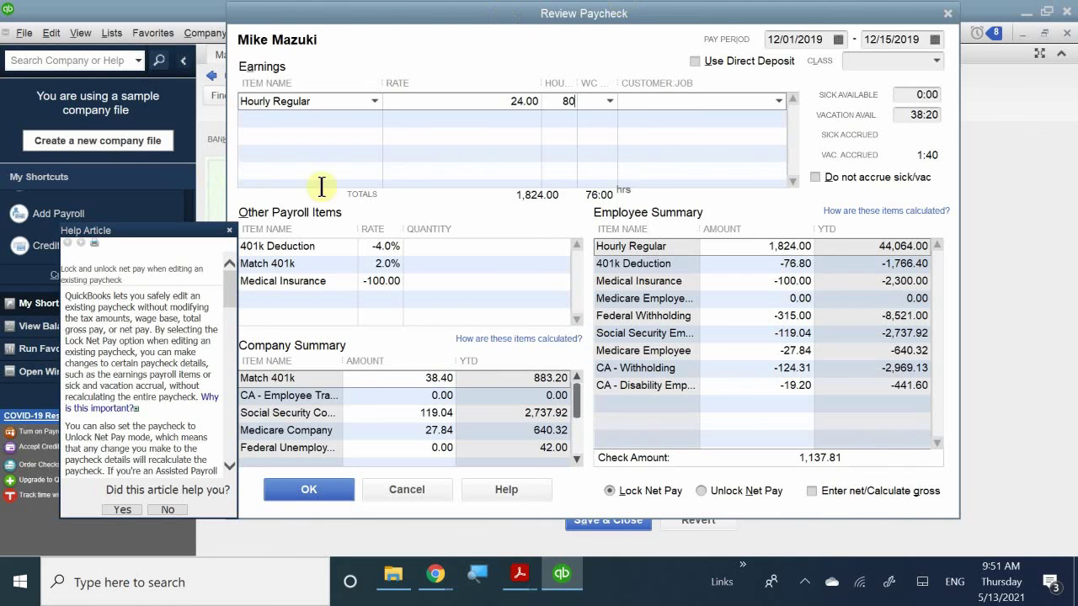
pyautogui.click(554, 117)
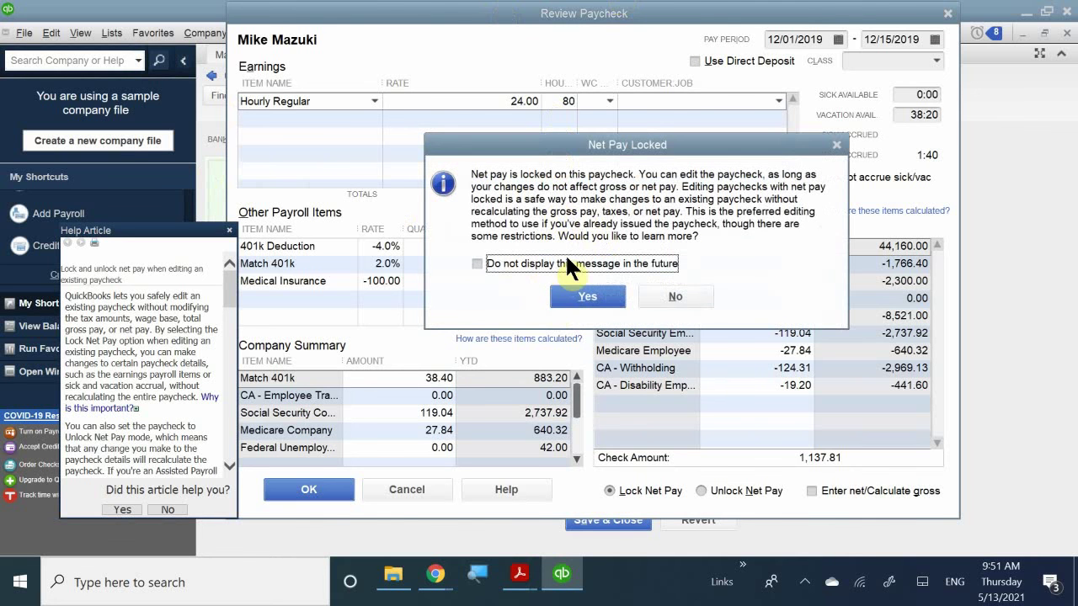
# - Suppress the Net Pay Locked notice, keep 80 hours, and choose Unlock Net Pay
pyautogui.click(557, 259)
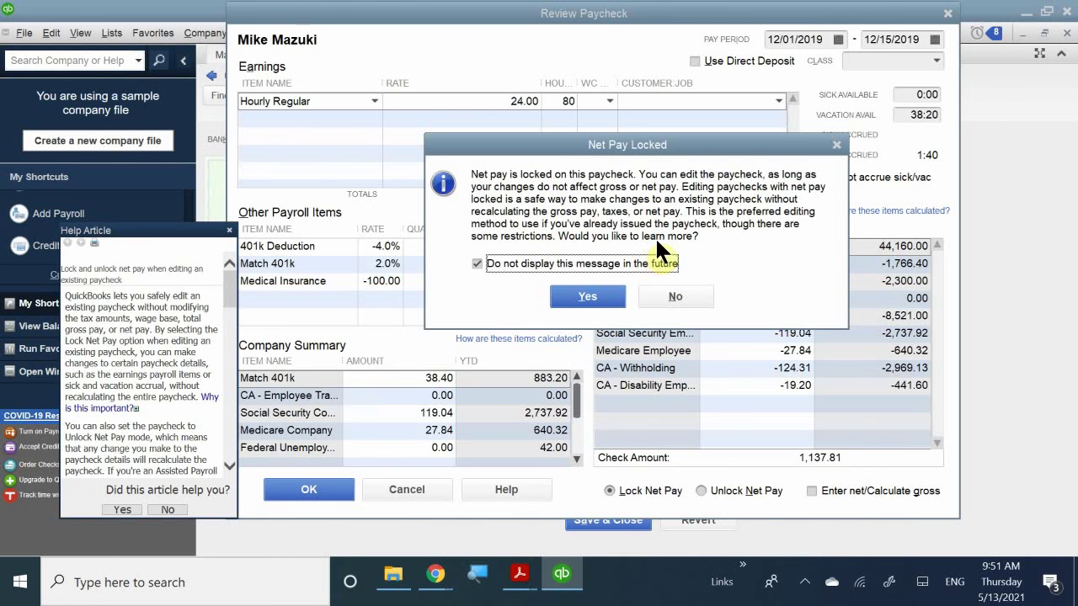
pyautogui.click(687, 295)
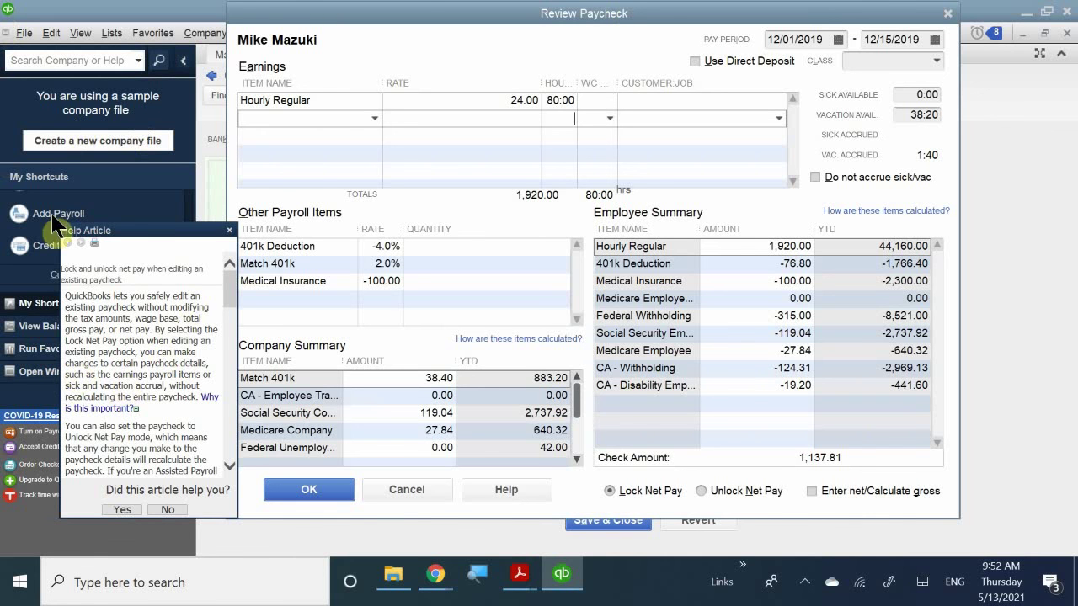
pyautogui.moveTo(144, 241); pyautogui.dragTo(108, 198)
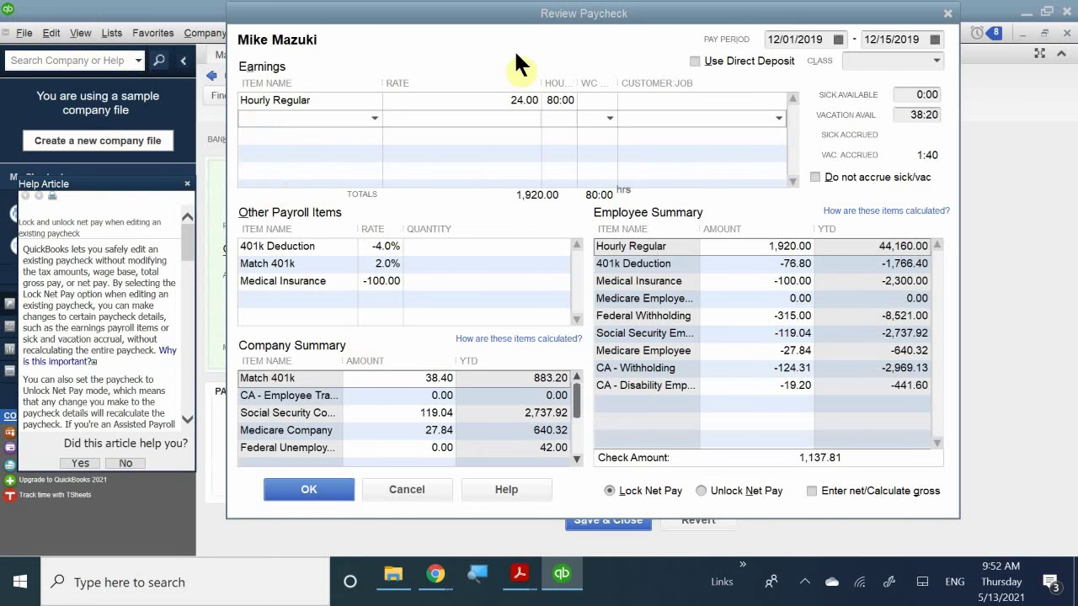
pyautogui.click(725, 488)
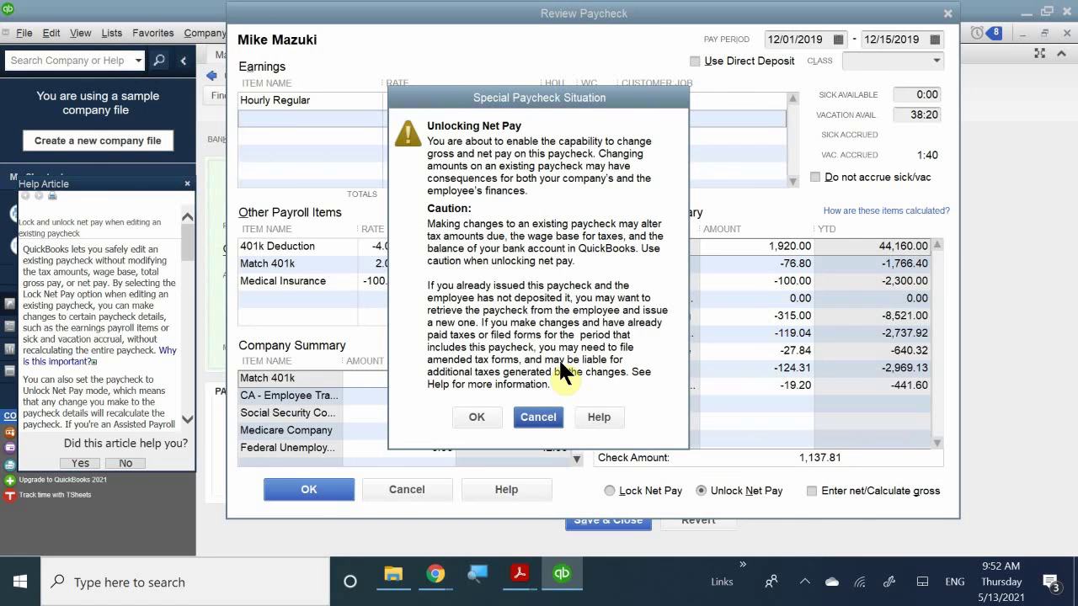
# - Confirm unlocking net pay and enter 76 regular hours to recalculate the paycheck
pyautogui.click(476, 417)
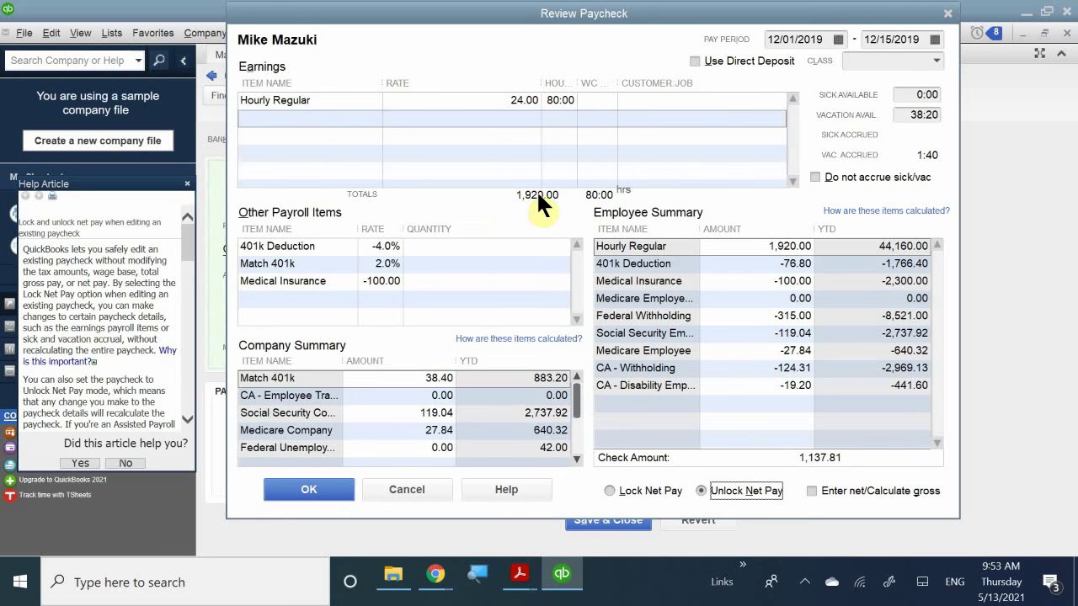
pyautogui.click(559, 100)
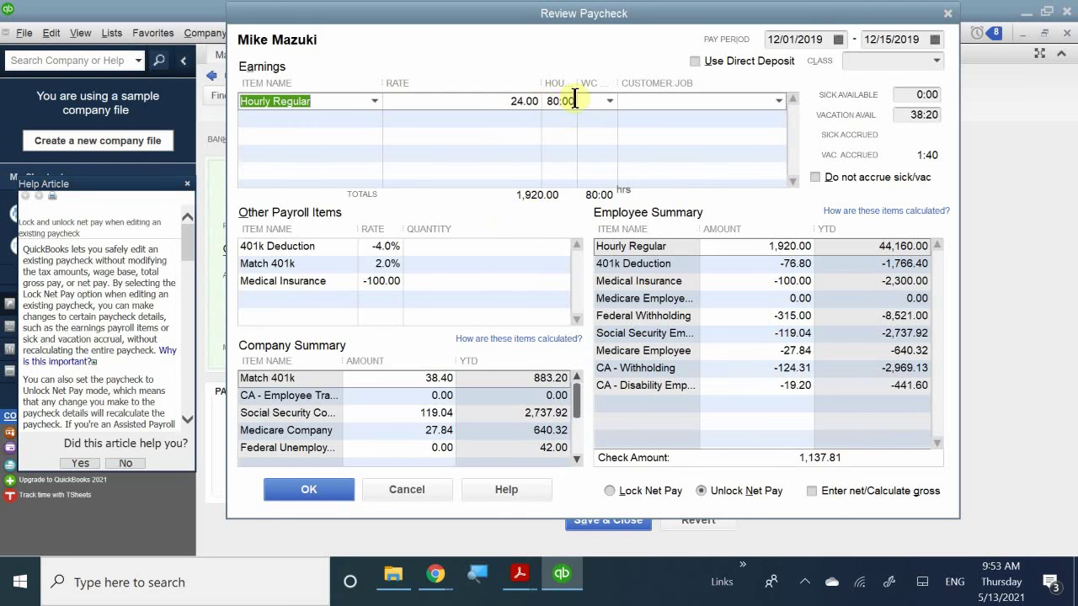
pyautogui.click(572, 100)
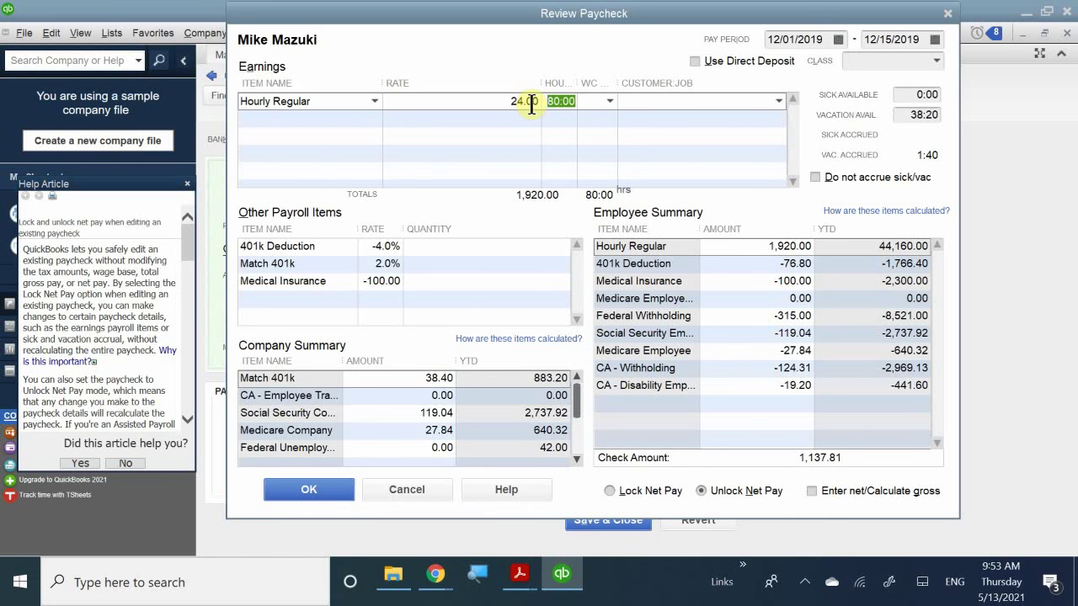
pyautogui.write('796')
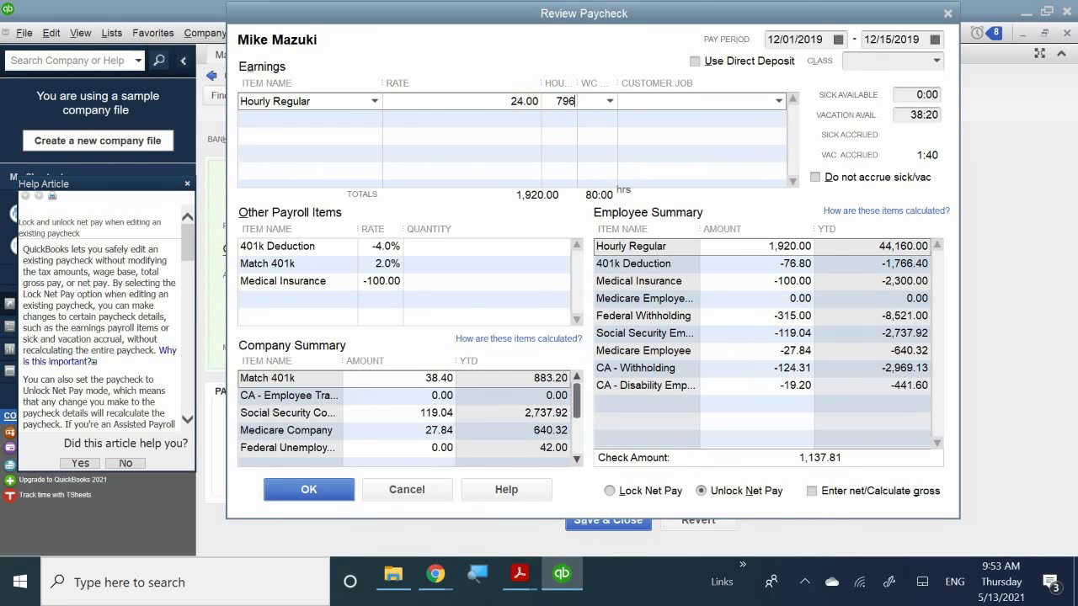
pyautogui.press('BackSpace')
pyautogui.press('BackSpace')
pyautogui.write('6')
pyautogui.press('Return')
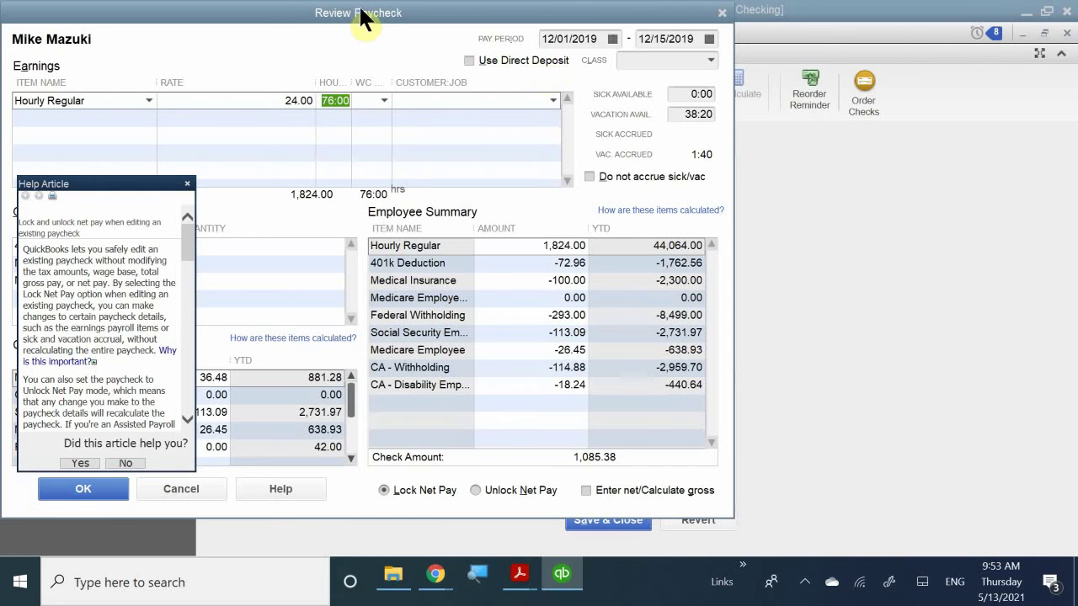
# - Accept the recalculated paycheck detail showing 1,824.00 earnings and 1,085.38 net
pyautogui.moveTo(361, 13); pyautogui.dragTo(589, 13)
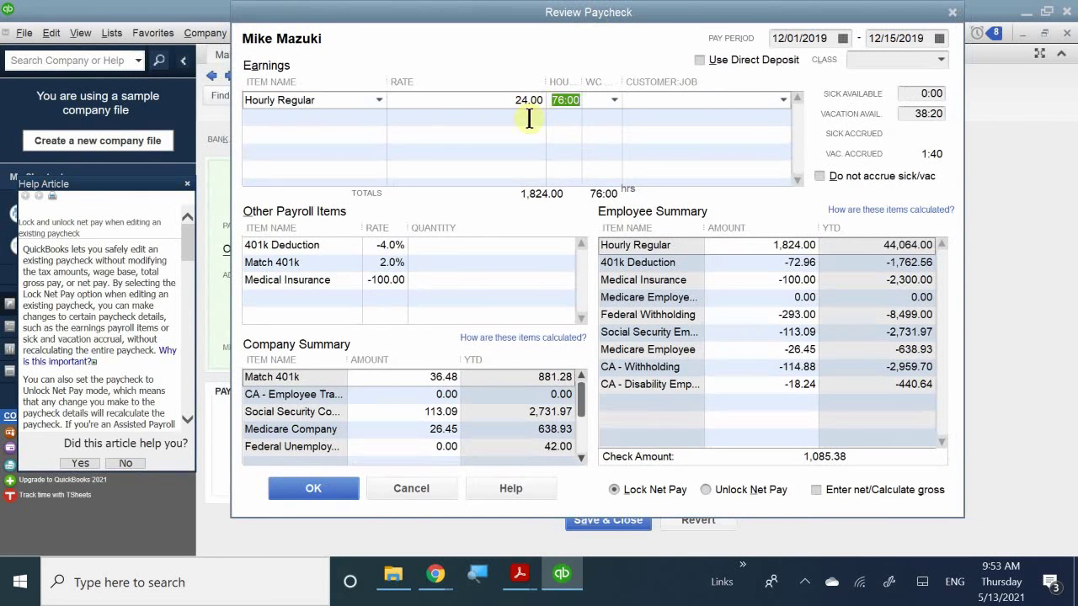
pyautogui.click(585, 107)
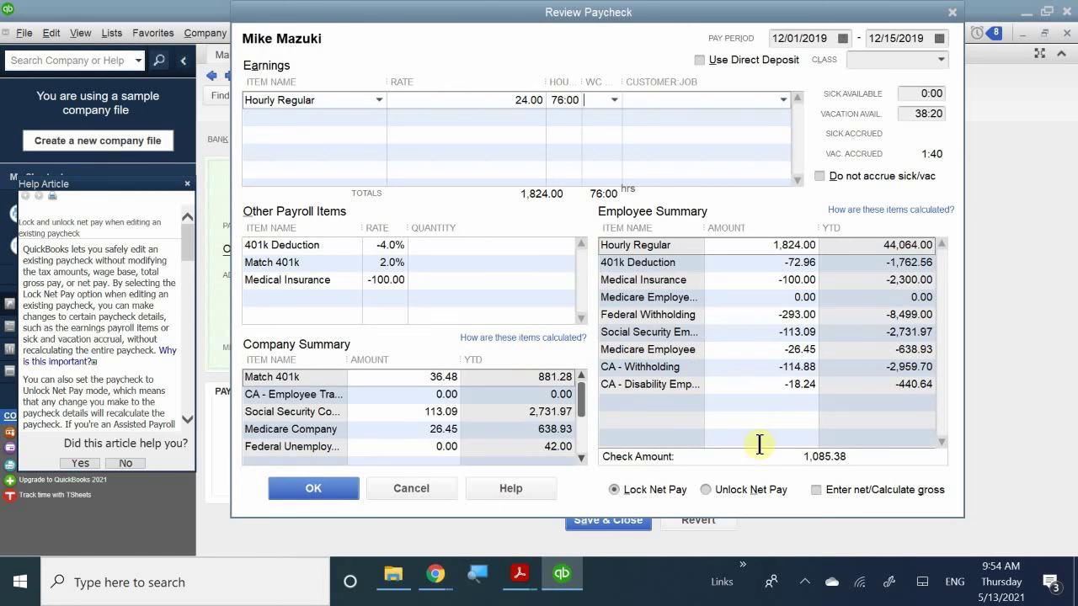
pyautogui.click(314, 485)
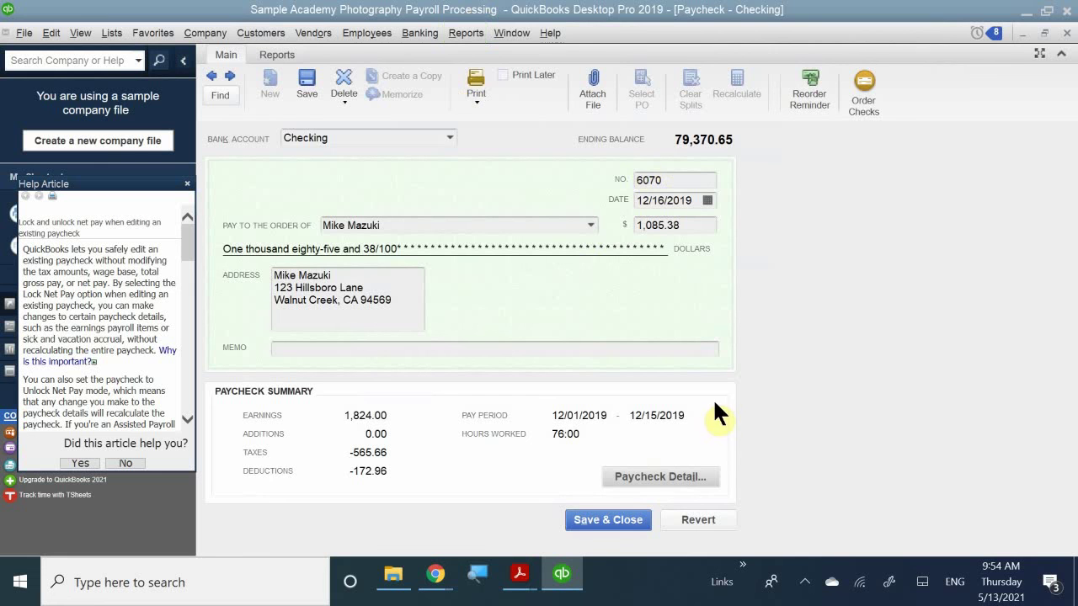
# - Mark paycheck 6070 Print Later, save it at $1,085.38, and close Edit/Void Paychecks
pyautogui.click(539, 71)
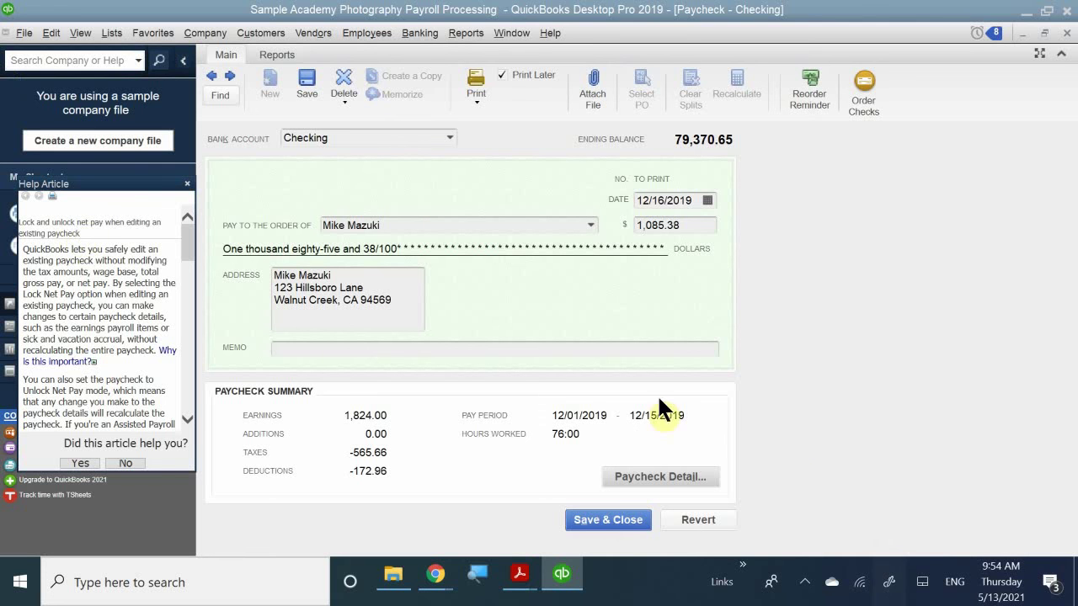
pyautogui.click(606, 521)
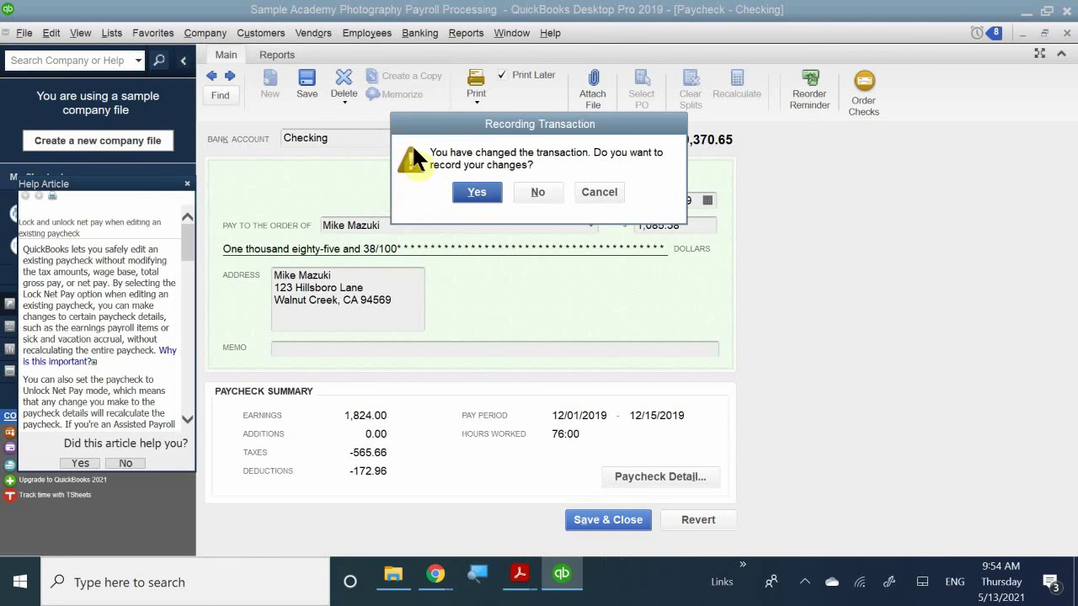
pyautogui.click(473, 202)
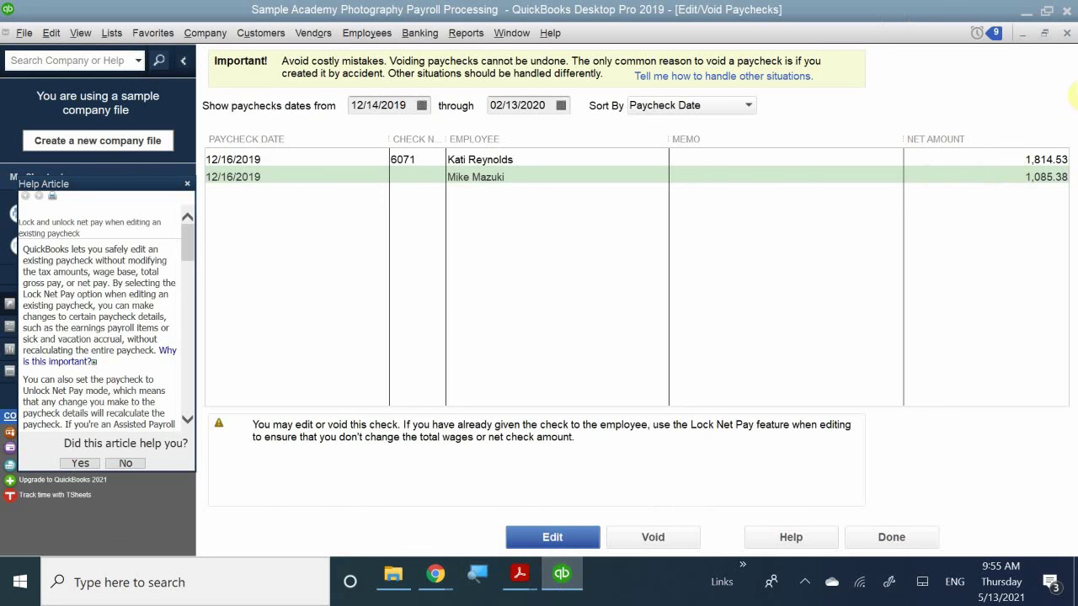
pyautogui.click(1067, 33)
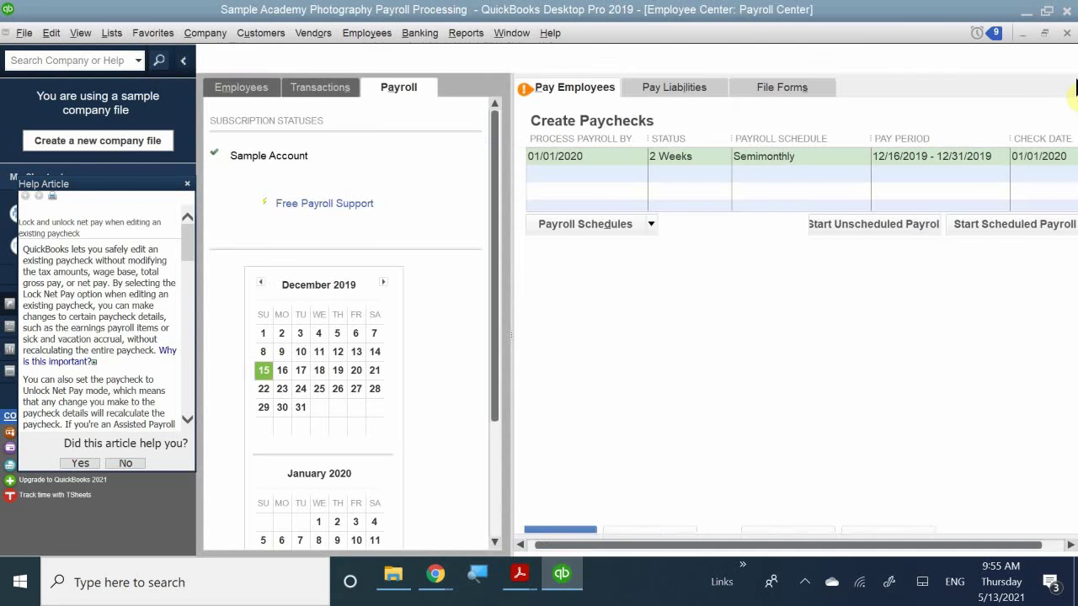
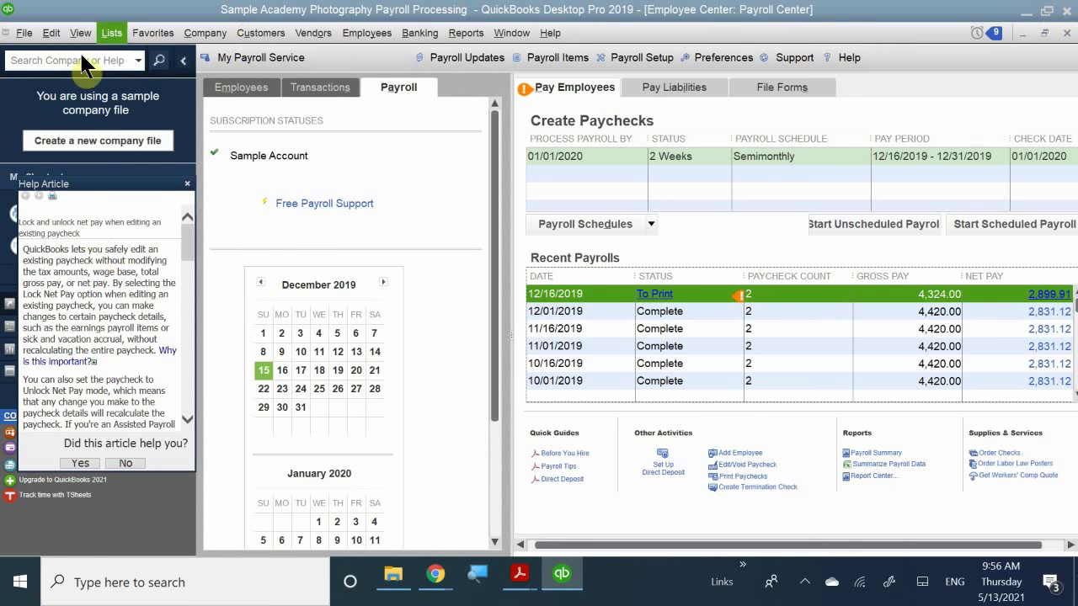
# - Show the Pay Liabilities view with the three liabilities due and recent payment history
pyautogui.click(682, 87)
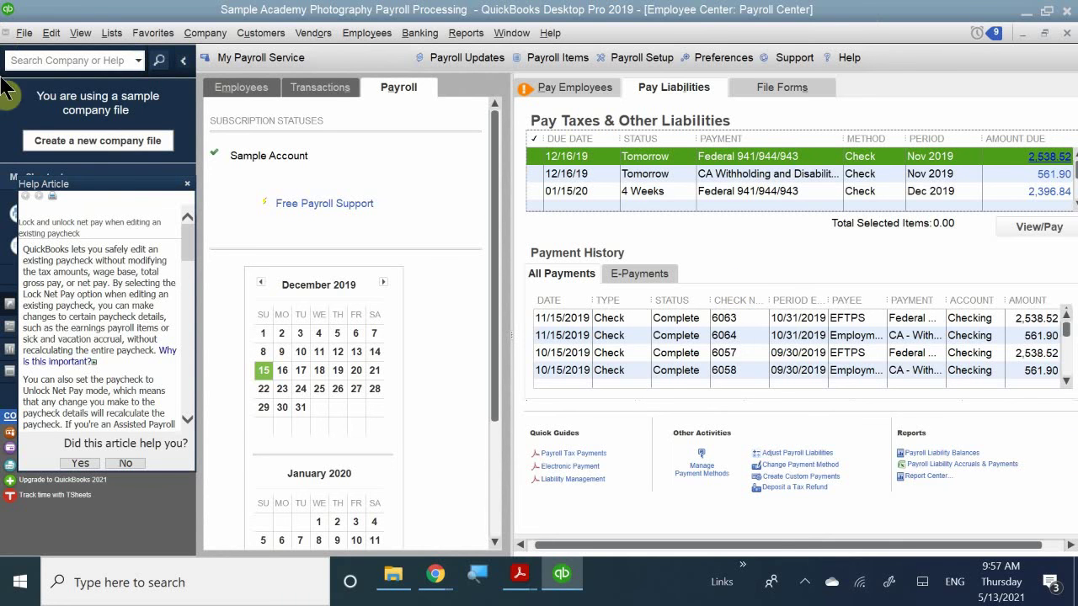
# - Tick the Nov 2019 Federal 941/944/943 liability so selected items total 2,538.52
pyautogui.click(536, 156)
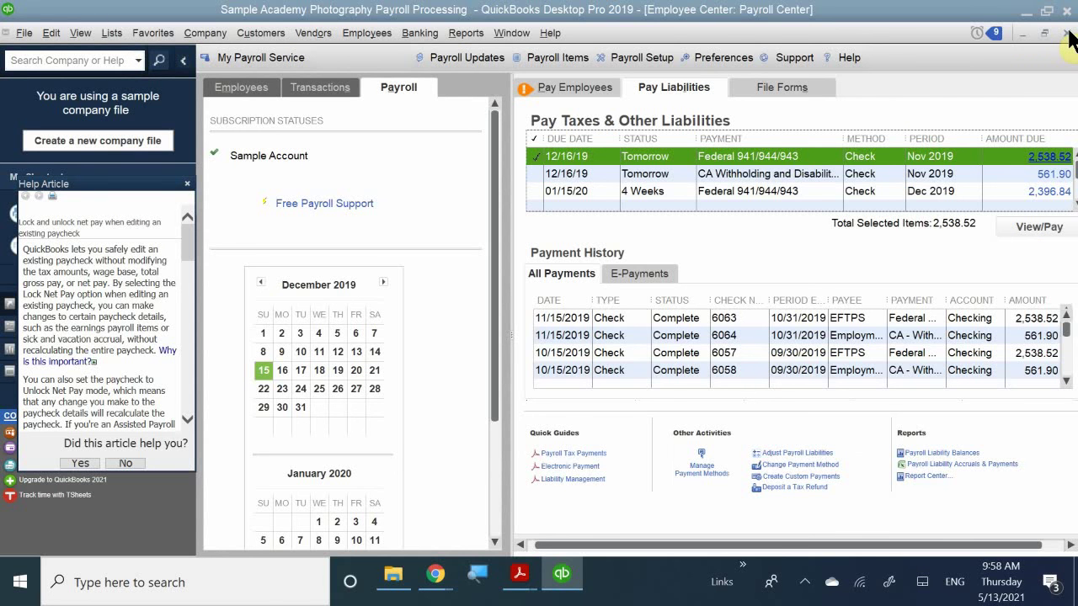
# - Close the Payroll Center and return to Pay Liabilities from the Home Page, leaving nothing selected
pyautogui.click(1067, 34)
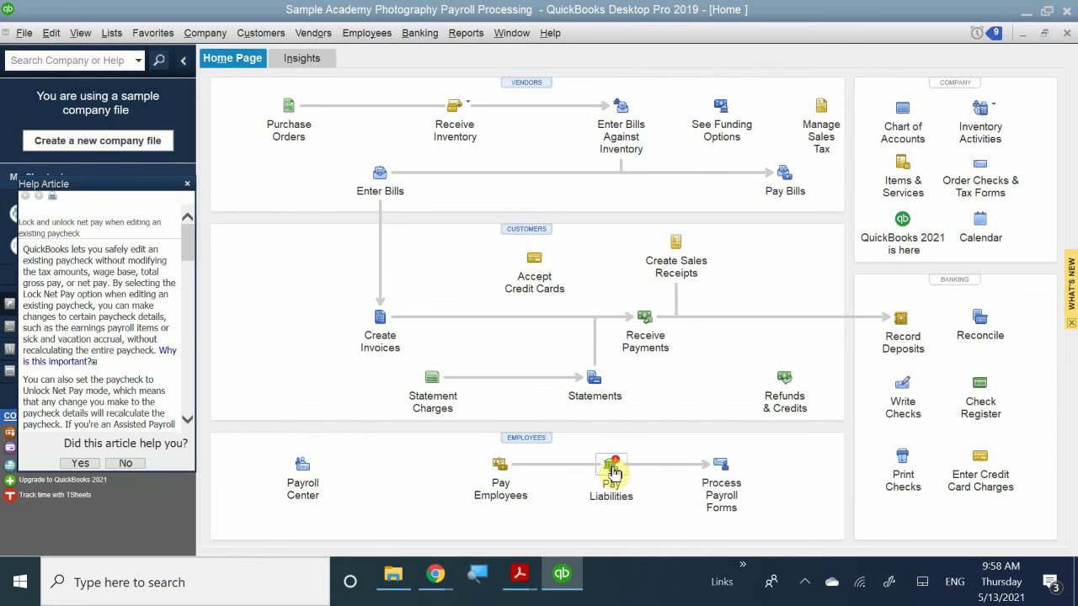
pyautogui.click(613, 470)
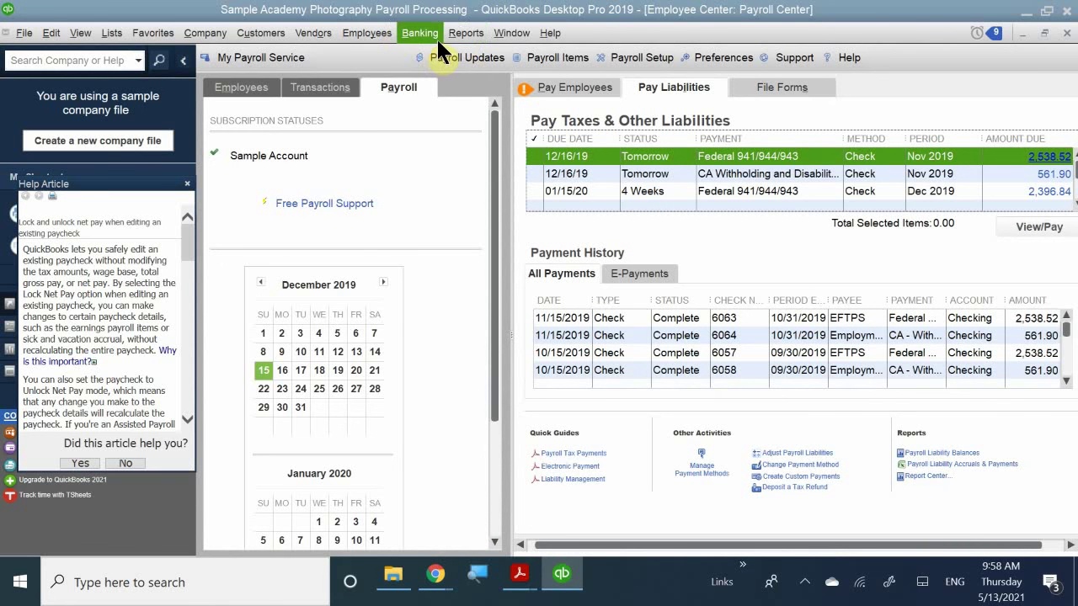
pyautogui.click(363, 33)
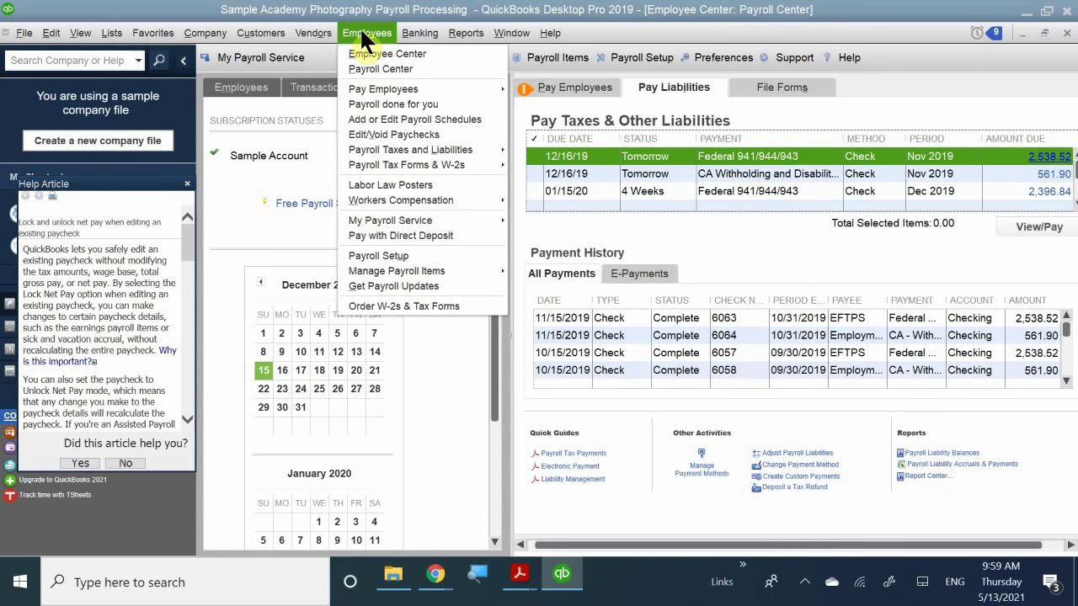
pyautogui.click(543, 10)
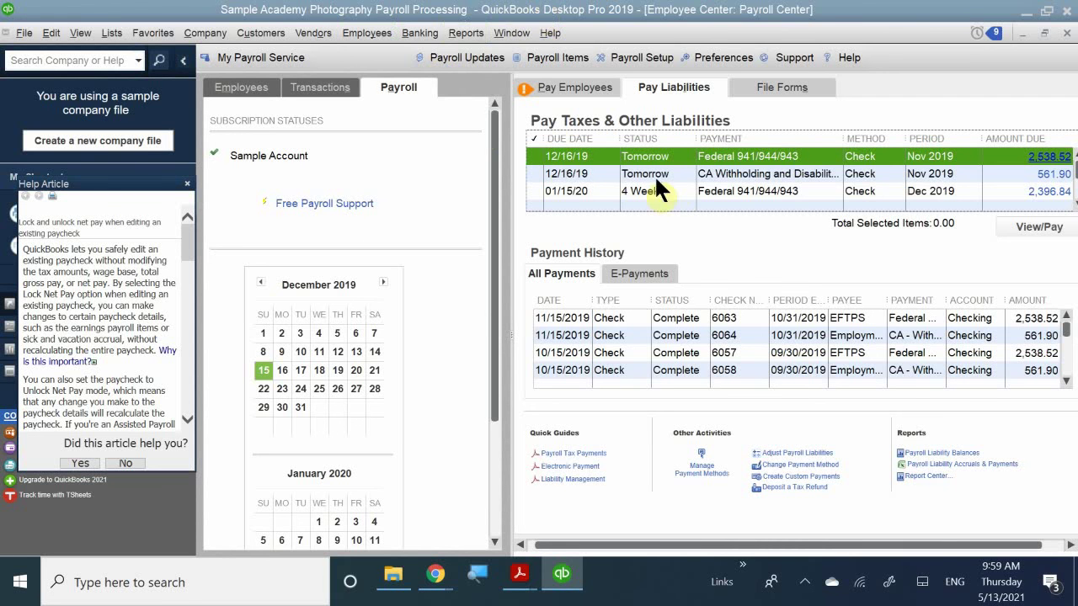
# - Re-tick the Nov 2019 Federal 941/944/943 liability, bringing selected items back to 2,538.52
pyautogui.click(535, 156)
# - View the 2,538.52 EFTPS liability check dated 12/15/2019 and widen the Payroll Item column
pyautogui.click(1036, 229)
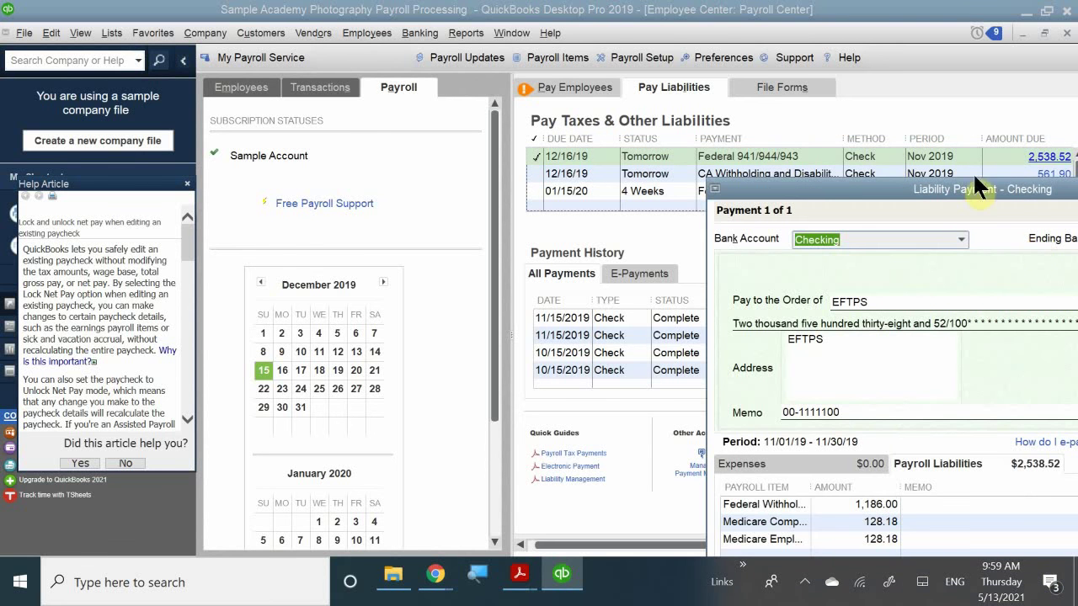
pyautogui.moveTo(840, 189); pyautogui.dragTo(487, 16)
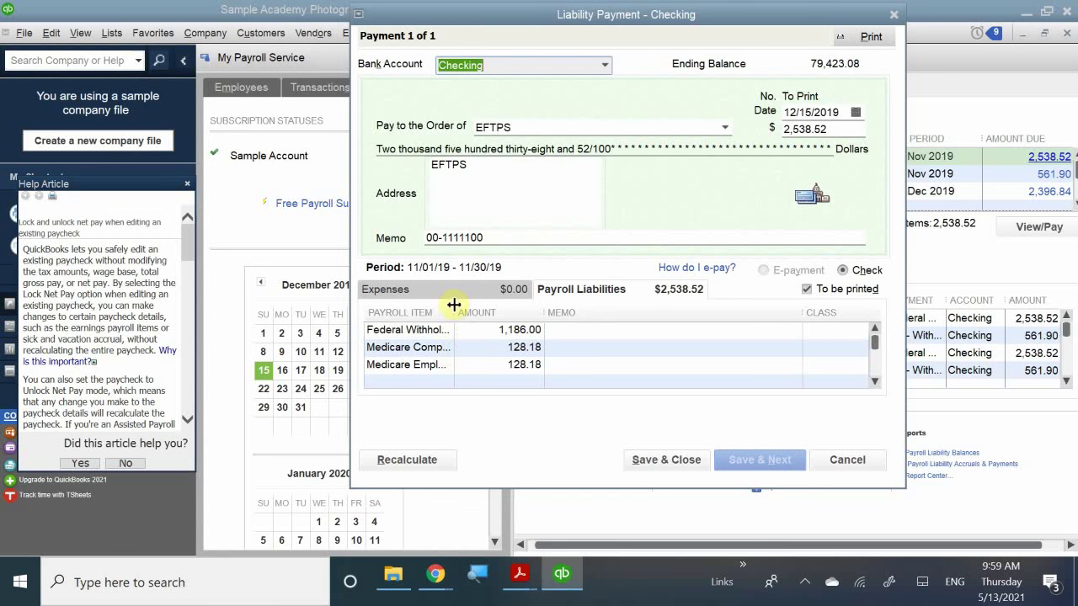
pyautogui.moveTo(453, 312); pyautogui.dragTo(485, 314)
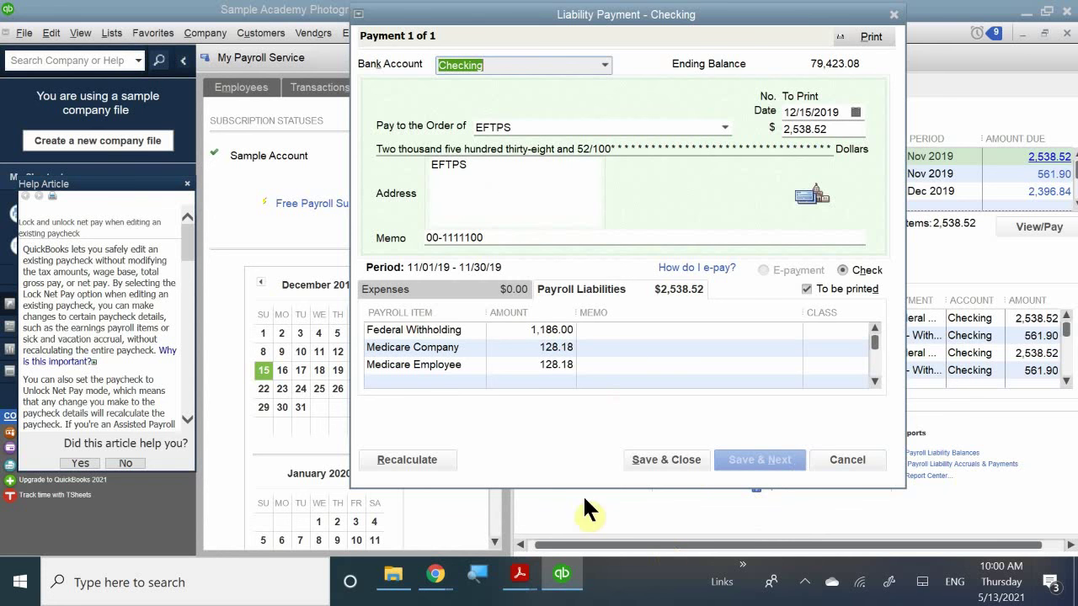
# - Save the 2,538.52 EFTPS check as To Print and close the Payment Summary
pyautogui.click(682, 459)
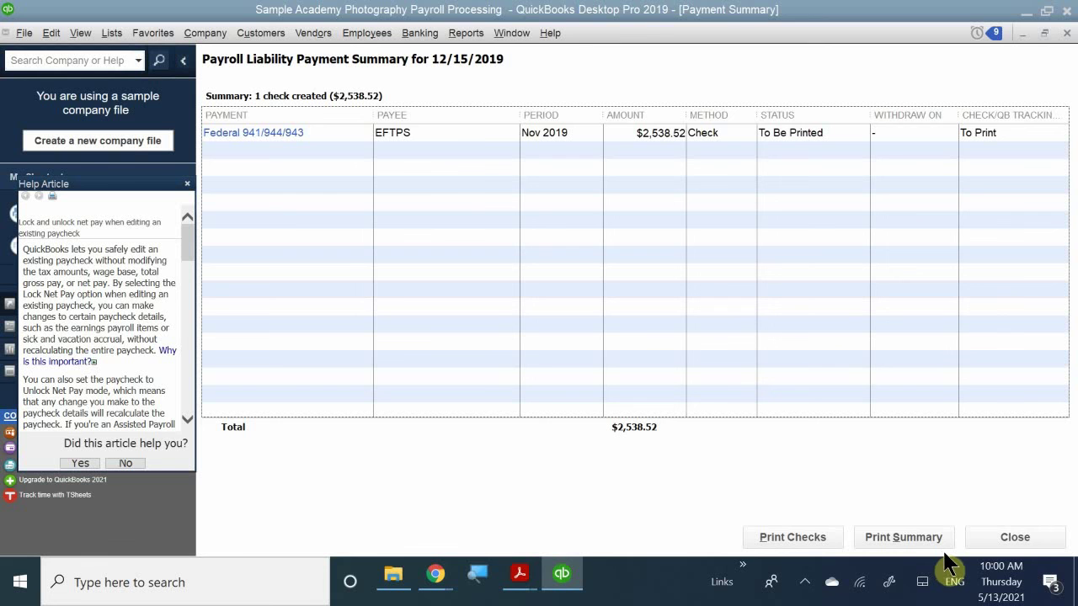
pyautogui.click(1003, 540)
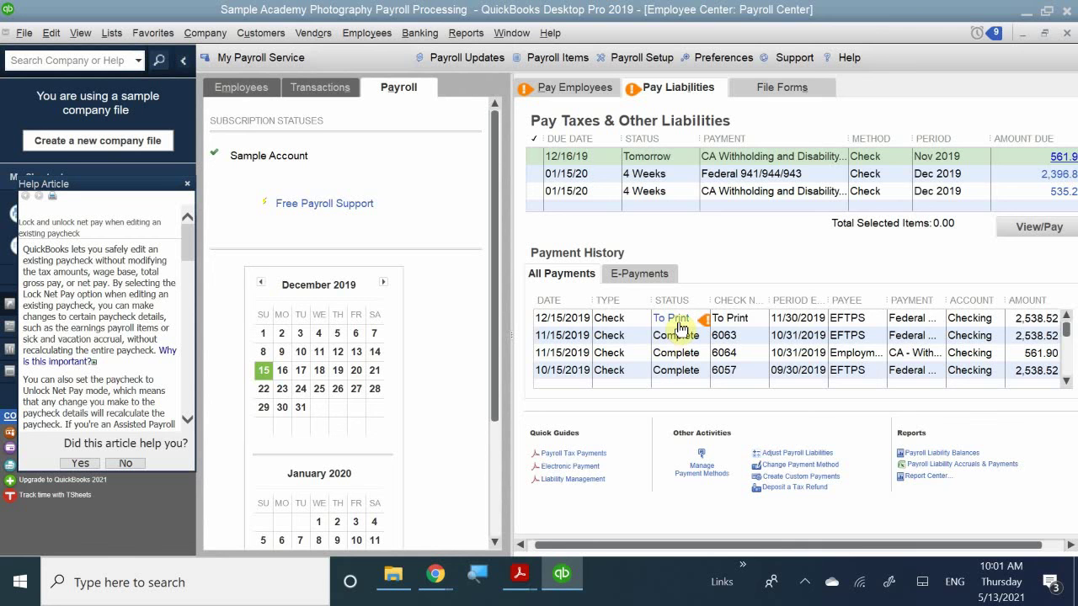
# - Save the 561.90 CA withholding check as To Print and queue both checks for printing
pyautogui.click(538, 155)
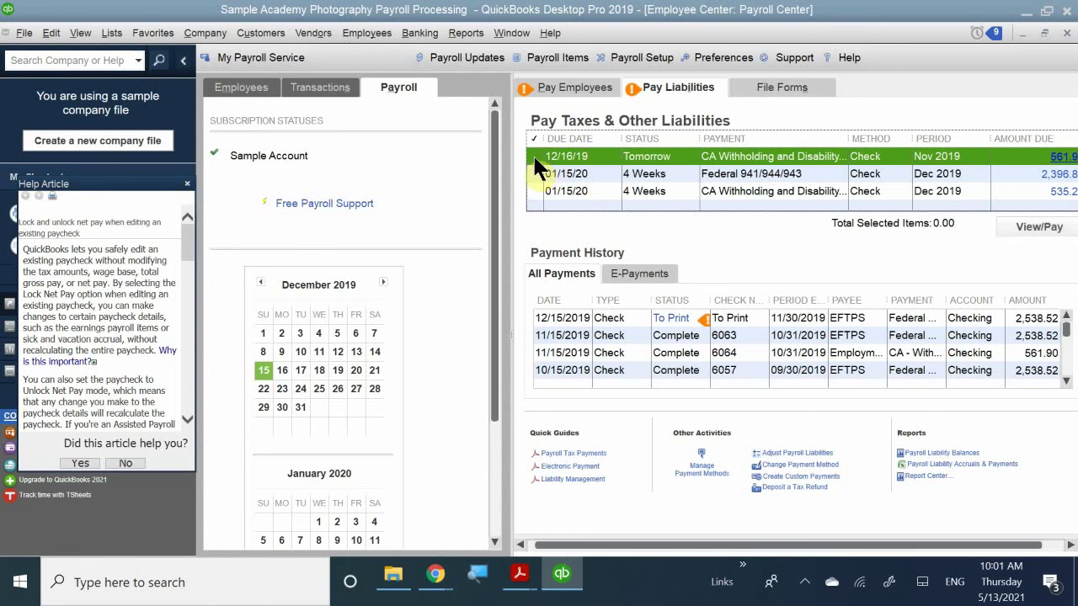
pyautogui.click(1020, 225)
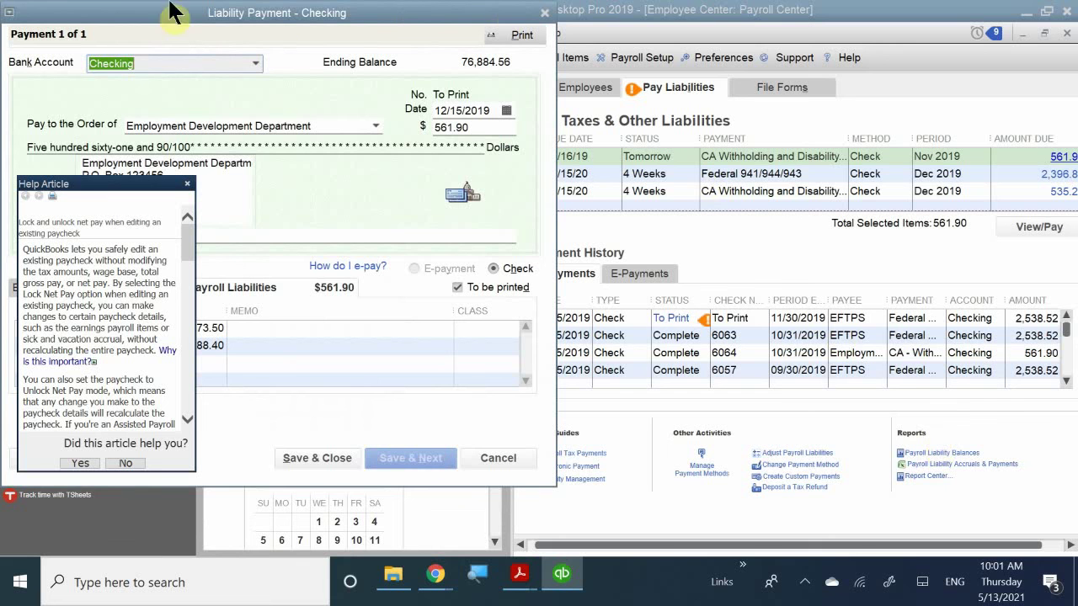
pyautogui.moveTo(334, 25); pyautogui.dragTo(843, 46)
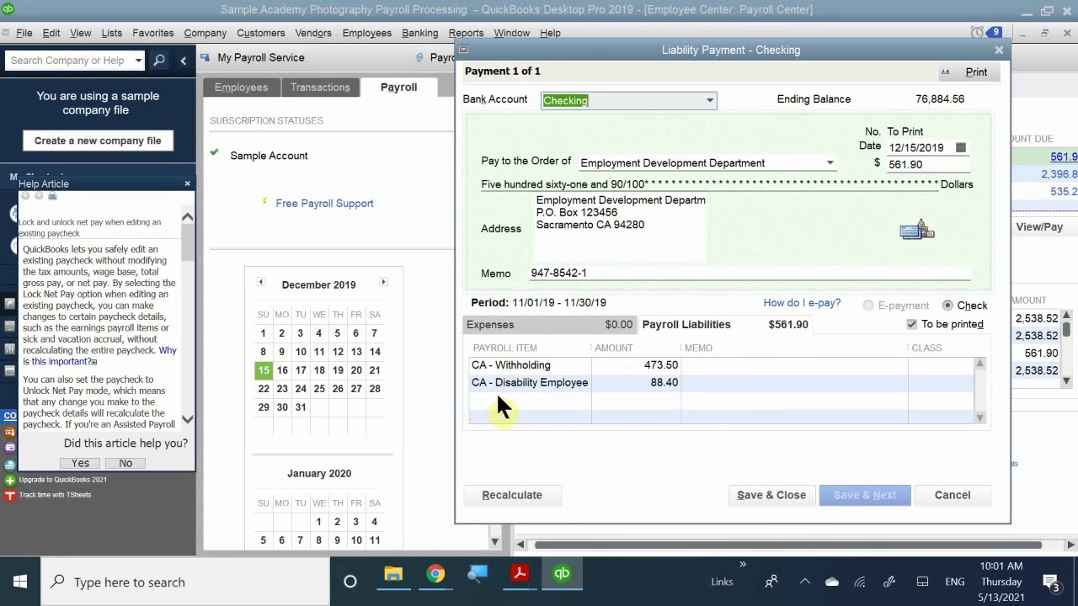
pyautogui.click(761, 493)
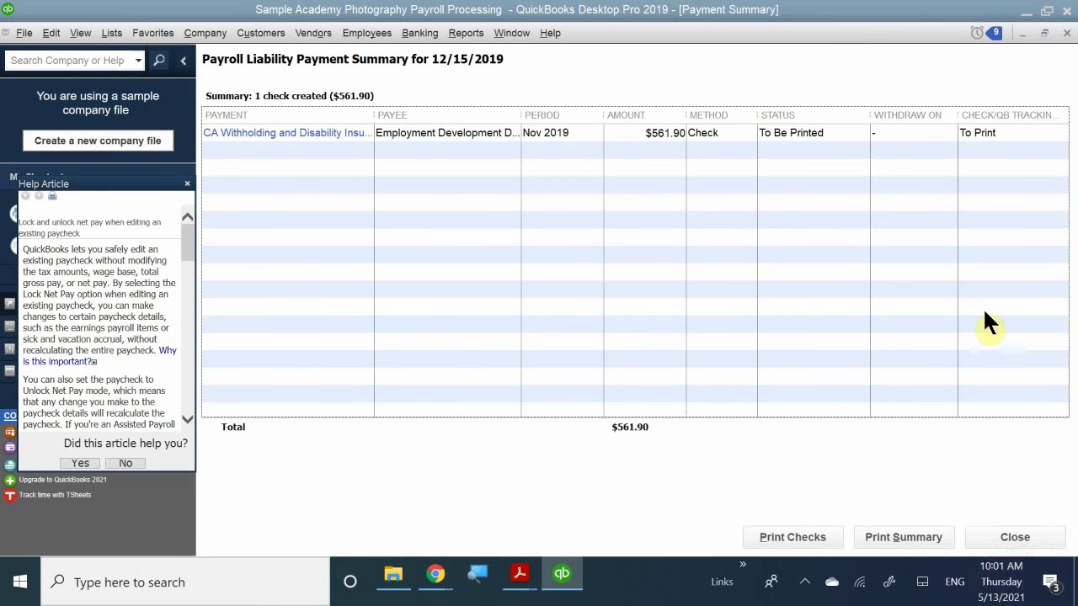
pyautogui.click(776, 535)
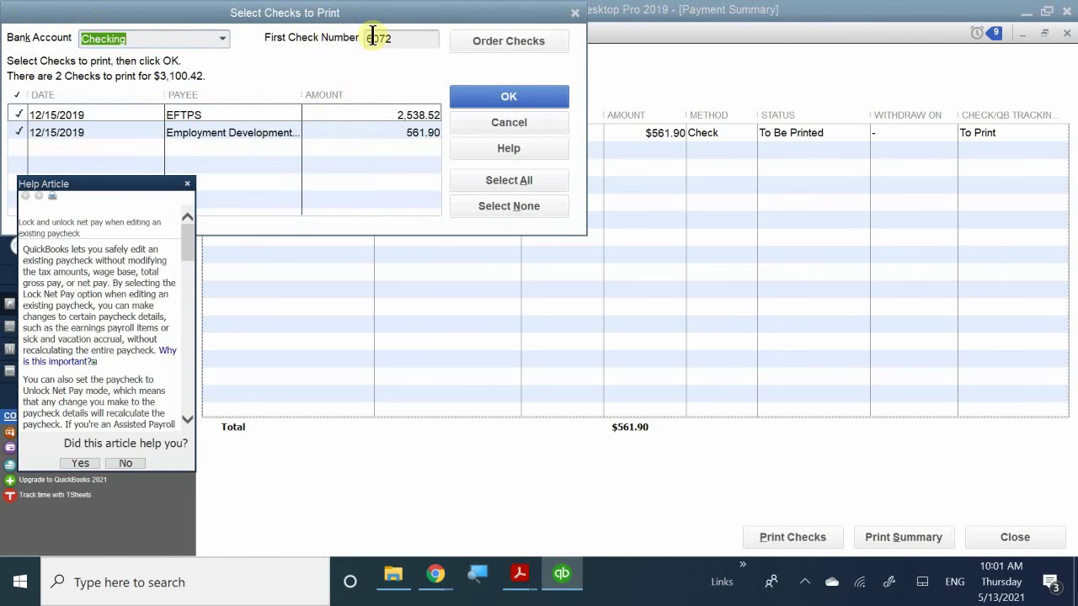
# - Accept both checks totalling $3,100.42, starting at check number 6072
pyautogui.moveTo(393, 19); pyautogui.dragTo(769, 194)
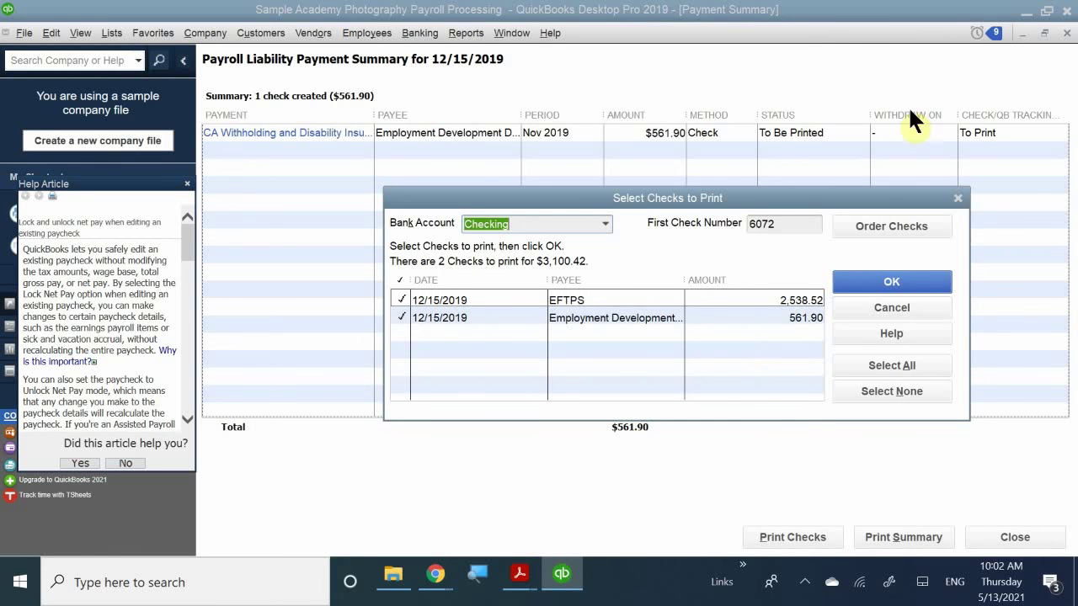
pyautogui.click(870, 282)
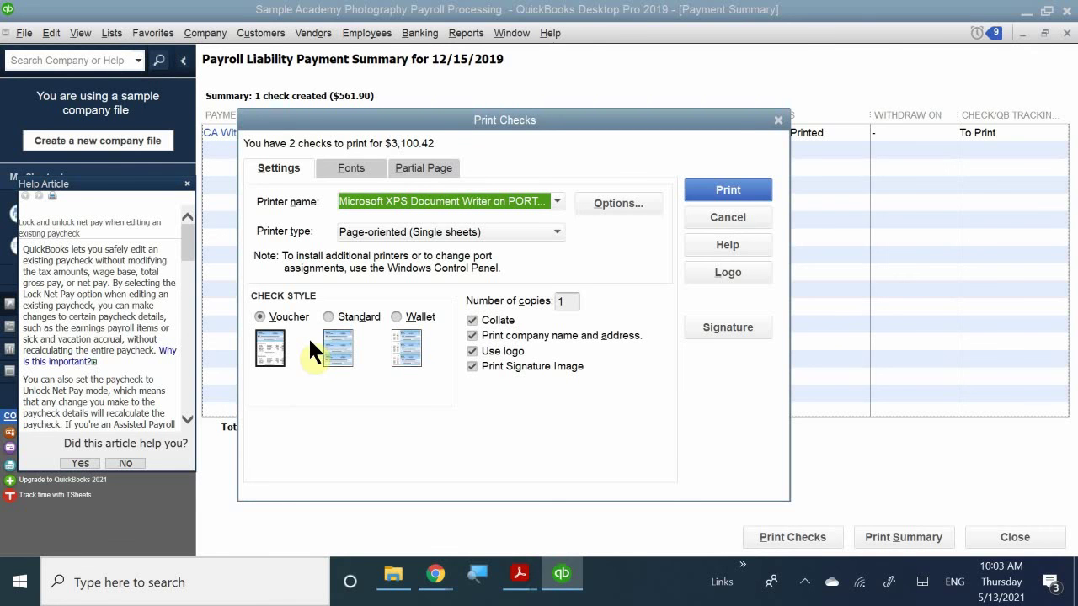
# - Print the checks to an XPS file named 'Payroll Liabilities Check'
pyautogui.click(726, 190)
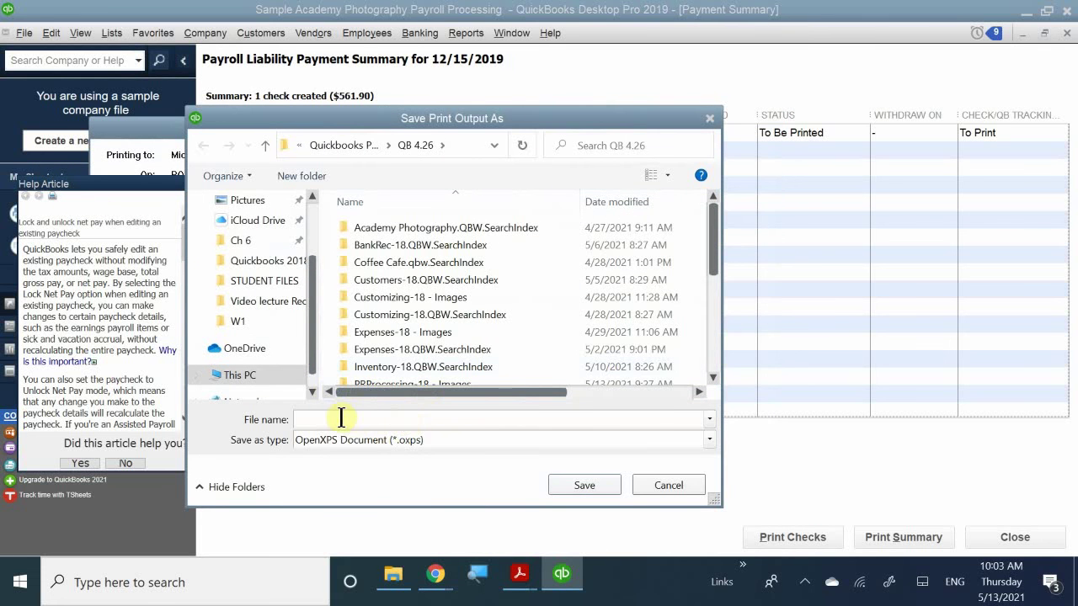
pyautogui.write('1')
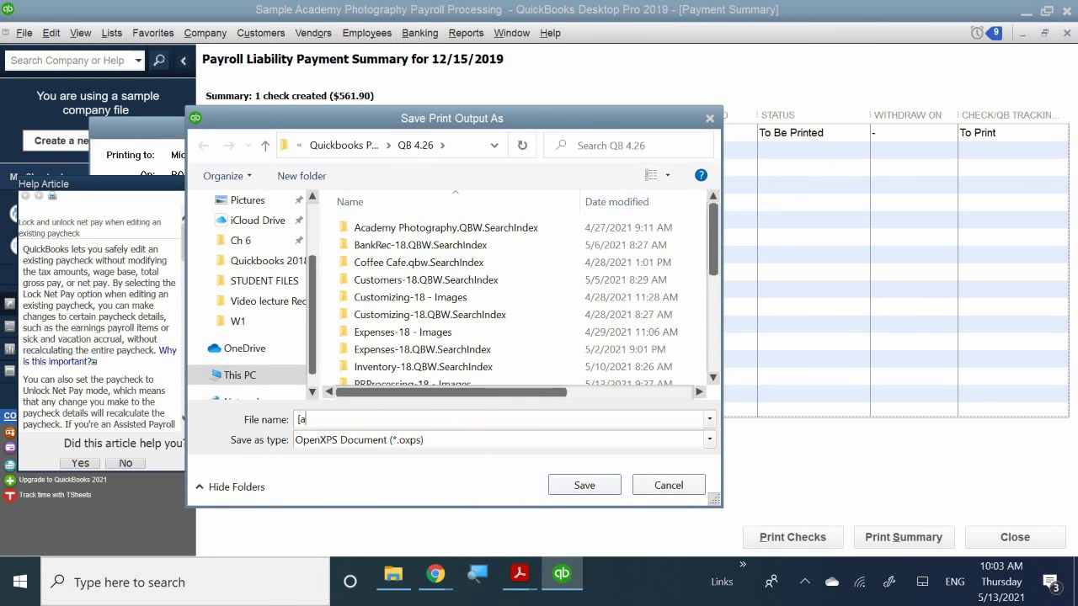
pyautogui.press('BackSpace')
pyautogui.write('Payroll Liav')
pyautogui.press('BackSpace')
pyautogui.write('bilities')
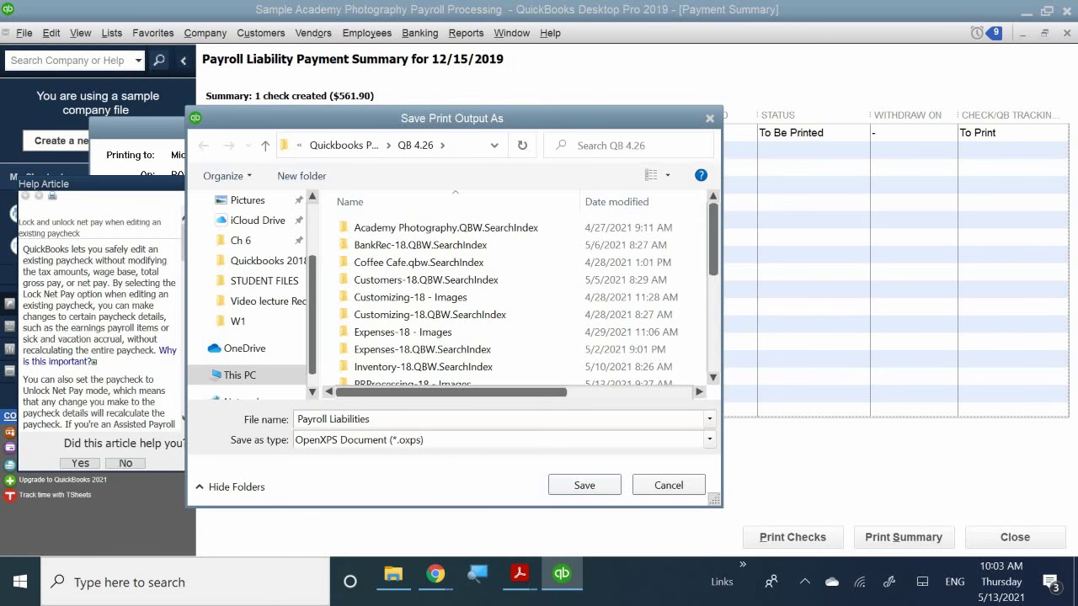
pyautogui.write(' Check')
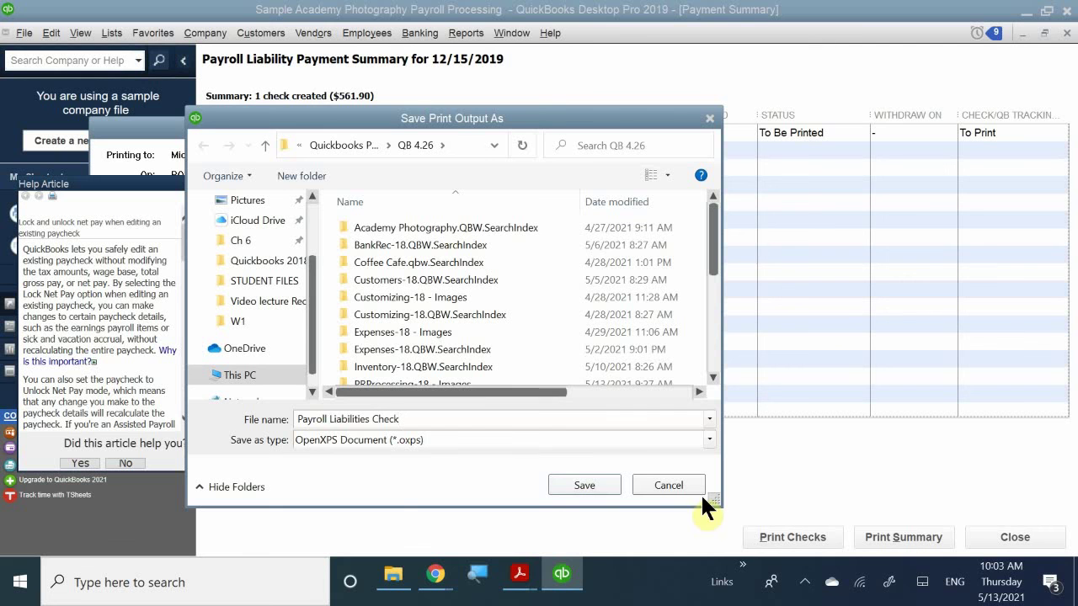
pyautogui.click(581, 485)
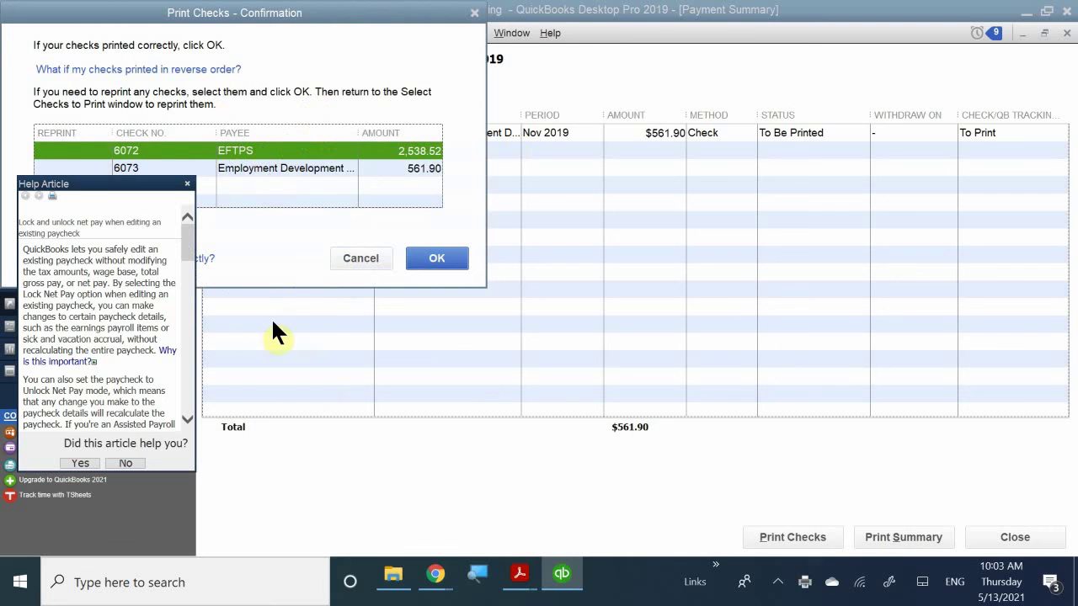
# - Confirm checks 6072 and 6073 printed, skip printing the summary, and close it
pyautogui.click(436, 256)
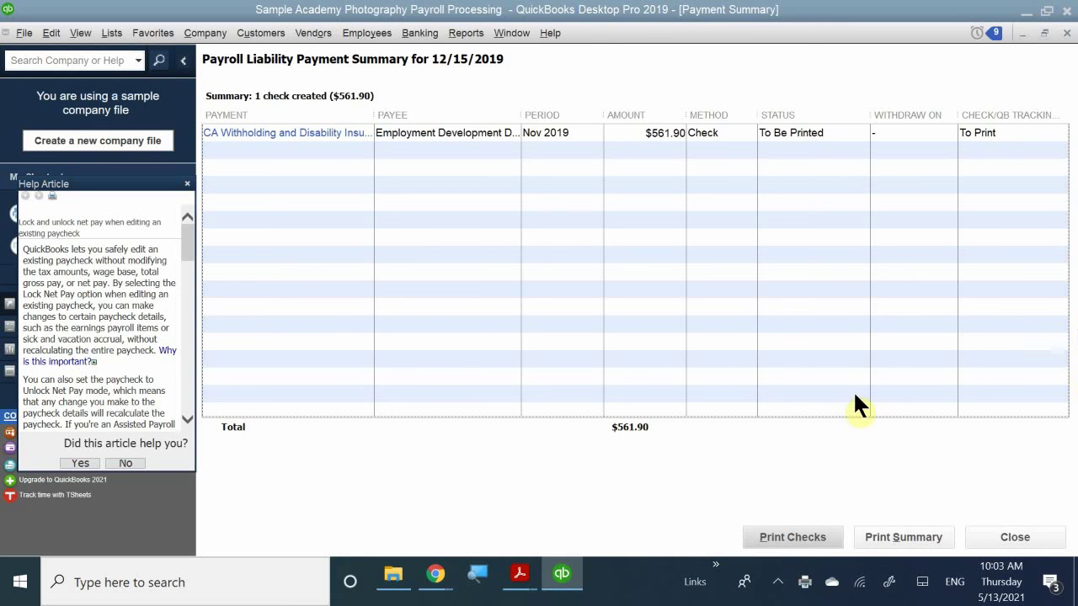
pyautogui.click(879, 525)
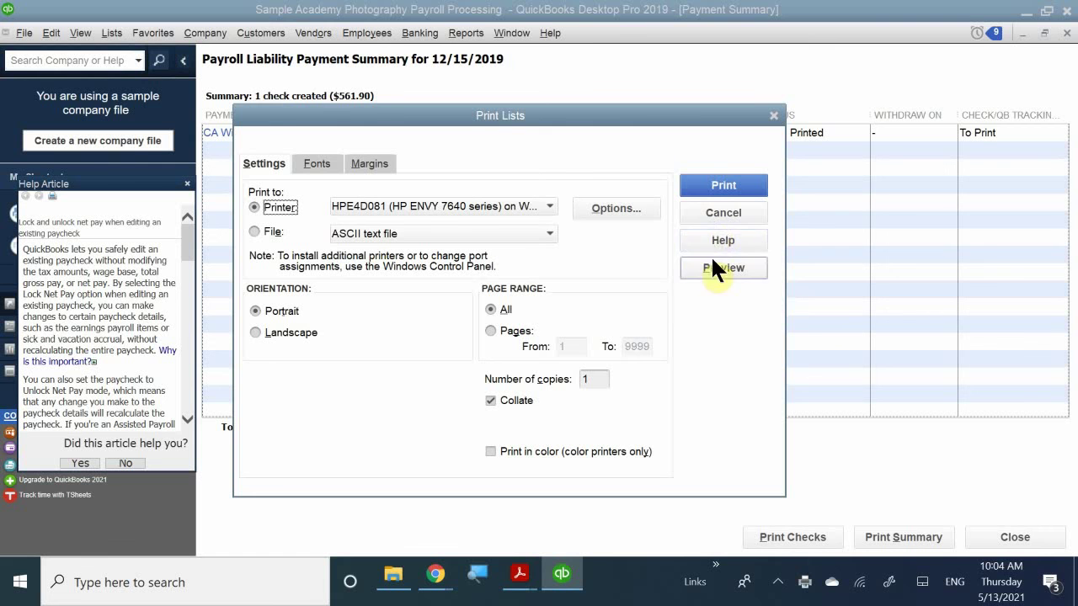
pyautogui.click(720, 211)
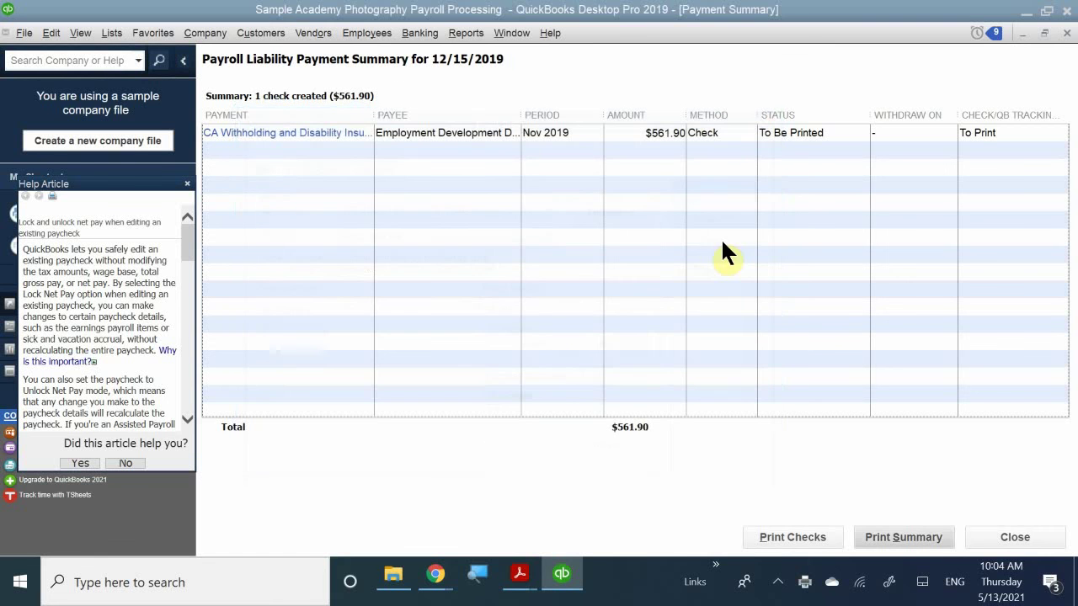
pyautogui.click(1012, 537)
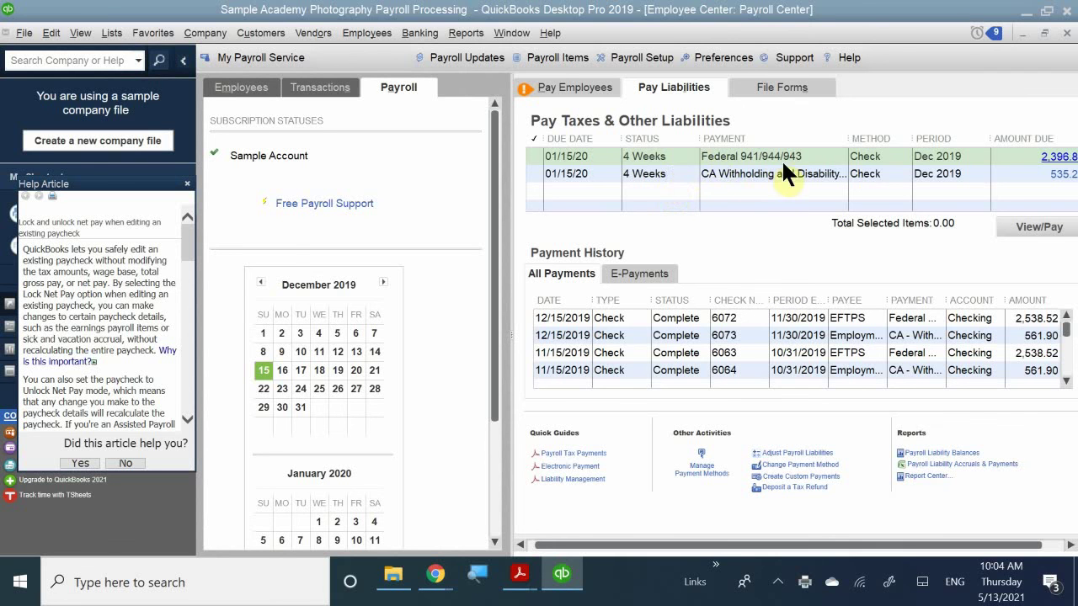
# - Minimize the Payroll Center, maximize the Home page, and start opening the Check Register
pyautogui.click(1021, 32)
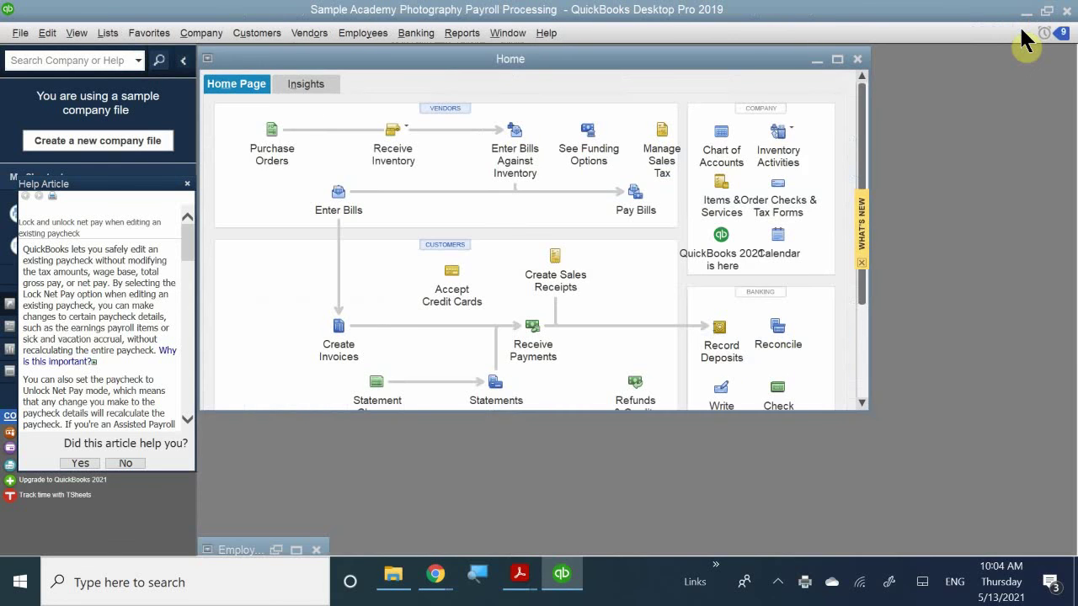
pyautogui.doubleClick(759, 62)
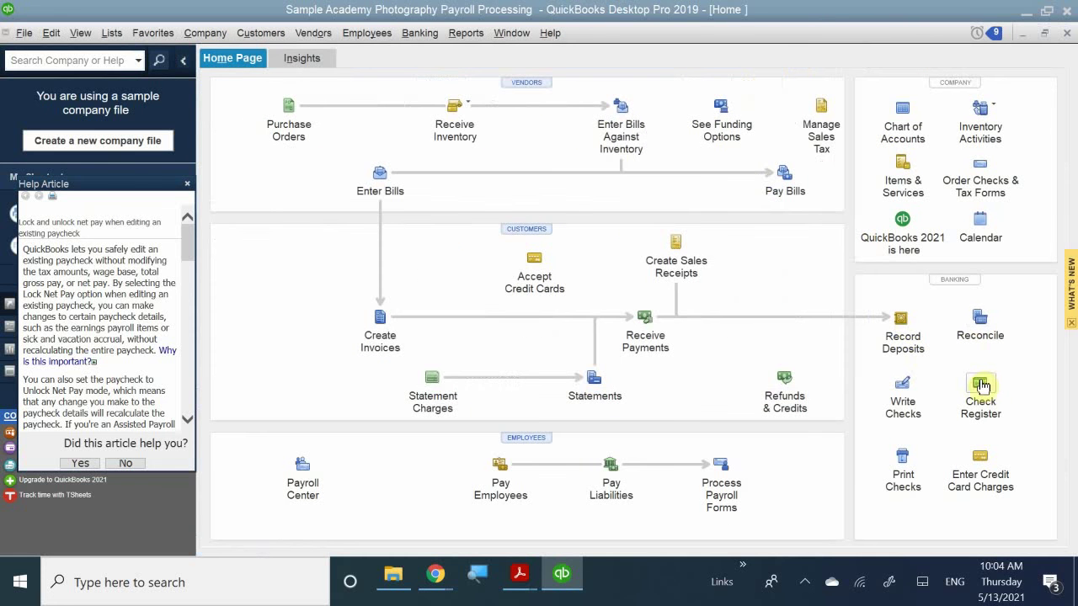
pyautogui.click(979, 394)
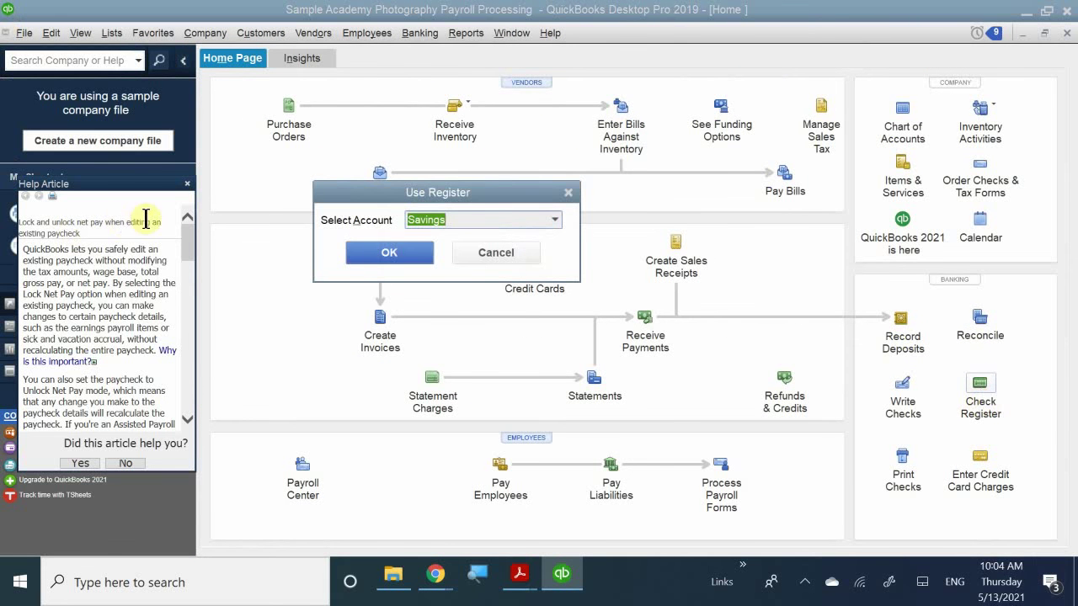
# - Open the Checking account register from the Use Register dialog
pyautogui.click(554, 220)
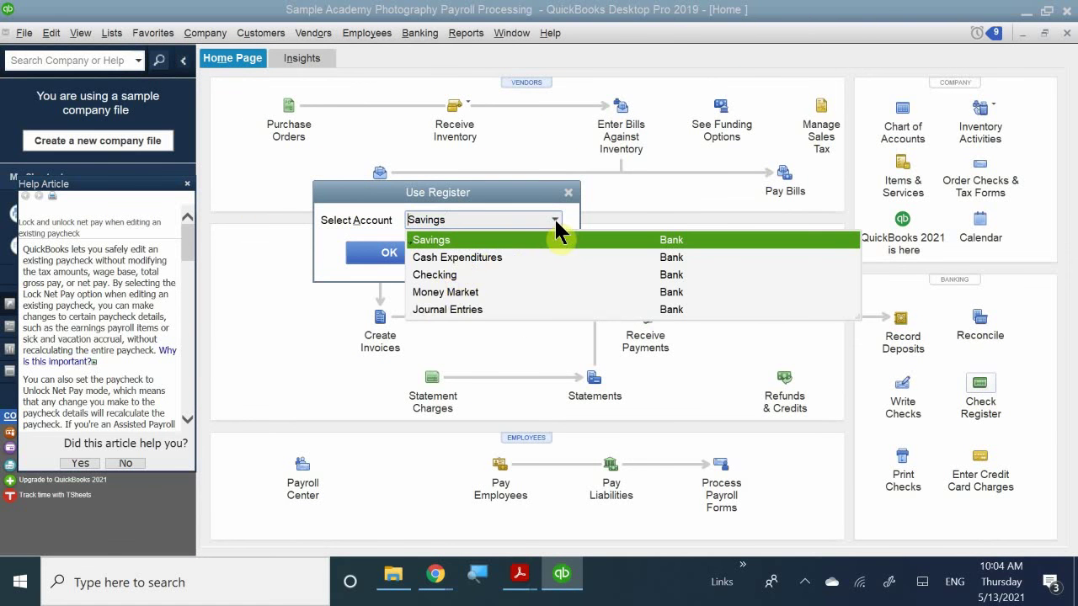
pyautogui.click(434, 274)
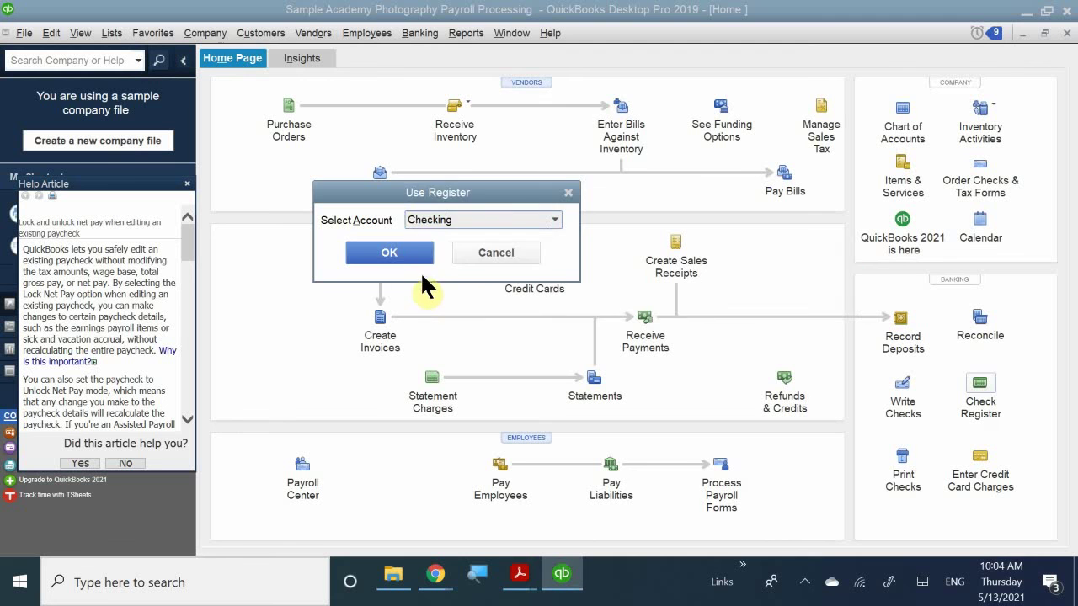
pyautogui.click(396, 255)
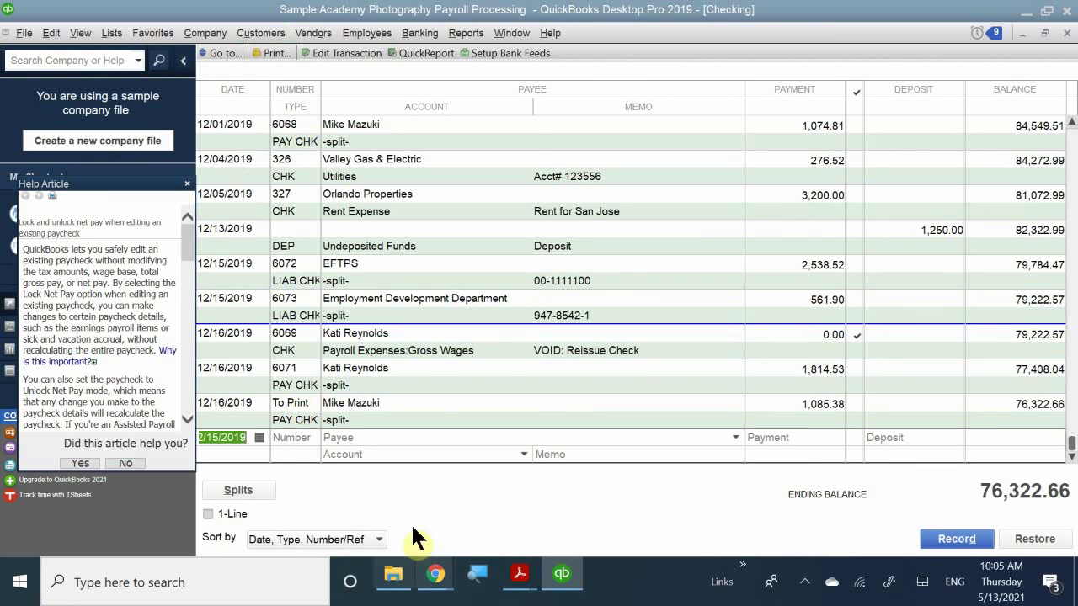
# - Inspect EFTPS liability check 6072, then restore the Checking register to a floating window
pyautogui.doubleClick(375, 278)
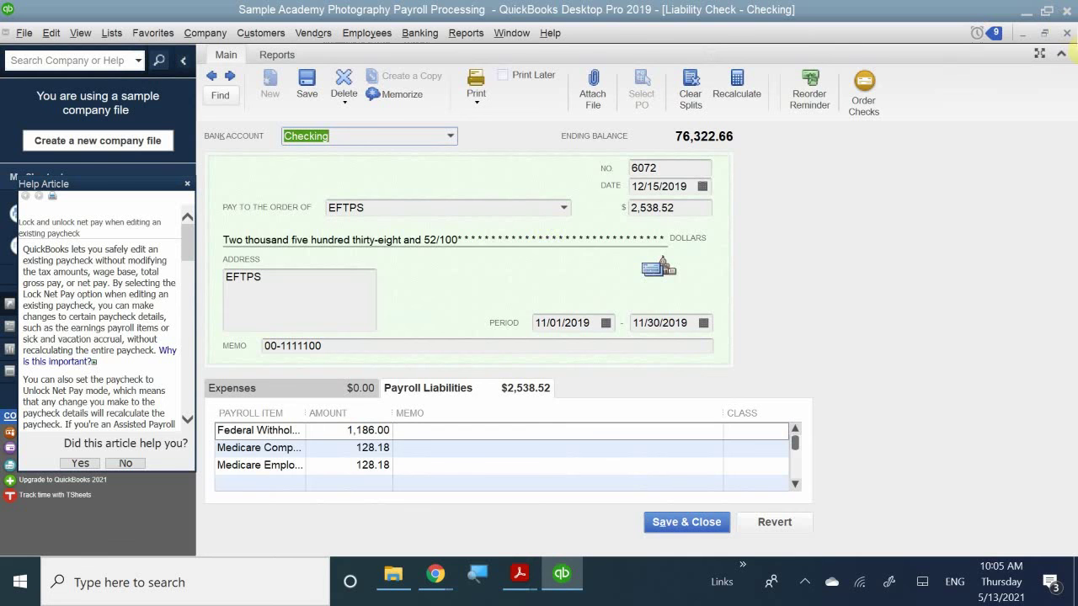
pyautogui.click(1066, 33)
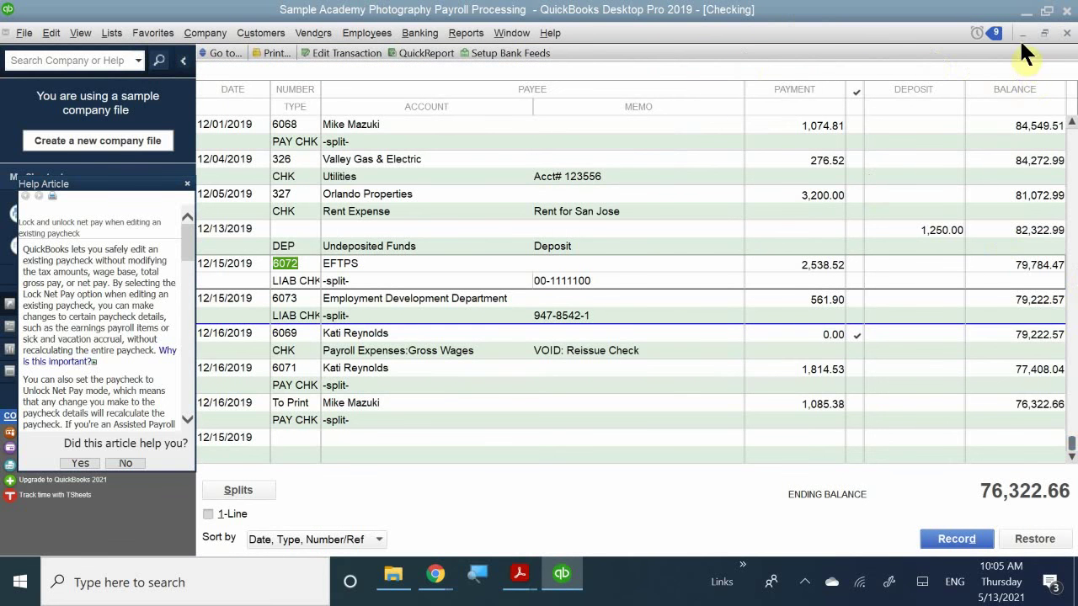
pyautogui.click(1044, 33)
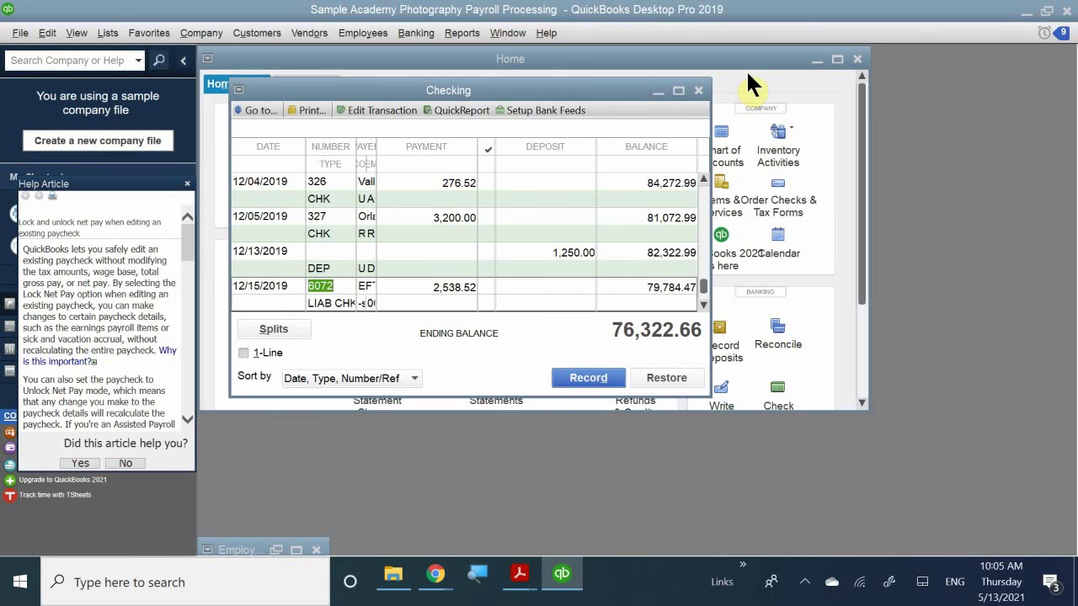
# - Close the Checking register, maximize Home, and open Process Payroll Forms past the update warning
pyautogui.click(698, 89)
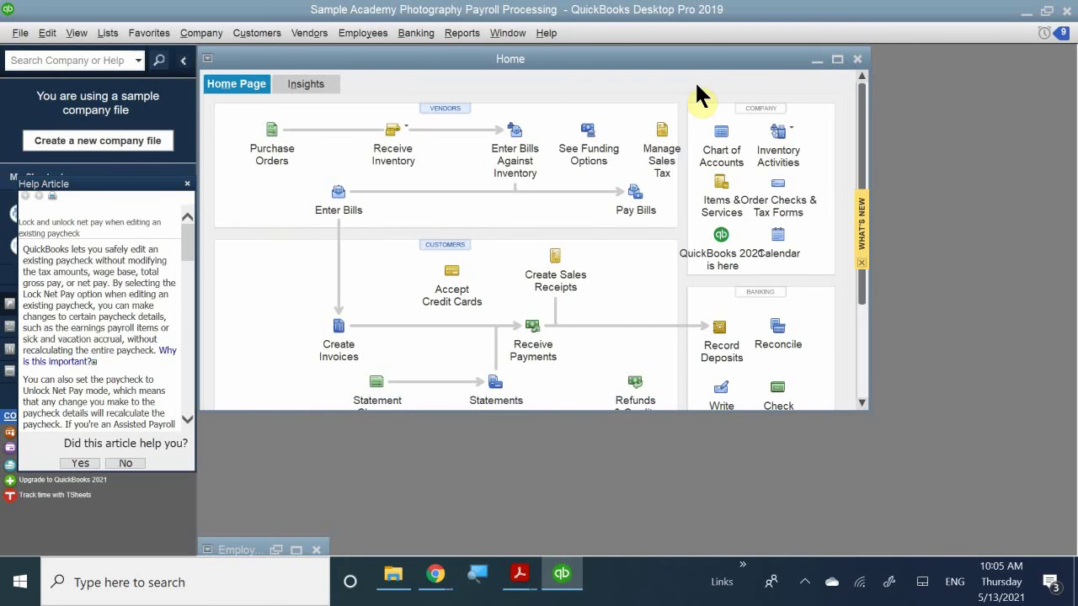
pyautogui.doubleClick(519, 56)
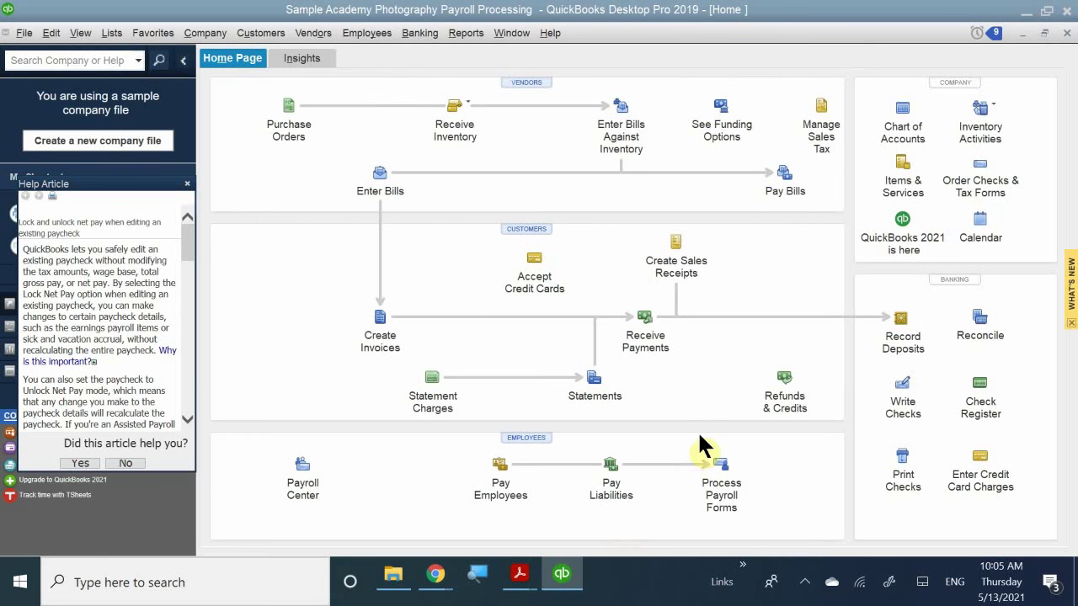
pyautogui.click(712, 501)
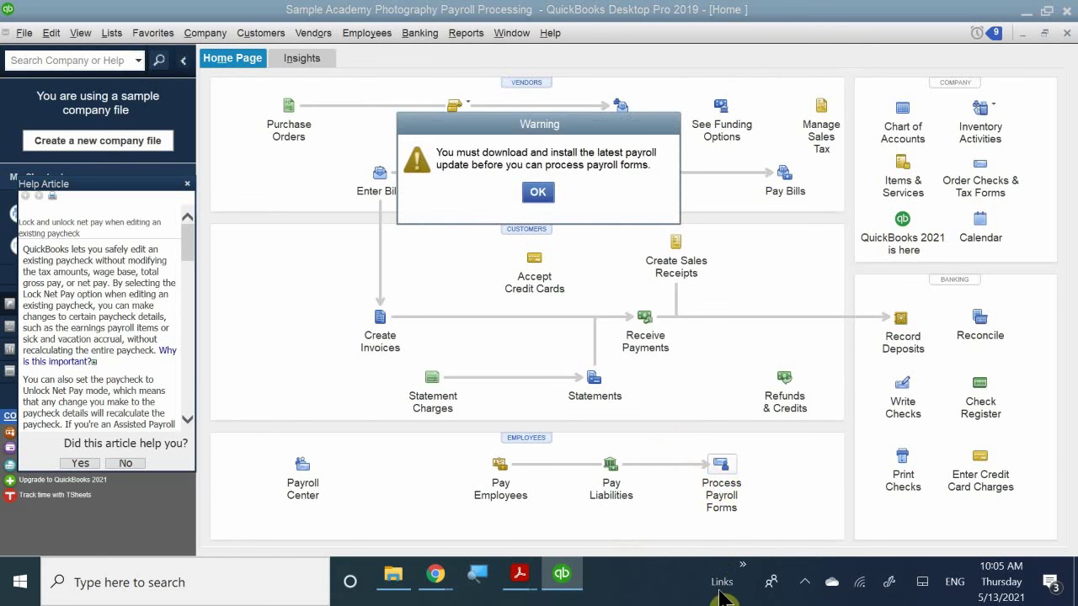
pyautogui.click(537, 192)
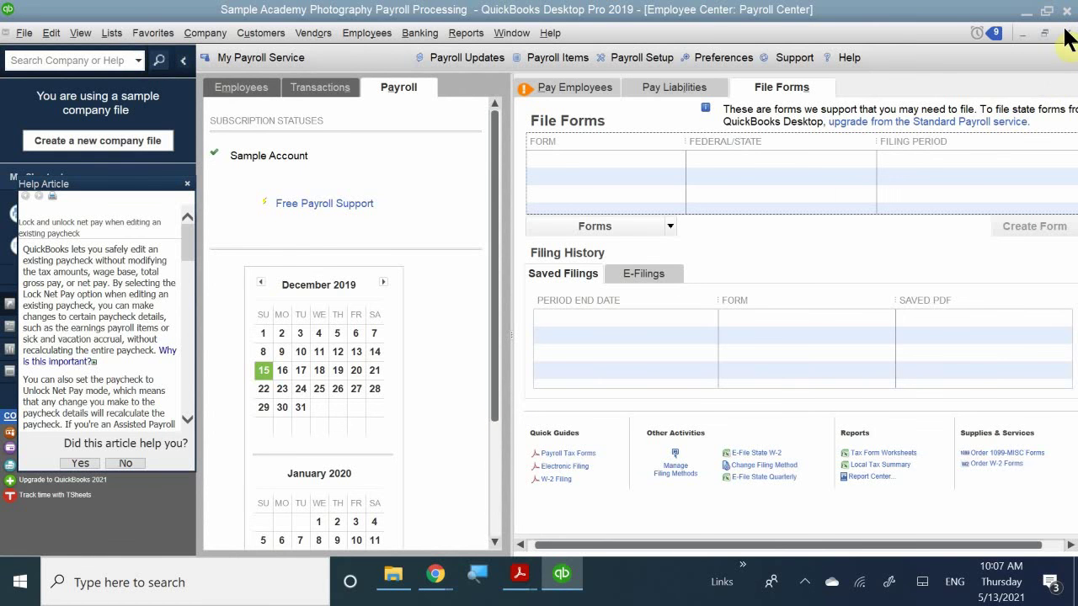
# - Close the Payroll Center and bring up the Reports > Employees & Payroll list
pyautogui.click(1066, 34)
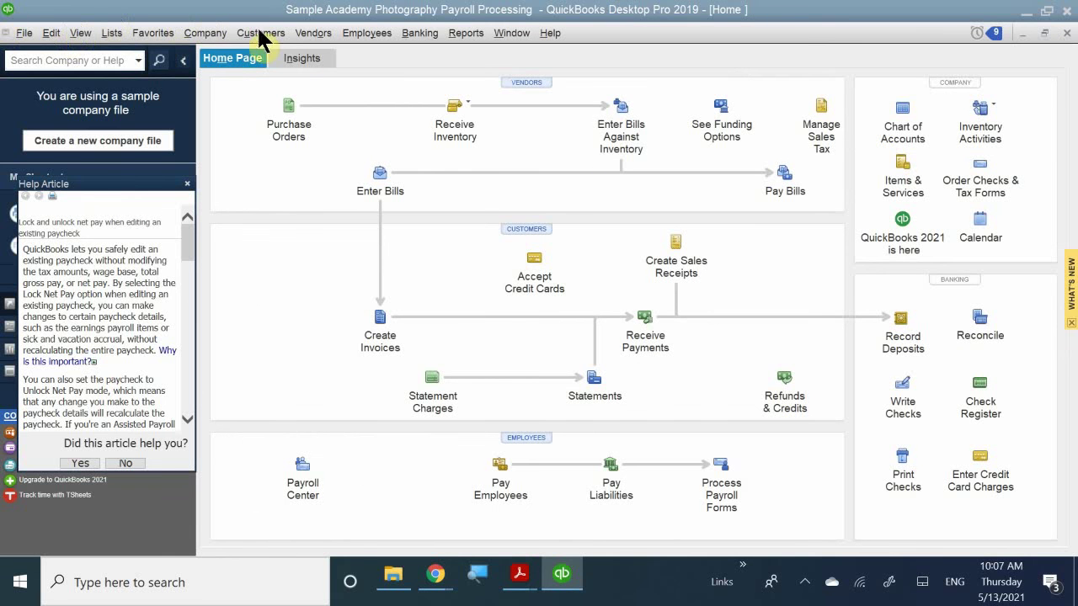
pyautogui.click(472, 36)
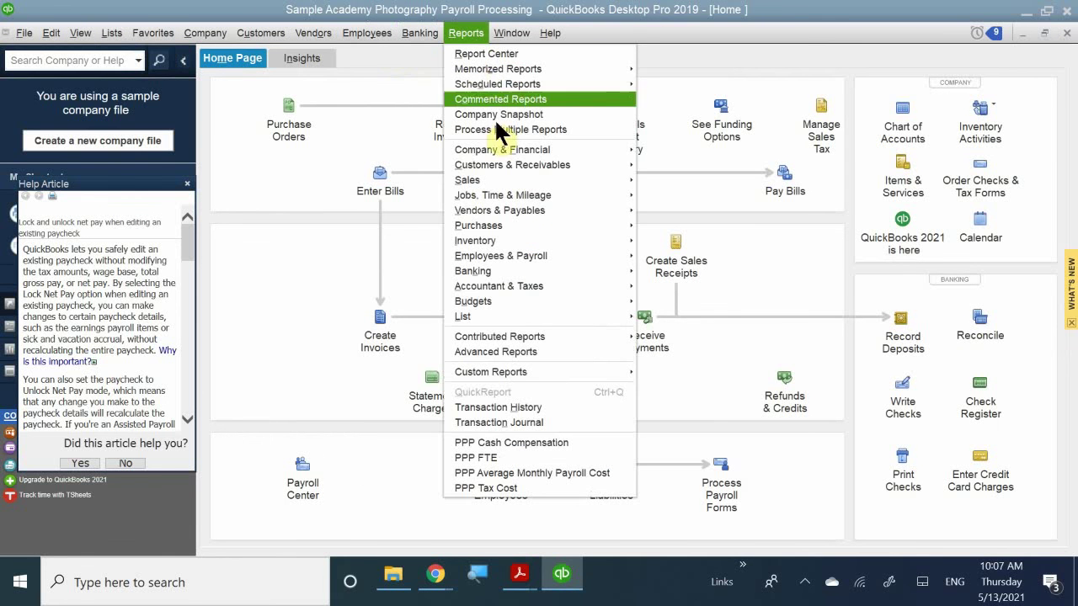
pyautogui.moveTo(503, 284)
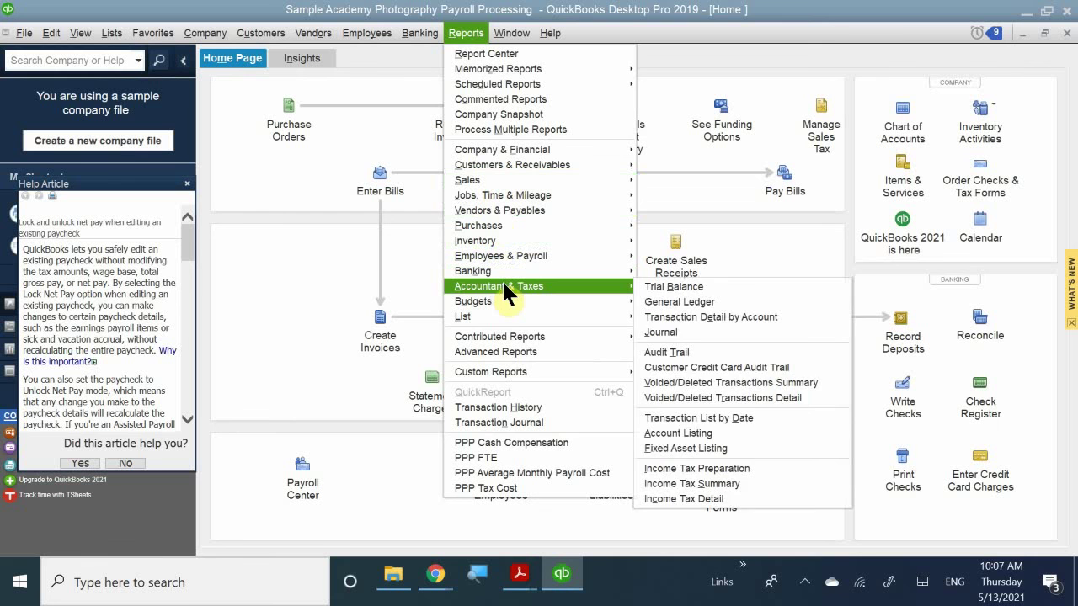
pyautogui.moveTo(518, 253)
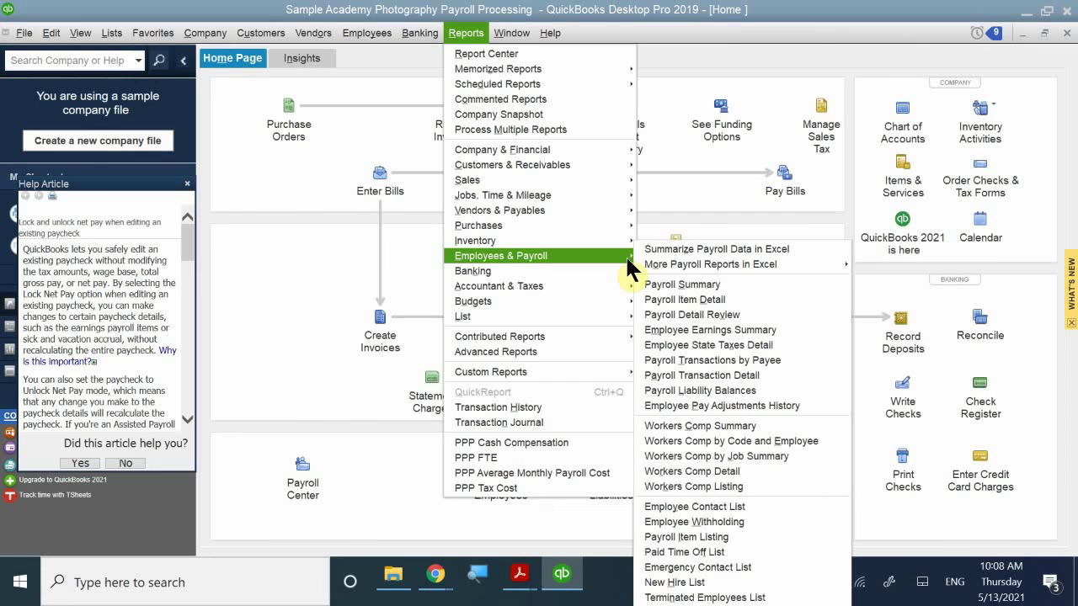
# - Run the Payroll Liability Balances report, then browse the Reports and Banking menus
pyautogui.click(735, 391)
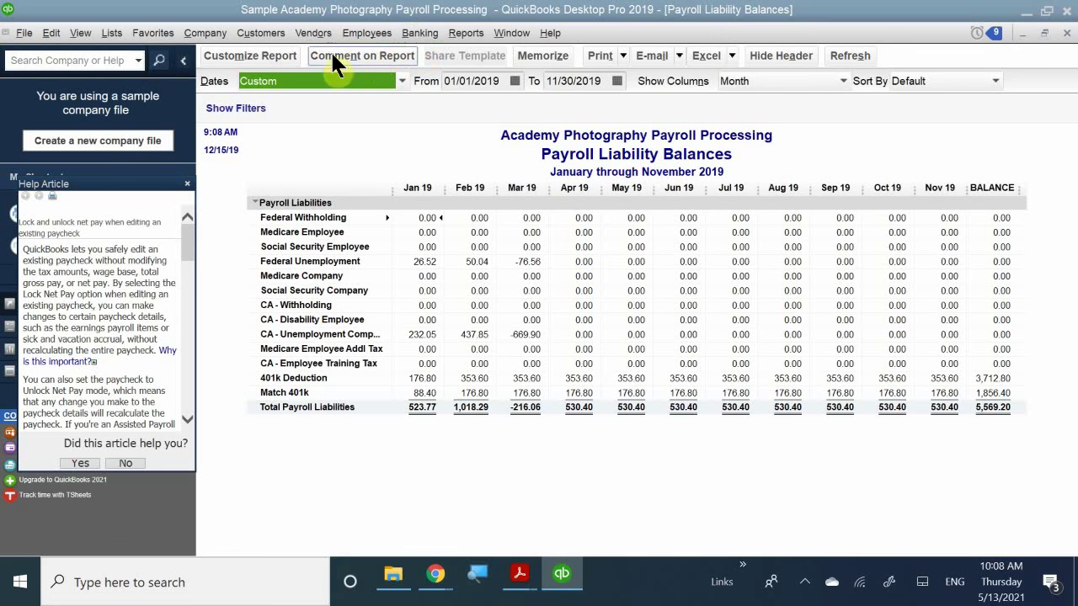
pyautogui.click(468, 31)
pyautogui.click(455, 33)
pyautogui.click(419, 33)
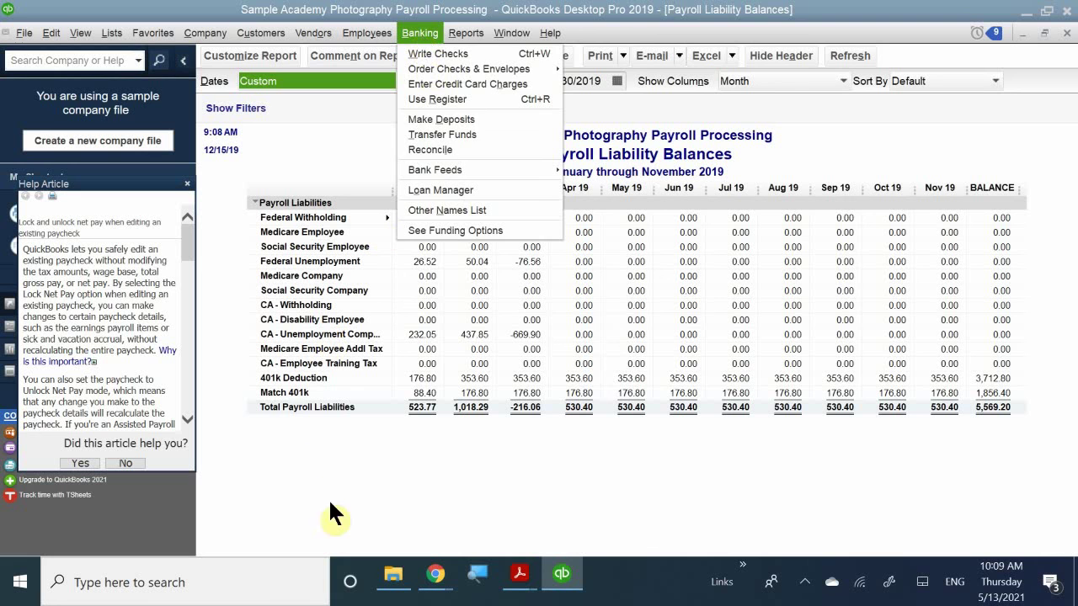
pyautogui.click(367, 497)
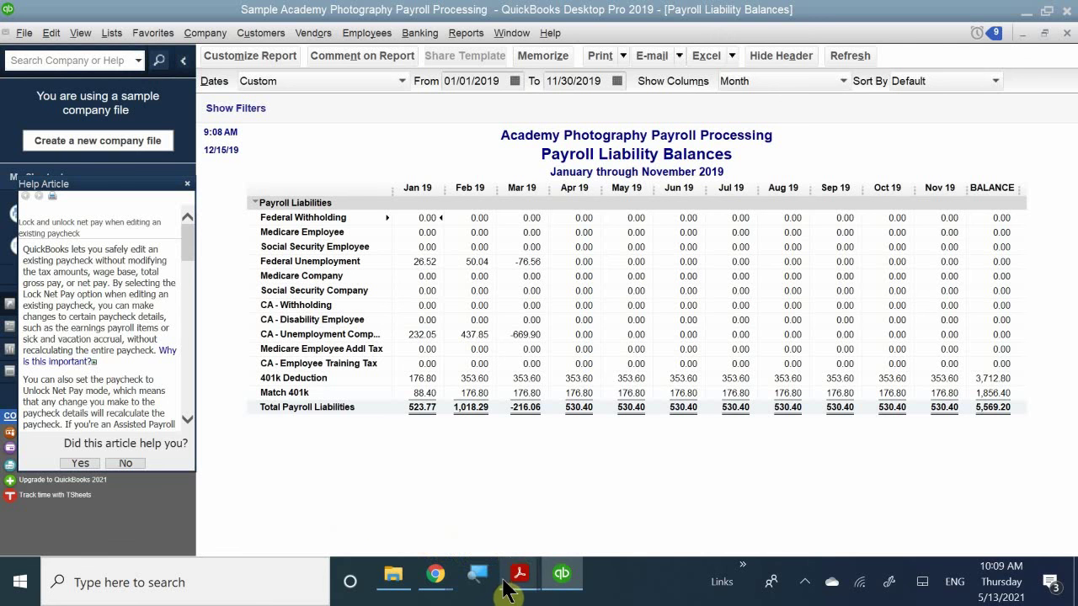
pyautogui.moveTo(515, 563)
pyautogui.moveTo(505, 493)
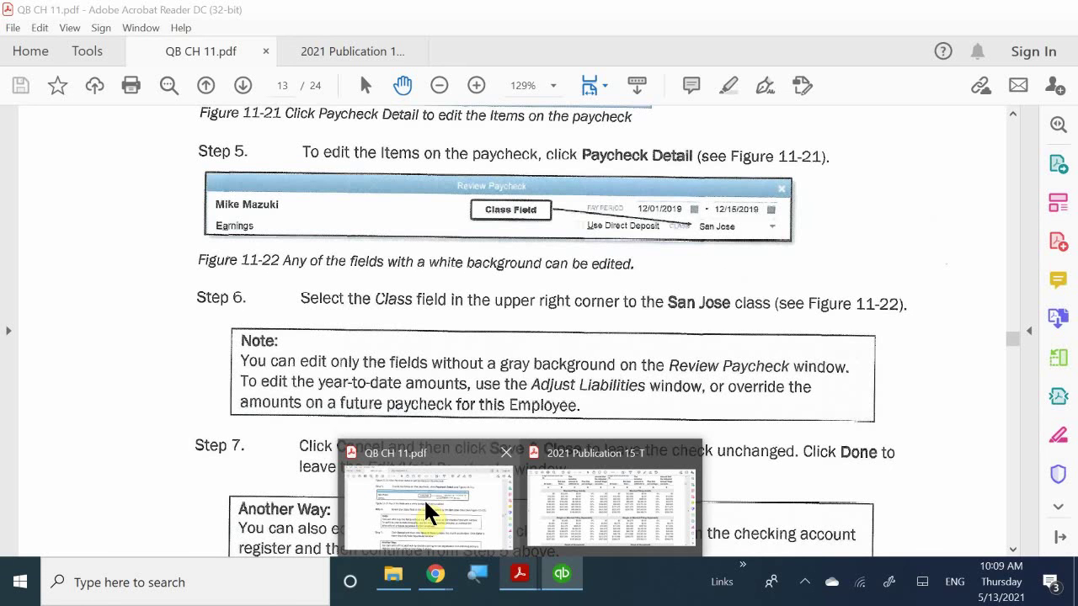
# - Bring QB CH 11.pdf forward and scroll through pages 13–23, settling on page 22's Review Questions
pyautogui.click(424, 497)
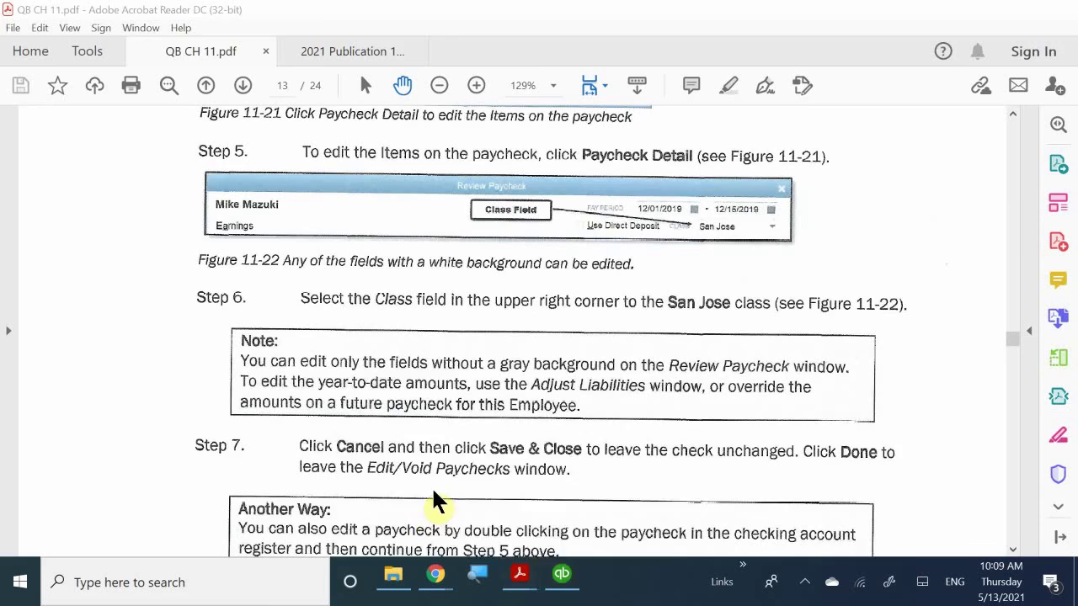
pyautogui.scroll(-10, 538, 255)
pyautogui.scroll(-15, 359, 199)
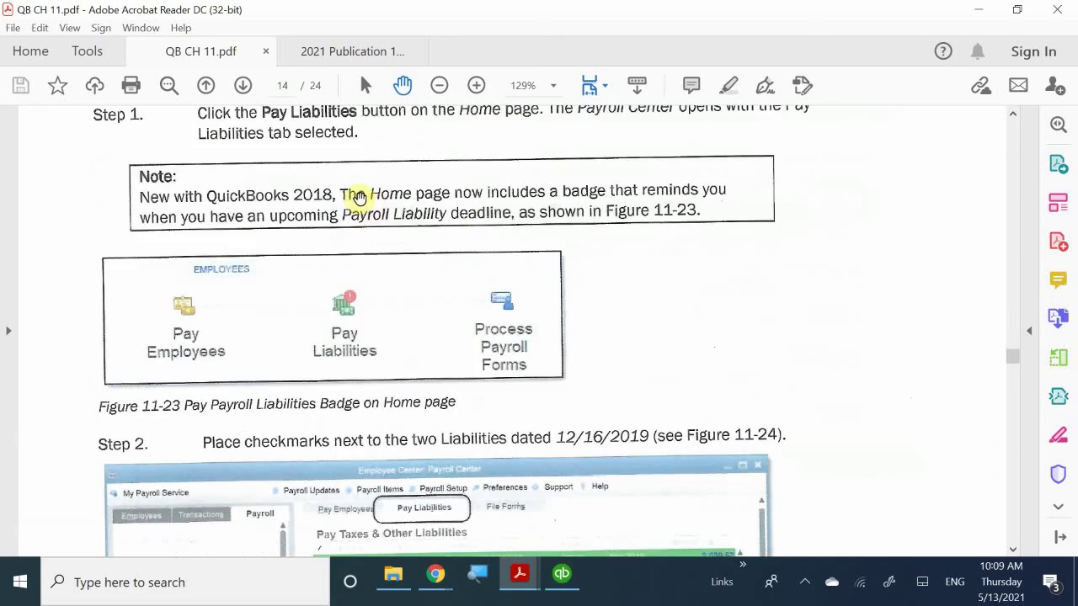
pyautogui.scroll(-15, 358, 199)
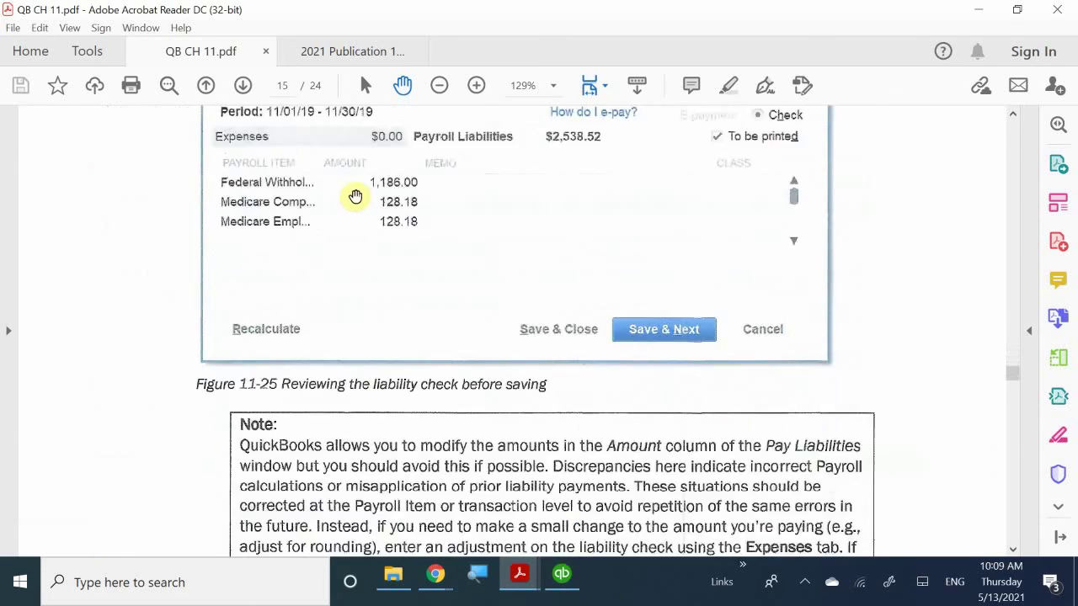
pyautogui.scroll(-10, 345, 198)
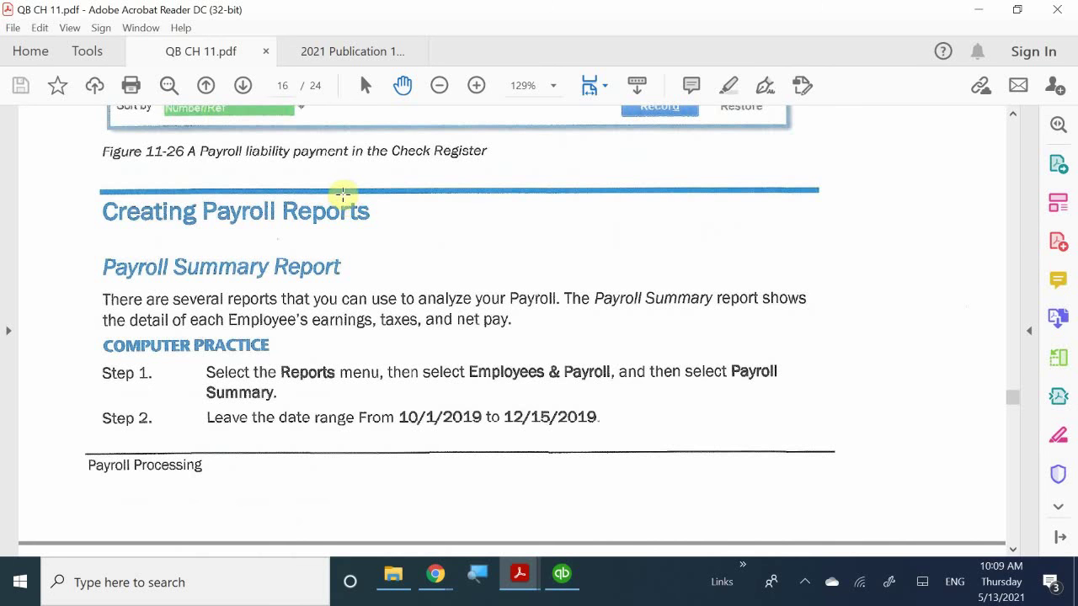
pyautogui.scroll(-20, 304, 247)
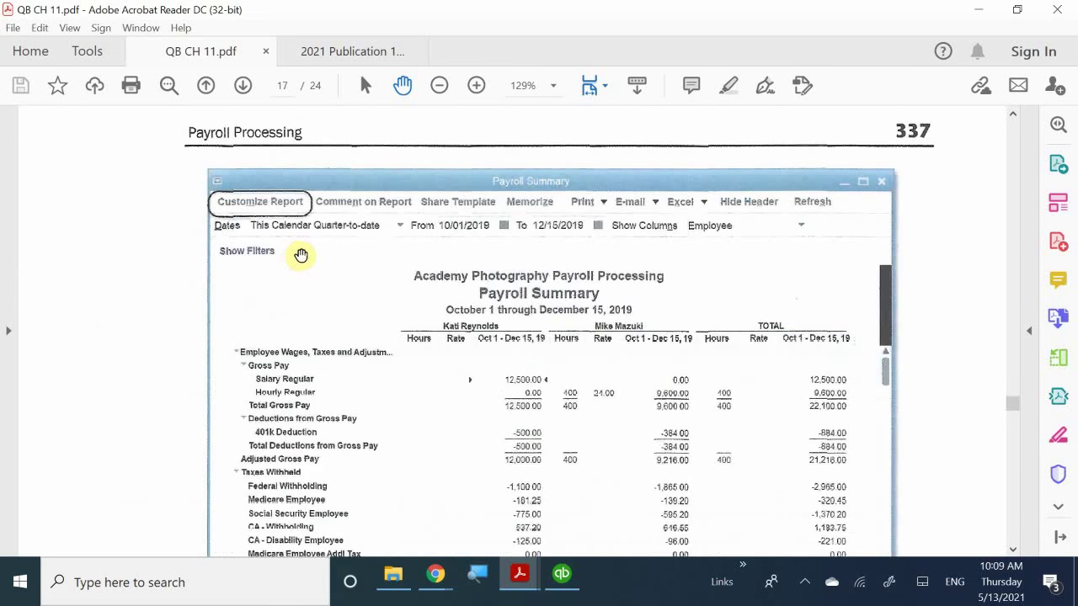
pyautogui.scroll(-12, 304, 262)
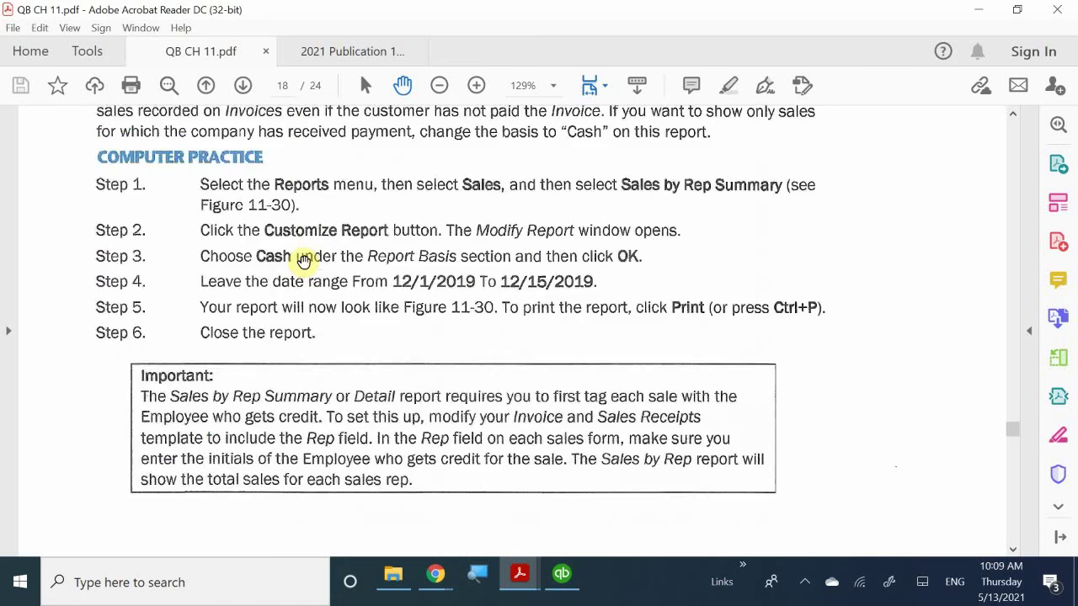
pyautogui.scroll(-8, 305, 261)
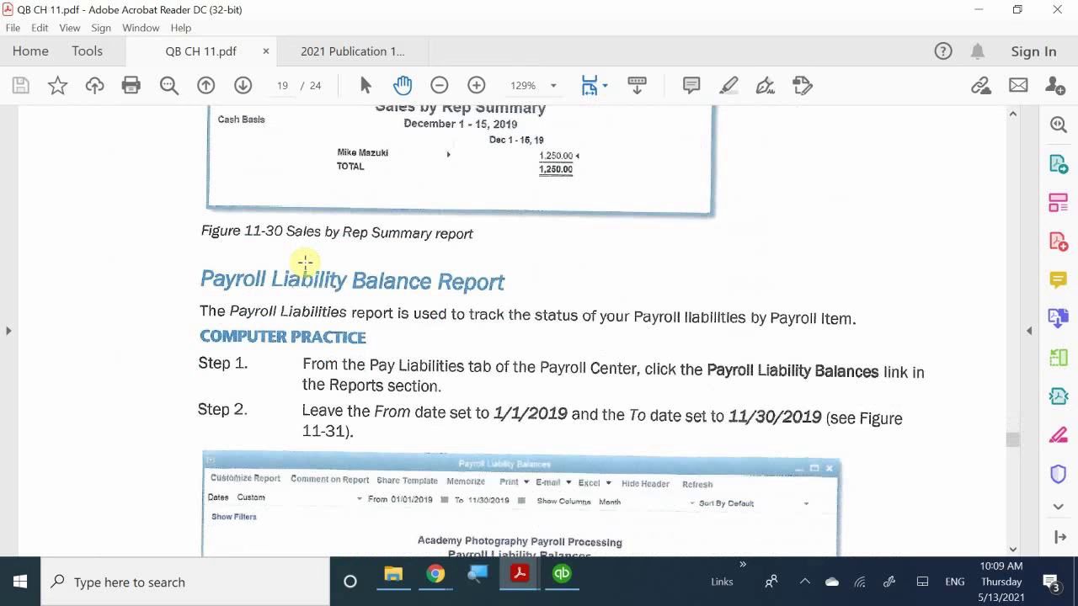
pyautogui.scroll(-8, 304, 262)
pyautogui.scroll(-12, 305, 262)
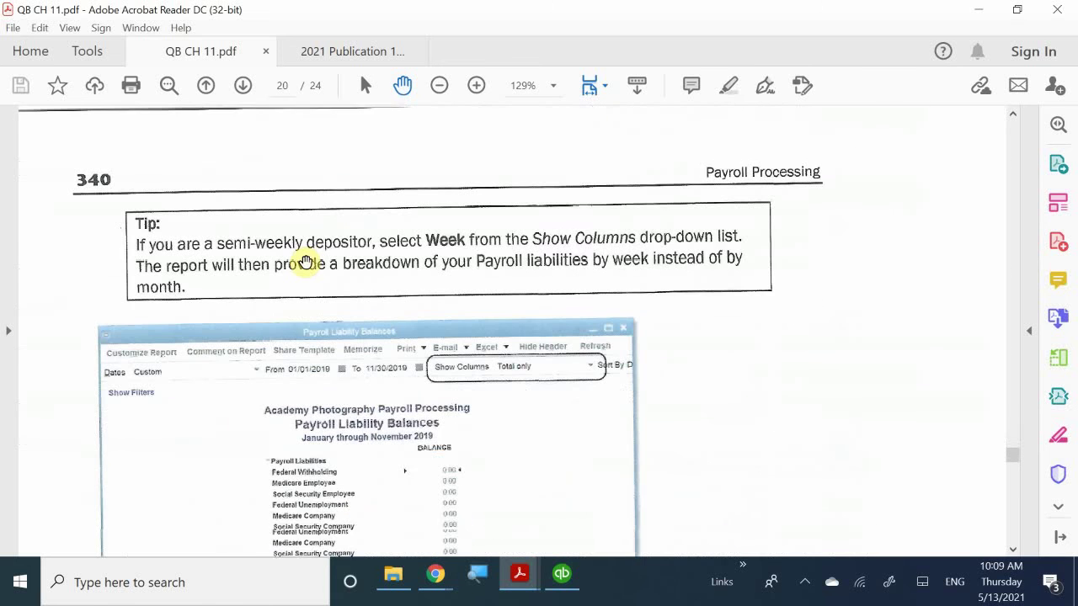
pyautogui.scroll(-15, 305, 262)
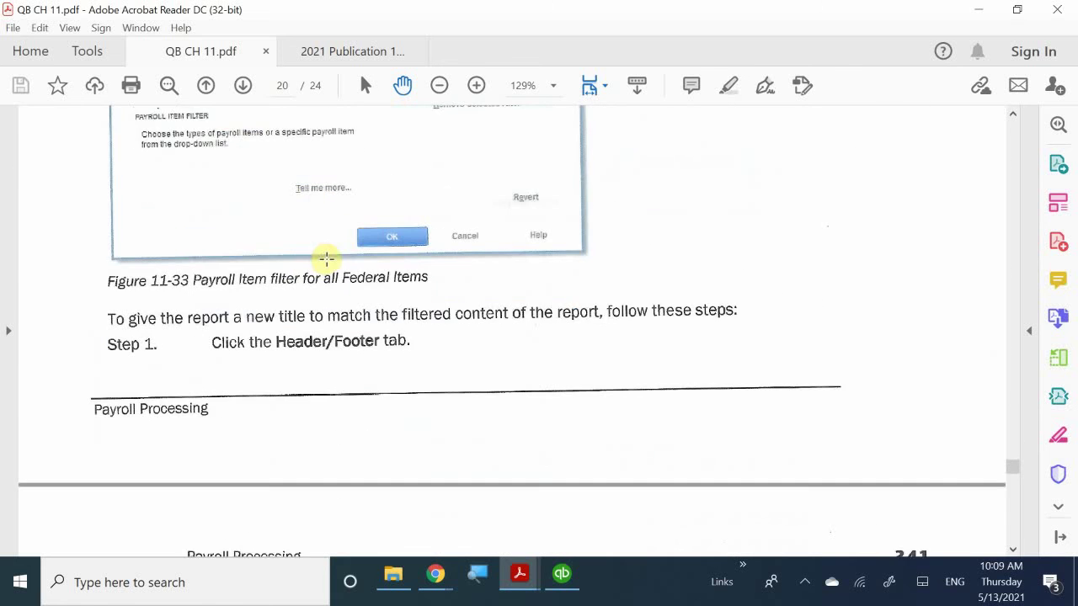
pyautogui.scroll(-15, 331, 259)
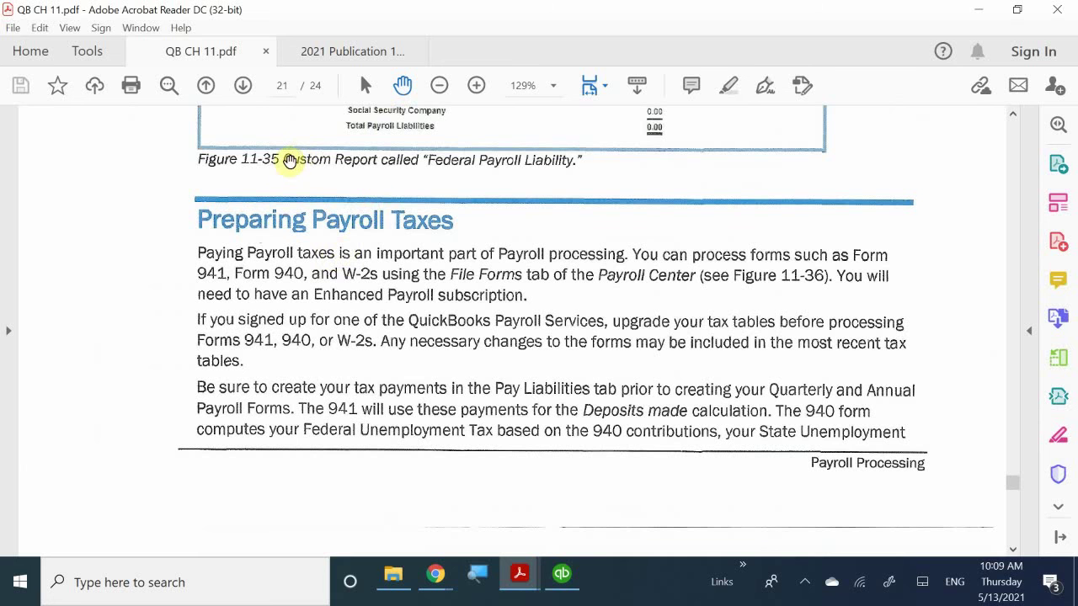
pyautogui.scroll(-5, 403, 189)
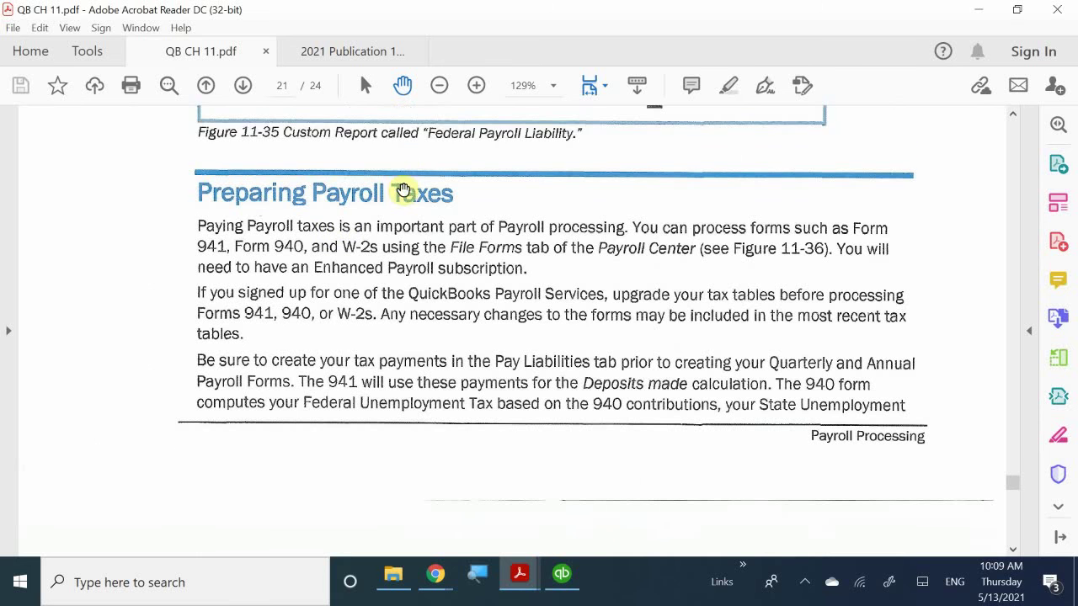
pyautogui.scroll(-18, 403, 190)
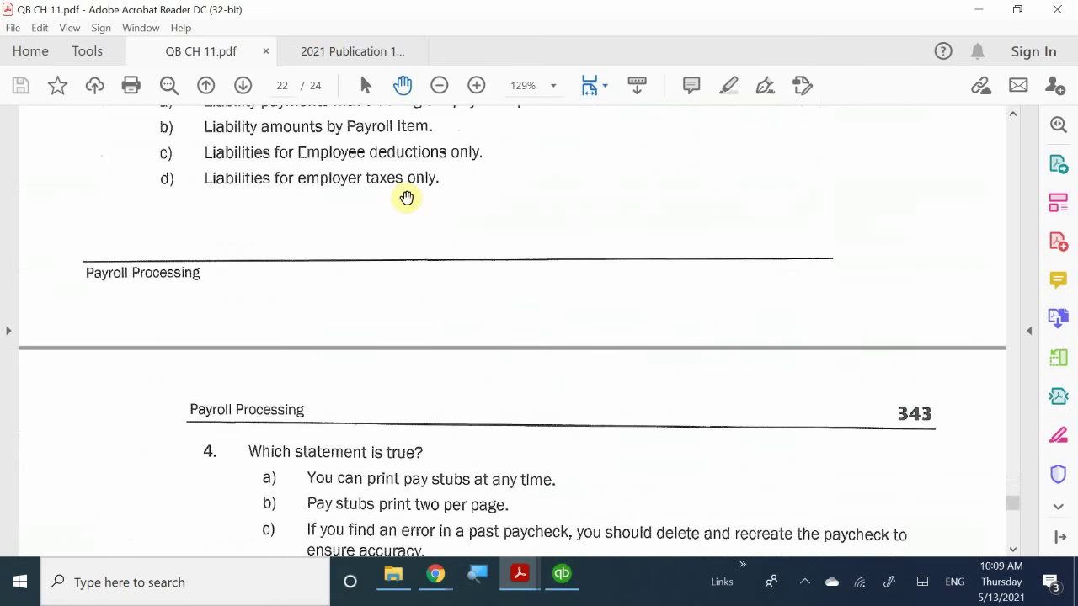
pyautogui.scroll(-10, 405, 198)
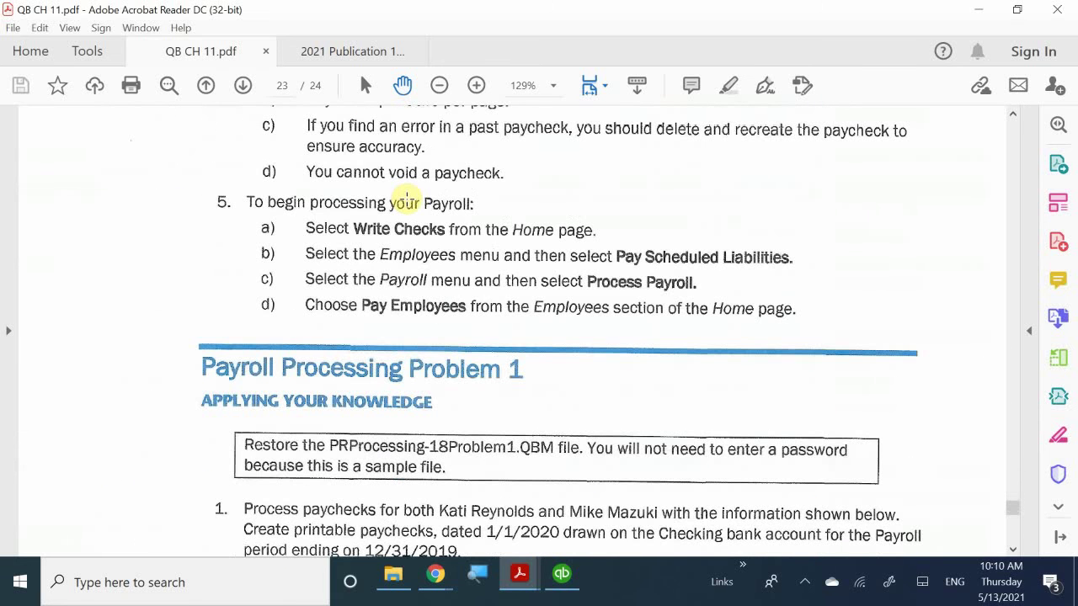
pyautogui.scroll(-15, 406, 199)
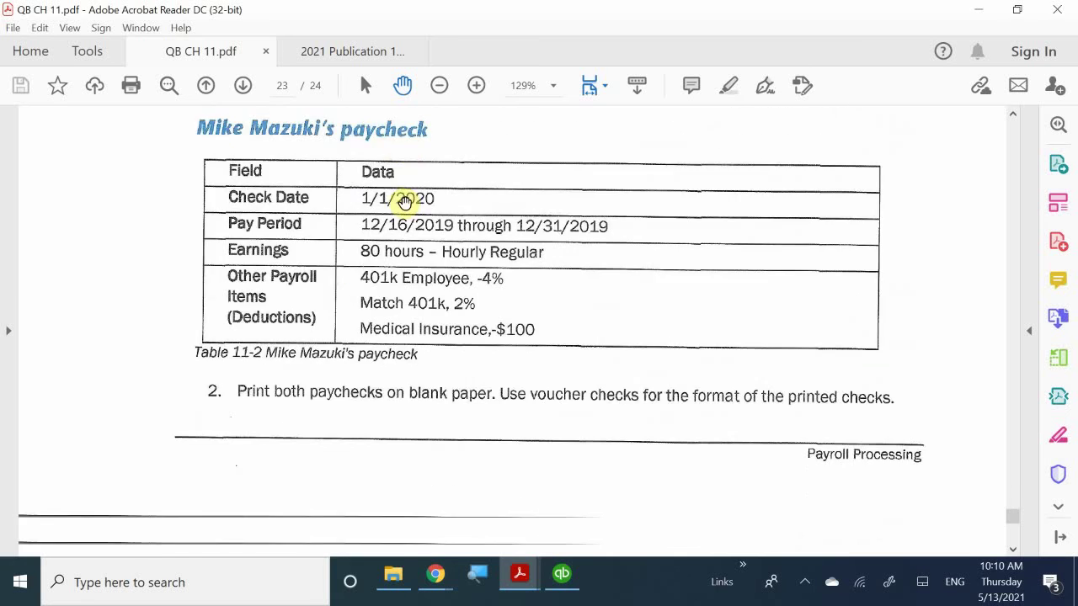
pyautogui.scroll(-5, 405, 202)
pyautogui.scroll(20, 405, 202)
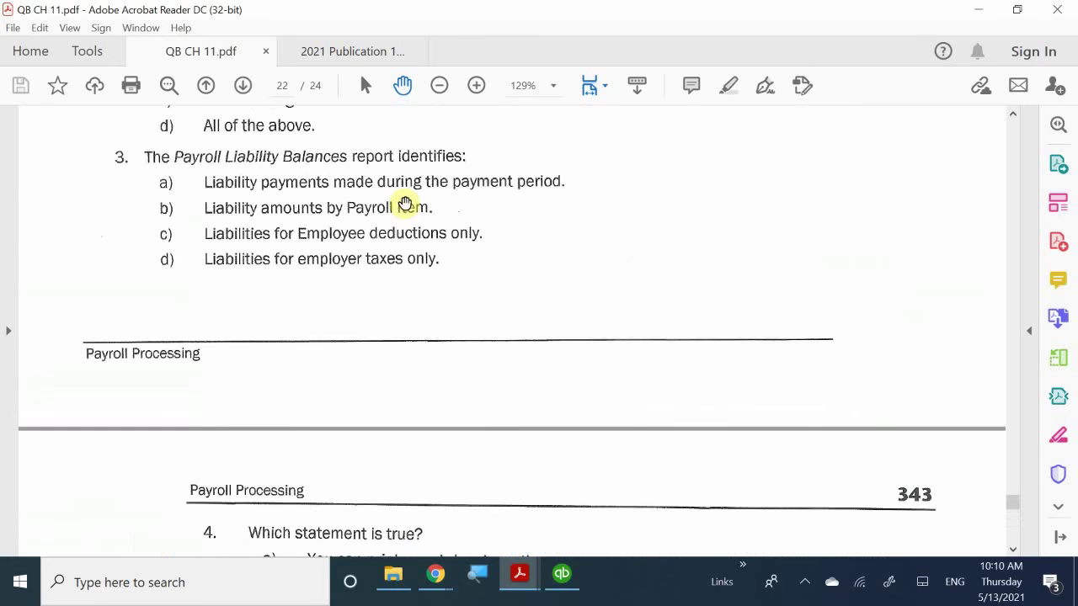
pyautogui.scroll(10, 405, 203)
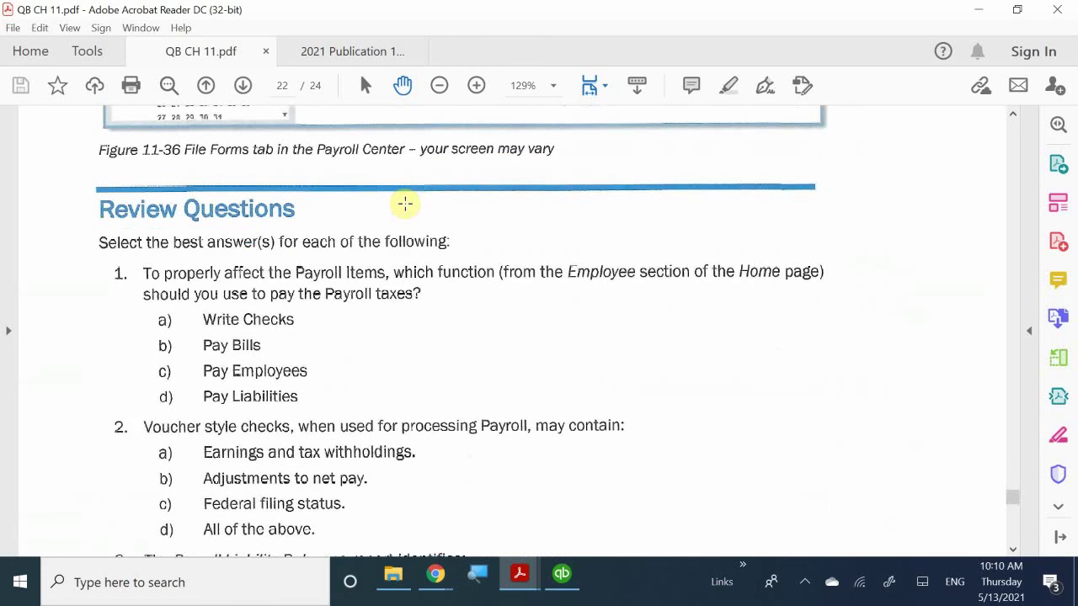
pyautogui.scroll(-1, 405, 204)
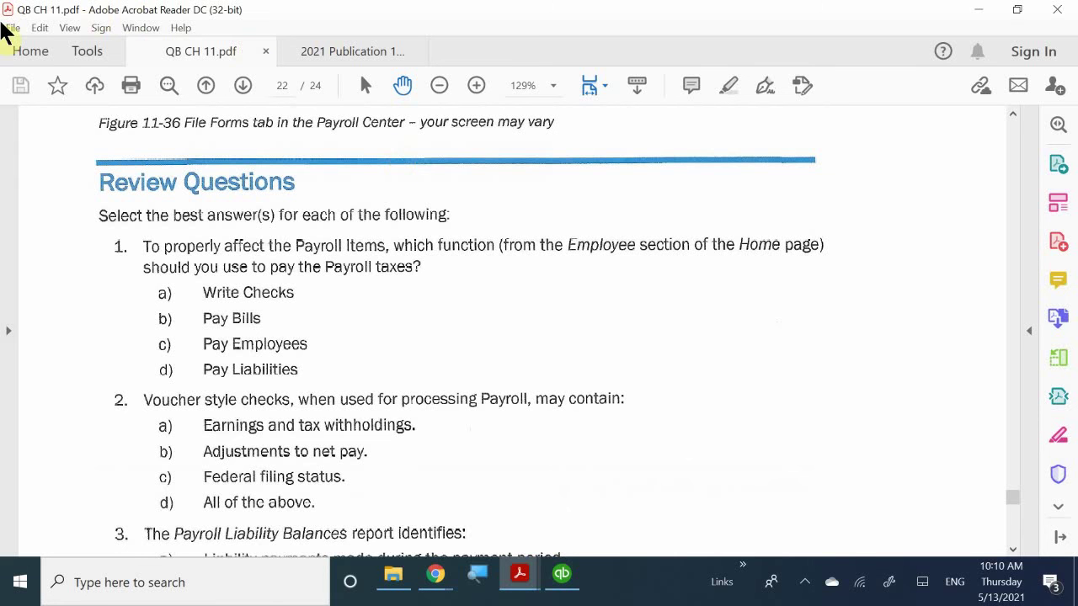
# - Scroll down until review questions 2 and 3 show all their answer choices
pyautogui.scroll(-3, 127, 279)
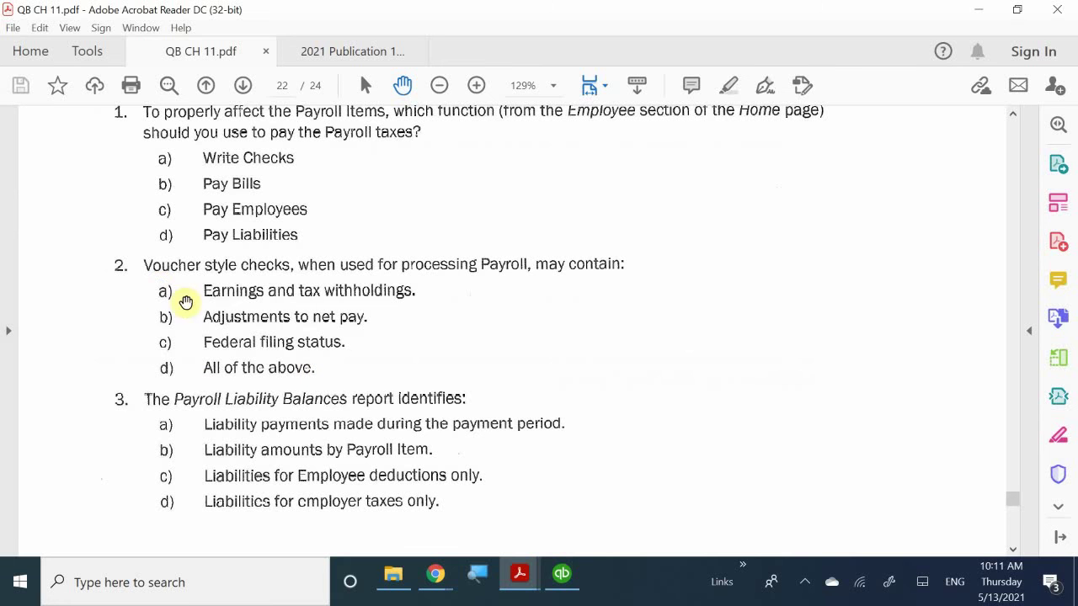
pyautogui.scroll(-3, 325, 368)
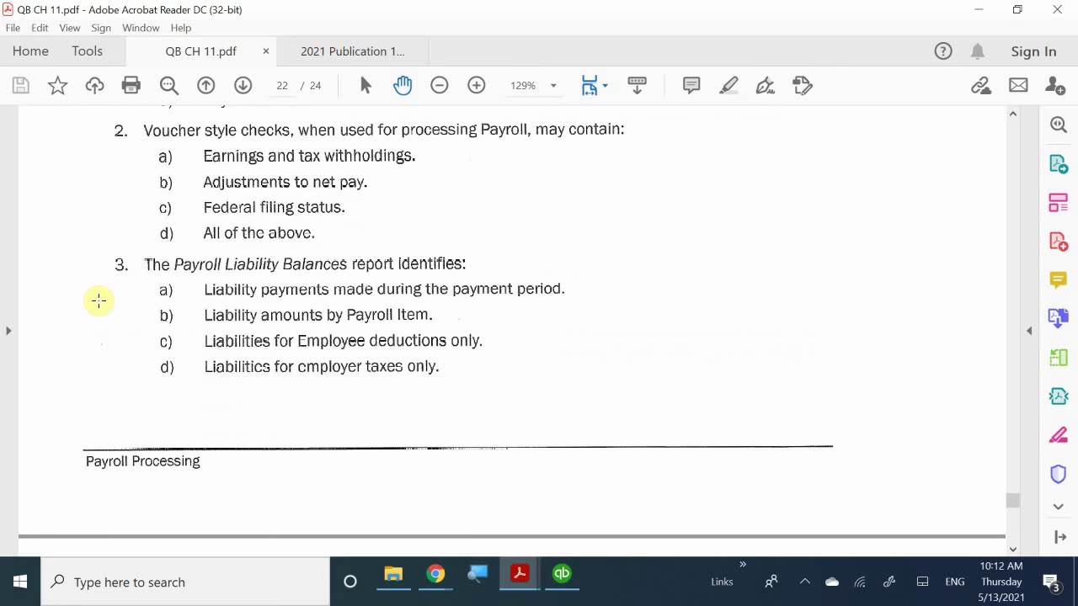
pyautogui.click(568, 581)
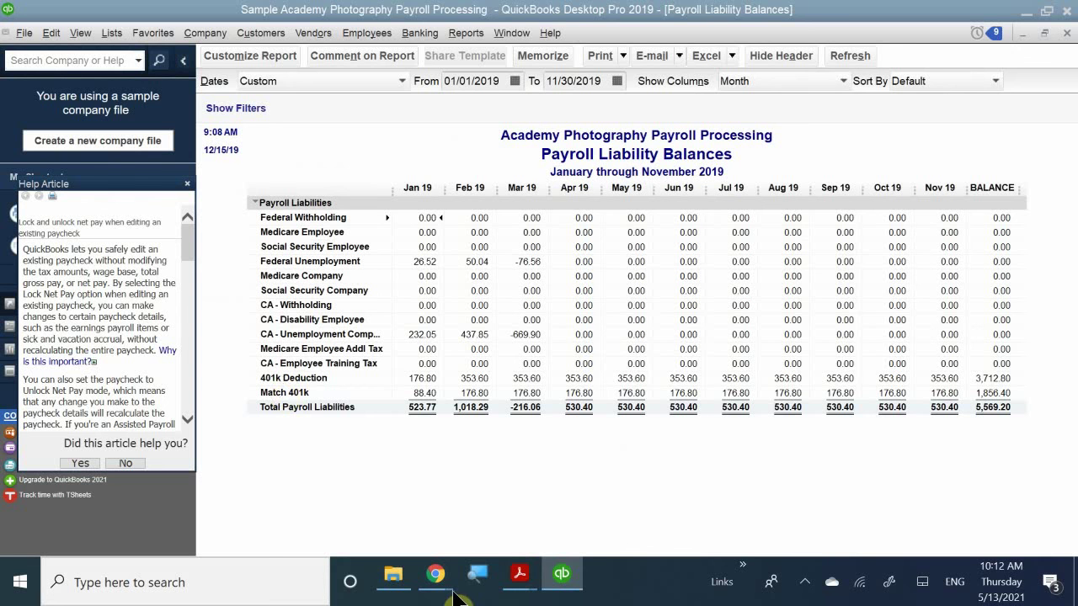
pyautogui.moveTo(518, 581)
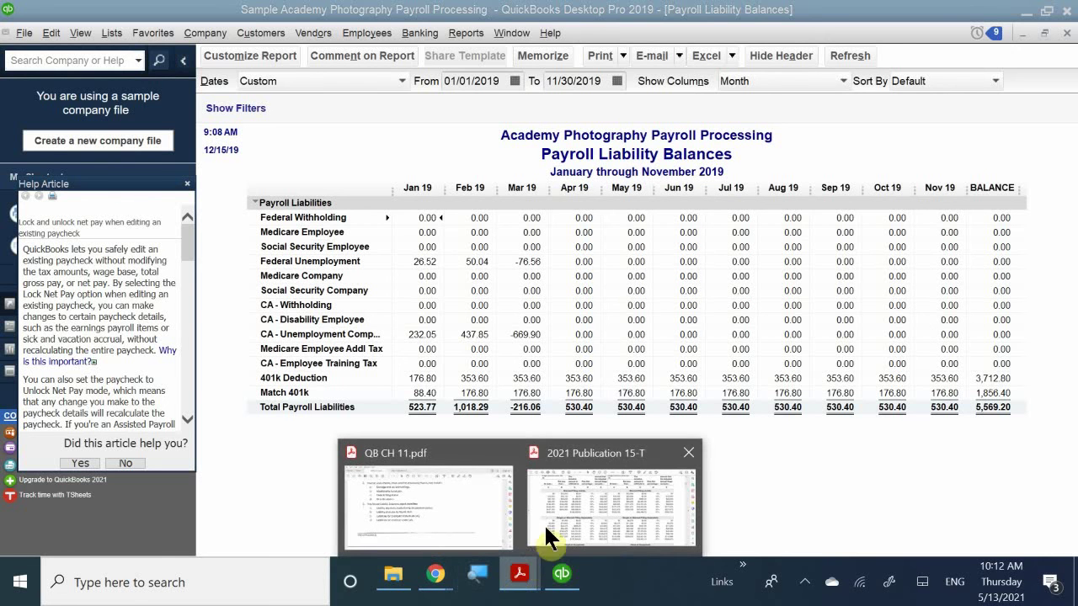
pyautogui.moveTo(572, 505)
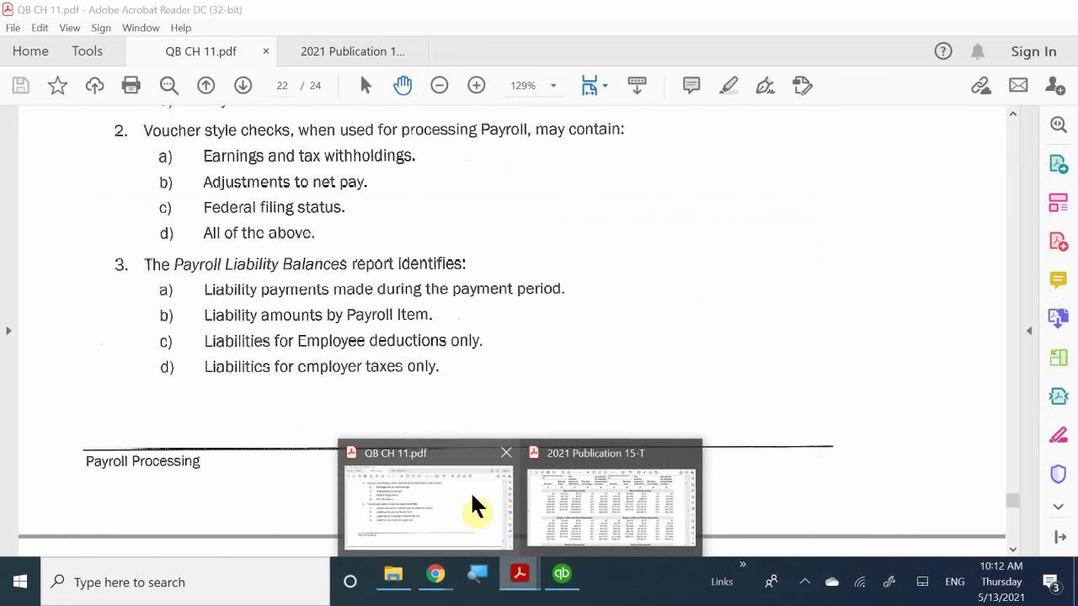
# - Return to QB CH 11.pdf page 22 showing question 3 on the Payroll Liability Balances report
pyautogui.click(470, 491)
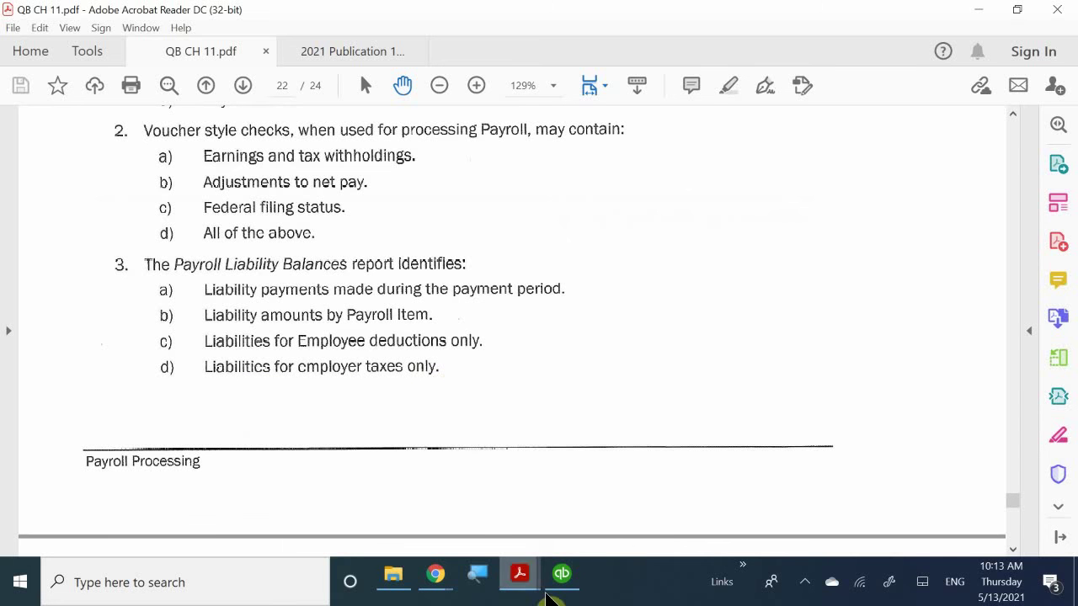
# - Compare the Payroll Liability Balances report's per-item amounts with question 3, alternating between QuickBooks and the PDF
pyautogui.moveTo(568, 581)
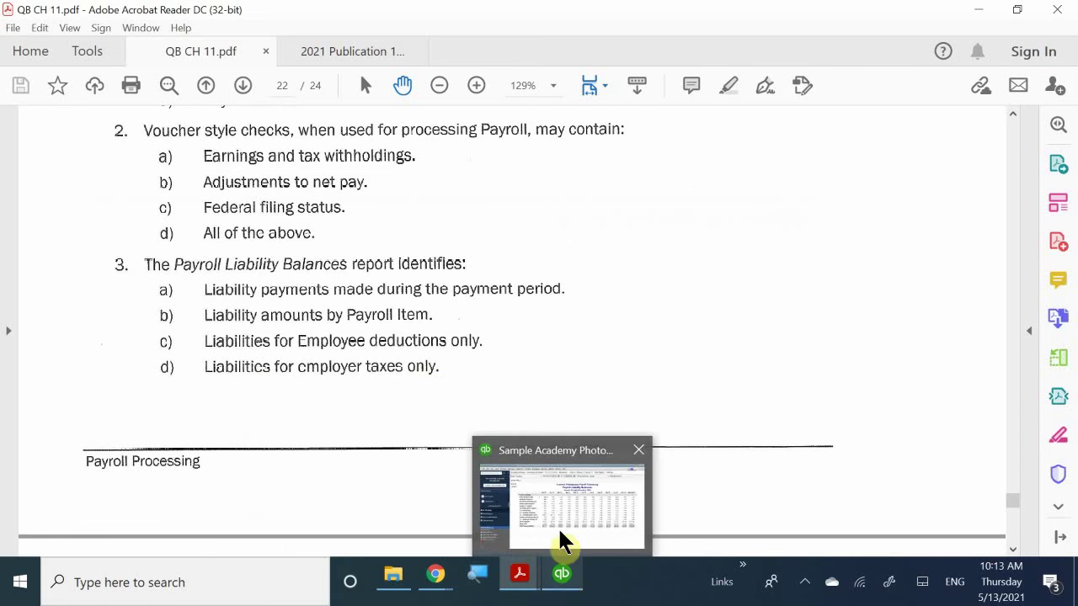
pyautogui.click(557, 526)
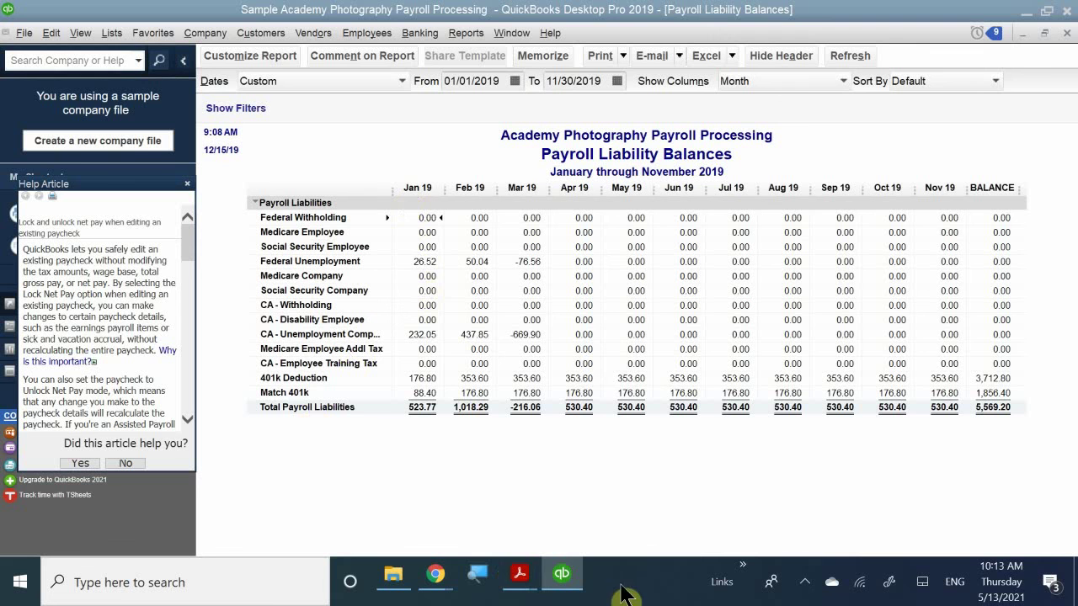
pyautogui.moveTo(516, 576)
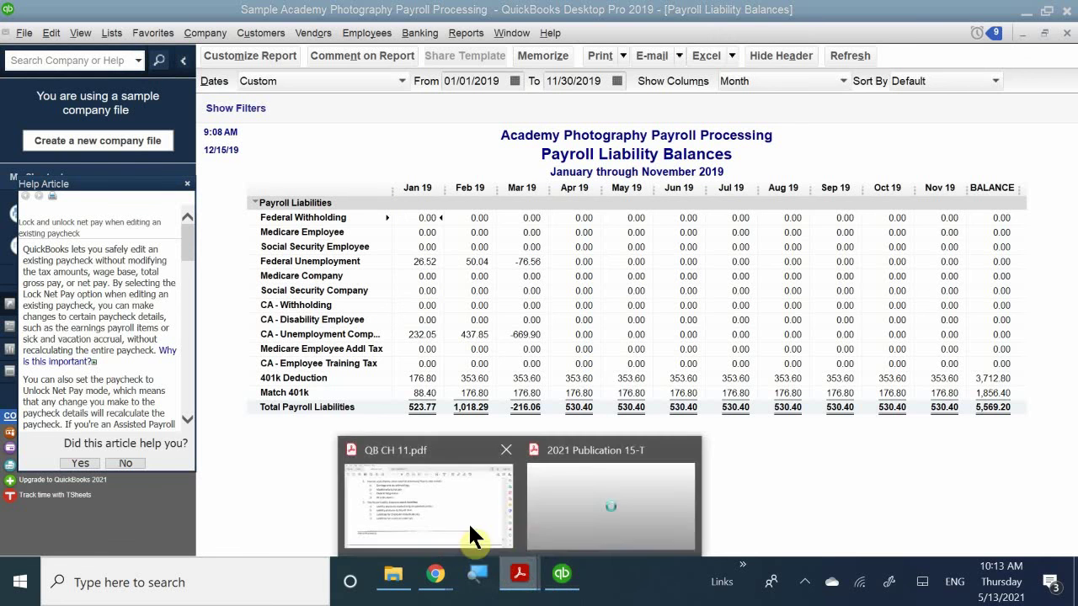
pyautogui.click(468, 532)
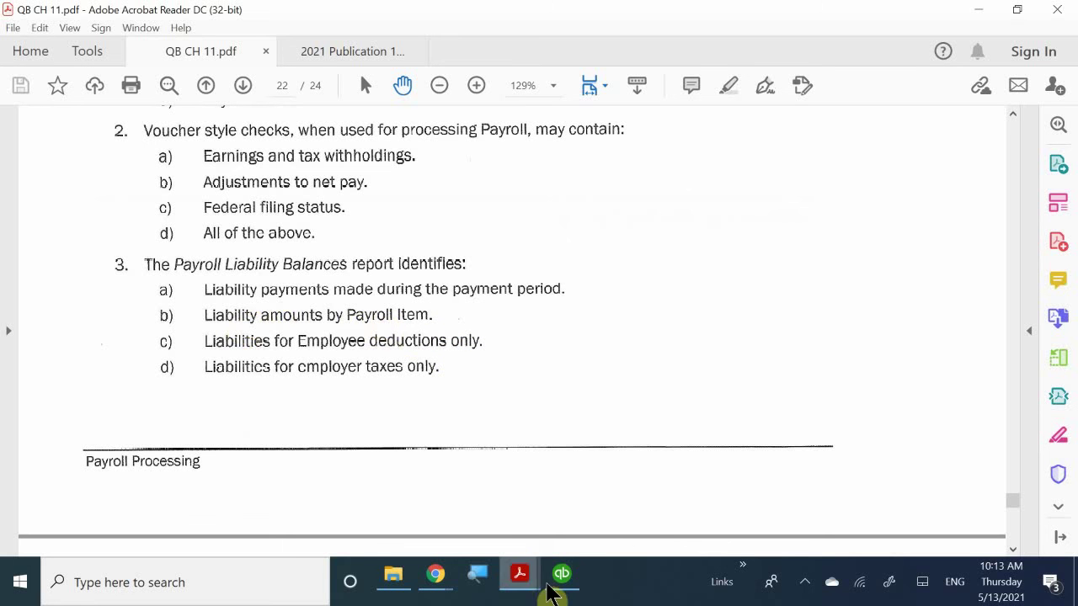
pyautogui.moveTo(561, 577)
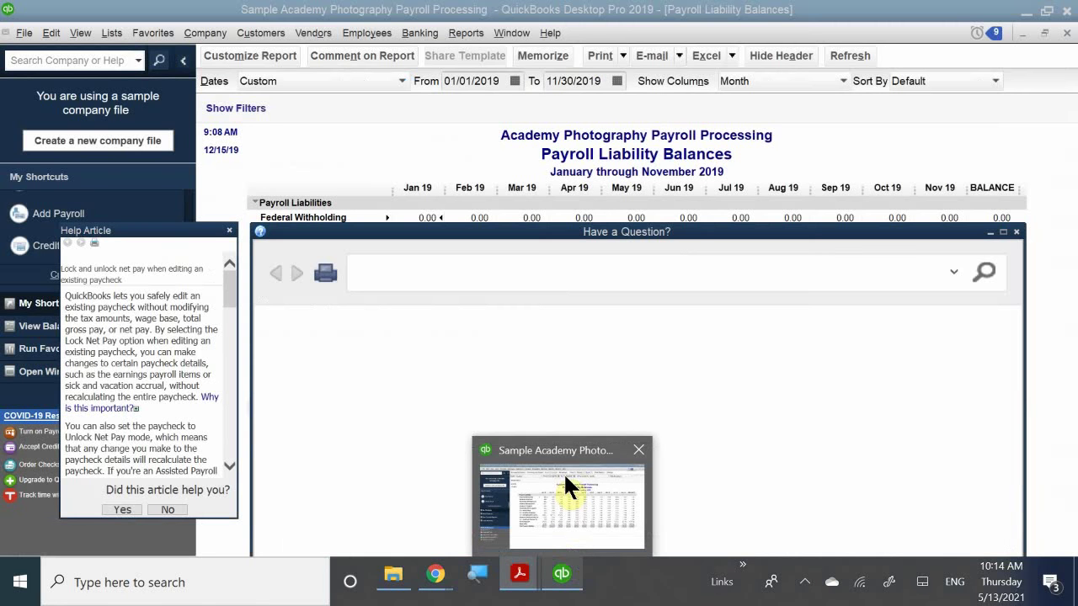
pyautogui.click(561, 479)
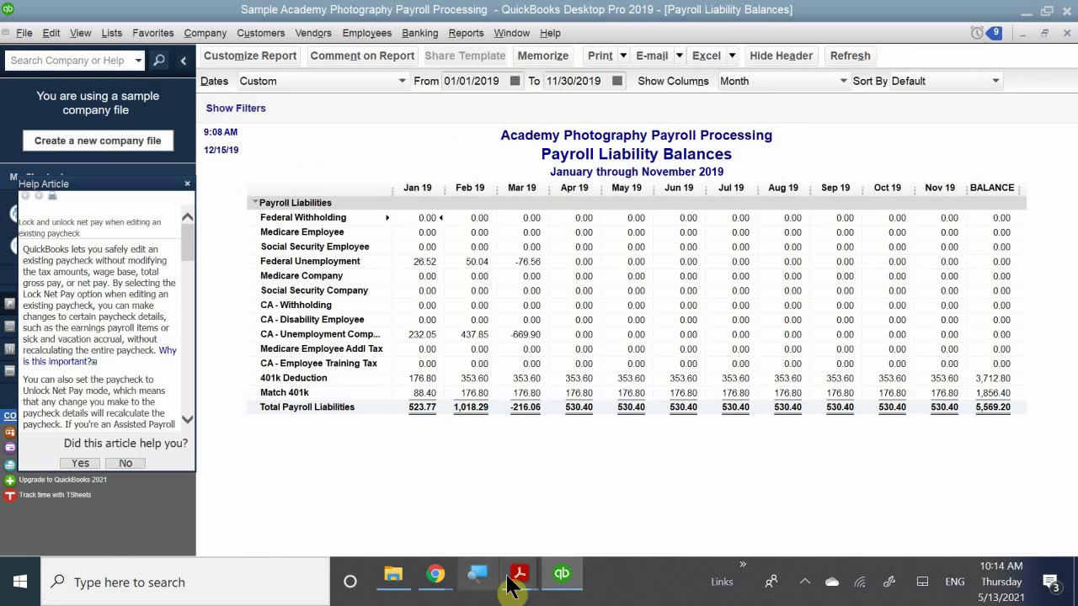
pyautogui.moveTo(524, 580)
pyautogui.click(481, 457)
# - Scroll QB CH 11.pdf down to page 23, showing review questions 4 and 5
pyautogui.scroll(-5, 452, 401)
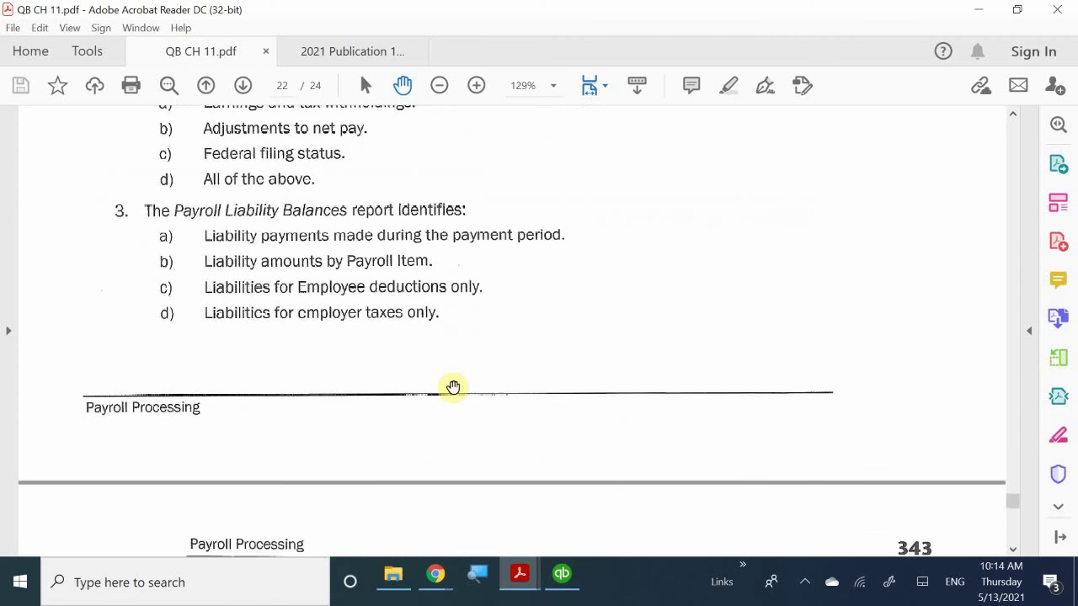
pyautogui.scroll(-3, 453, 387)
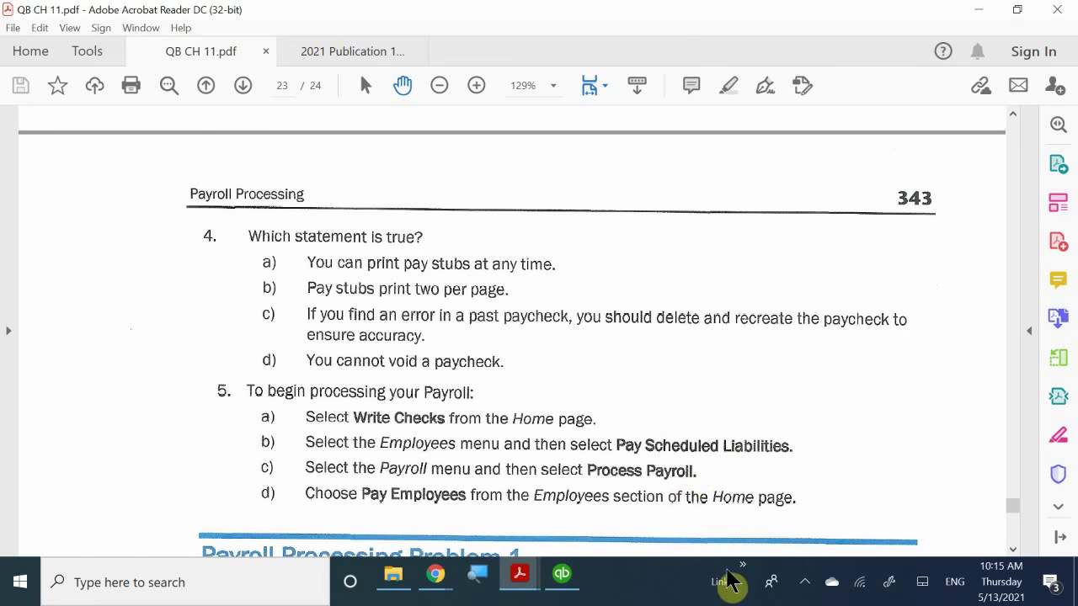
# - Review the payroll tasks in QuickBooks' Employees menu for question 5, glancing at the PDF, then return to the report
pyautogui.click(561, 576)
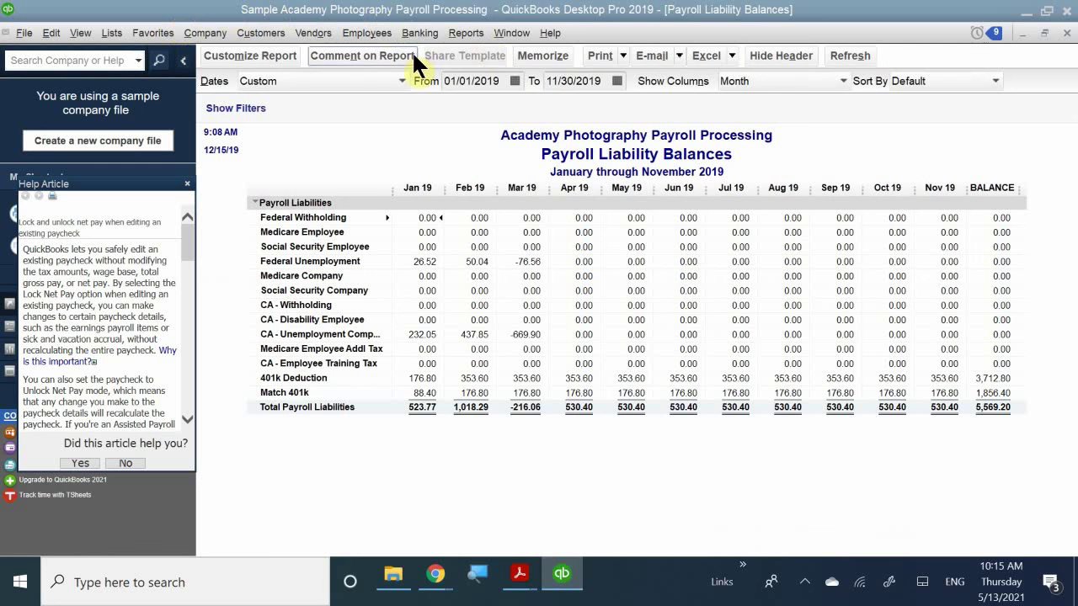
pyautogui.click(370, 38)
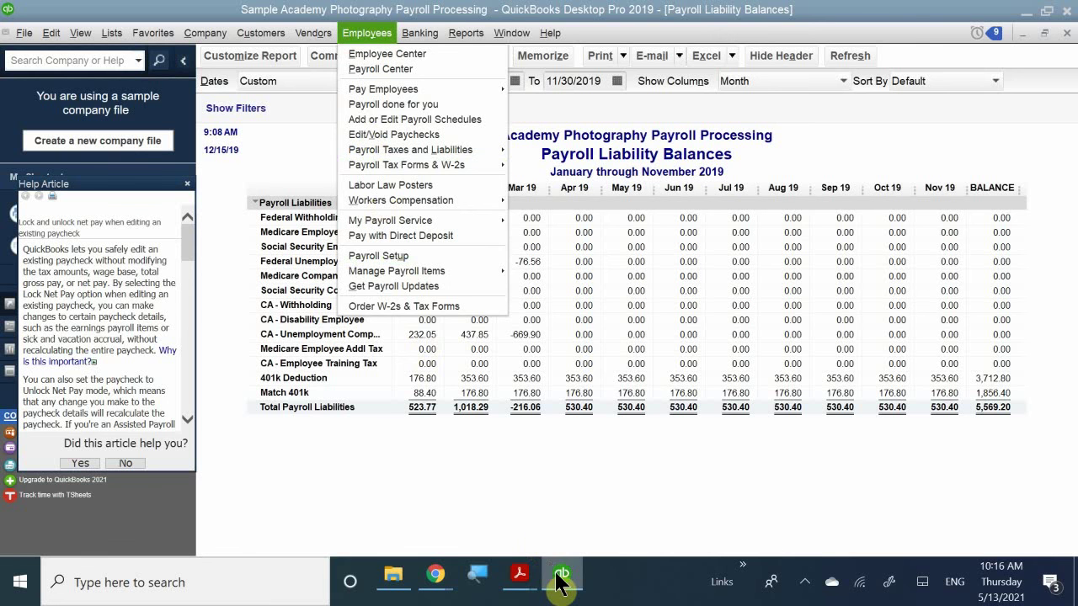
pyautogui.moveTo(558, 580)
pyautogui.moveTo(560, 516)
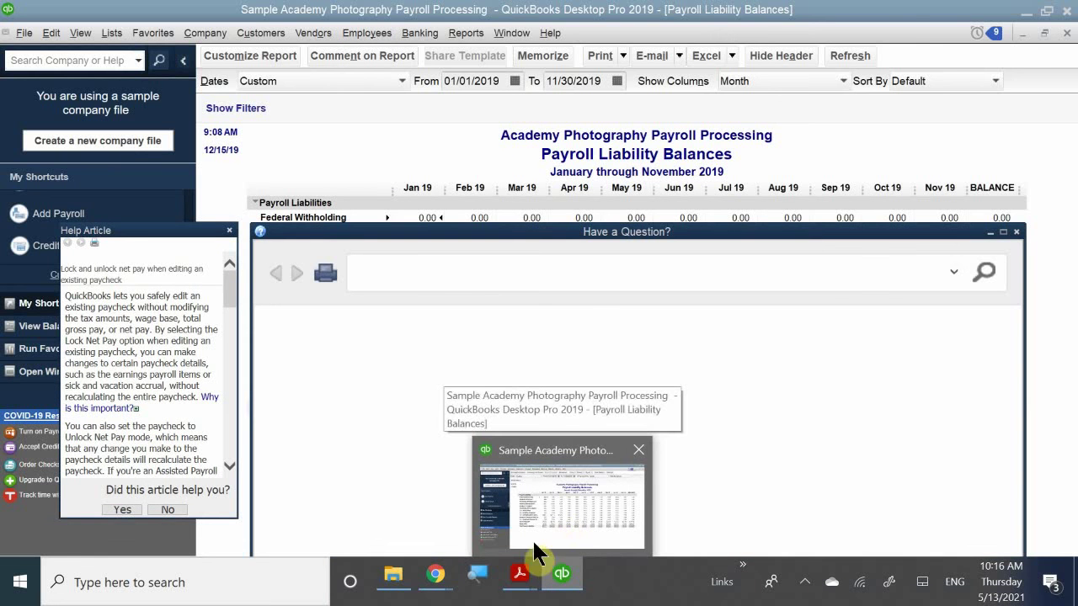
pyautogui.moveTo(518, 576)
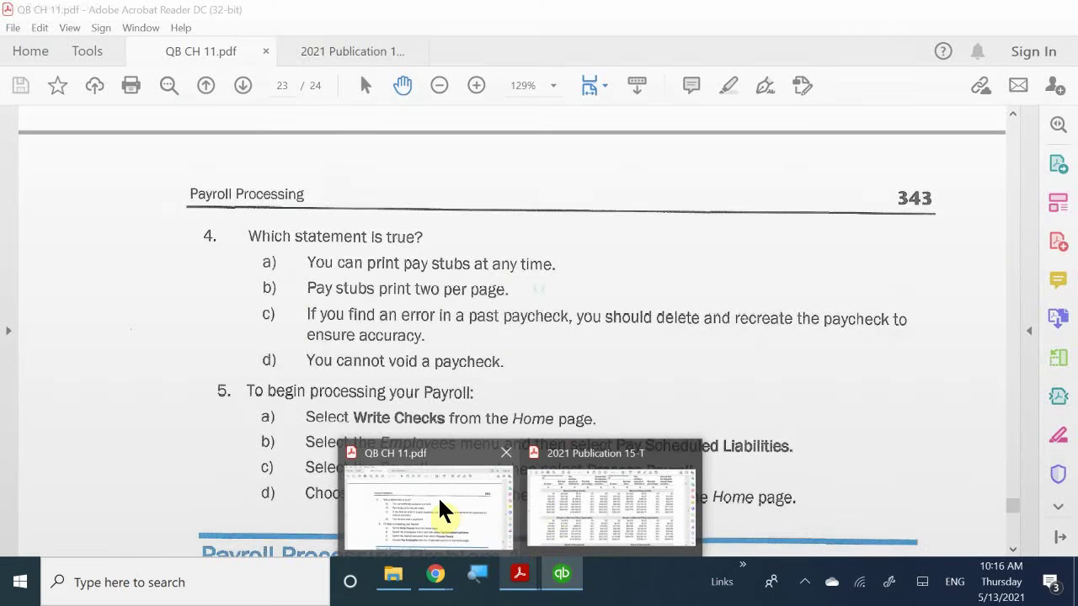
pyautogui.click(438, 505)
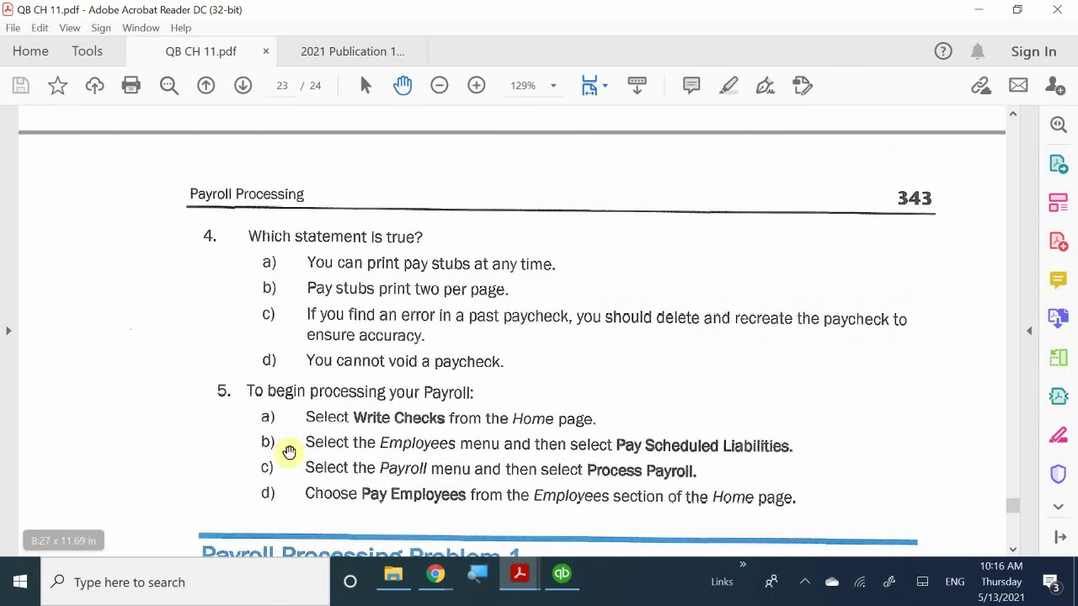
pyautogui.click(562, 574)
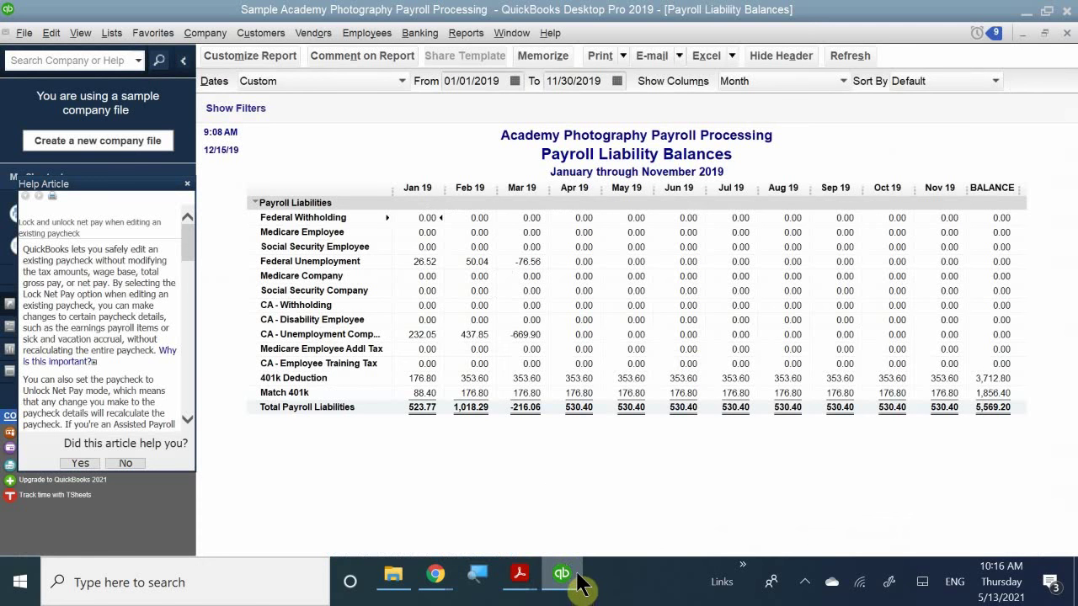
# - Close the Payroll Liability Balances report, check the File menu, and minimize QuickBooks to show QB CH 11.pdf
pyautogui.click(1067, 33)
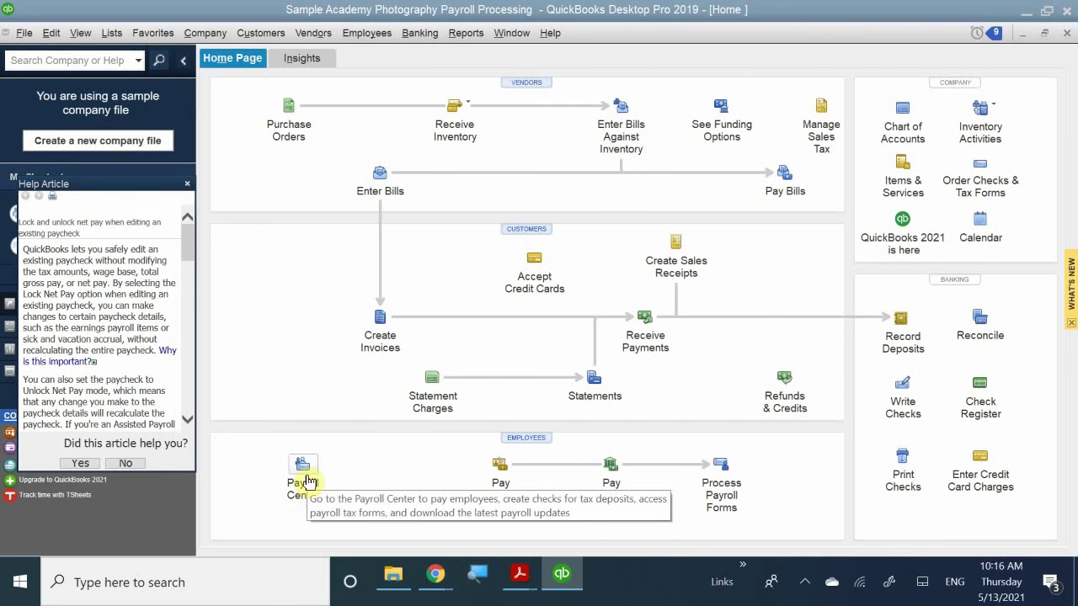
pyautogui.click(21, 32)
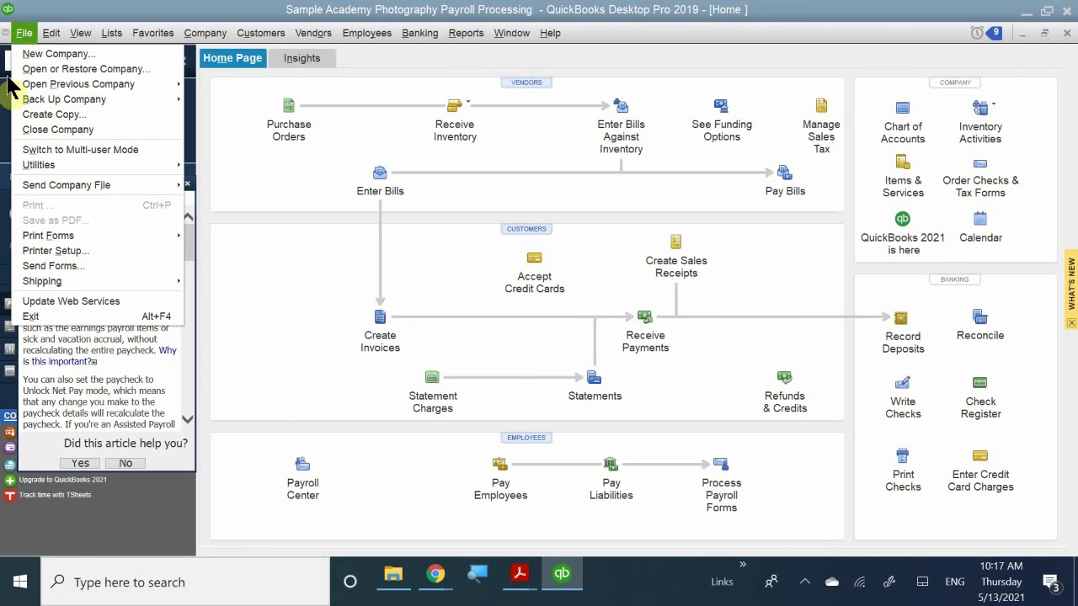
pyautogui.moveTo(89, 236)
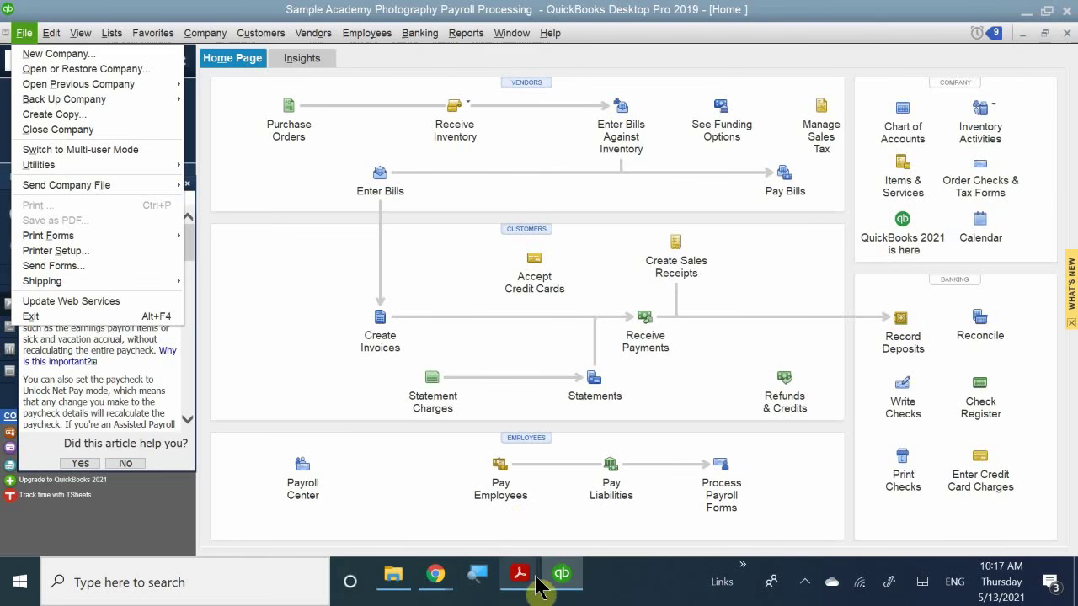
pyautogui.click(561, 578)
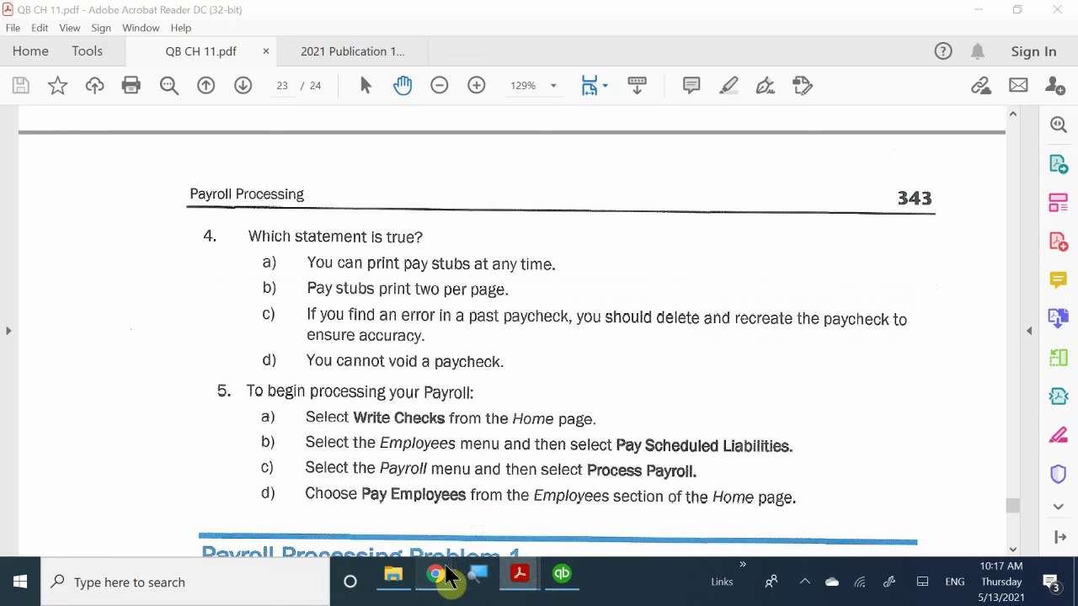
# - Switch to the Chrome Google Meet window with Alt+Tab and maximize it
pyautogui.hotkey('alt', 'Tab')
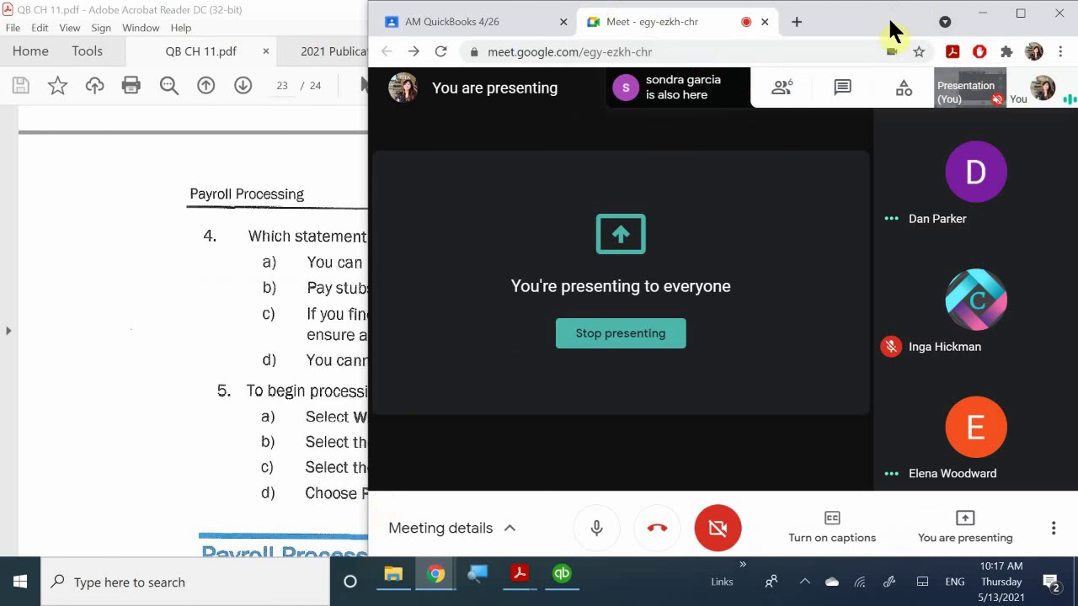
pyautogui.doubleClick(873, 10)
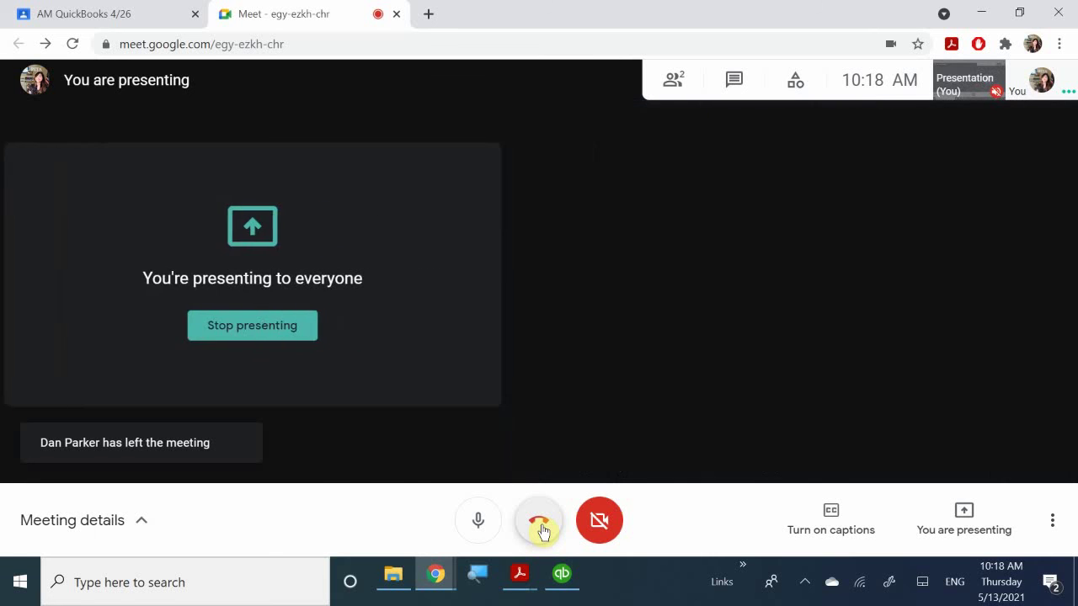
# - Hang up the Google Meet call, then open the screen recorder's options from the notification tray
pyautogui.click(541, 529)
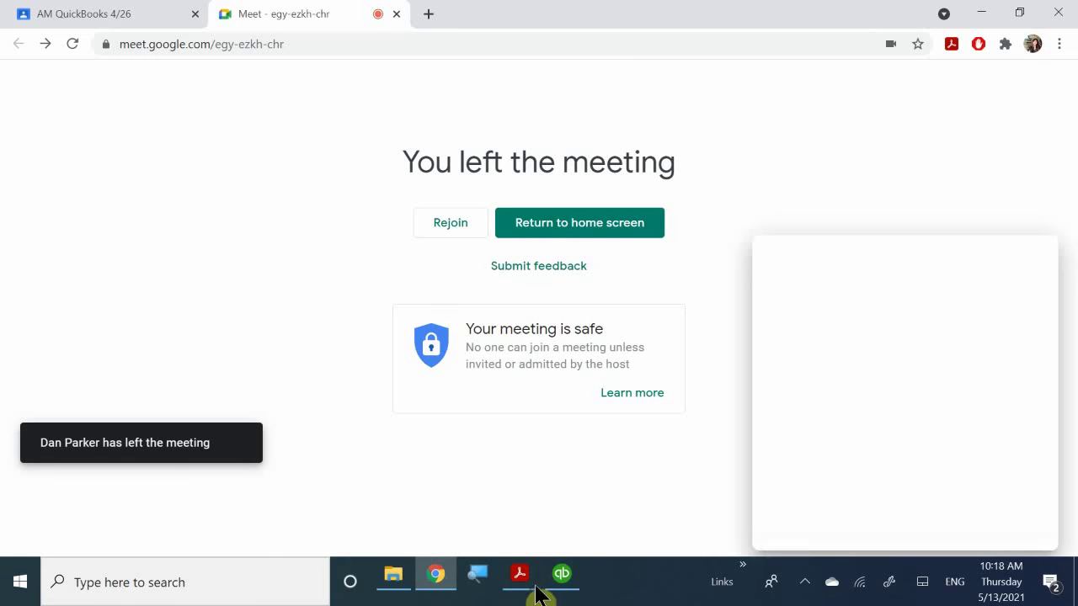
pyautogui.click(806, 584)
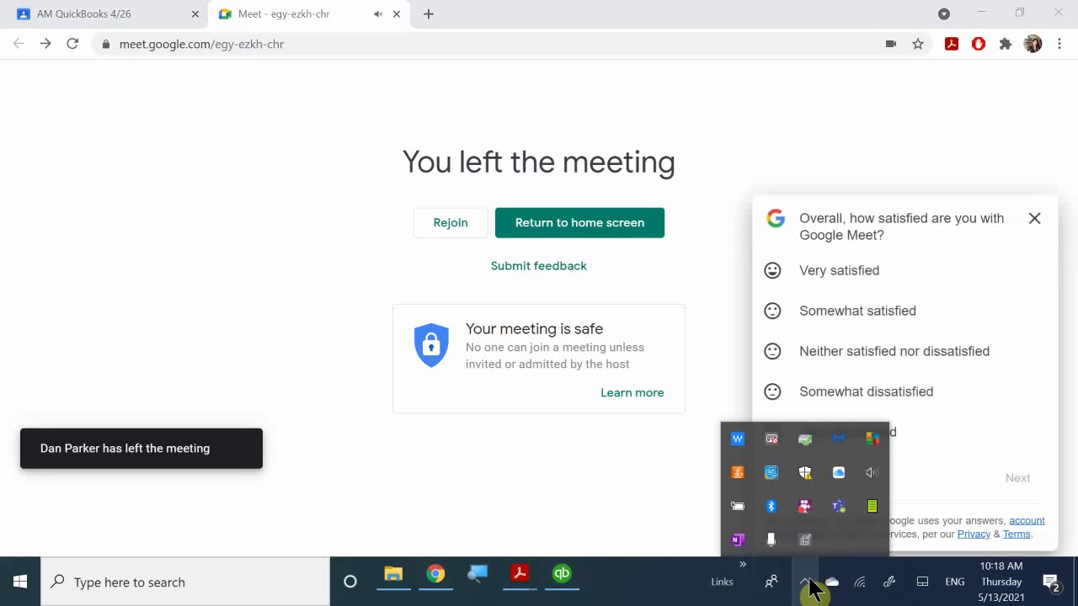
pyautogui.rightClick(815, 510)
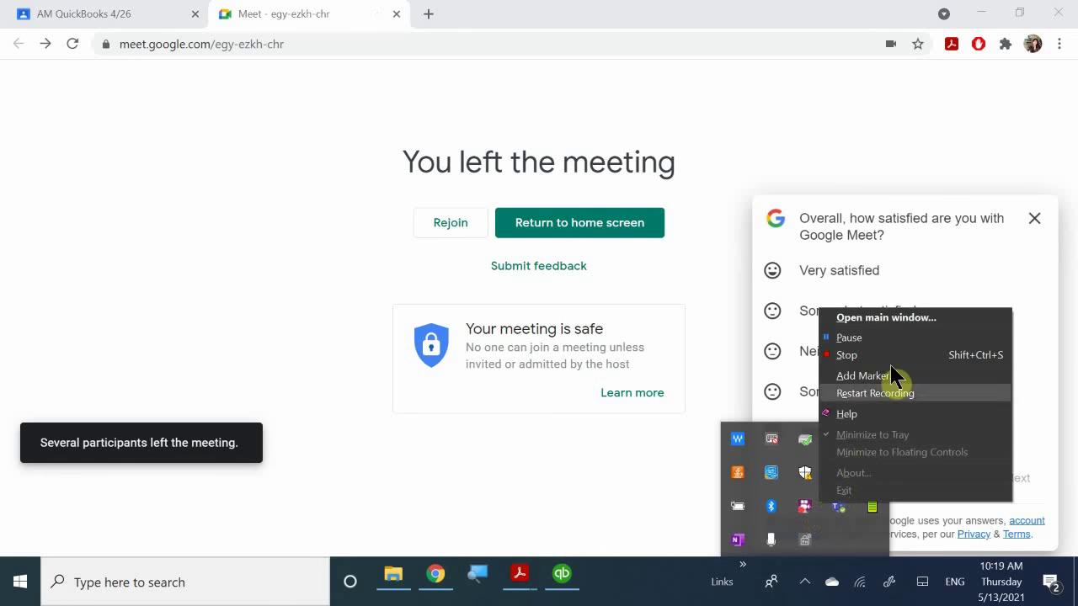